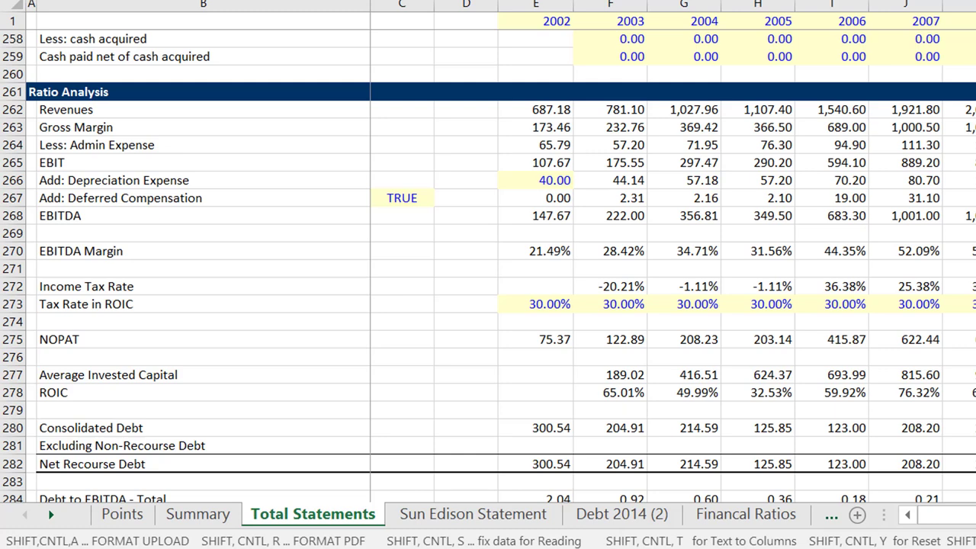
Switch to the Summary sheet and go back to the start of its list of line-item titles
{"action": "key", "text": "Up"}
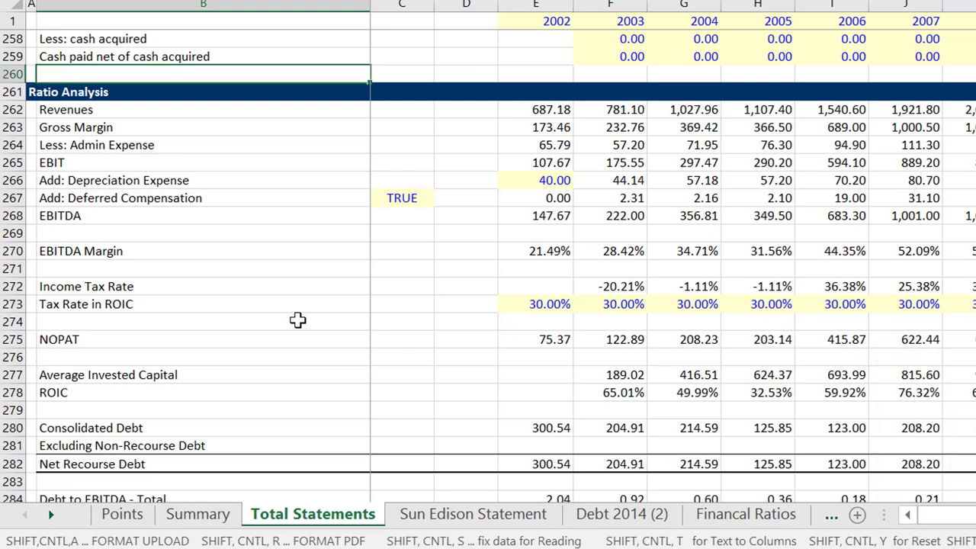
{"action": "left_click", "coordinate": [198, 516]}
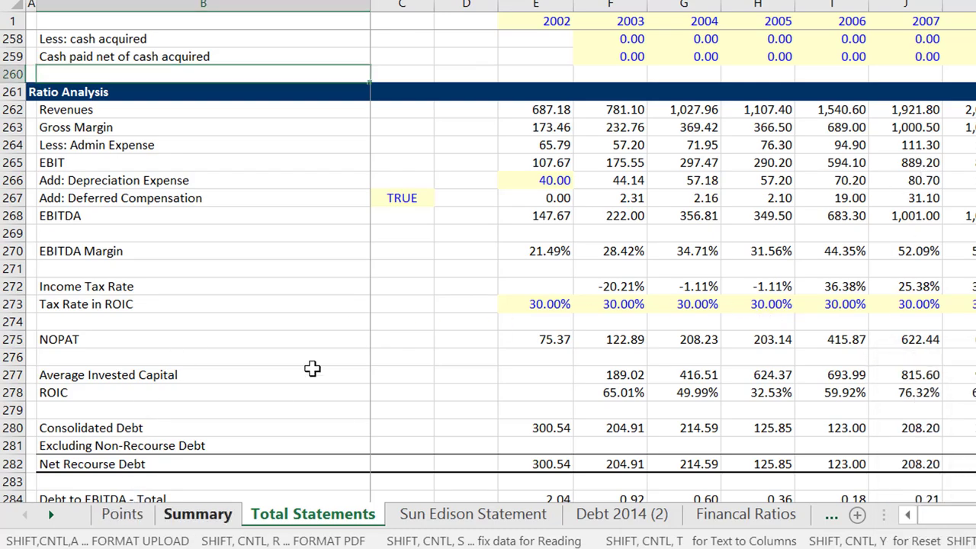
{"action": "key", "text": "Page_Up"}
{"action": "key", "text": "Page_Up"}
{"action": "key", "text": "Page_Up"}
{"action": "key", "text": "Page_Up"}
{"action": "key", "text": "Page_Up"}
{"action": "key", "text": "Page_Up"}
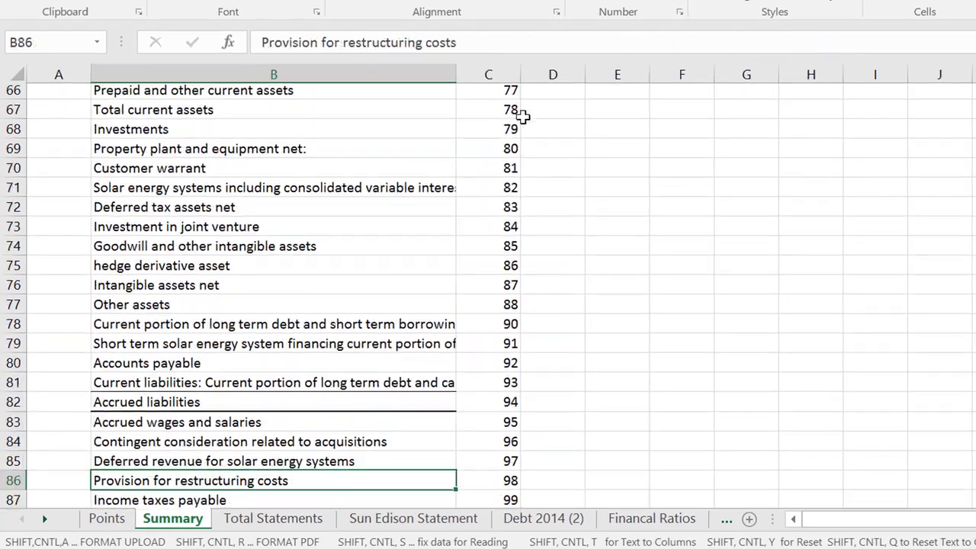
Examine the Summary sheet's list of titles with their base-sheet row numbers and the Net sales selector and chart
{"action": "key", "text": "Down"}
{"action": "key", "text": "Down"}
{"action": "key", "text": "Down"}
{"action": "key", "text": "Down"}
{"action": "key", "text": "Down"}
{"action": "key", "text": "Down"}
{"action": "key", "text": "Down"}
{"action": "key", "text": "Down"}
{"action": "key", "text": "Down"}
{"action": "key", "text": "Down"}
{"action": "key", "text": "Down"}
{"action": "key", "text": "Down"}
{"action": "key", "text": "Down"}
{"action": "key", "text": "Down"}
{"action": "key", "text": "Down"}
{"action": "key", "text": "Down"}
{"action": "key", "text": "Down"}
{"action": "key", "text": "Down"}
{"action": "key", "text": "Down"}
{"action": "key", "text": "Down"}
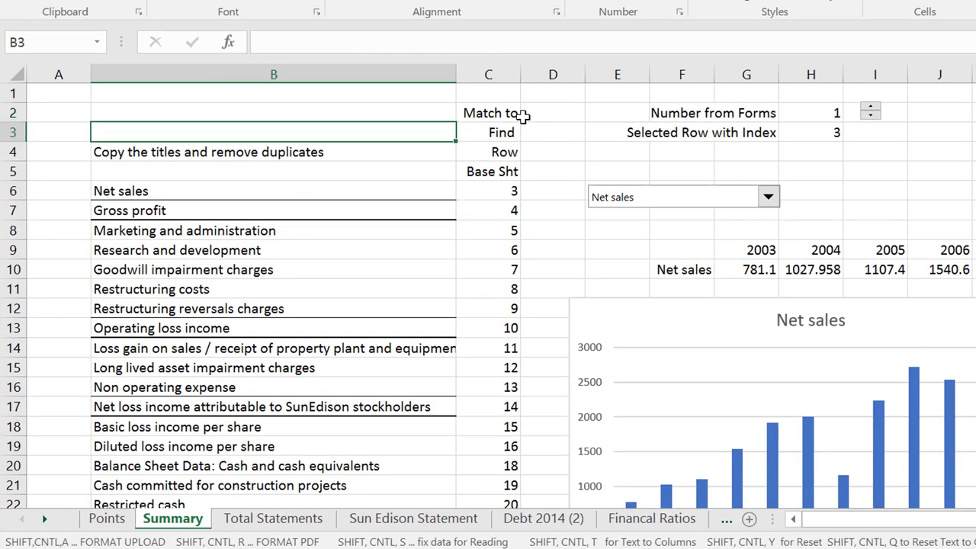
{"action": "key", "text": "Down"}
{"action": "key", "text": "Down"}
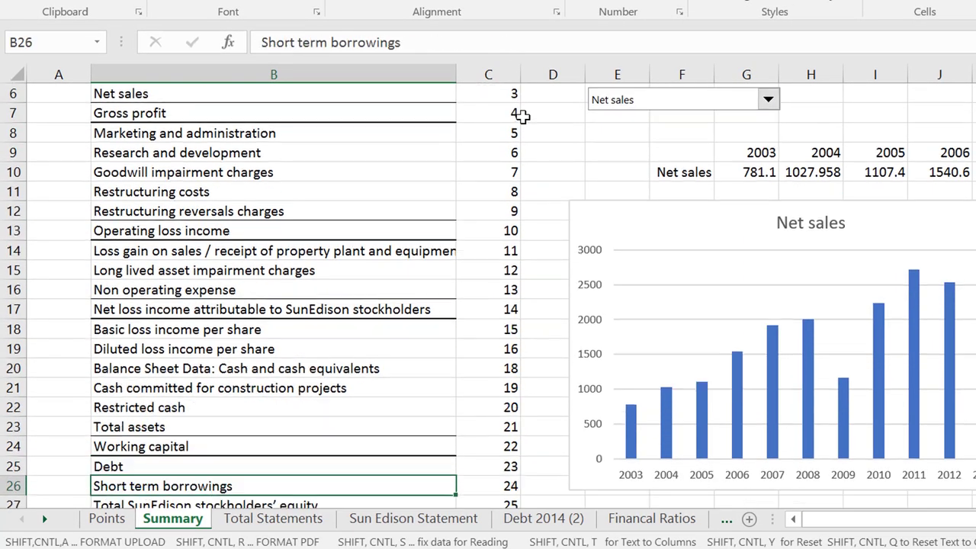
{"action": "key", "text": "Up"}
{"action": "key", "text": "Up"}
{"action": "key", "text": "Up"}
{"action": "key", "text": "Up"}
{"action": "key", "text": "Up"}
{"action": "key", "text": "Up"}
{"action": "key", "text": "Up"}
{"action": "key", "text": "Up"}
{"action": "key", "text": "Up"}
{"action": "key", "text": "Up"}
{"action": "key", "text": "Up"}
{"action": "key", "text": "Up"}
{"action": "key", "text": "Up"}
{"action": "key", "text": "Up"}
{"action": "key", "text": "Up"}
{"action": "key", "text": "Up"}
{"action": "key", "text": "Up"}
{"action": "key", "text": "Up"}
{"action": "key", "text": "Up"}
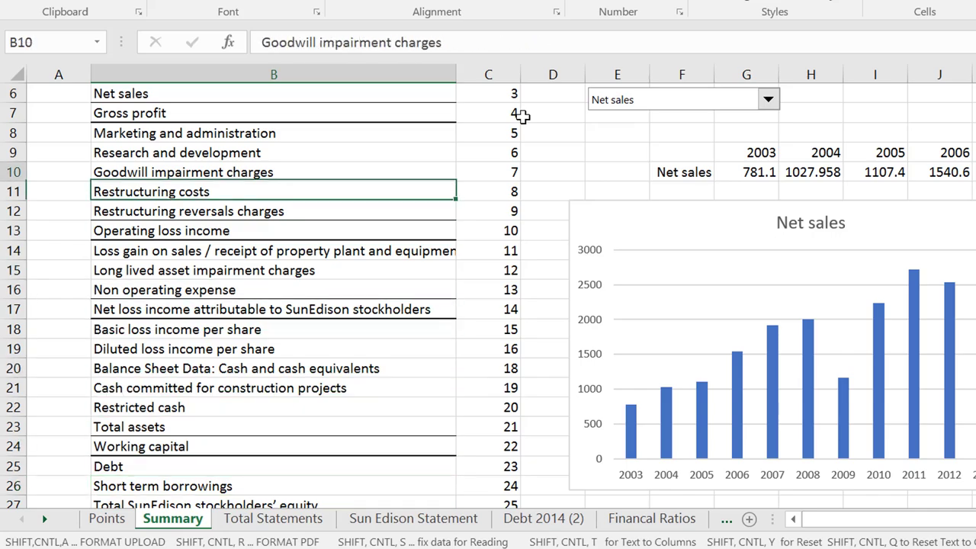
Return to the Total Statements sheet and go to the Summary section at its beginning
{"action": "key", "text": "ctrl+Page_Down"}
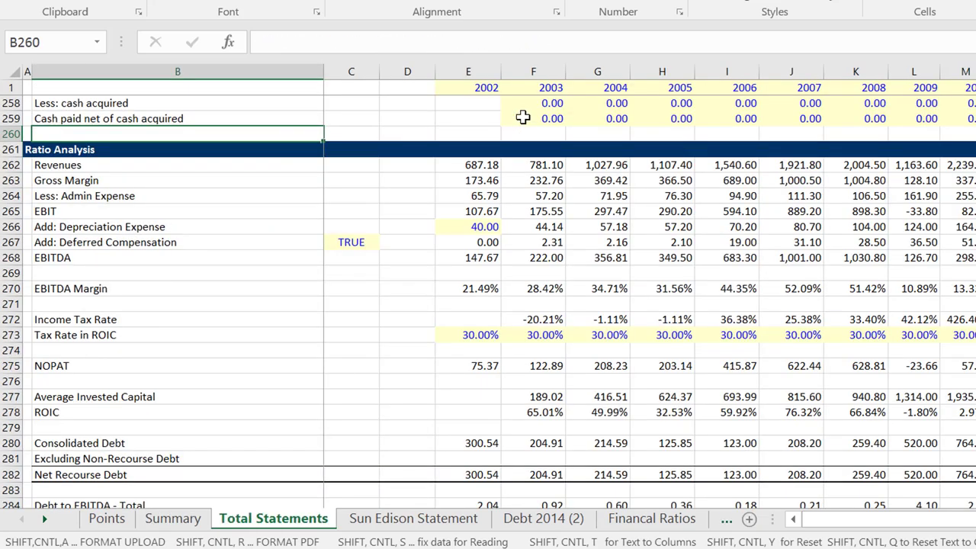
{"action": "key", "text": "Page_Up"}
{"action": "key", "text": "Page_Up"}
{"action": "key", "text": "Page_Up"}
{"action": "key", "text": "Page_Up"}
{"action": "key", "text": "Page_Up"}
{"action": "key", "text": "Page_Up"}
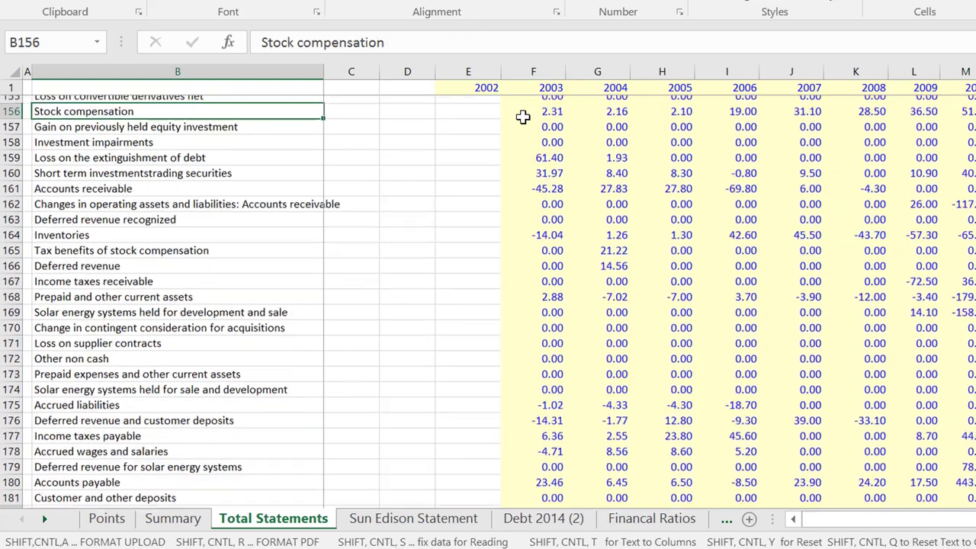
{"action": "key", "text": "Page_Up"}
{"action": "key", "text": "Page_Up"}
{"action": "key", "text": "Page_Up"}
{"action": "key", "text": "Page_Up"}
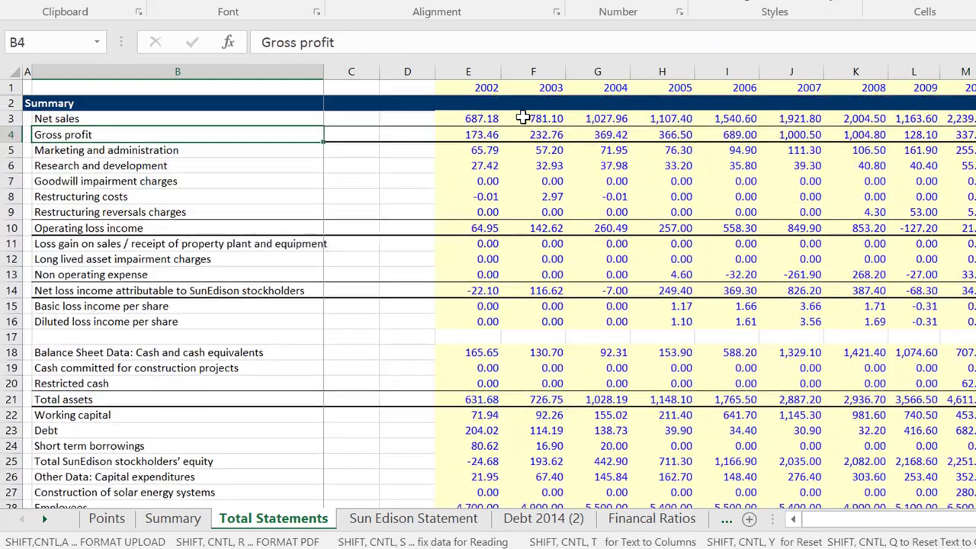
Look through the income statement, balance sheet, cash flow statement and ratio analysis down to the Ratings Using Industrial Benchmarks section
{"action": "key", "text": "Page_Down"}
{"action": "key", "text": "Page_Down"}
{"action": "key", "text": "Page_Down"}
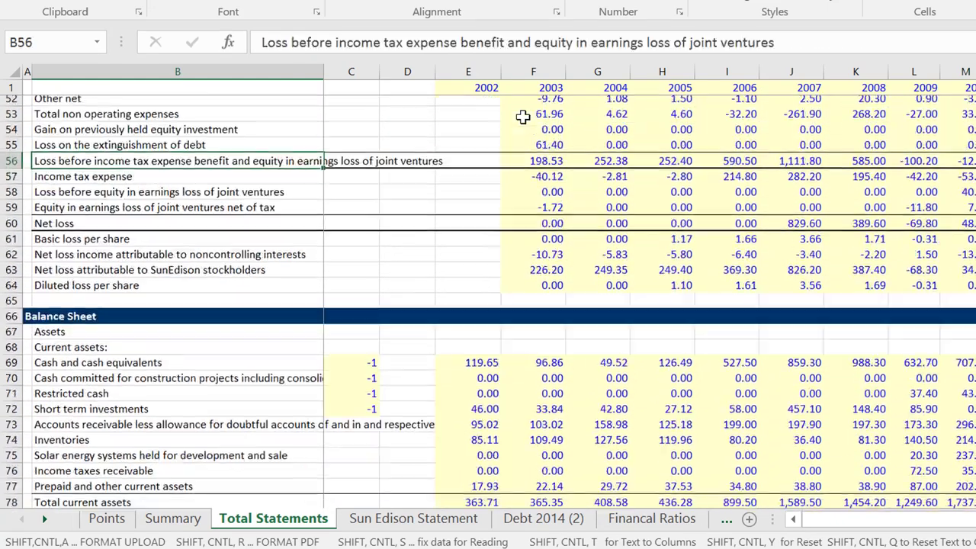
{"action": "key", "text": "Page_Down"}
{"action": "key", "text": "Page_Down"}
{"action": "key", "text": "Page_Down"}
{"action": "key", "text": "Page_Down"}
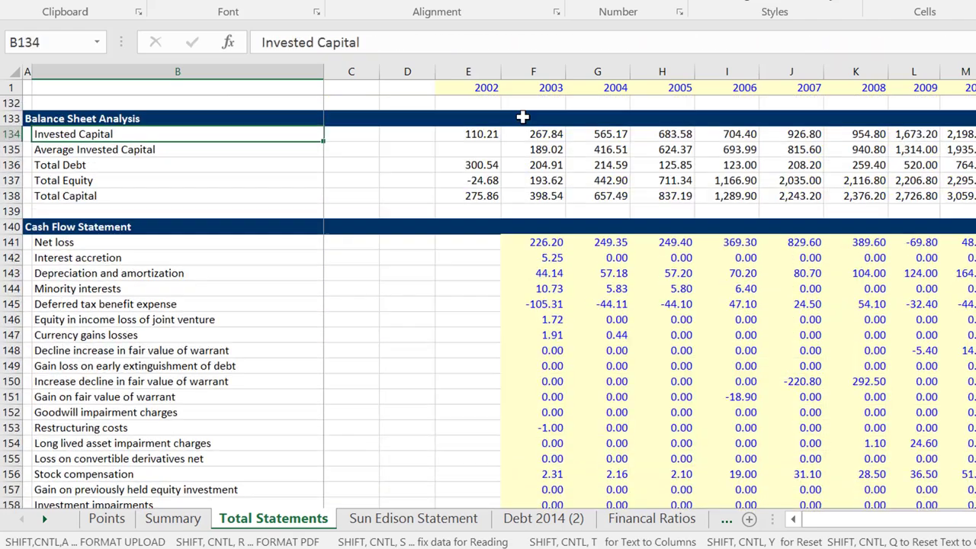
{"action": "key", "text": "Page_Down"}
{"action": "key", "text": "Page_Down"}
{"action": "key", "text": "Page_Down"}
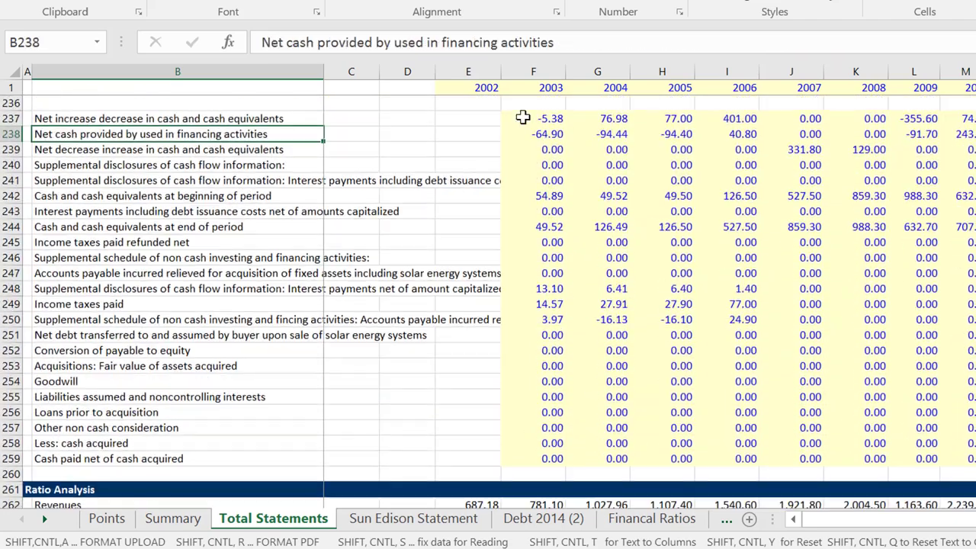
{"action": "key", "text": "Page_Down"}
{"action": "key", "text": "Page_Down"}
{"action": "key", "text": "Page_Down"}
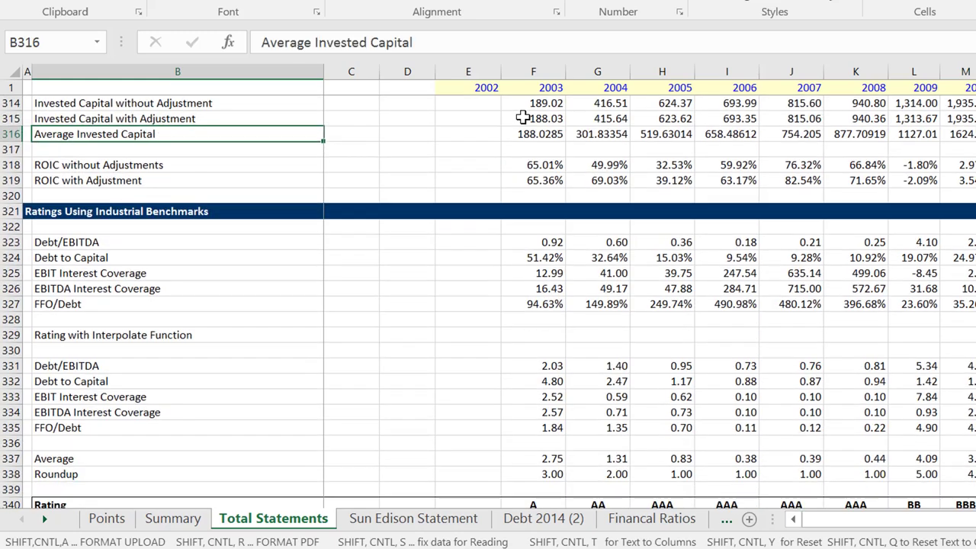
Examine the two benchmark rating sections and select the empty row beneath Rating with Interpolate Function
{"action": "key", "text": "Page_Down"}
{"action": "key", "text": "Page_Up"}
{"action": "key", "text": "Page_Up"}
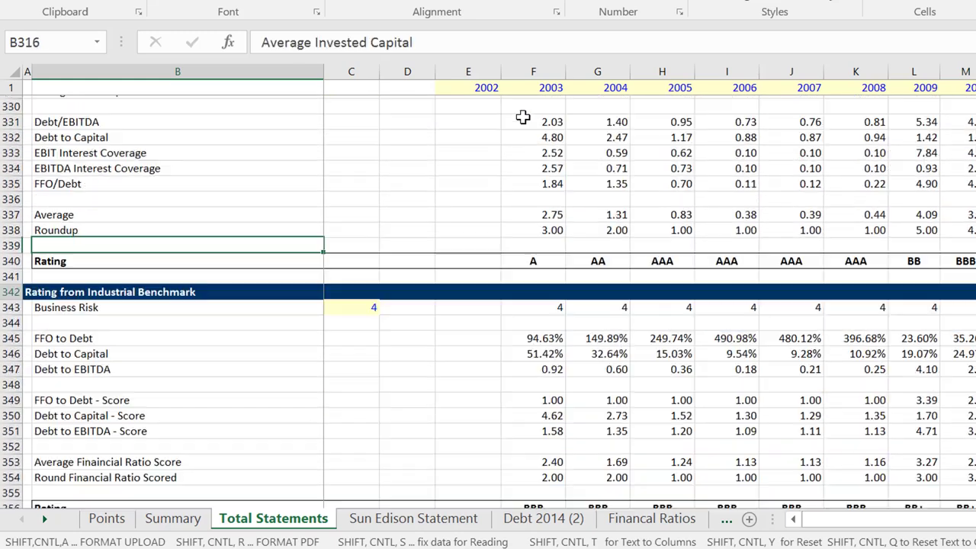
{"action": "key", "text": "Down"}
{"action": "key", "text": "Down"}
{"action": "key", "text": "Down"}
{"action": "key", "text": "Down"}
{"action": "key", "text": "Down"}
{"action": "key", "text": "Down"}
{"action": "key", "text": "Down"}
{"action": "key", "text": "Down"}
{"action": "key", "text": "Down"}
{"action": "key", "text": "Down"}
{"action": "key", "text": "Down"}
{"action": "key", "text": "Down"}
{"action": "key", "text": "Down"}
{"action": "key", "text": "Down"}
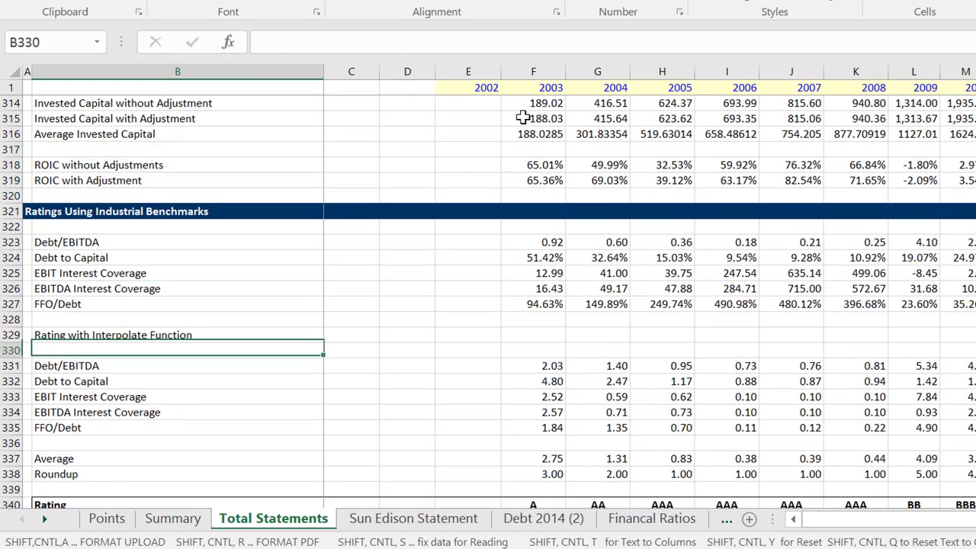
Inspect the formula behind the 2004 FFO/Debt ratio in the Ratings Using Industrial Benchmarks section
{"action": "key", "text": "Right"}
{"action": "key", "text": "Right"}
{"action": "key", "text": "Right"}
{"action": "key", "text": "Right"}
{"action": "key", "text": "Right"}
{"action": "key", "text": "Up"}
{"action": "key", "text": "Up"}
{"action": "key", "text": "Up"}
{"action": "key", "text": "Up"}
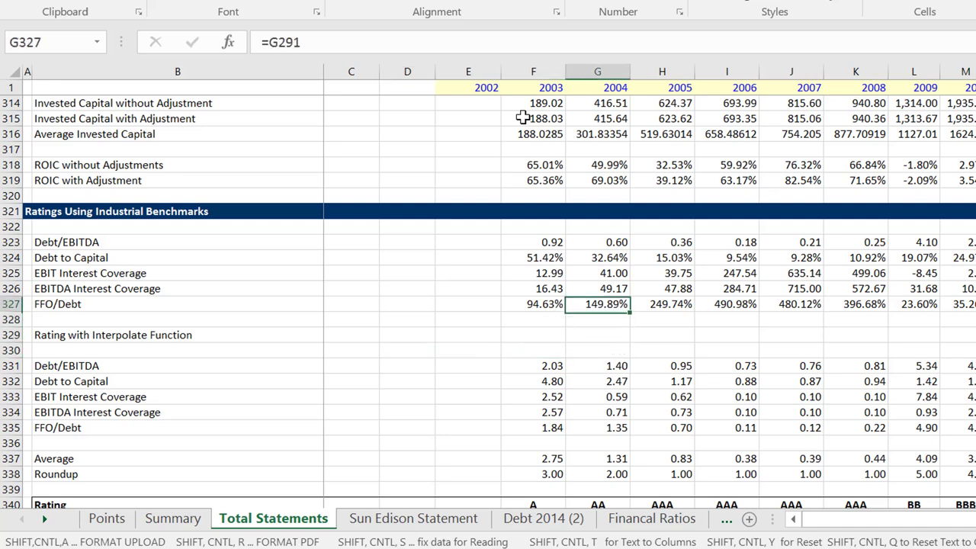
Review the 2004 interpolated scores and rating, continuing to Debt to EBITDA in the Rating from Industrial Benchmark section
{"action": "key", "text": "Down"}
{"action": "key", "text": "Down"}
{"action": "key", "text": "Down"}
{"action": "key", "text": "Down"}
{"action": "key", "text": "Down"}
{"action": "key", "text": "Down"}
{"action": "key", "text": "Down"}
{"action": "key", "text": "Down"}
{"action": "key", "text": "Down"}
{"action": "key", "text": "Down"}
{"action": "key", "text": "Down"}
{"action": "key", "text": "Down"}
{"action": "key", "text": "Down"}
{"action": "key", "text": "Down"}
{"action": "key", "text": "Down"}
{"action": "key", "text": "Down"}
{"action": "key", "text": "Down"}
{"action": "key", "text": "Down"}
{"action": "key", "text": "Down"}
{"action": "key", "text": "Down"}
{"action": "key", "text": "Down"}
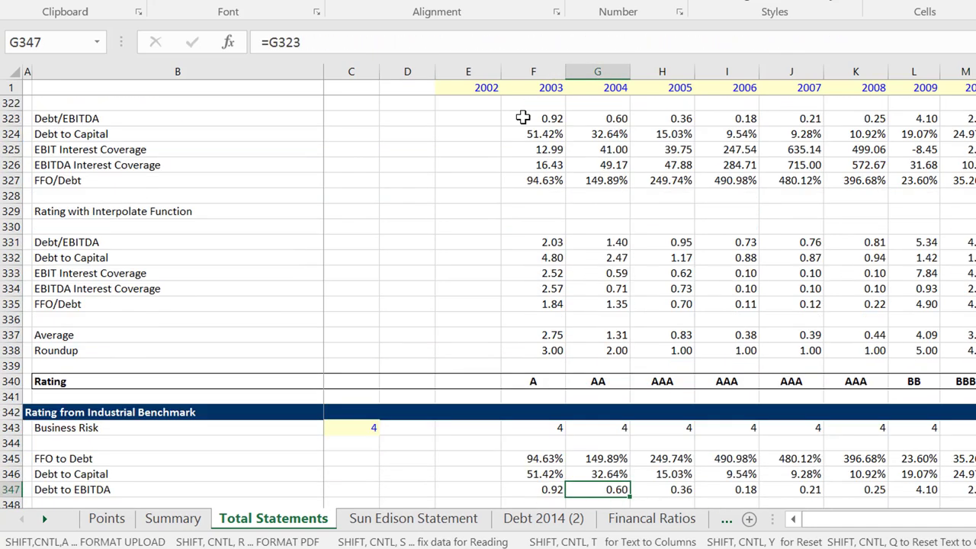
Go back up the 2004 column through the Ratio Analysis section to the Average Invested Capital row
{"action": "key", "text": "Up"}
{"action": "key", "text": "Up"}
{"action": "key", "text": "Up"}
{"action": "key", "text": "Up"}
{"action": "key", "text": "Up"}
{"action": "key", "text": "Up"}
{"action": "key", "text": "Up"}
{"action": "key", "text": "Up"}
{"action": "key", "text": "Up"}
{"action": "key", "text": "Up"}
{"action": "key", "text": "Up"}
{"action": "key", "text": "Up"}
{"action": "key", "text": "Up"}
{"action": "key", "text": "Up"}
{"action": "key", "text": "Up"}
{"action": "key", "text": "Up"}
{"action": "key", "text": "Up"}
{"action": "key", "text": "Up"}
{"action": "key", "text": "Up"}
{"action": "key", "text": "Up"}
{"action": "key", "text": "Up"}
{"action": "key", "text": "Up"}
{"action": "key", "text": "Up"}
{"action": "key", "text": "Up"}
{"action": "key", "text": "Up"}
{"action": "key", "text": "Up"}
{"action": "key", "text": "Up"}
{"action": "key", "text": "Up"}
{"action": "key", "text": "Up"}
{"action": "key", "text": "Up"}
{"action": "key", "text": "Up"}
{"action": "key", "text": "Up"}
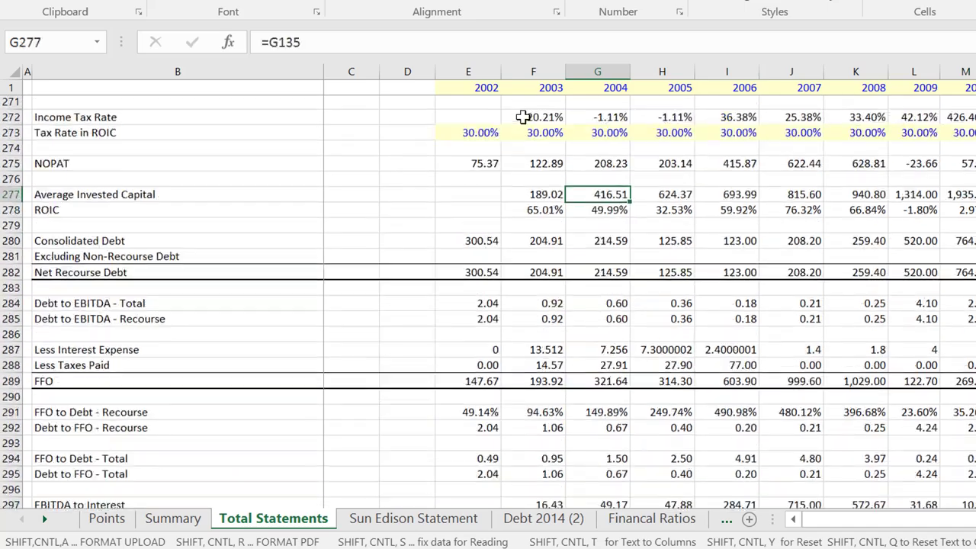
Go back up to the Summary section of Total Statements and select the 2002 value for Restructuring reversals charges
{"action": "key", "text": "Up"}
{"action": "key", "text": "Up"}
{"action": "key", "text": "Up"}
{"action": "key", "text": "Up"}
{"action": "key", "text": "Up"}
{"action": "key", "text": "Up"}
{"action": "key", "text": "Up"}
{"action": "key", "text": "Up"}
{"action": "key", "text": "Up"}
{"action": "key", "text": "Up"}
{"action": "key", "text": "Up"}
{"action": "key", "text": "Up"}
{"action": "key", "text": "Up"}
{"action": "key", "text": "Up"}
{"action": "key", "text": "Up"}
{"action": "key", "text": "Up"}
{"action": "key", "text": "Up"}
{"action": "key", "text": "Up"}
{"action": "key", "text": "Up"}
{"action": "key", "text": "Up"}
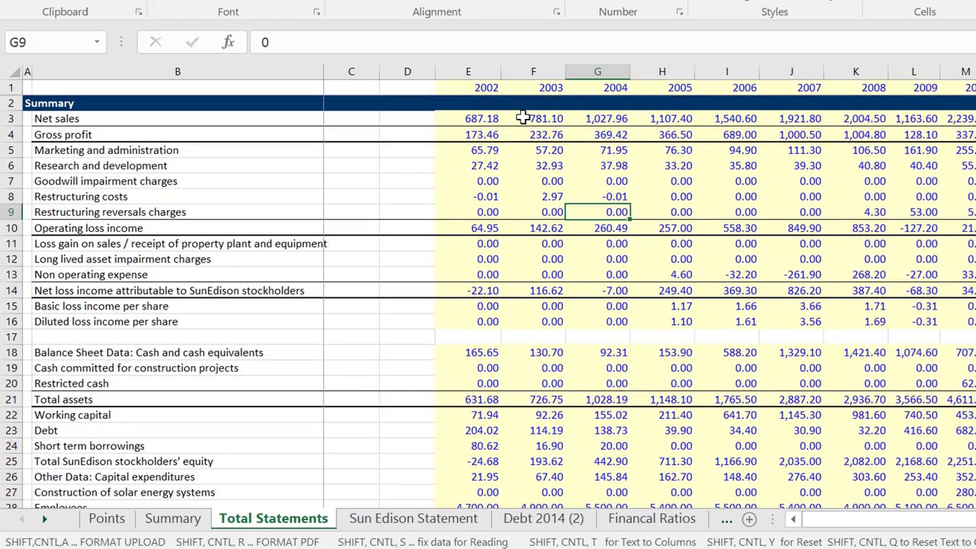
{"action": "key", "text": "Left"}
{"action": "key", "text": "Left"}
{"action": "key", "text": "Left"}
{"action": "key", "text": "Left"}
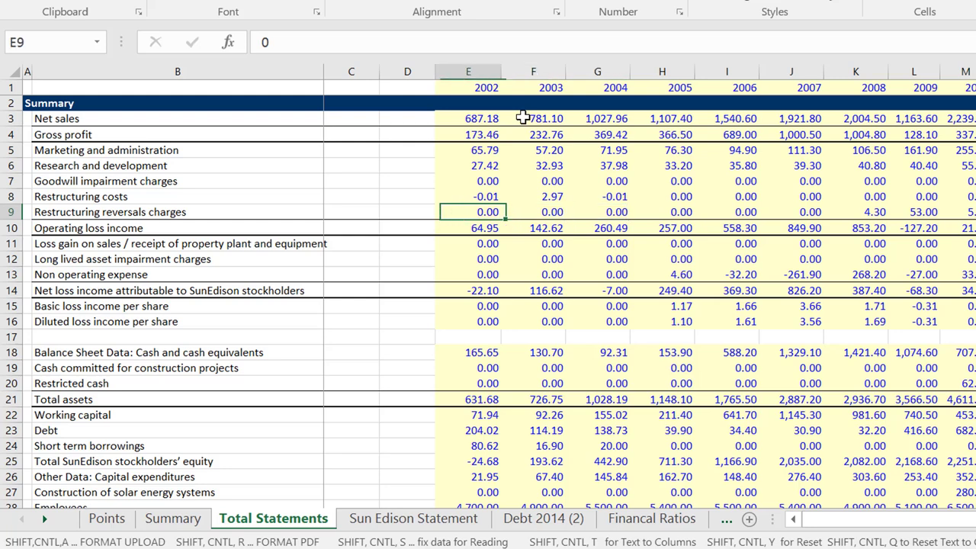
{"action": "key", "text": "Right"}
{"action": "key", "text": "Right"}
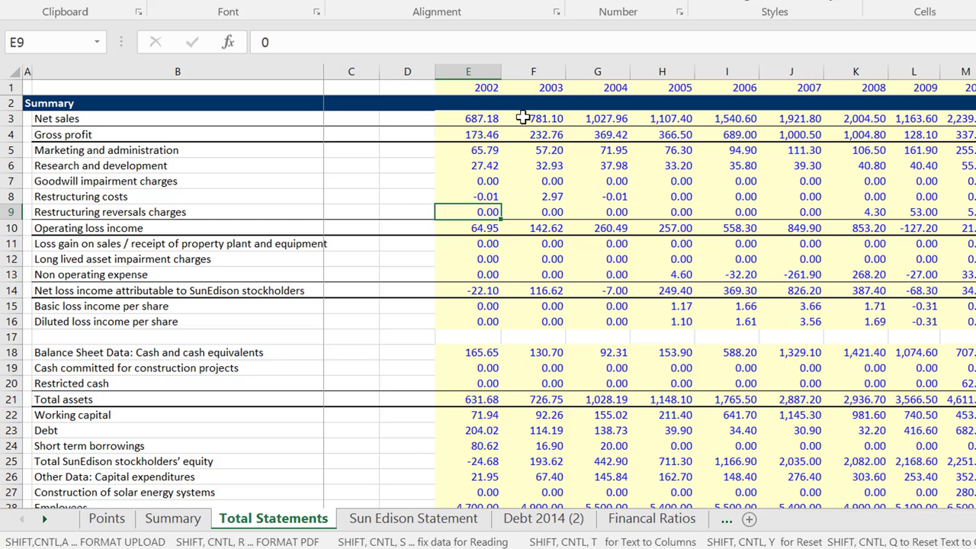
Check the line-item list and Net sales chart on the Summary sheet and return to Total Statements
{"action": "key", "text": "ctrl+Page_Down"}
{"action": "key", "text": "ctrl+Page_Up"}
{"action": "key", "text": "ctrl+Page_Up"}
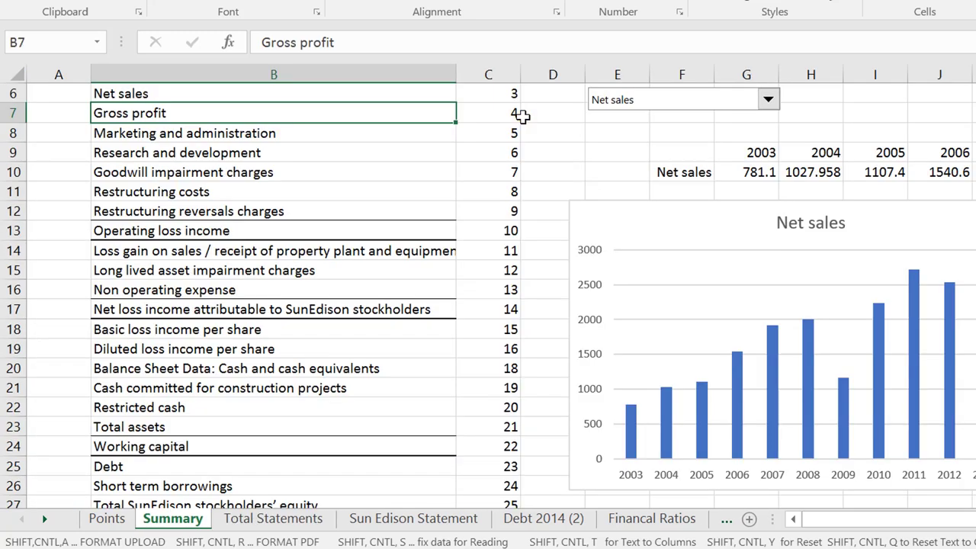
{"action": "key", "text": "ctrl+Page_Down"}
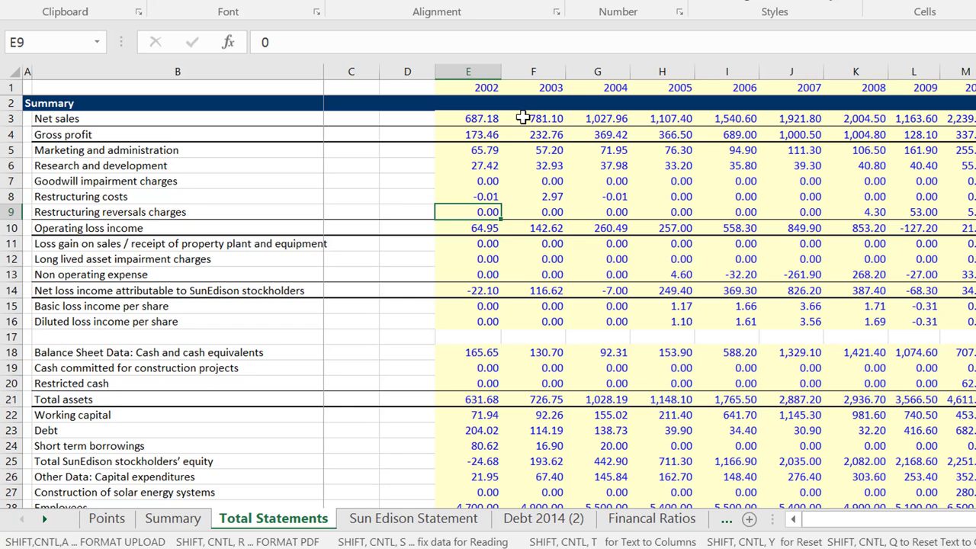
Review the row labels from Balance Sheet Data: Cash and cash equivalents down through the balance sheet, cash flow and ratio sections
{"action": "key", "text": "Left"}
{"action": "key", "text": "Left"}
{"action": "key", "text": "Left"}
{"action": "key", "text": "Down"}
{"action": "key", "text": "Down"}
{"action": "key", "text": "Down"}
{"action": "key", "text": "Down"}
{"action": "key", "text": "Down"}
{"action": "key", "text": "Down"}
{"action": "key", "text": "Down"}
{"action": "key", "text": "Down"}
{"action": "key", "text": "Down"}
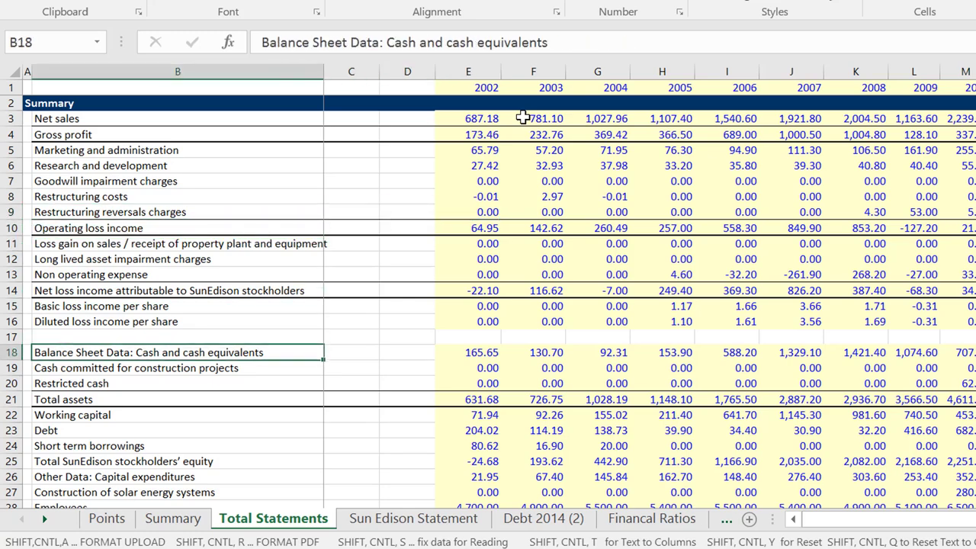
{"action": "key", "text": "Page_Down"}
{"action": "key", "text": "Page_Down"}
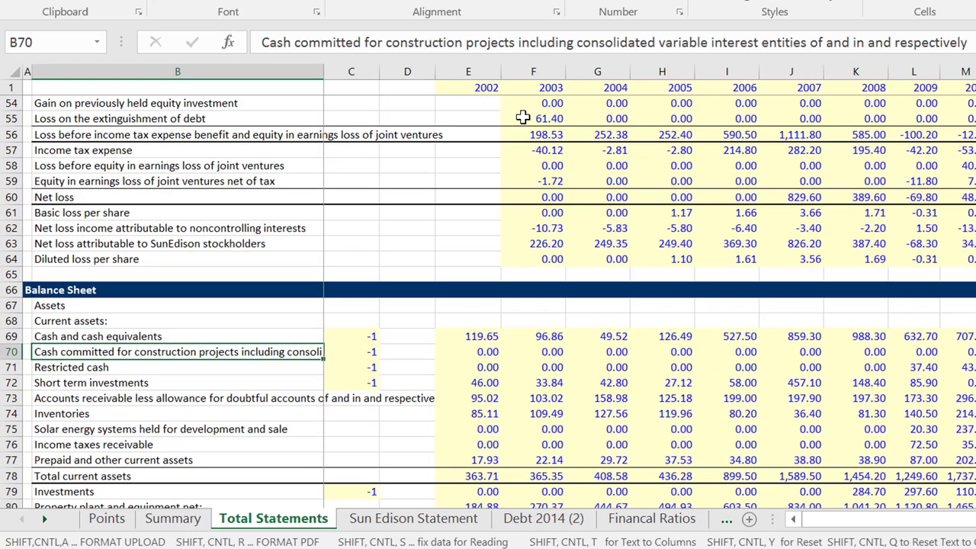
{"action": "key", "text": "Page_Down"}
{"action": "key", "text": "Page_Down"}
{"action": "key", "text": "Page_Down"}
{"action": "key", "text": "Page_Down"}
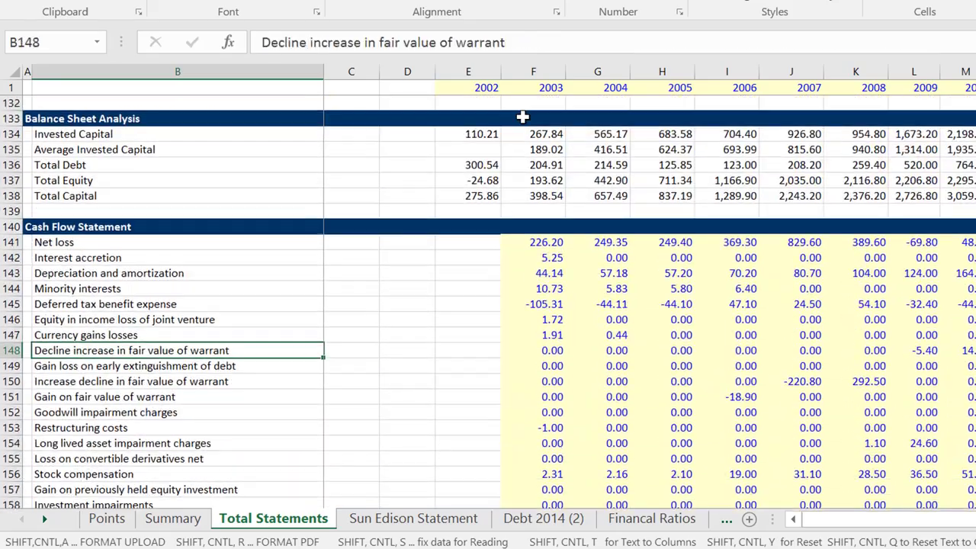
{"action": "key", "text": "Page_Down"}
{"action": "key", "text": "Page_Down"}
{"action": "key", "text": "Page_Down"}
{"action": "key", "text": "Page_Down"}
{"action": "key", "text": "Page_Down"}
{"action": "key", "text": "Page_Down"}
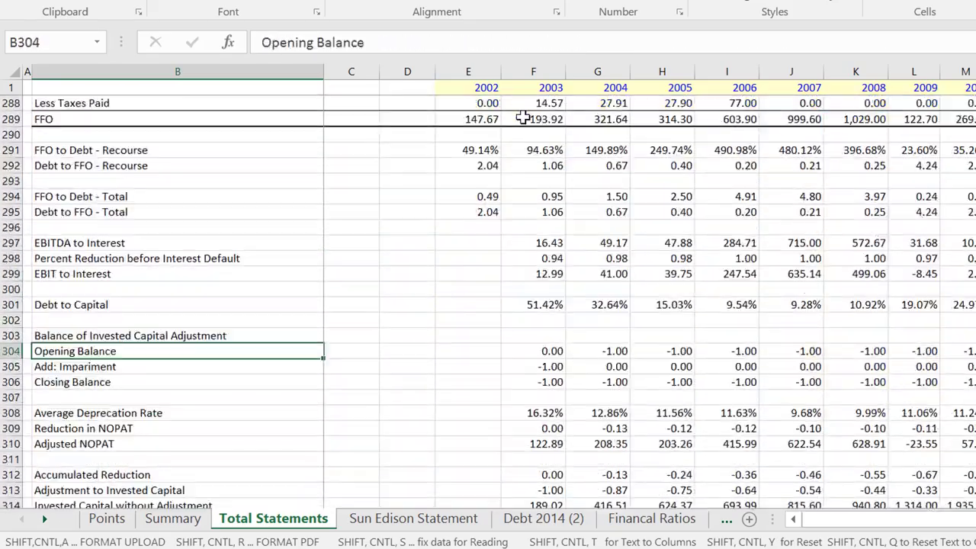
{"action": "key", "text": "Page_Down"}
Go back up through the statement labels to Balance Sheet Data: Cash and cash equivalents in the Summary section
{"action": "key", "text": "Page_Up"}
{"action": "key", "text": "Page_Up"}
{"action": "key", "text": "Page_Up"}
{"action": "key", "text": "Page_Up"}
{"action": "key", "text": "Page_Up"}
{"action": "key", "text": "Page_Up"}
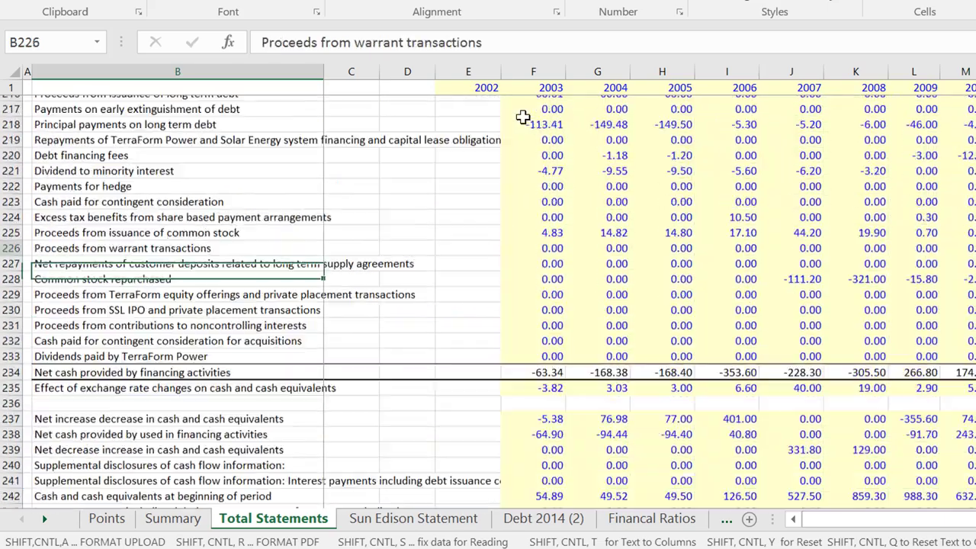
{"action": "key", "text": "Page_Up"}
{"action": "key", "text": "Page_Up"}
{"action": "key", "text": "Page_Up"}
{"action": "key", "text": "Page_Up"}
{"action": "key", "text": "Page_Up"}
{"action": "key", "text": "Page_Up"}
{"action": "key", "text": "Page_Up"}
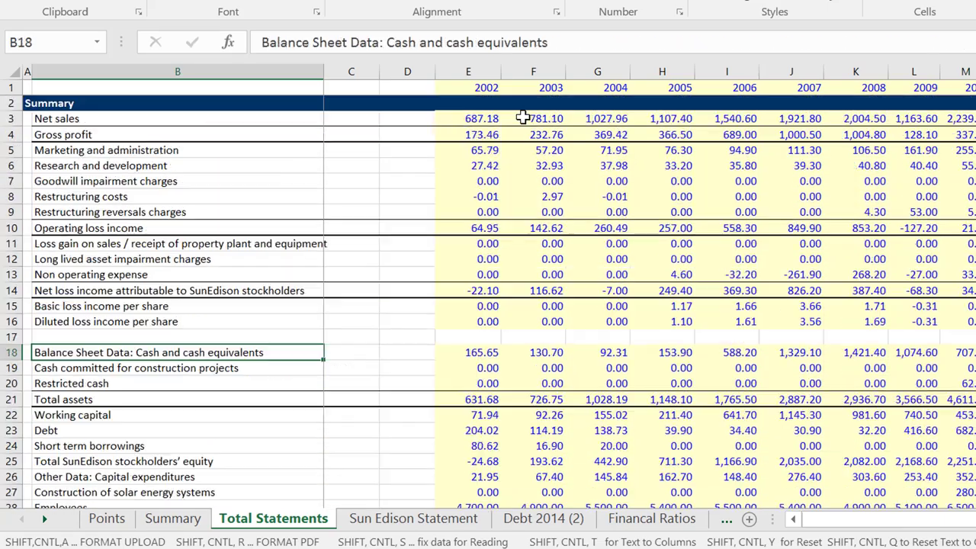
Switch to the Summary sheet and inspect the chart's line-item choices, keeping Net sales selected
{"action": "key", "text": "ctrl+Page_Down"}
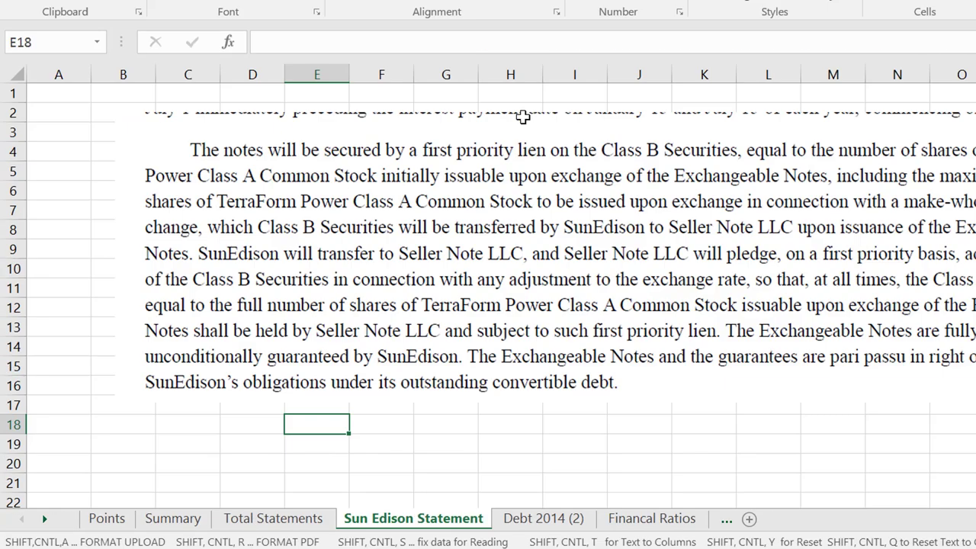
{"action": "key", "text": "ctrl+Page_Up"}
{"action": "key", "text": "ctrl+Page_Up"}
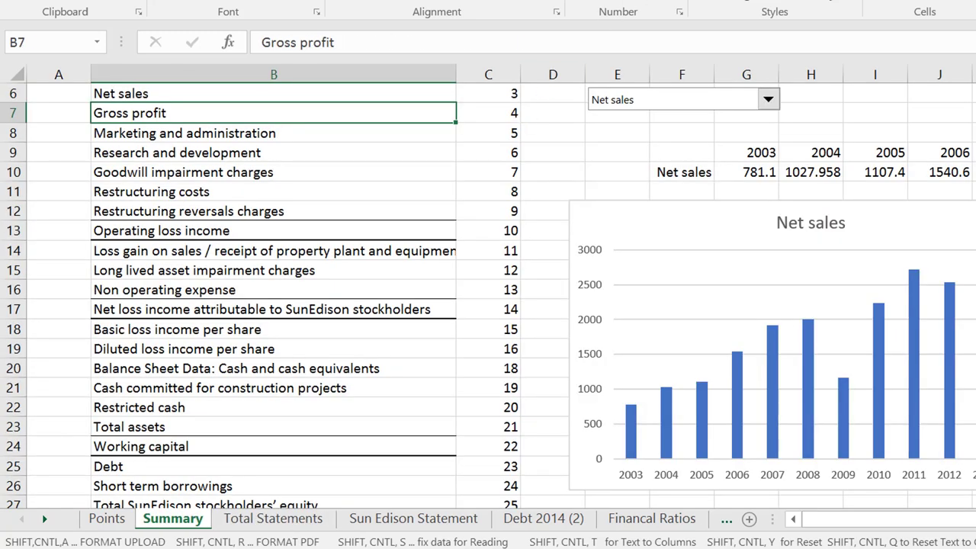
{"action": "left_click", "coordinate": [768, 100]}
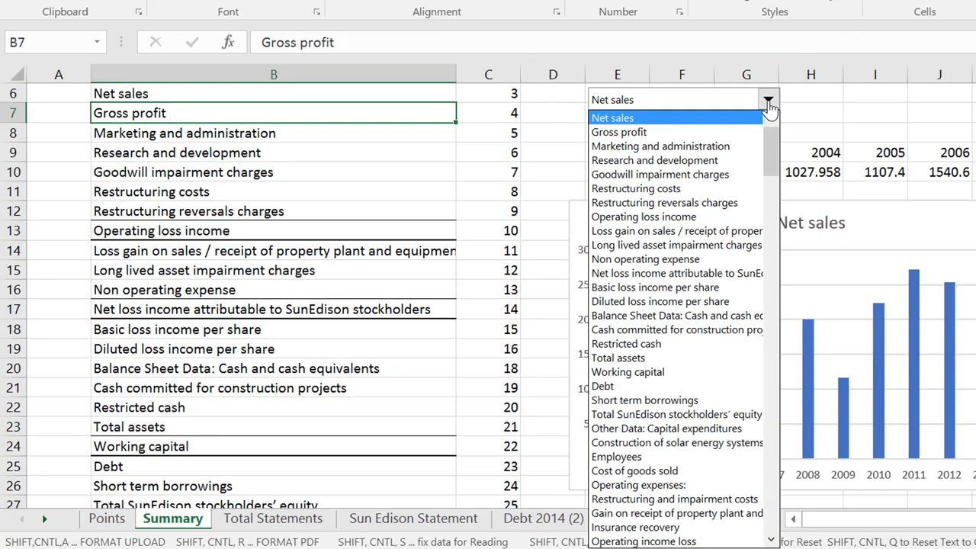
{"action": "left_click", "coordinate": [704, 120]}
{"action": "left_click", "coordinate": [697, 122]}
{"action": "left_click", "coordinate": [717, 95]}
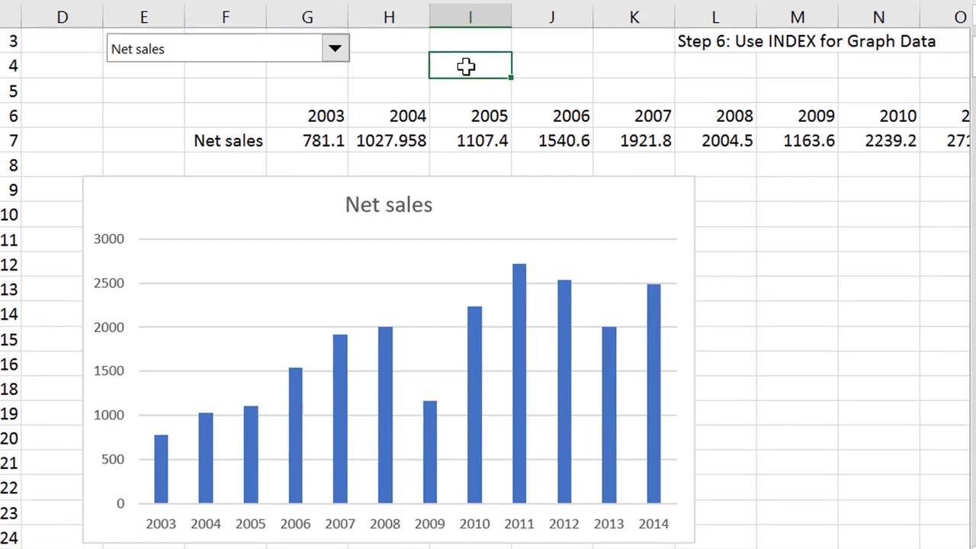
Copy the spin button beside Number from Forms and paste the duplicate next to the Net sales combo box
{"action": "key", "text": "Up"}
{"action": "key", "text": "Up"}
{"action": "key", "text": "Up"}
{"action": "key", "text": "Up"}
{"action": "key", "text": "Up"}
{"action": "key", "text": "Up"}
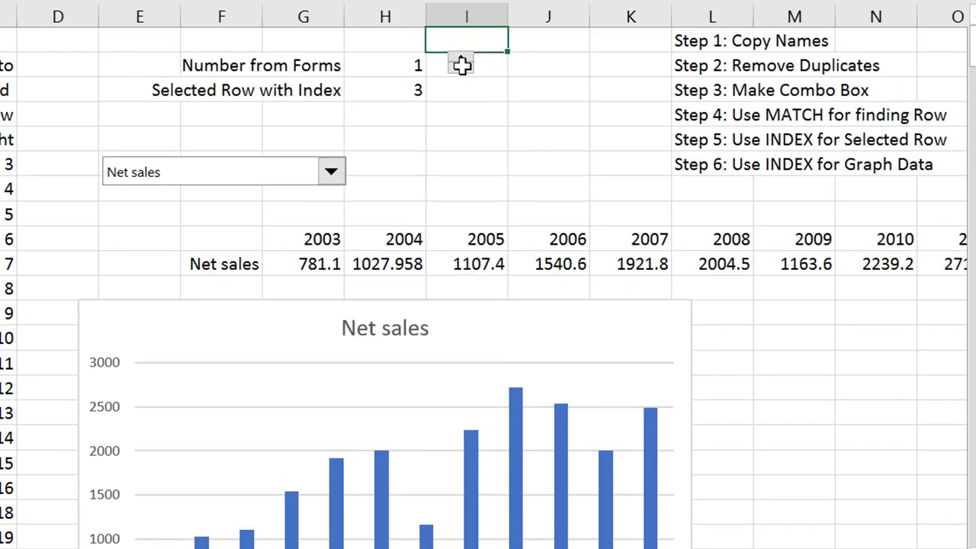
{"action": "right_click", "coordinate": [462, 65]}
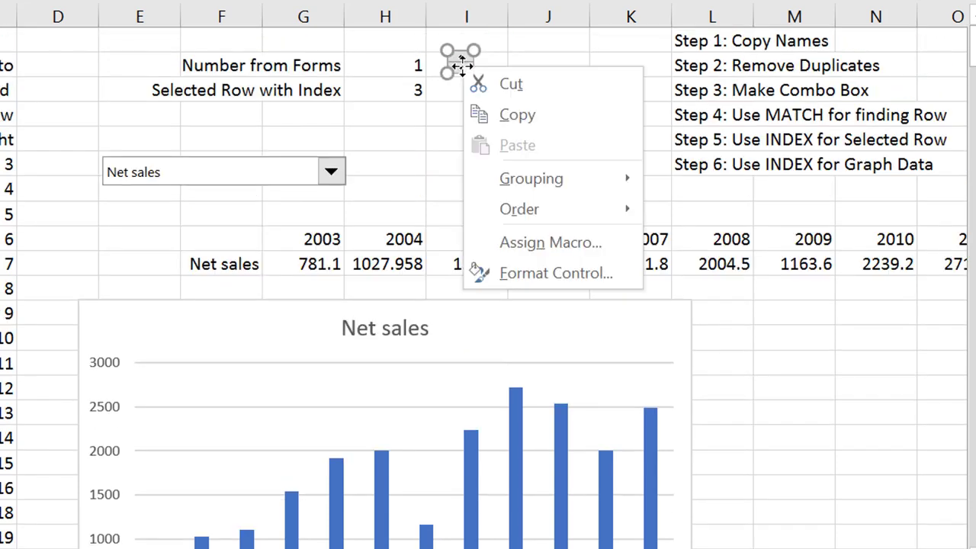
{"action": "left_click", "coordinate": [509, 114]}
{"action": "left_click", "coordinate": [436, 168]}
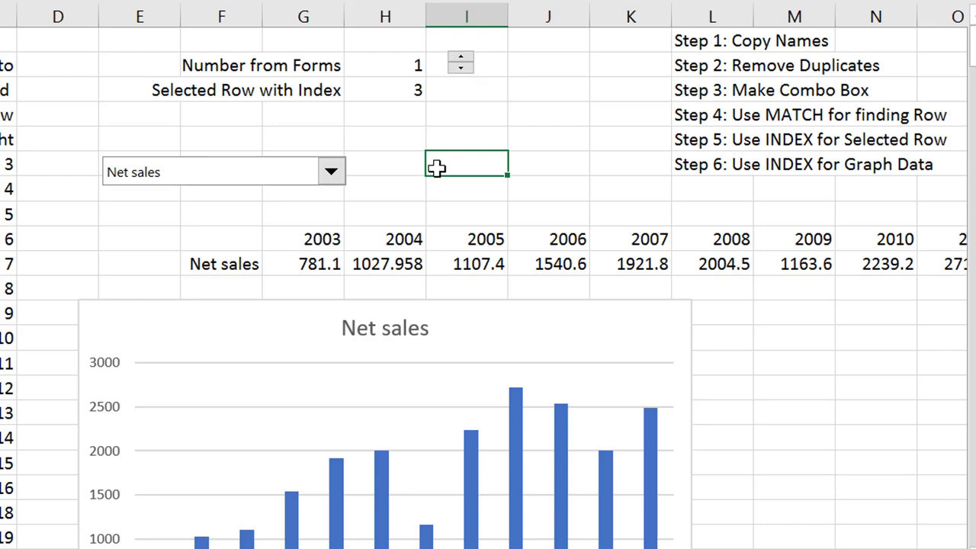
{"action": "key", "text": "ctrl+v"}
{"action": "left_click", "coordinate": [549, 166]}
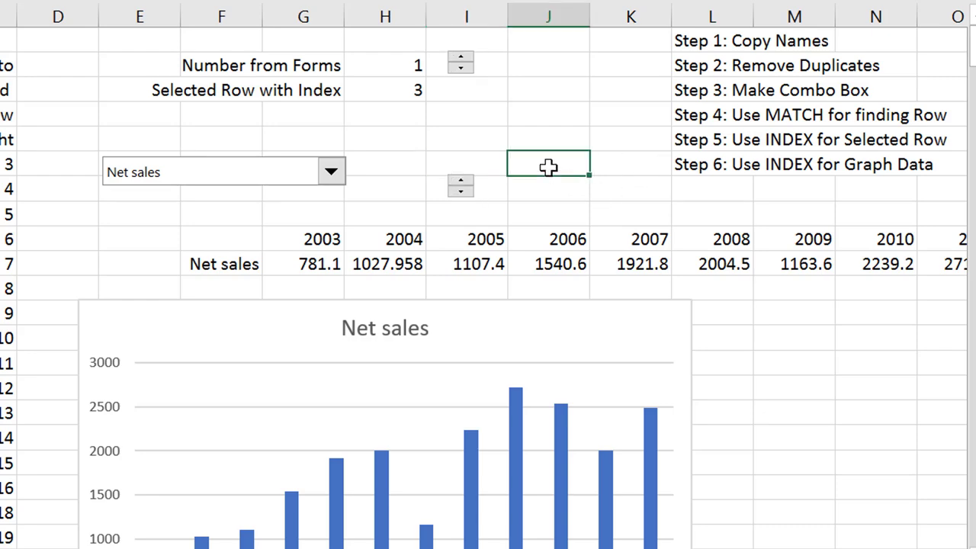
Examine the whole Net sales chart and return to the combo box and pasted spin button above it
{"action": "key", "text": "Down"}
{"action": "key", "text": "Down"}
{"action": "key", "text": "Down"}
{"action": "key", "text": "Down"}
{"action": "key", "text": "Down"}
{"action": "key", "text": "Down"}
{"action": "key", "text": "Down"}
{"action": "key", "text": "Down"}
{"action": "key", "text": "Down"}
{"action": "key", "text": "Down"}
{"action": "key", "text": "Down"}
{"action": "key", "text": "Down"}
{"action": "key", "text": "Down"}
{"action": "key", "text": "Down"}
{"action": "key", "text": "Down"}
{"action": "key", "text": "Down"}
{"action": "key", "text": "Down"}
{"action": "key", "text": "Down"}
{"action": "key", "text": "Down"}
{"action": "key", "text": "Down"}
{"action": "key", "text": "Down"}
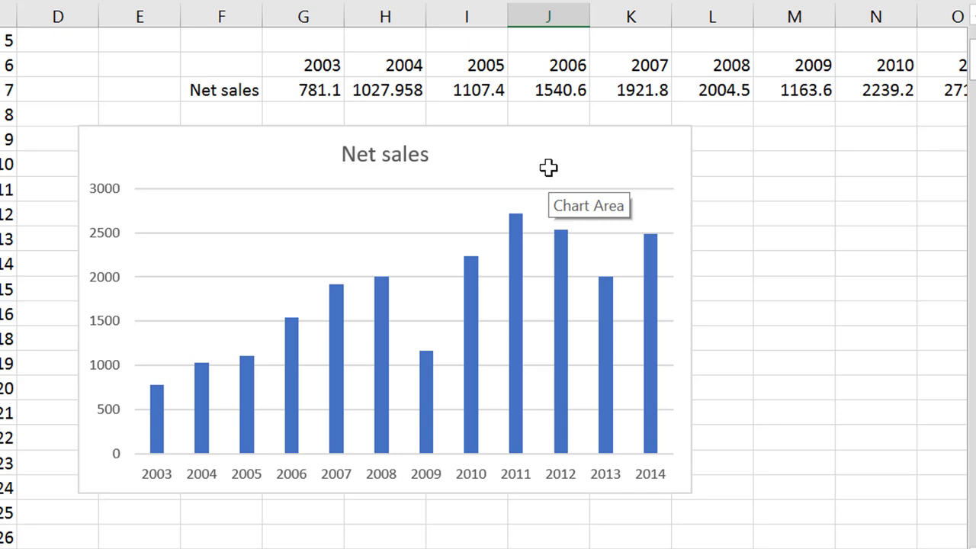
{"action": "key", "text": "Up"}
{"action": "key", "text": "Up"}
{"action": "key", "text": "Up"}
{"action": "key", "text": "Up"}
{"action": "key", "text": "Up"}
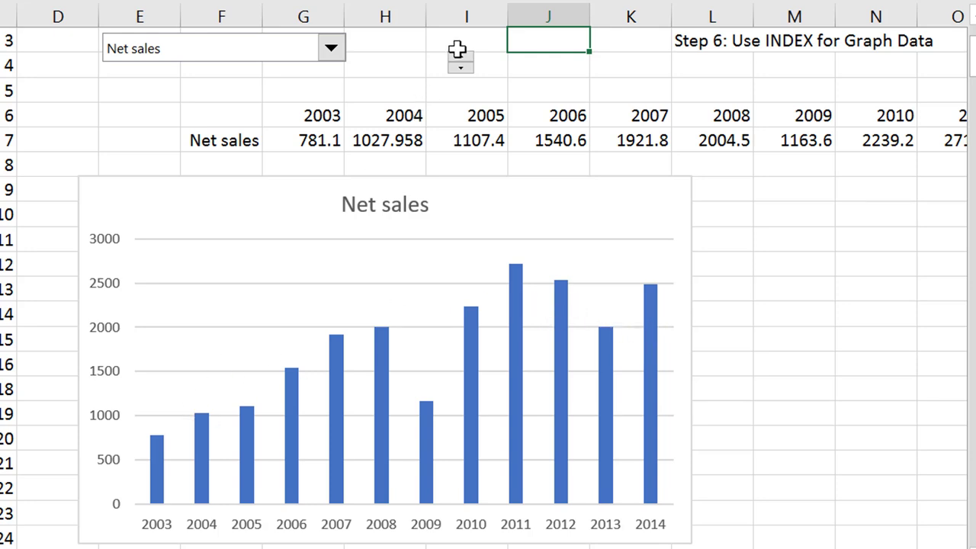
Chart Total assets with the combo box and change the charted item to Debt
{"action": "left_click", "coordinate": [335, 57]}
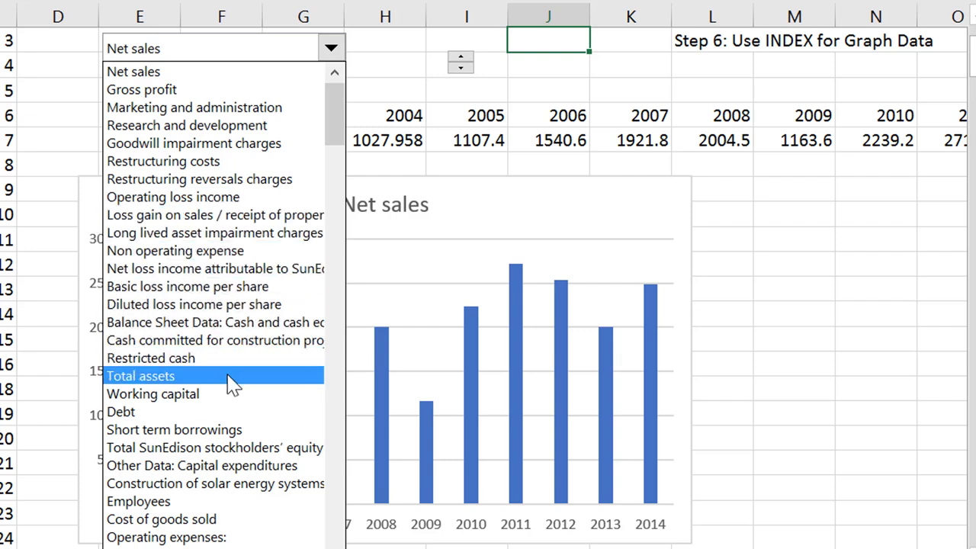
{"action": "key", "text": "Escape"}
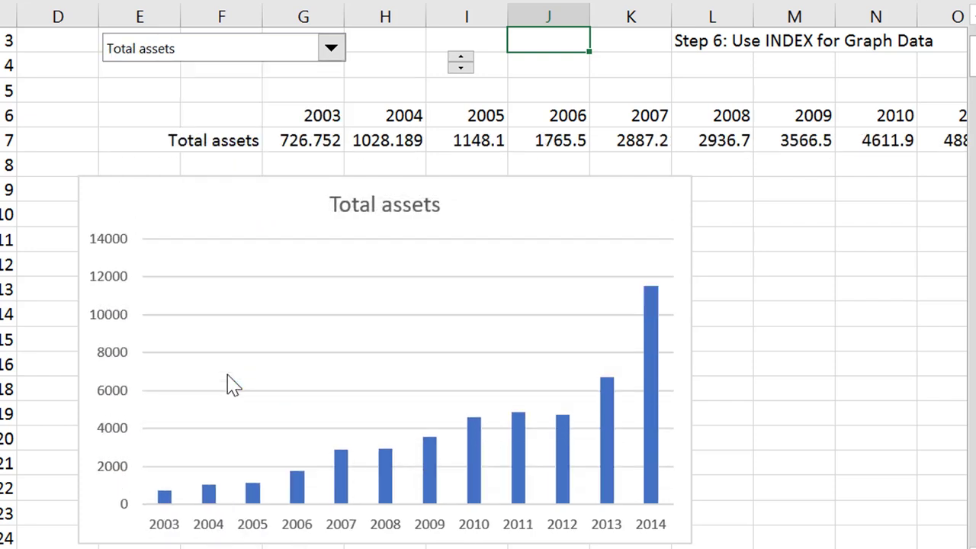
{"action": "left_click", "coordinate": [330, 50]}
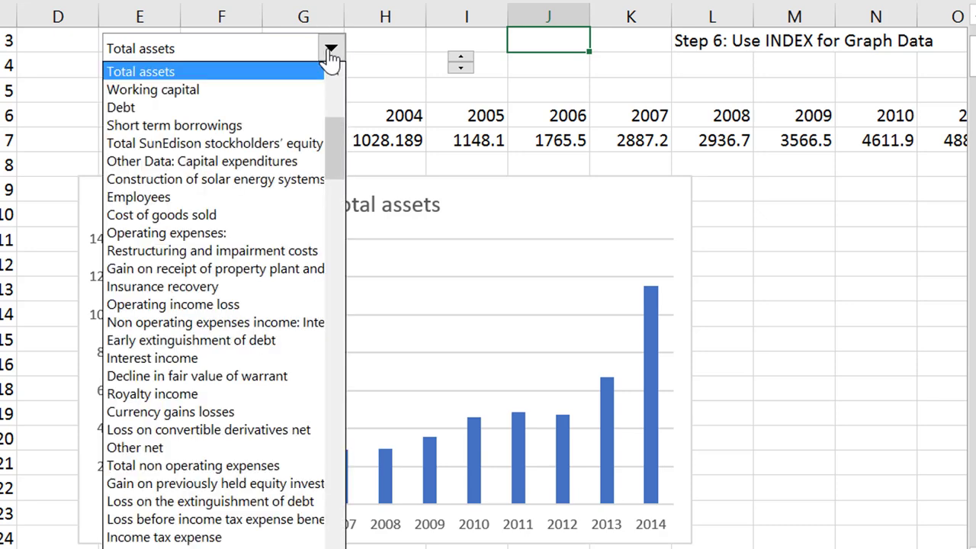
{"action": "left_click", "coordinate": [282, 110]}
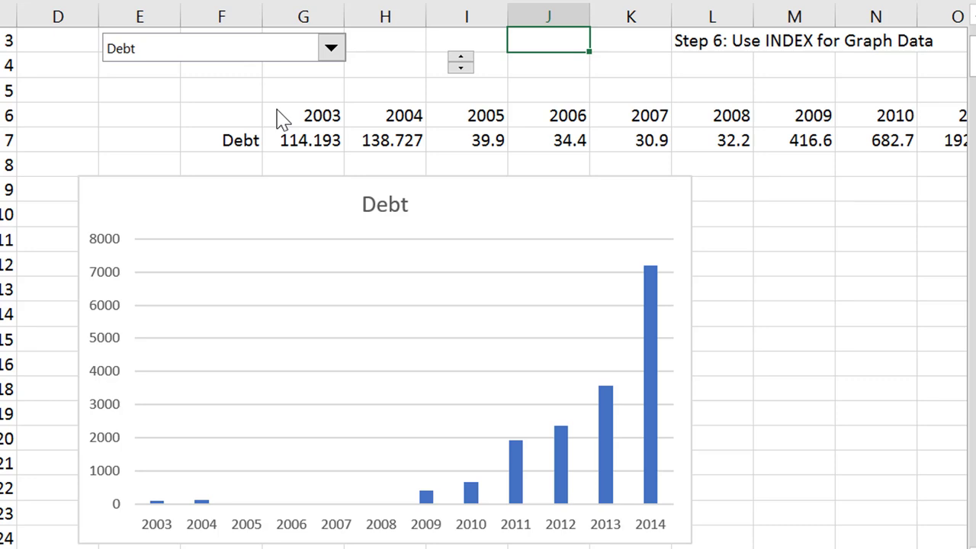
{"action": "right_click", "coordinate": [460, 65]}
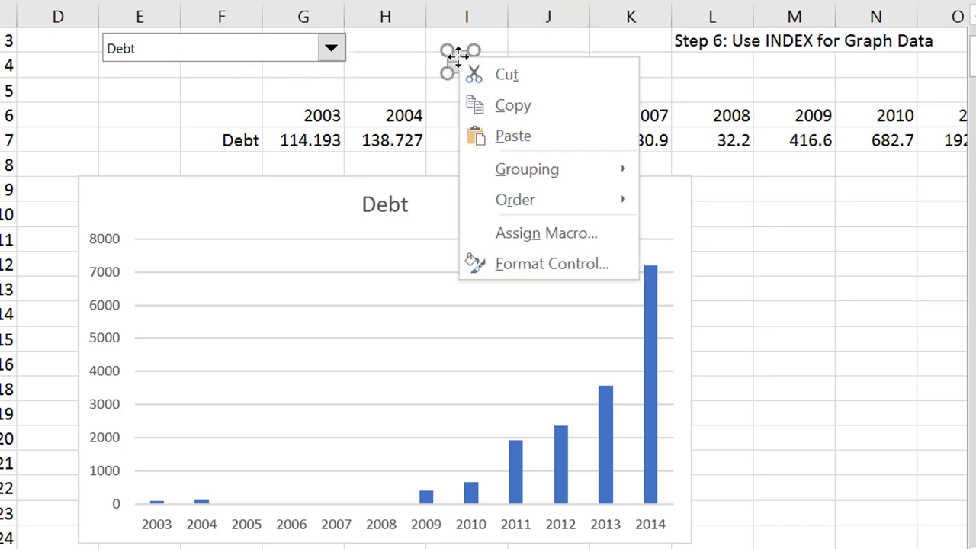
{"action": "key", "text": "Escape"}
{"action": "left_click", "coordinate": [414, 61]}
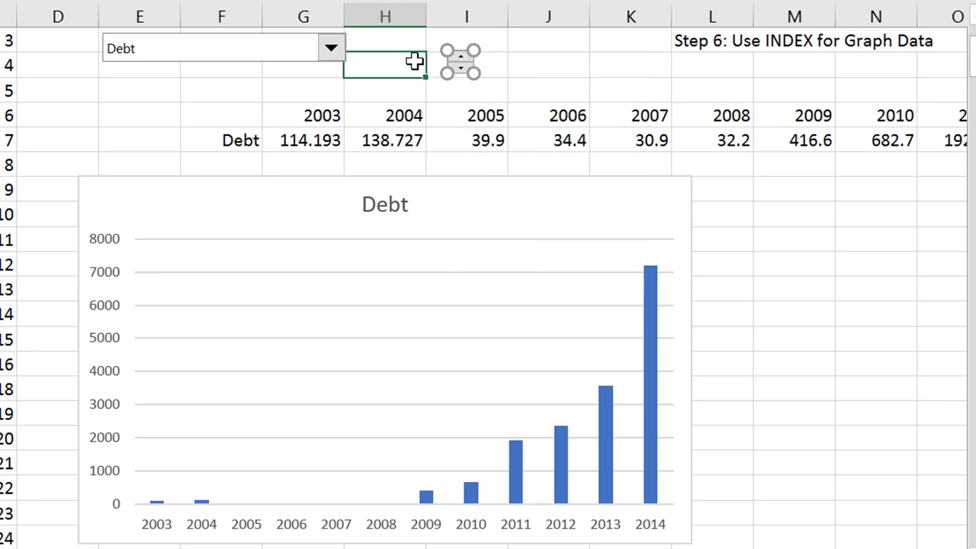
Advance the charted item with the copied spin button, from Short term borrowings through to Insurance recovery
{"action": "left_click", "coordinate": [462, 59]}
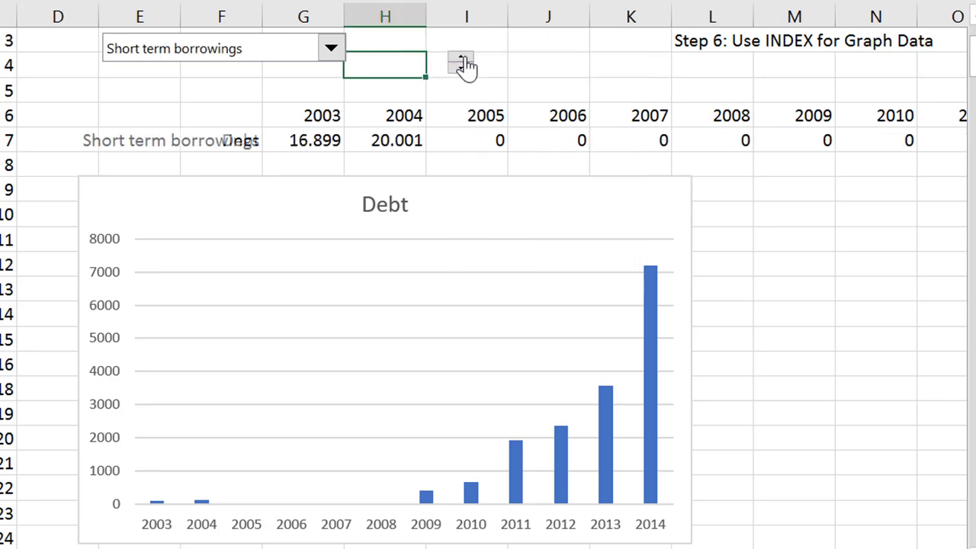
{"action": "left_click", "coordinate": [462, 60]}
{"action": "left_click", "coordinate": [462, 59]}
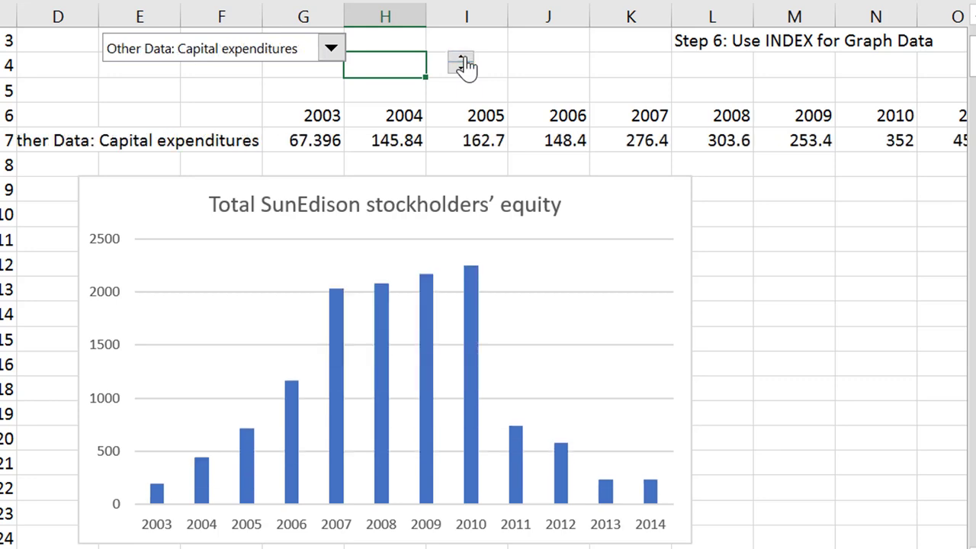
{"action": "left_click", "coordinate": [462, 59]}
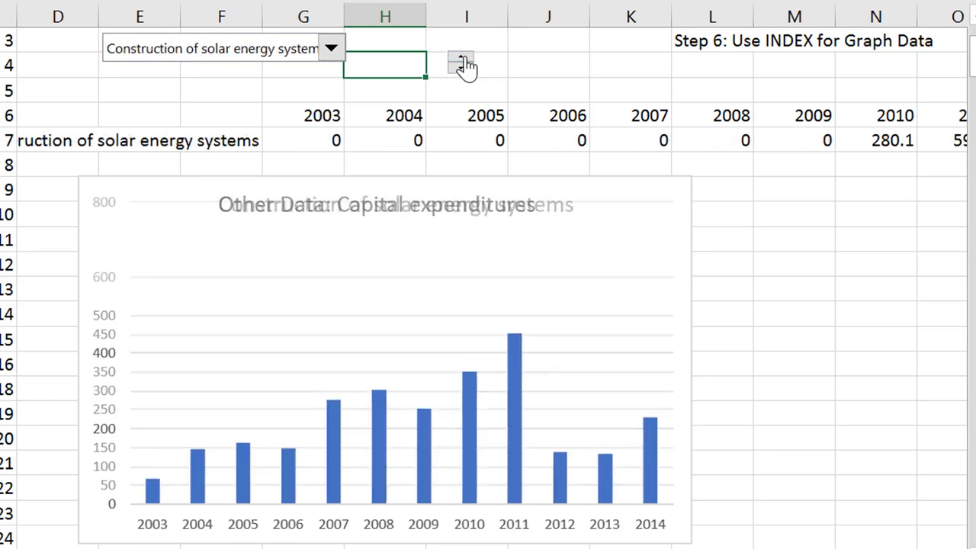
{"action": "left_click", "coordinate": [462, 59]}
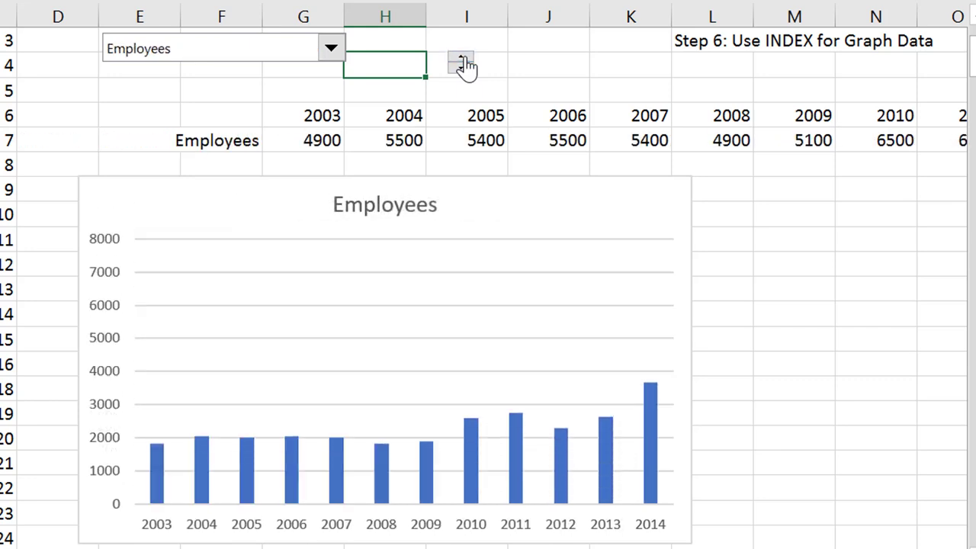
{"action": "left_click", "coordinate": [462, 59]}
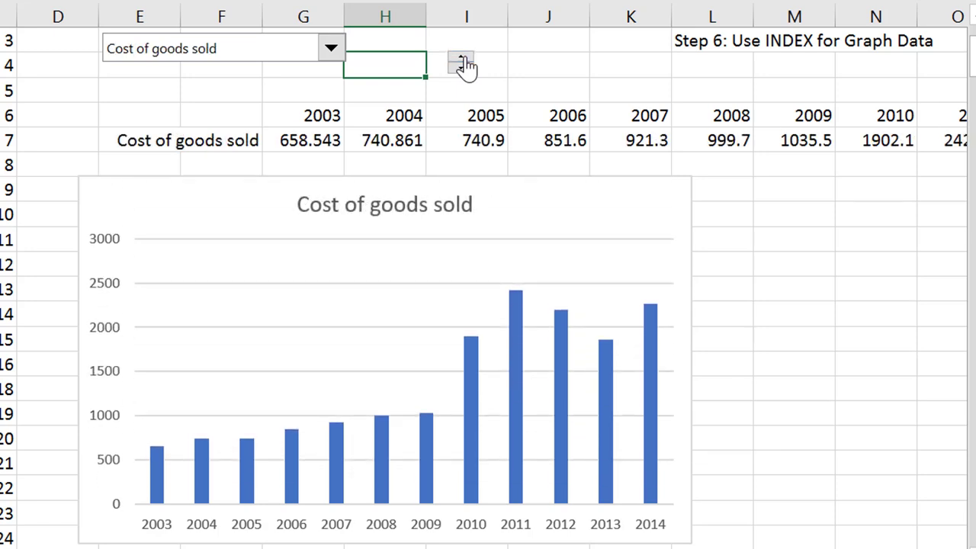
{"action": "left_click", "coordinate": [461, 60]}
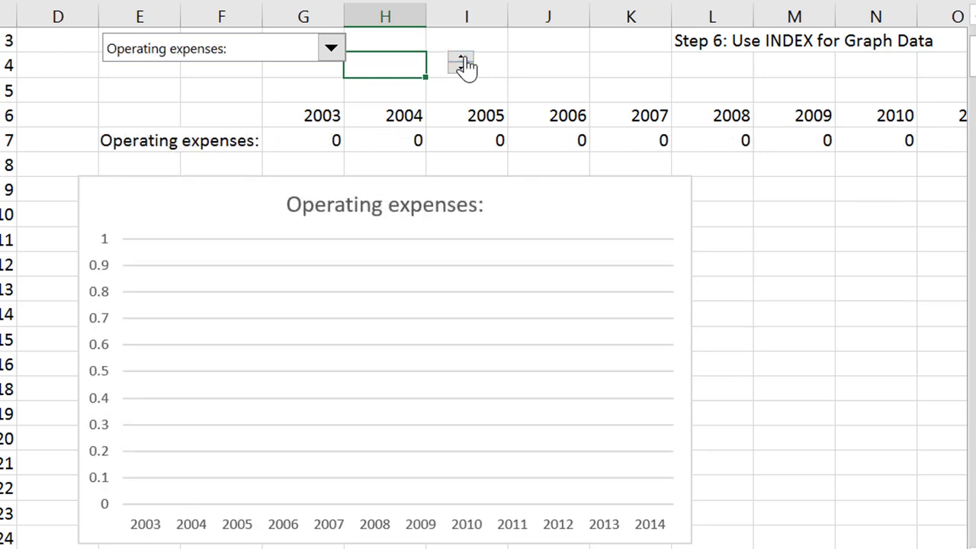
{"action": "left_click", "coordinate": [461, 59]}
{"action": "left_click", "coordinate": [462, 59]}
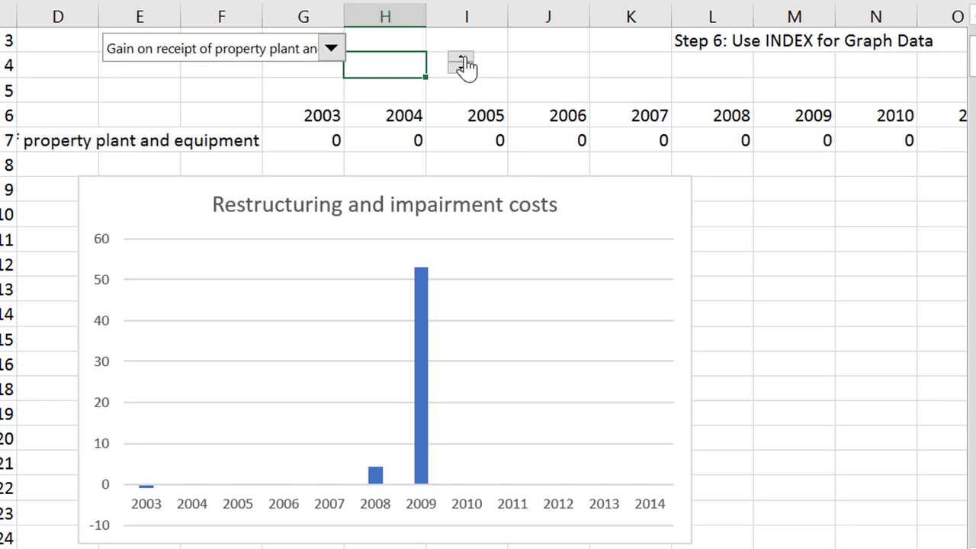
{"action": "left_click", "coordinate": [462, 59]}
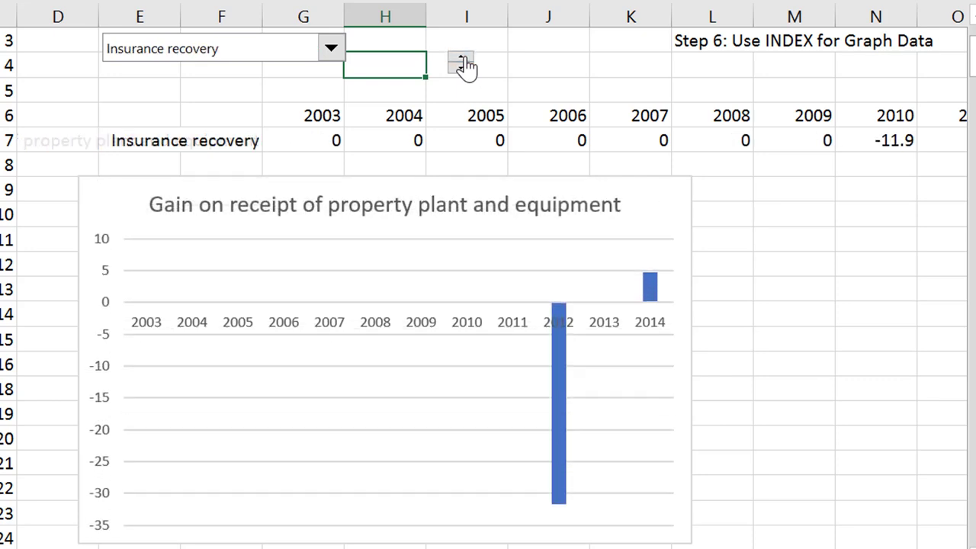
Advance the charted item with the spin button, from Operating income loss through the non operating items to Total non operating expenses
{"action": "left_click", "coordinate": [462, 59]}
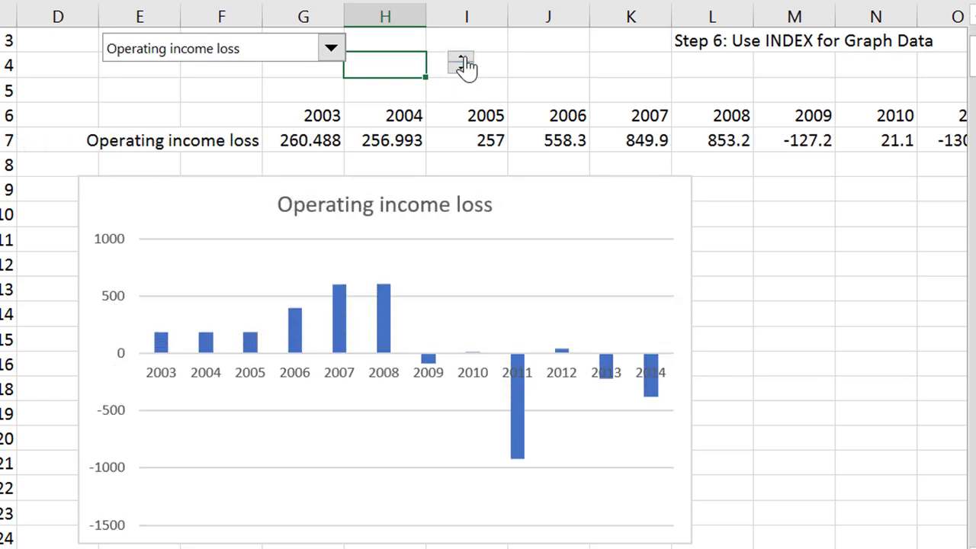
{"action": "left_click", "coordinate": [462, 59]}
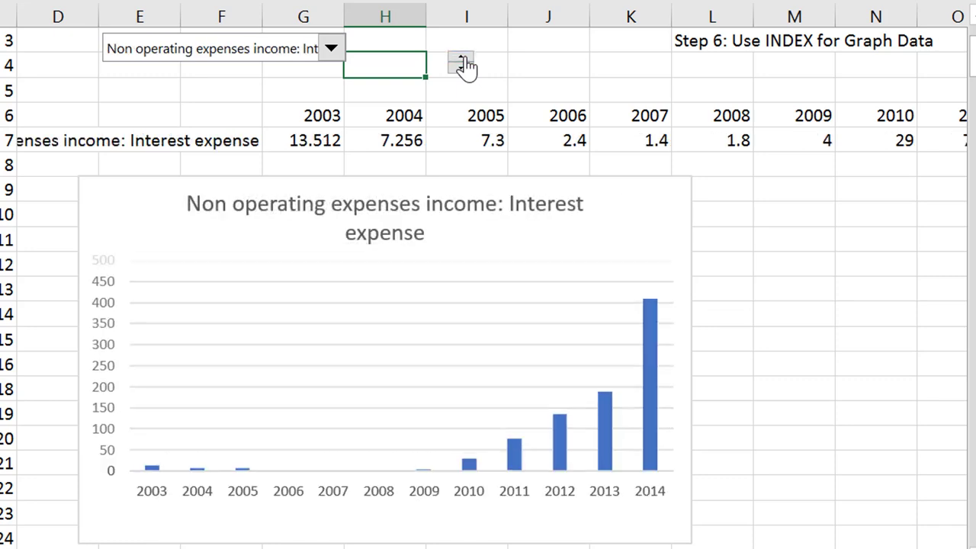
{"action": "left_click", "coordinate": [462, 60]}
{"action": "left_click", "coordinate": [462, 59]}
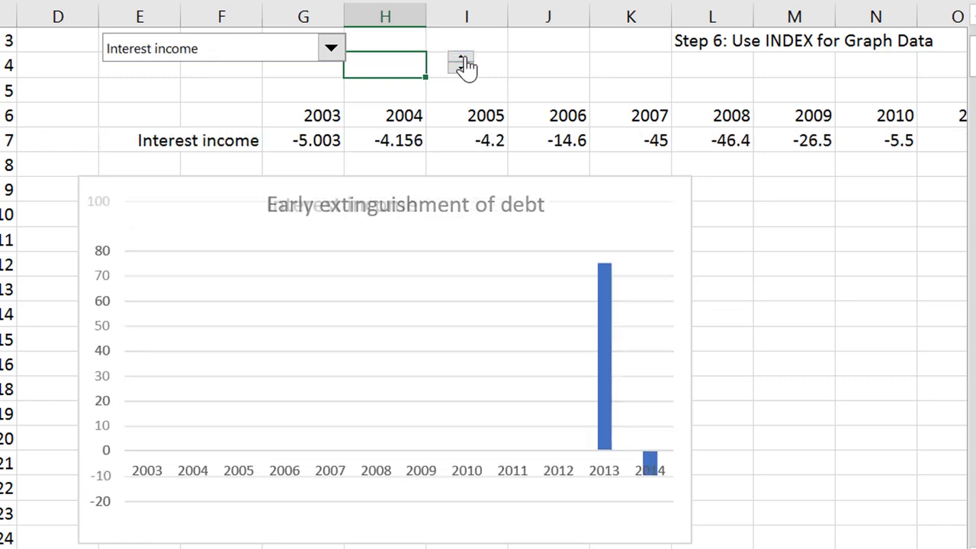
{"action": "left_click", "coordinate": [461, 59]}
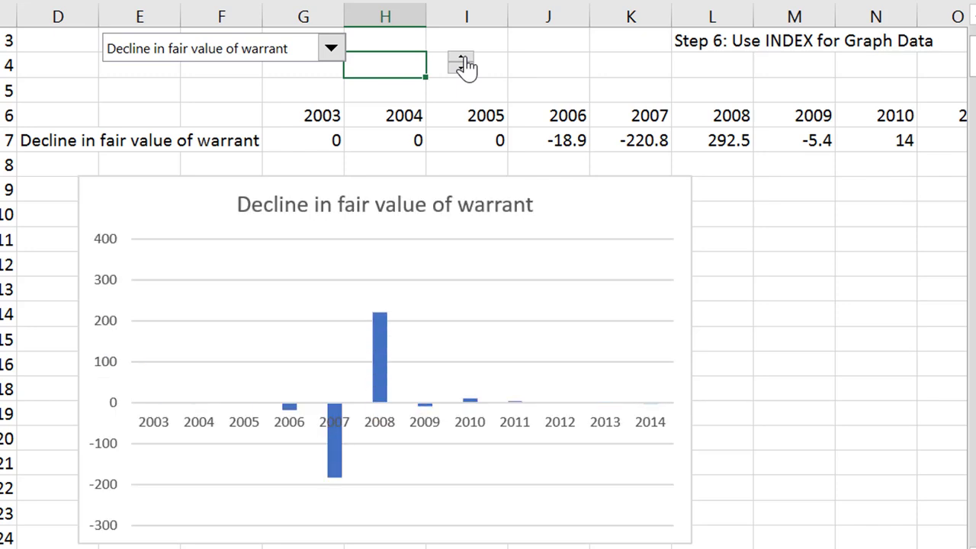
{"action": "left_click", "coordinate": [462, 59]}
{"action": "left_click", "coordinate": [462, 59]}
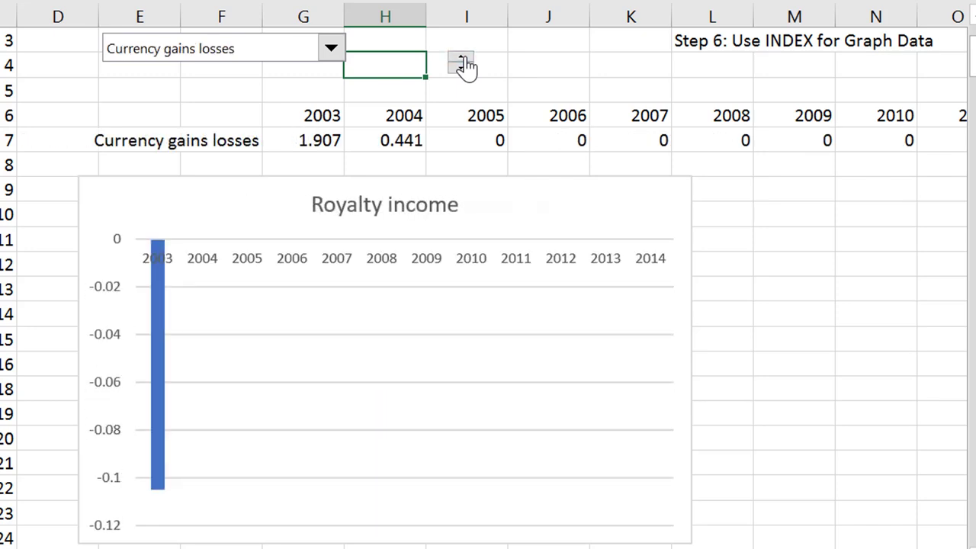
{"action": "left_click", "coordinate": [462, 59]}
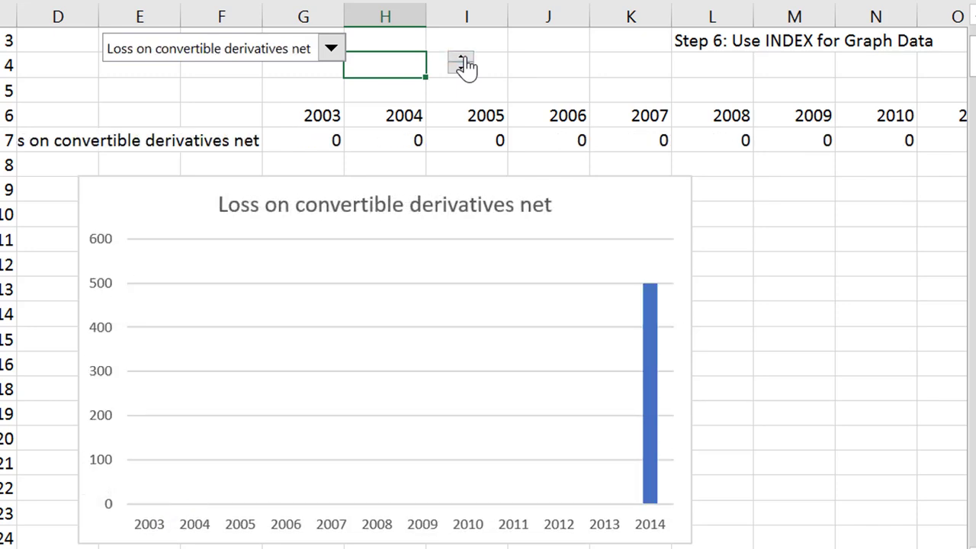
{"action": "left_click", "coordinate": [461, 60]}
{"action": "left_click", "coordinate": [462, 60]}
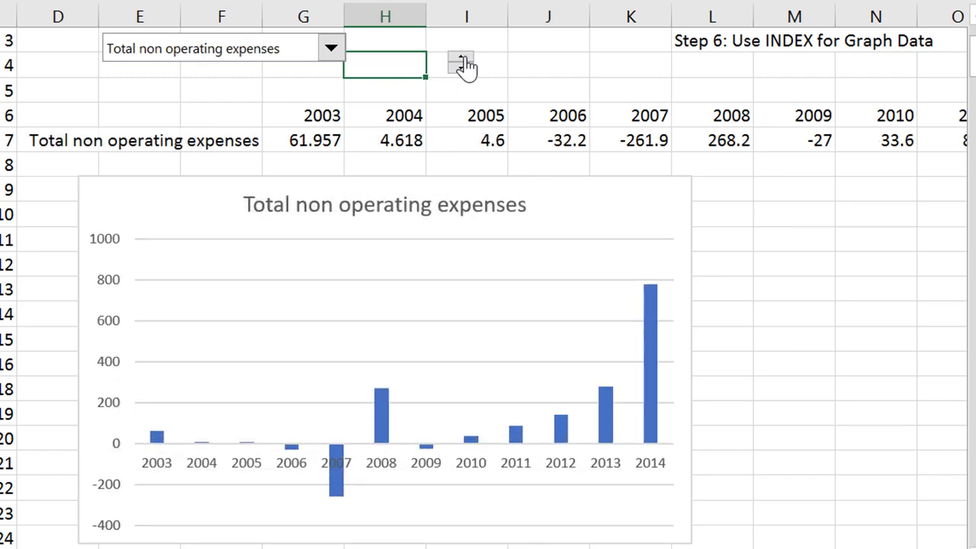
Step the chart onward from Gain on previously held equity investment through Income tax expense and Net loss to Diluted loss per share
{"action": "left_click", "coordinate": [462, 59]}
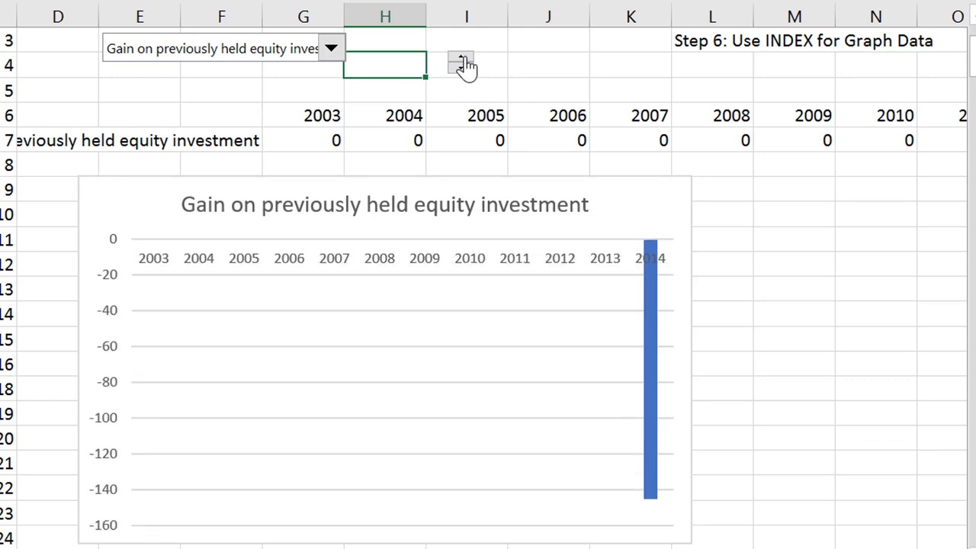
{"action": "left_click", "coordinate": [462, 59]}
{"action": "left_click", "coordinate": [462, 59]}
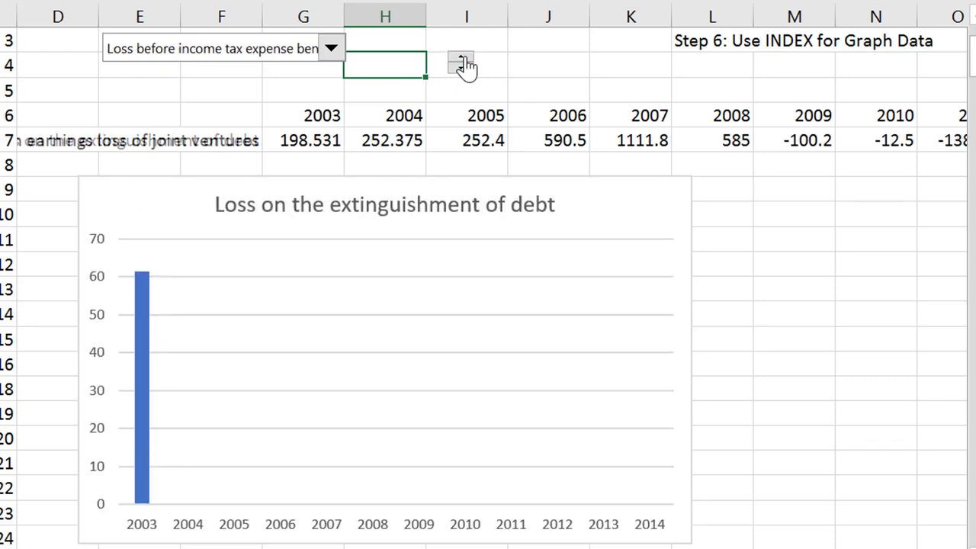
{"action": "left_click", "coordinate": [462, 59]}
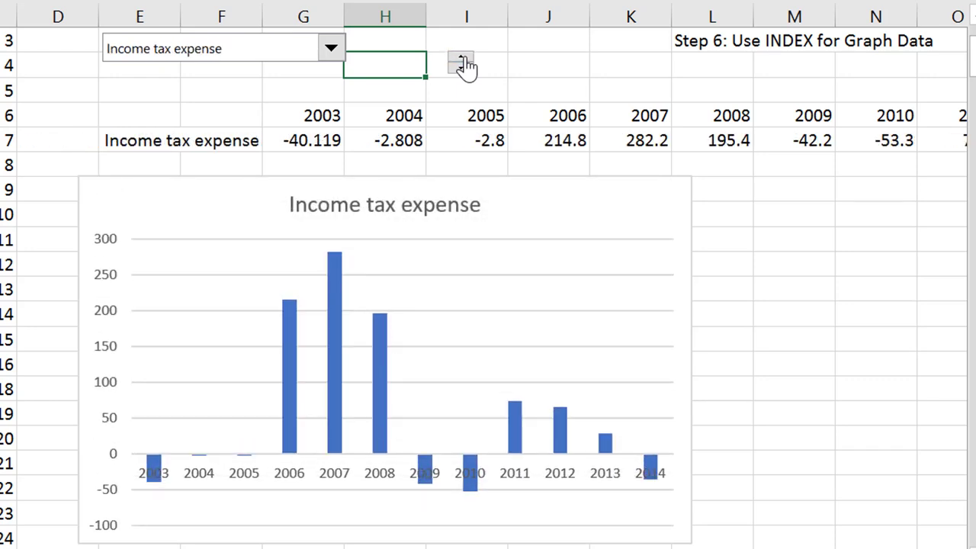
{"action": "left_click", "coordinate": [462, 59]}
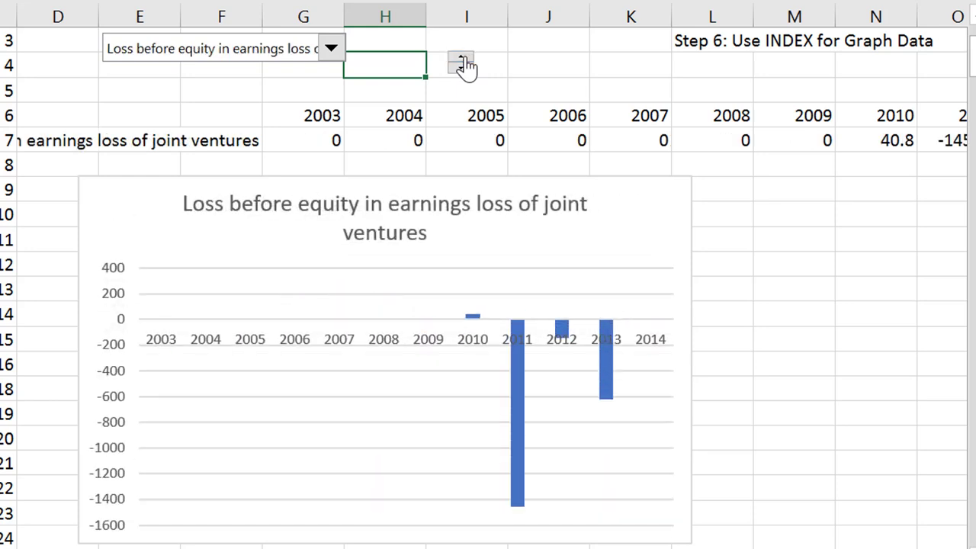
{"action": "left_click", "coordinate": [462, 59]}
{"action": "left_click", "coordinate": [462, 59]}
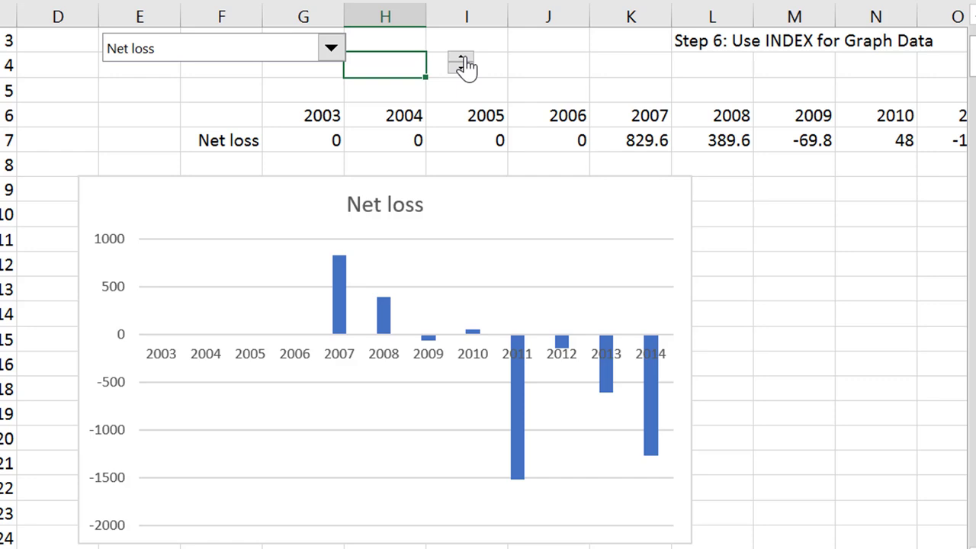
{"action": "left_click", "coordinate": [462, 59]}
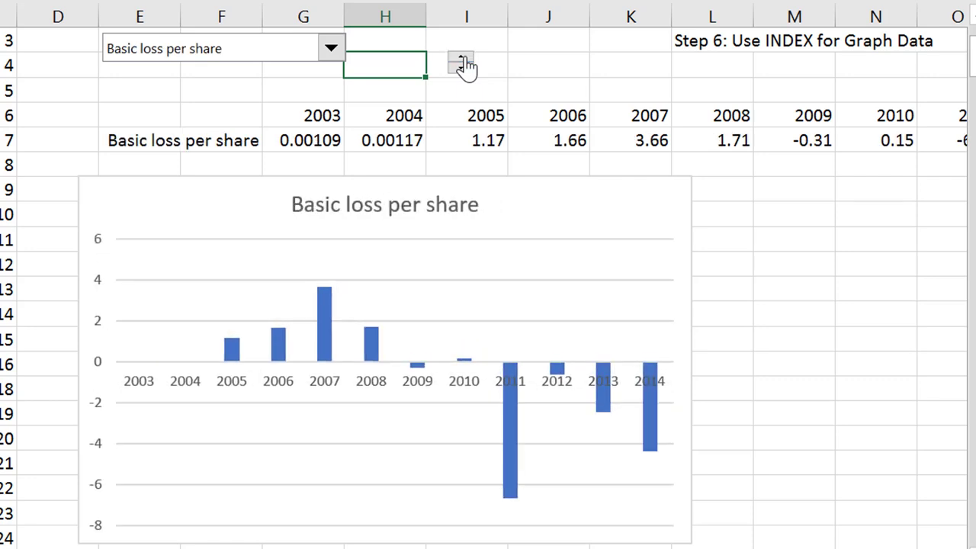
{"action": "left_click", "coordinate": [462, 59]}
{"action": "left_click", "coordinate": [462, 60]}
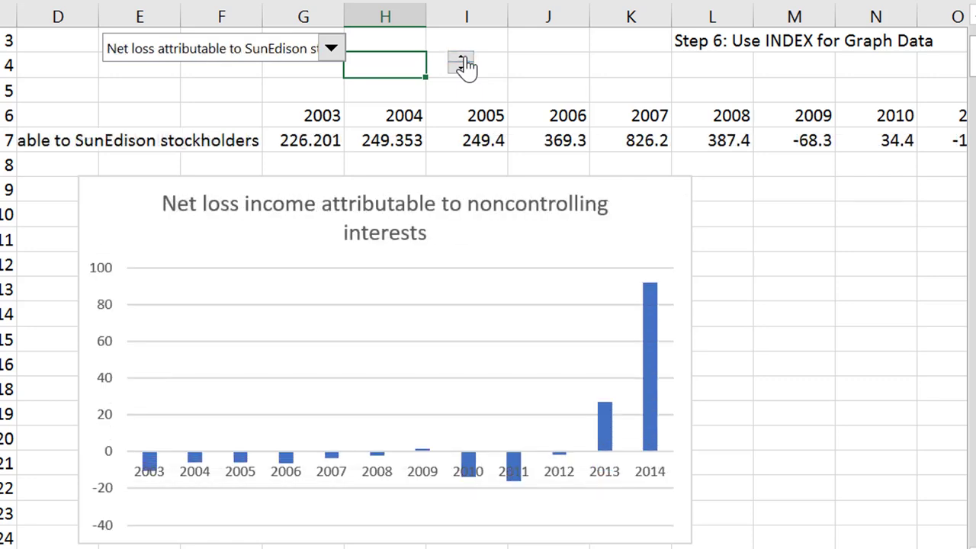
{"action": "left_click", "coordinate": [462, 59]}
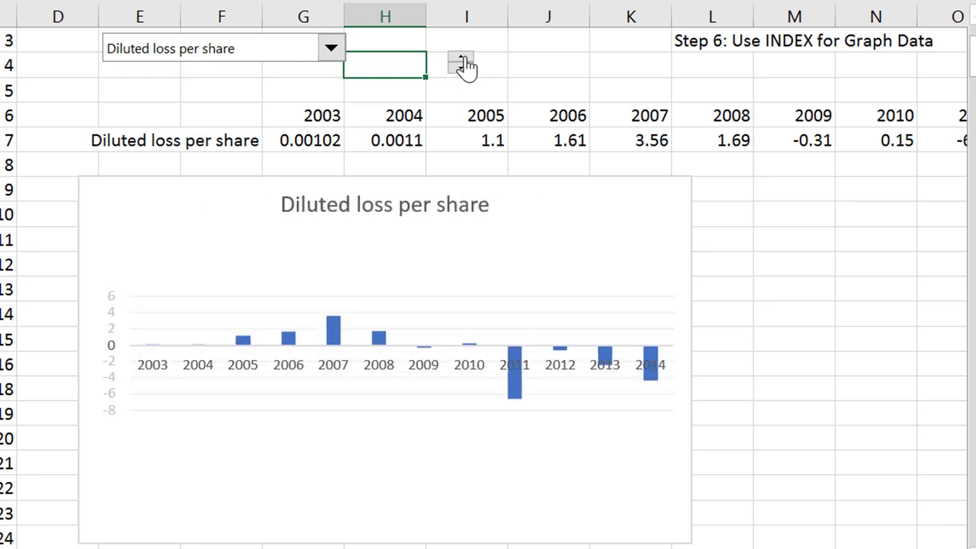
Continue into the balance sheet items, charting from Assets through Cash and cash equivalents to Total current assets with the spin button
{"action": "left_click", "coordinate": [462, 60]}
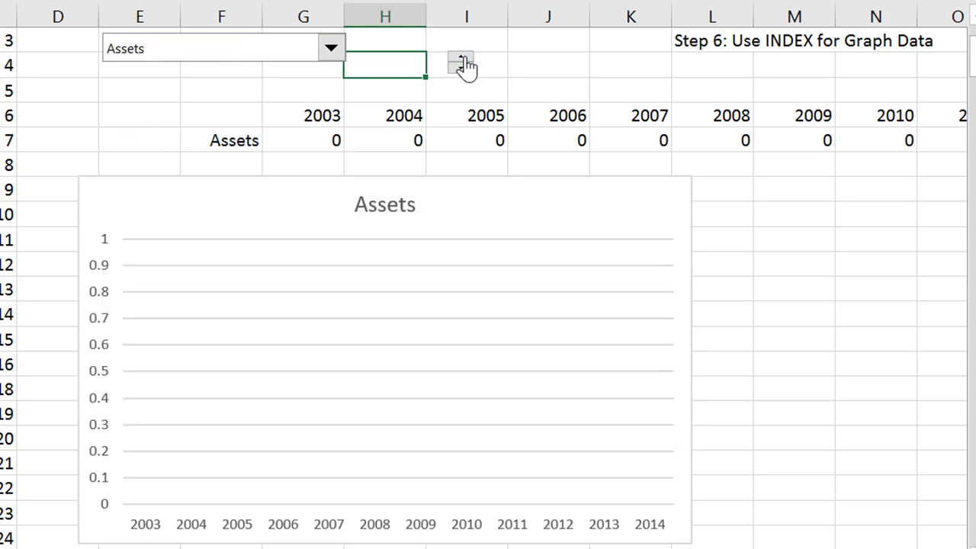
{"action": "left_click", "coordinate": [462, 59]}
{"action": "left_click", "coordinate": [462, 59]}
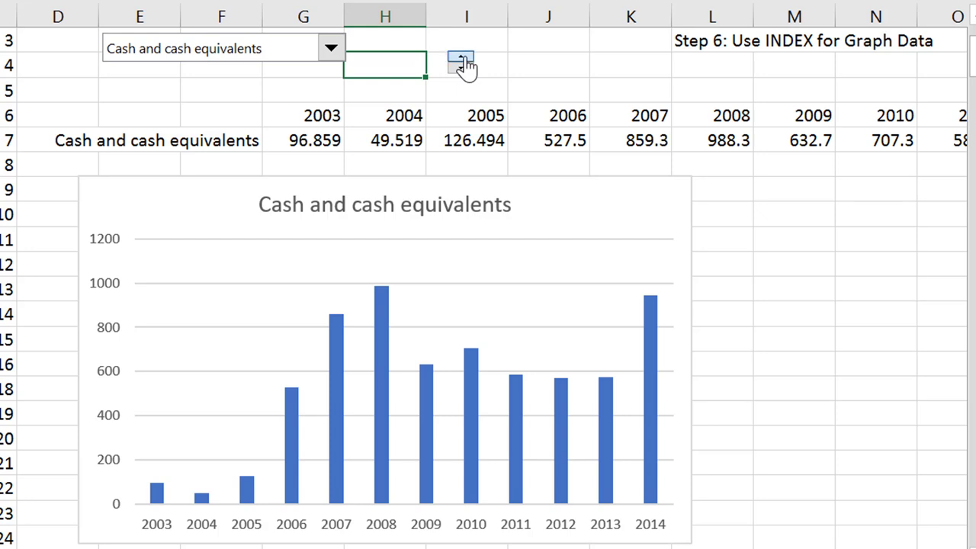
{"action": "left_click", "coordinate": [462, 59]}
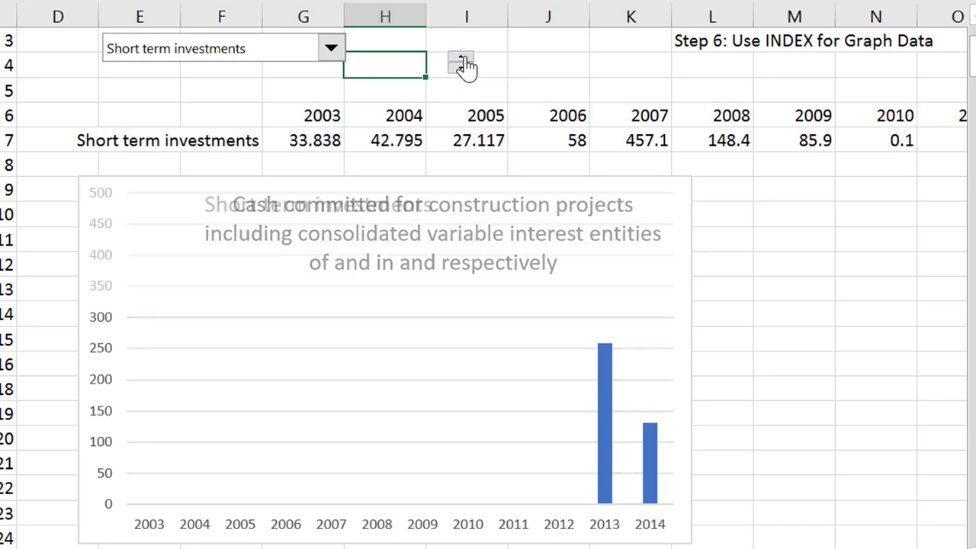
{"action": "left_click", "coordinate": [462, 59]}
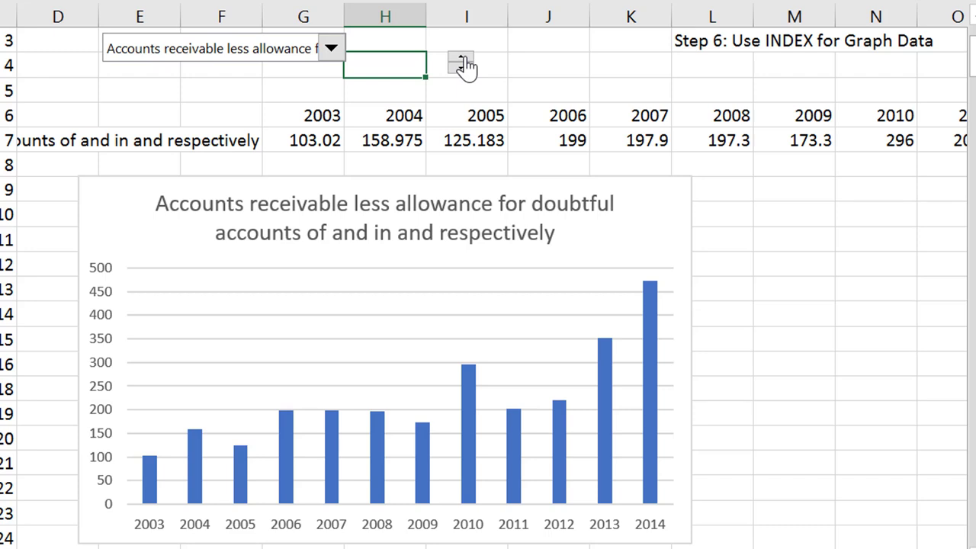
{"action": "left_click", "coordinate": [462, 59]}
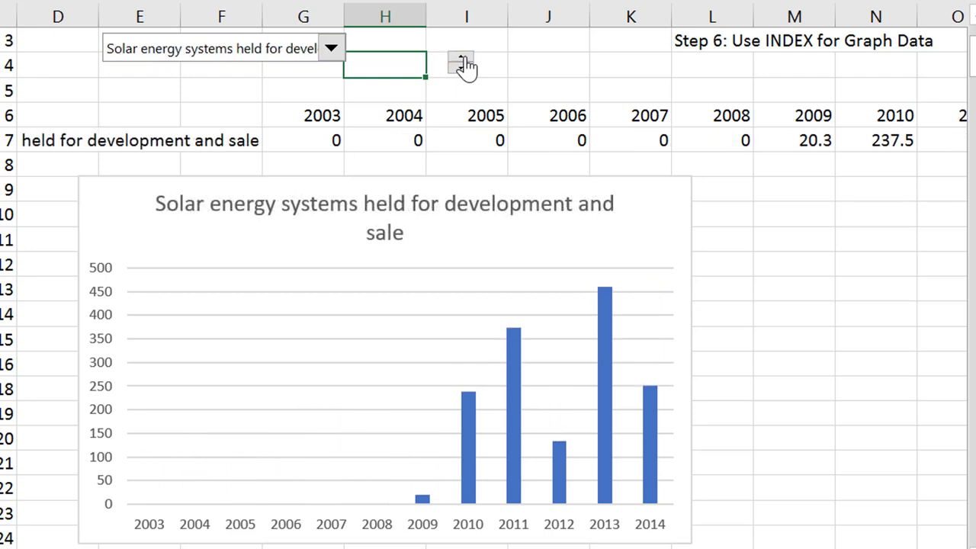
{"action": "left_click", "coordinate": [462, 59]}
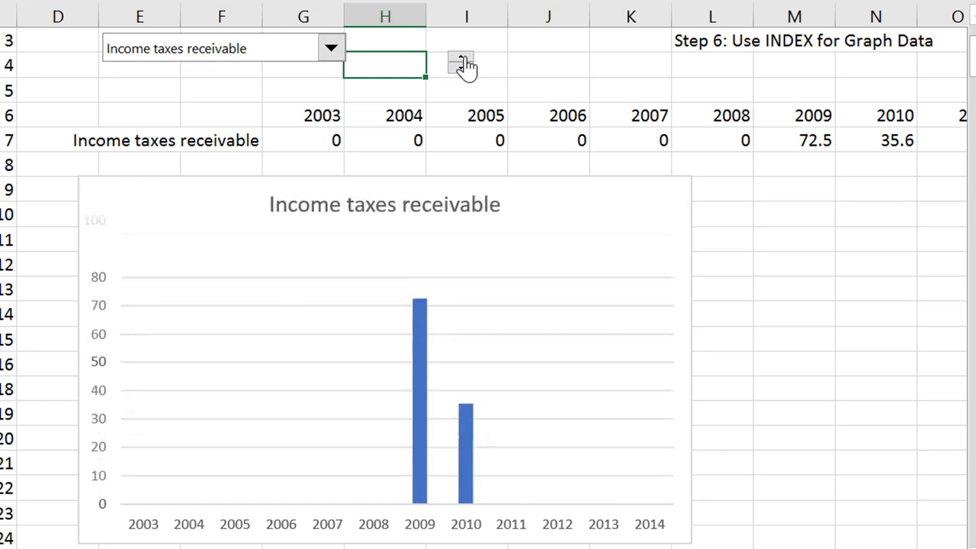
{"action": "left_click", "coordinate": [461, 59]}
{"action": "left_click", "coordinate": [462, 59]}
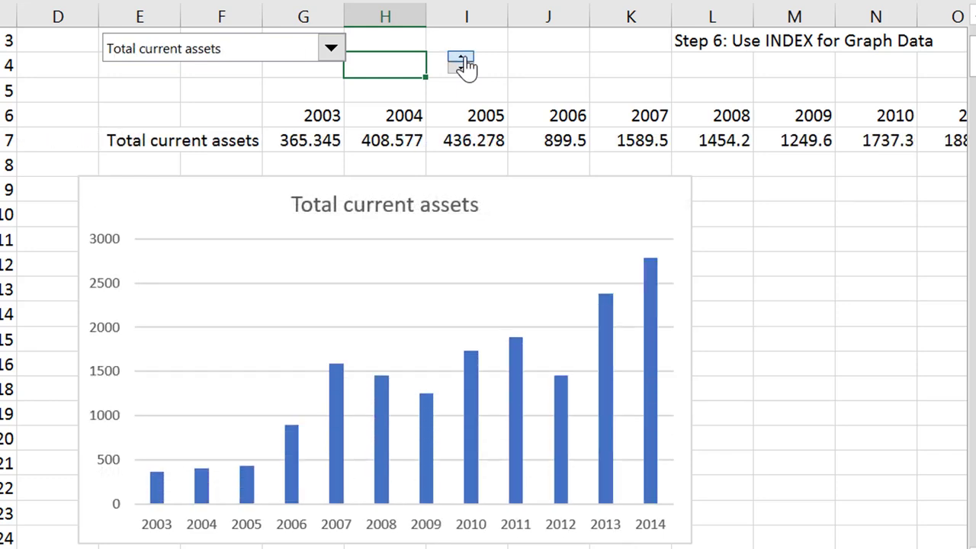
Step the chart through the noncurrent assets, from Property plant and equipment net through Goodwill and other intangible assets to Other assets
{"action": "left_click", "coordinate": [462, 59]}
{"action": "left_click", "coordinate": [462, 60]}
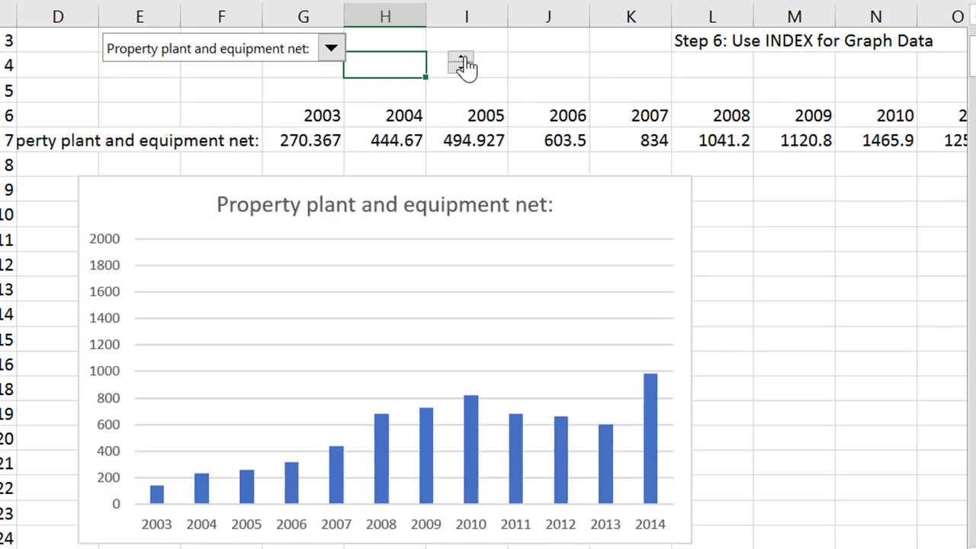
{"action": "left_click", "coordinate": [462, 60]}
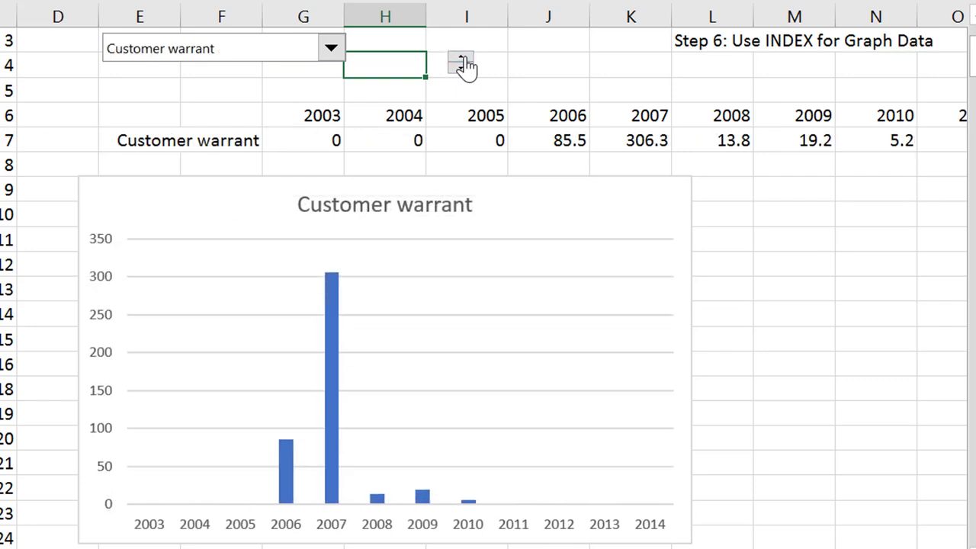
{"action": "left_click", "coordinate": [462, 59]}
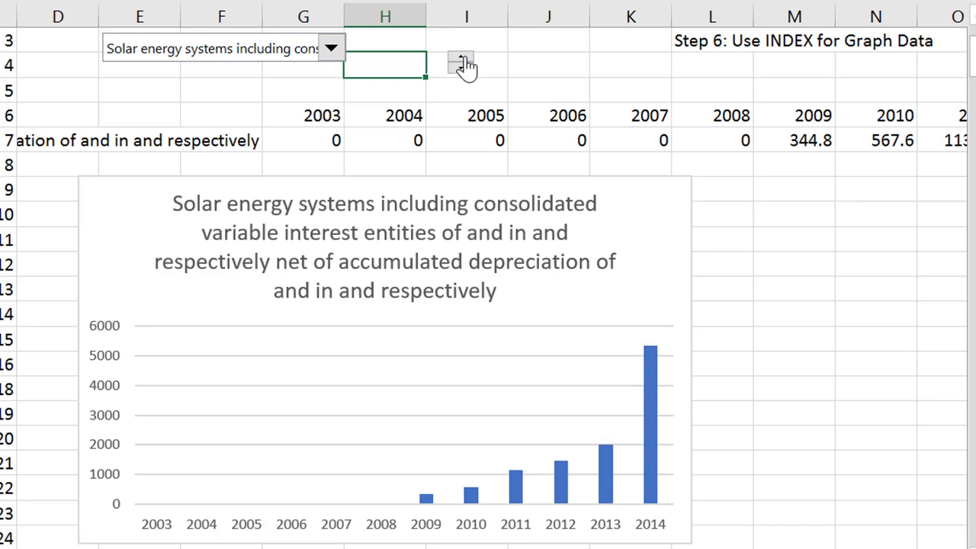
{"action": "left_click", "coordinate": [461, 59]}
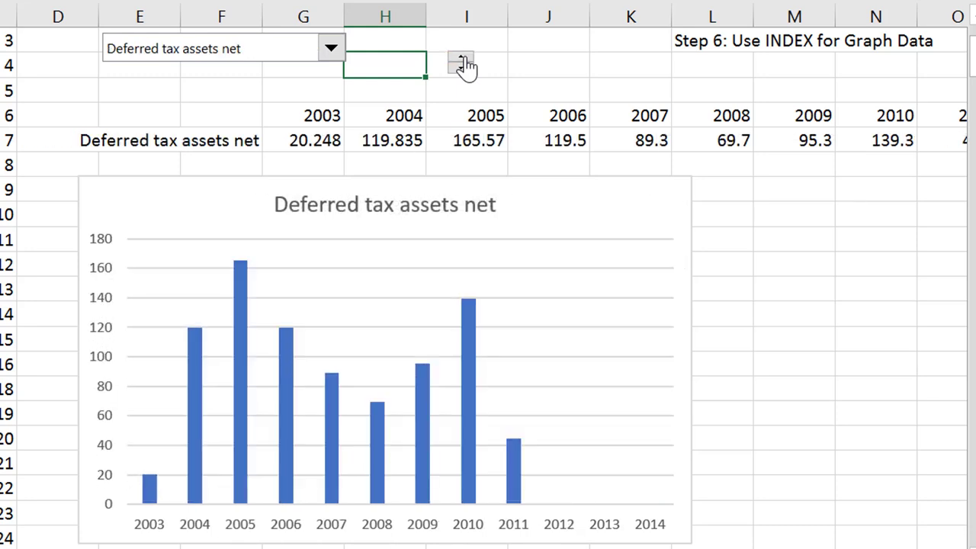
{"action": "left_click", "coordinate": [461, 60]}
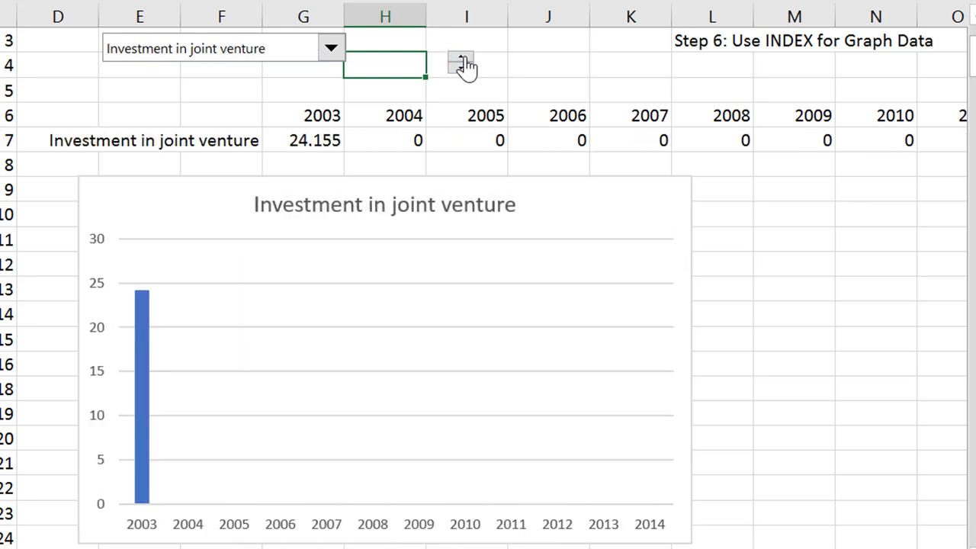
{"action": "left_click", "coordinate": [462, 59]}
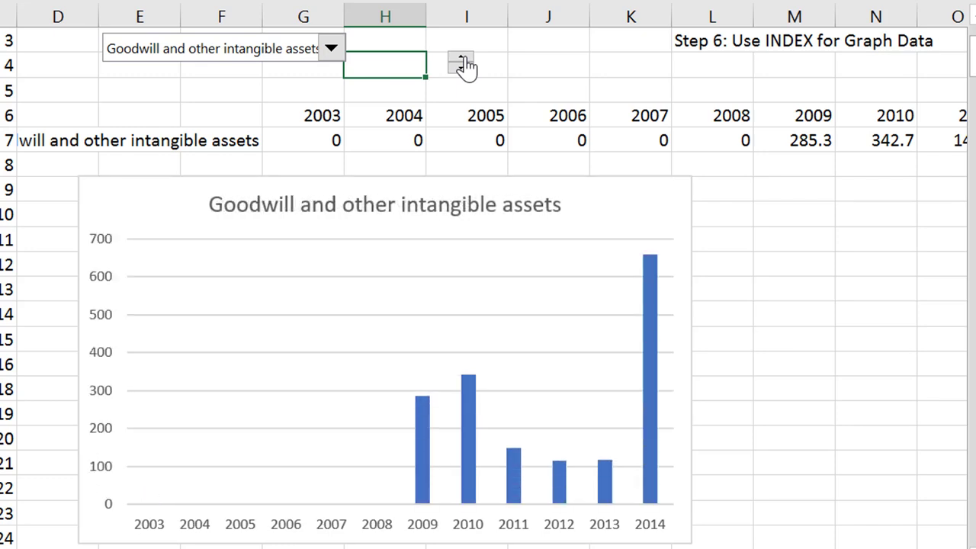
{"action": "left_click", "coordinate": [462, 59]}
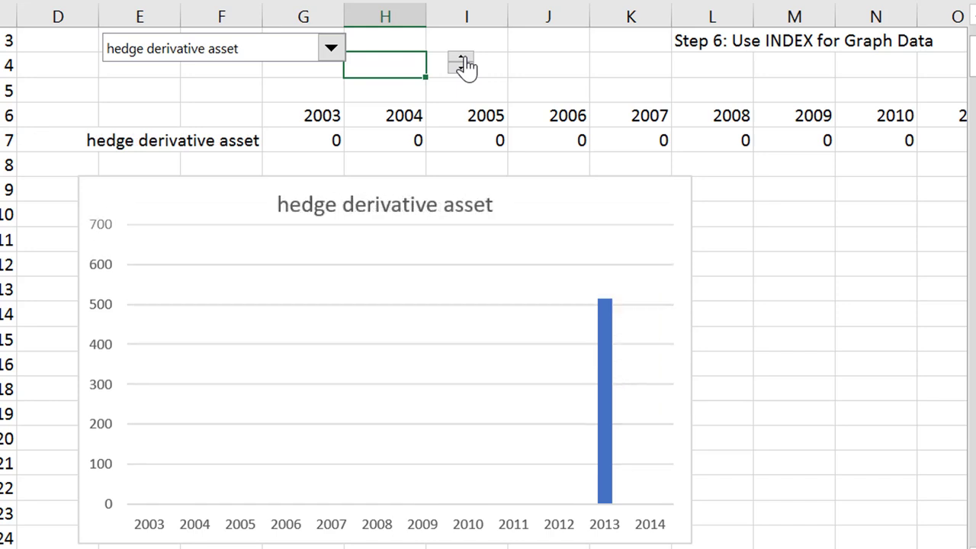
{"action": "left_click", "coordinate": [462, 60]}
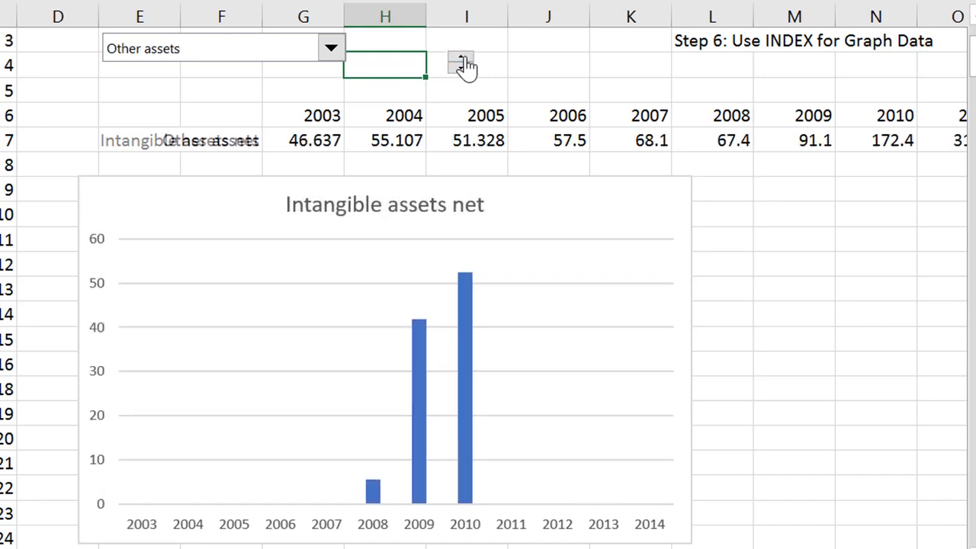
Advance the chart into the liabilities, through Accounts payable and Accrued liabilities to Accrued wages and salaries
{"action": "left_click", "coordinate": [462, 59]}
{"action": "left_click", "coordinate": [462, 59]}
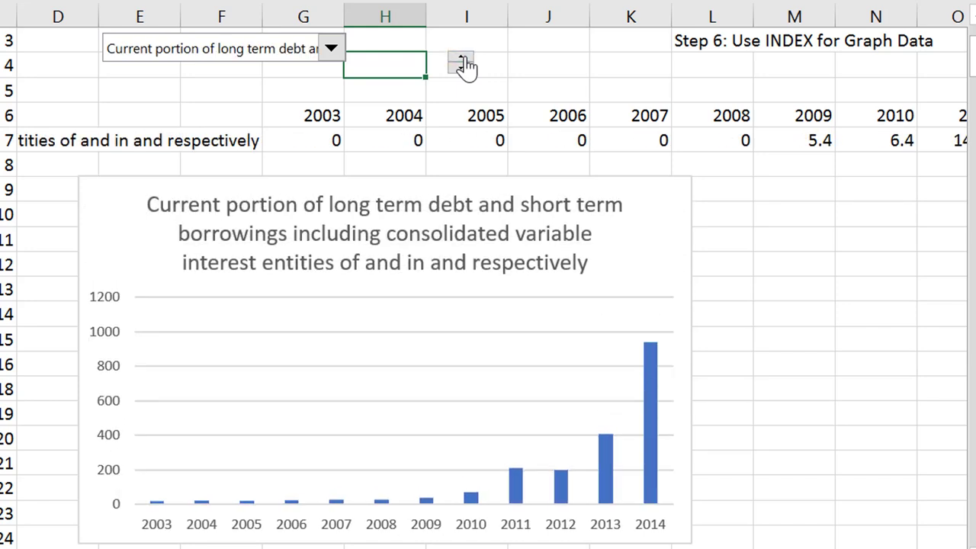
{"action": "left_click", "coordinate": [462, 59]}
{"action": "left_click", "coordinate": [462, 60]}
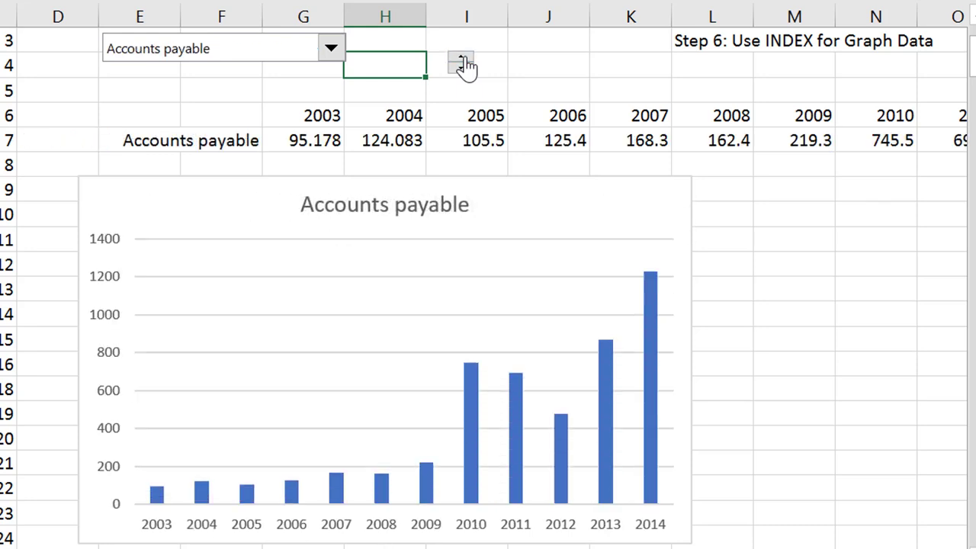
{"action": "left_click", "coordinate": [461, 59]}
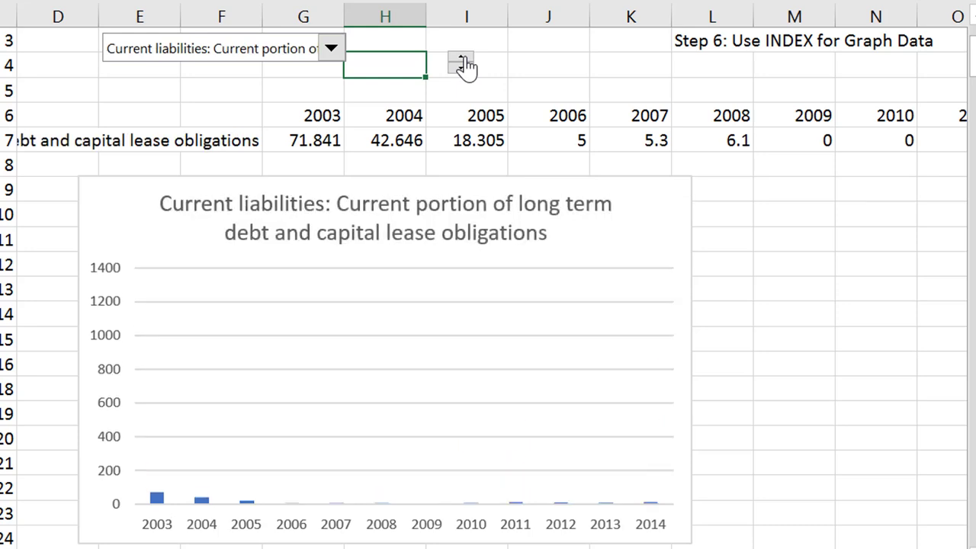
{"action": "left_click", "coordinate": [461, 59]}
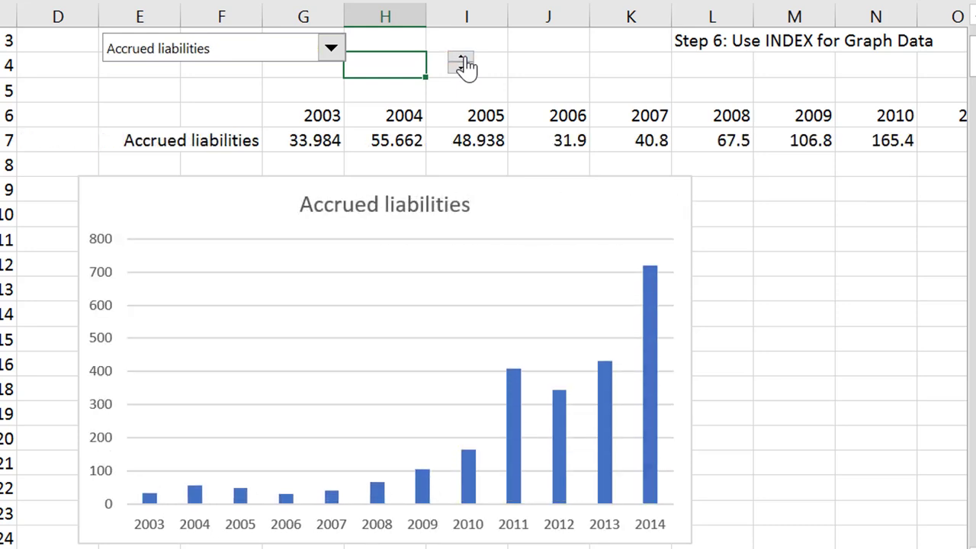
{"action": "left_click", "coordinate": [461, 59]}
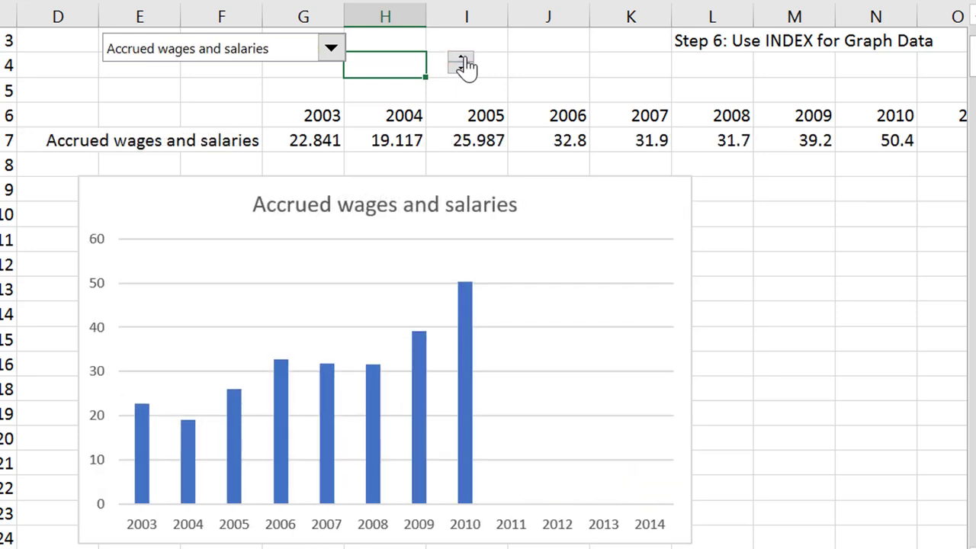
Step the chart from Contingent consideration related to acquisitions through Income taxes payable and Total current liabilities to Current portion of customer and other deposits
{"action": "left_click", "coordinate": [462, 60]}
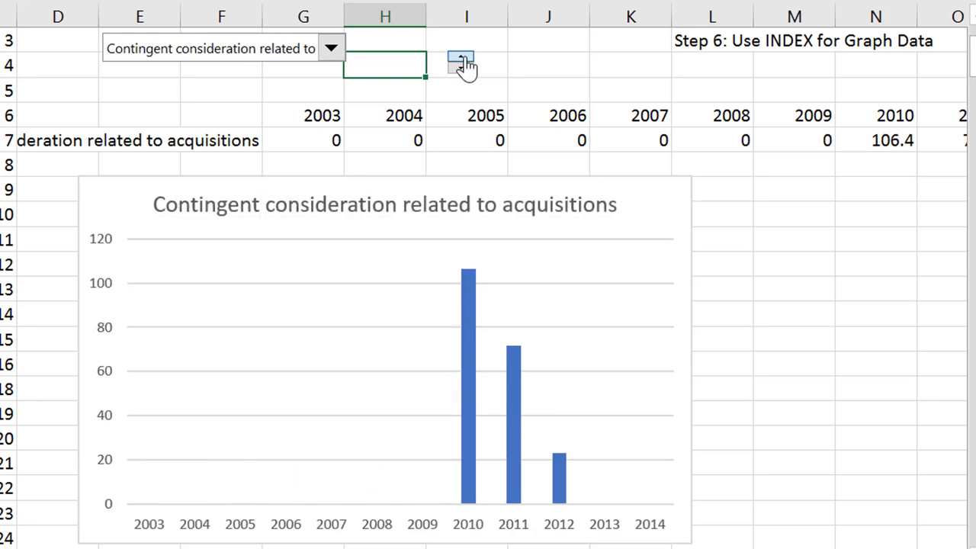
{"action": "left_click", "coordinate": [462, 59]}
{"action": "left_click", "coordinate": [462, 60]}
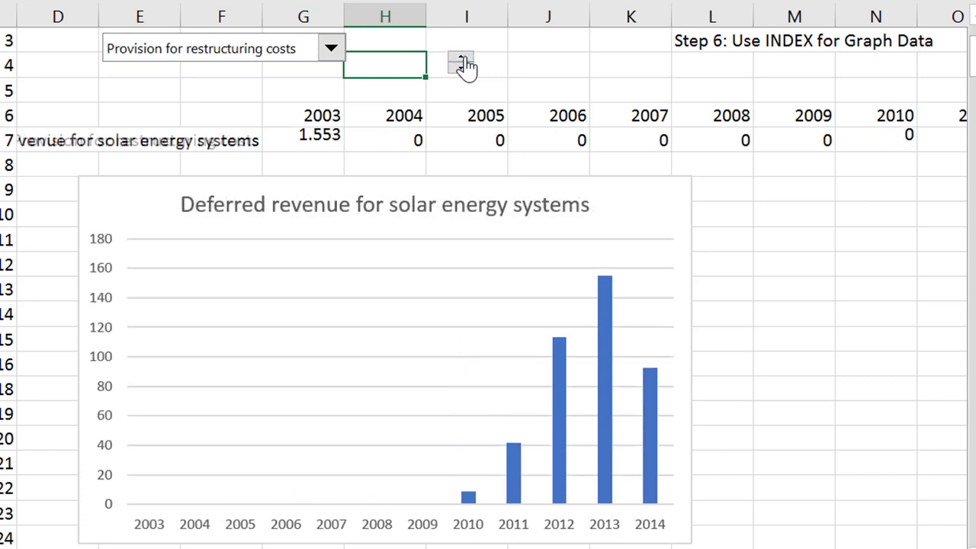
{"action": "left_click", "coordinate": [462, 59]}
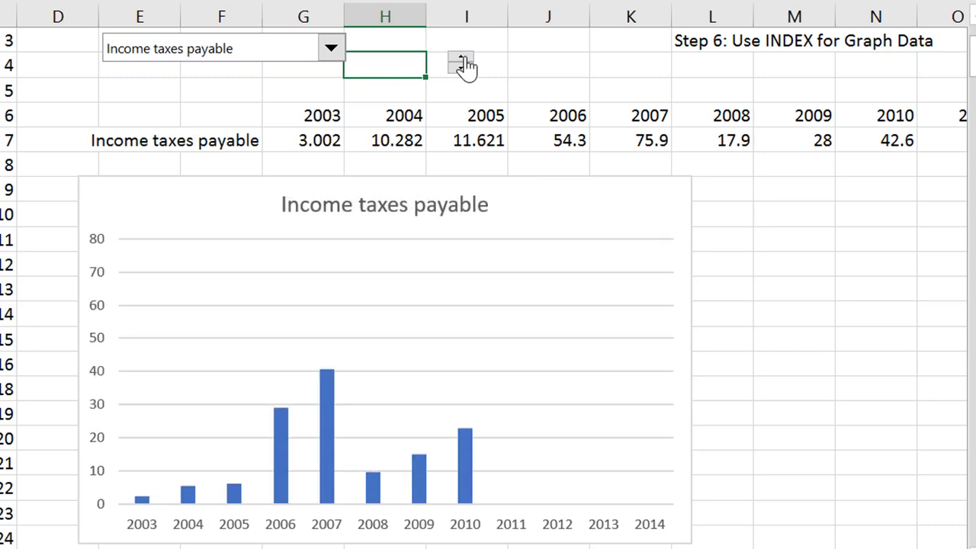
{"action": "left_click", "coordinate": [462, 60]}
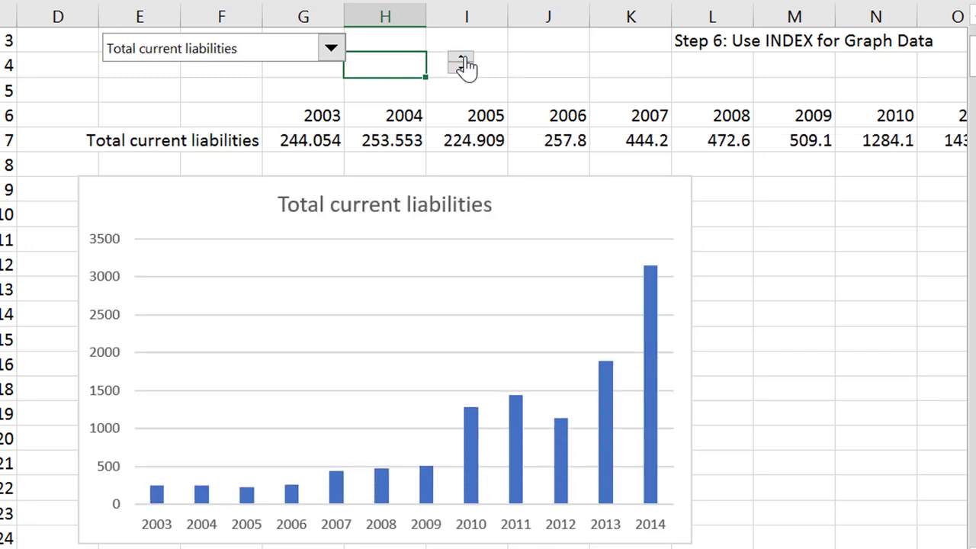
{"action": "left_click", "coordinate": [464, 61]}
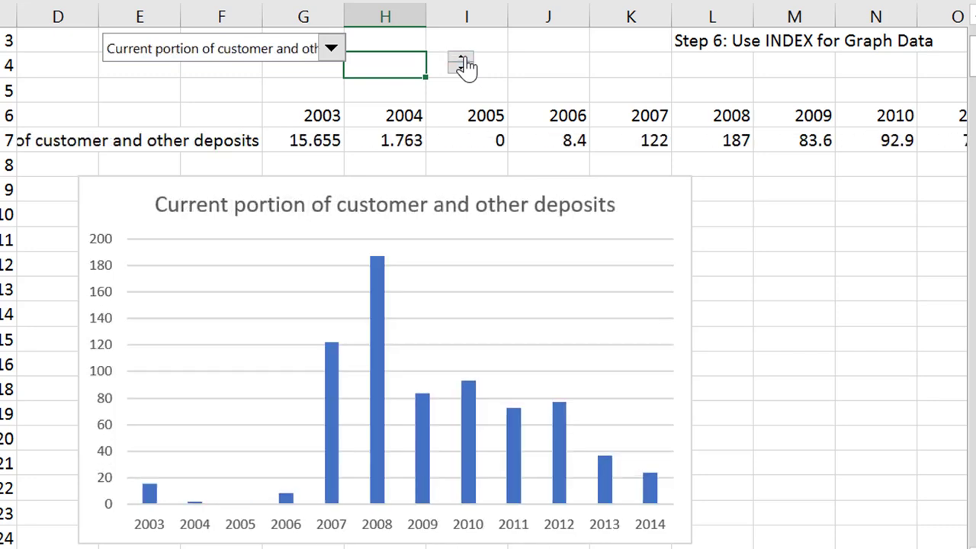
Advance the chart through the long-term debt items, Pension and post employment liabilities and Customer deposits to the deferred revenue items
{"action": "left_click", "coordinate": [462, 61]}
{"action": "left_click", "coordinate": [461, 61]}
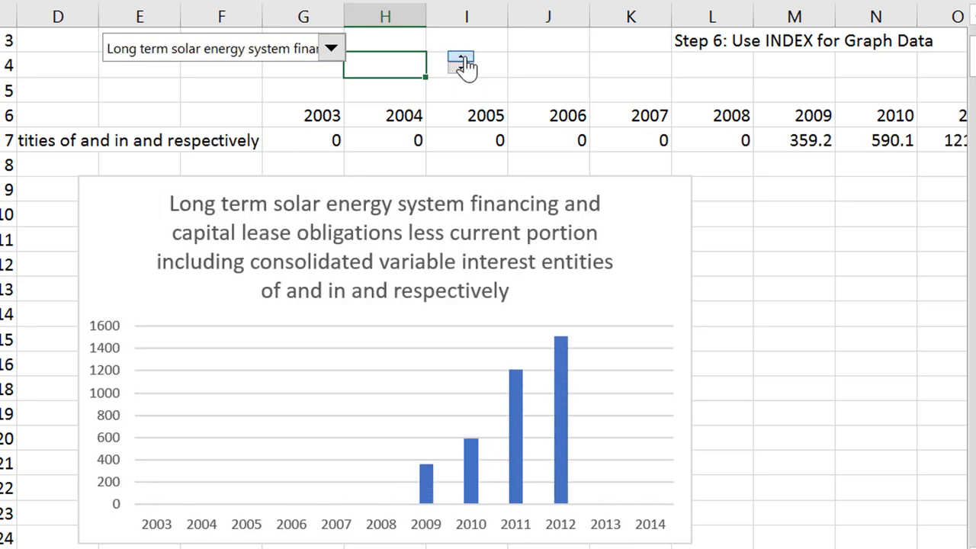
{"action": "left_click", "coordinate": [461, 61]}
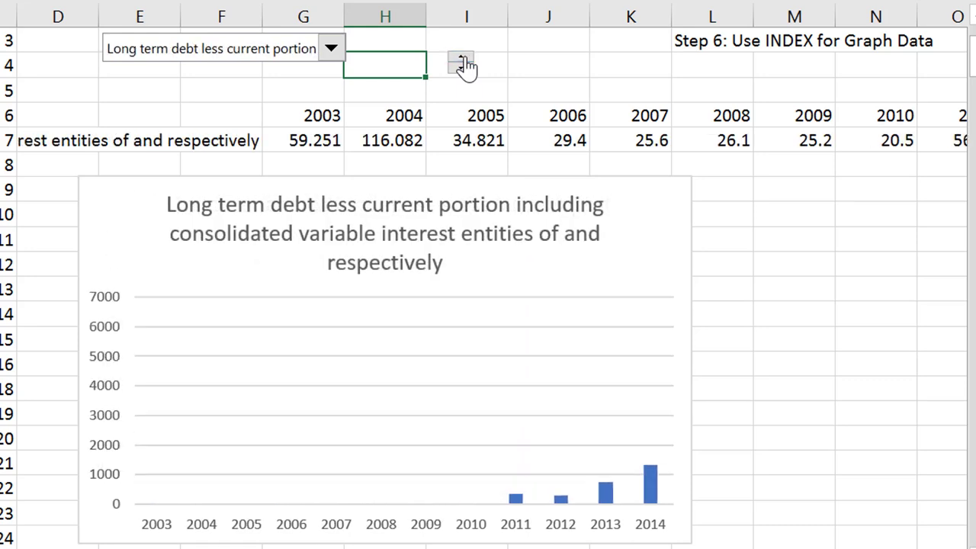
{"action": "left_click", "coordinate": [461, 61]}
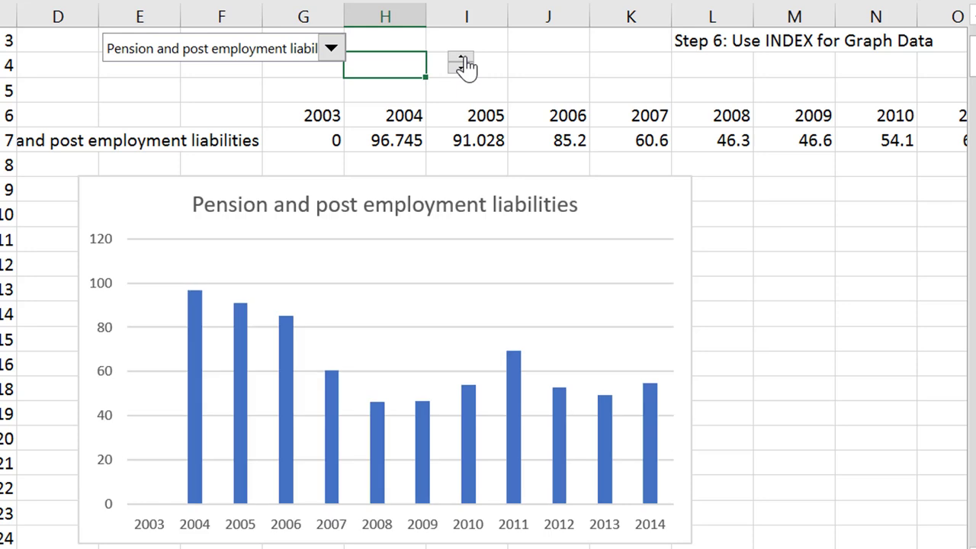
{"action": "left_click", "coordinate": [462, 61]}
{"action": "left_click", "coordinate": [462, 61]}
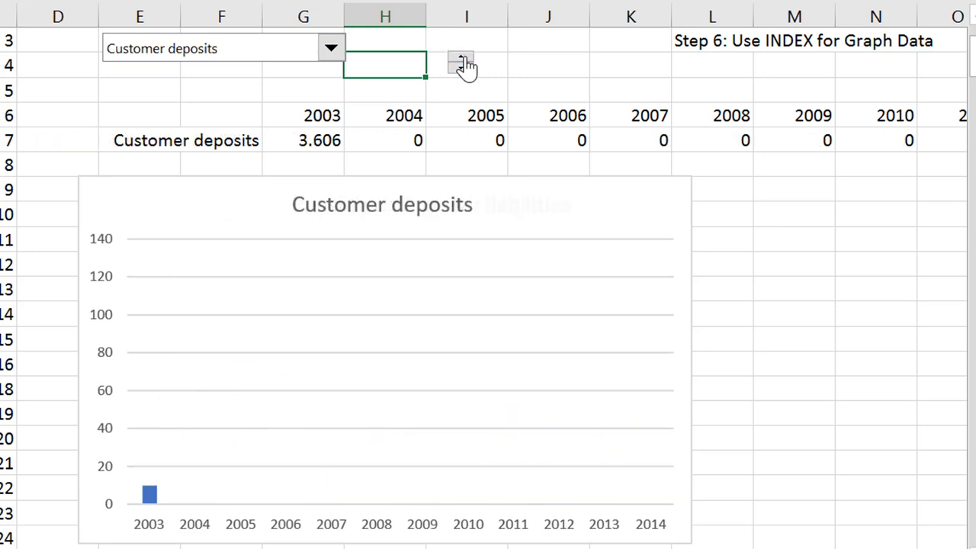
{"action": "left_click", "coordinate": [462, 61]}
{"action": "left_click", "coordinate": [461, 60]}
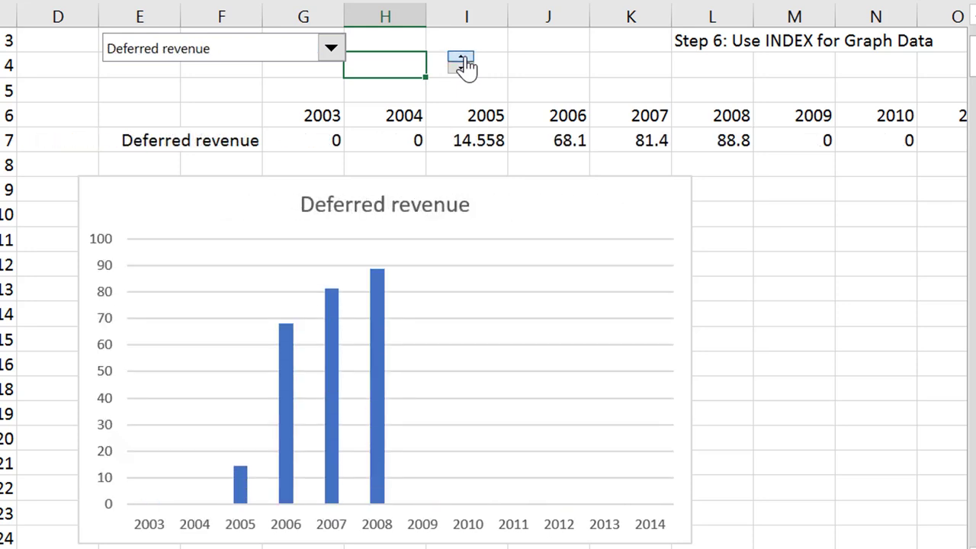
Select the Revenues line item ahead of Gross Margin in the list as the charted series
{"action": "left_click", "coordinate": [329, 48]}
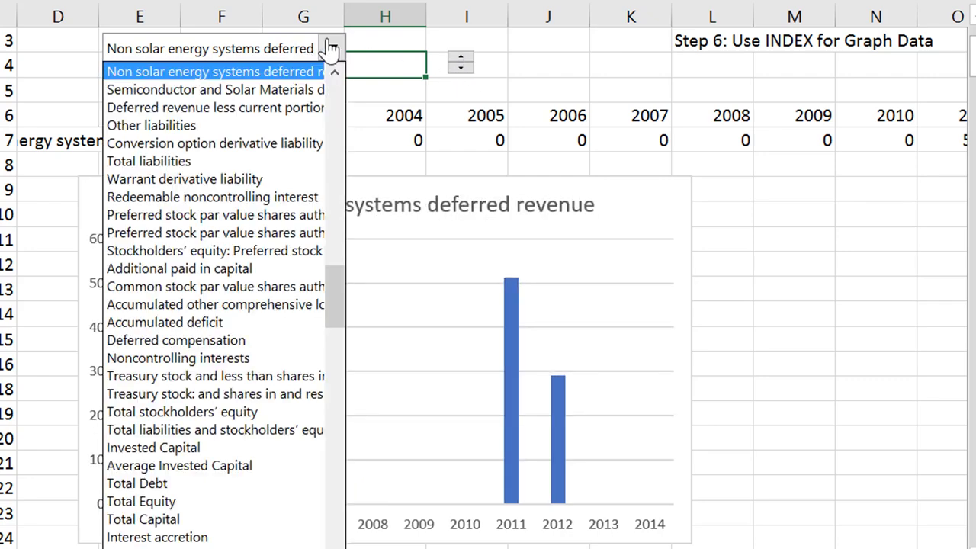
{"action": "left_click", "coordinate": [339, 531]}
{"action": "left_click", "coordinate": [339, 531]}
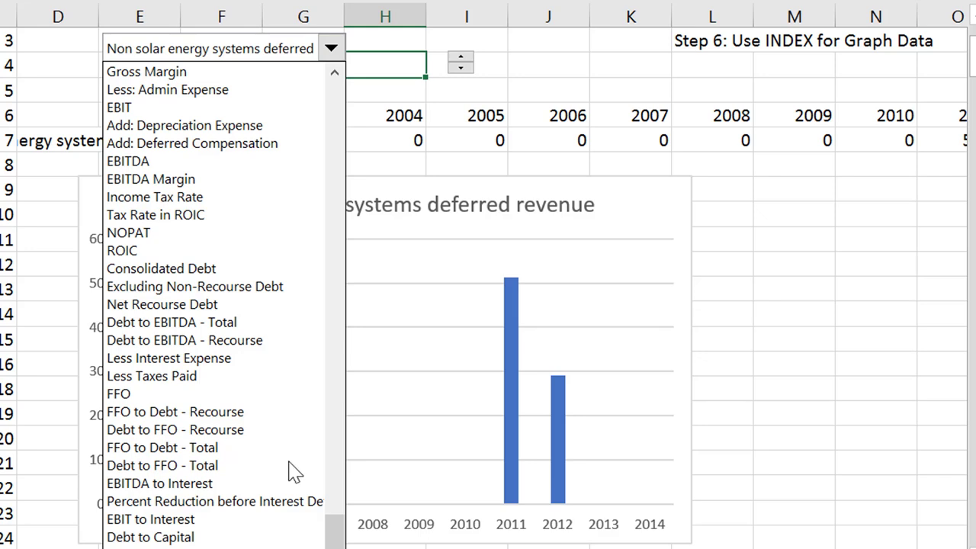
{"action": "left_click", "coordinate": [337, 75]}
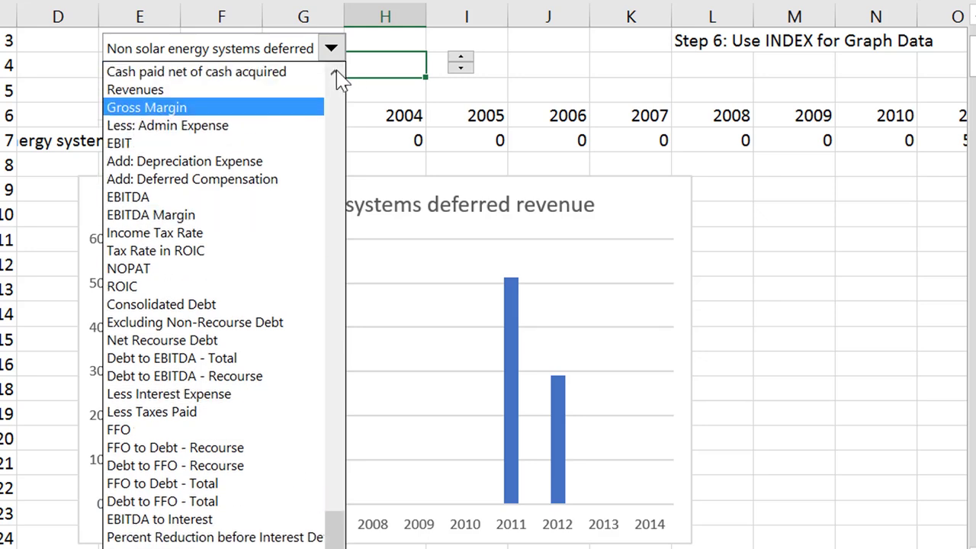
{"action": "left_click", "coordinate": [228, 91]}
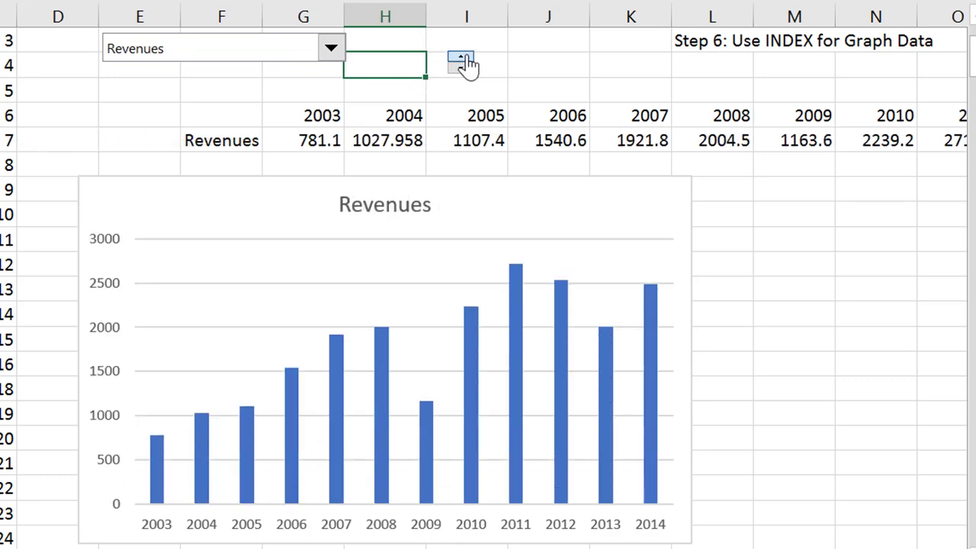
Step the chart from Gross Margin through Less: Admin Expense, EBIT and the depreciation and deferred compensation add-backs to EBITDA
{"action": "left_click", "coordinate": [462, 60]}
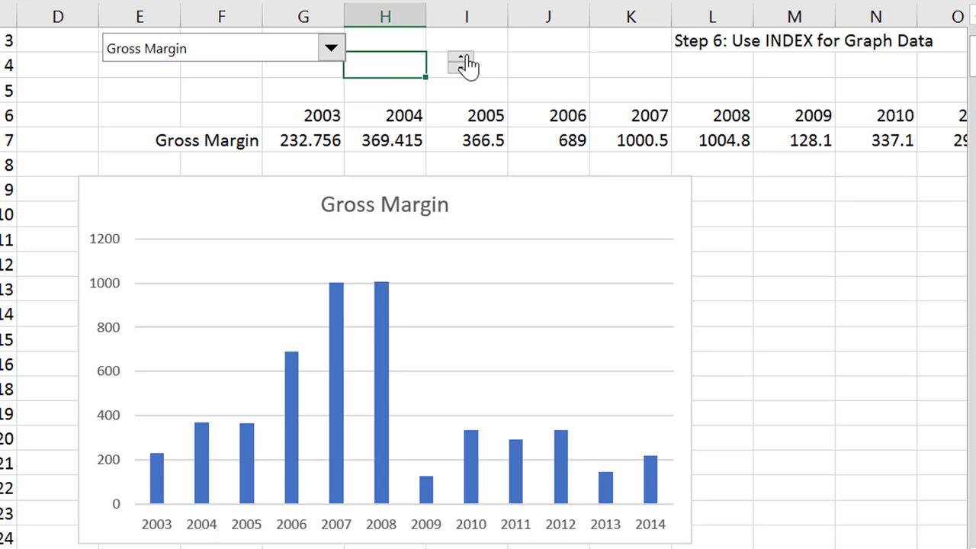
{"action": "left_click", "coordinate": [462, 61]}
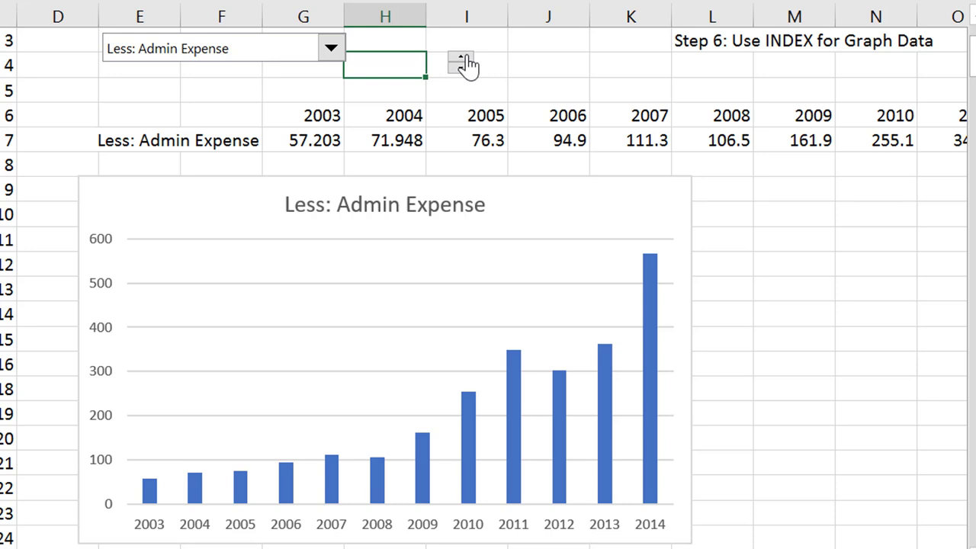
{"action": "left_click", "coordinate": [463, 61]}
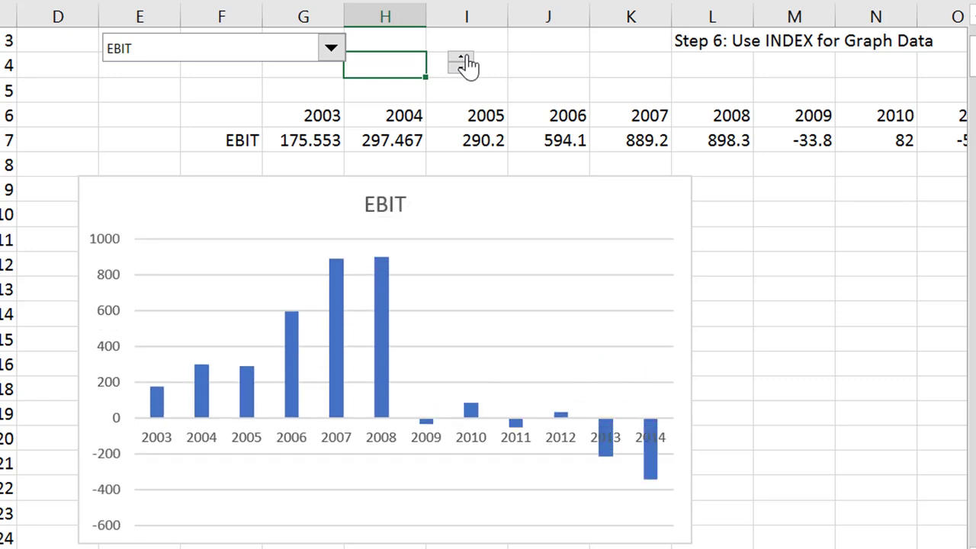
{"action": "left_click", "coordinate": [463, 61]}
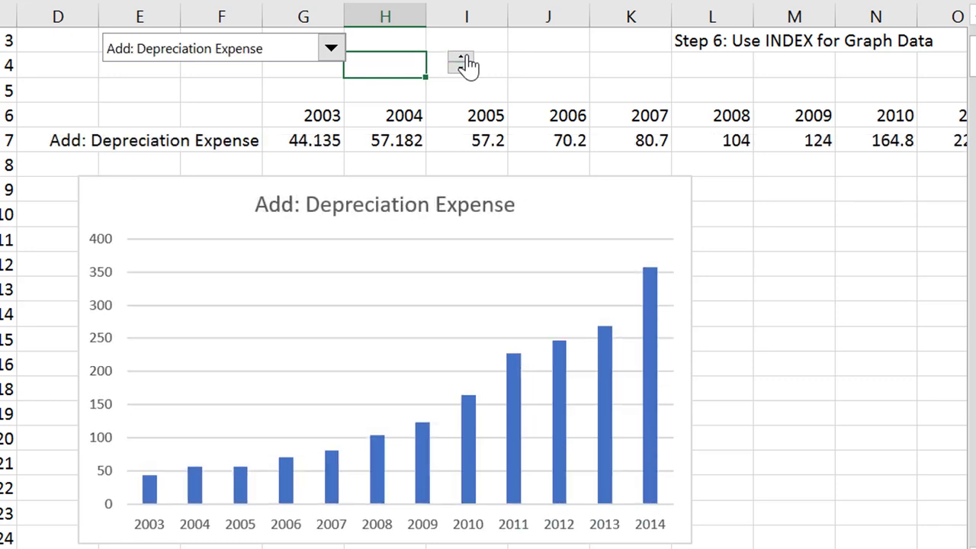
{"action": "left_click", "coordinate": [463, 61]}
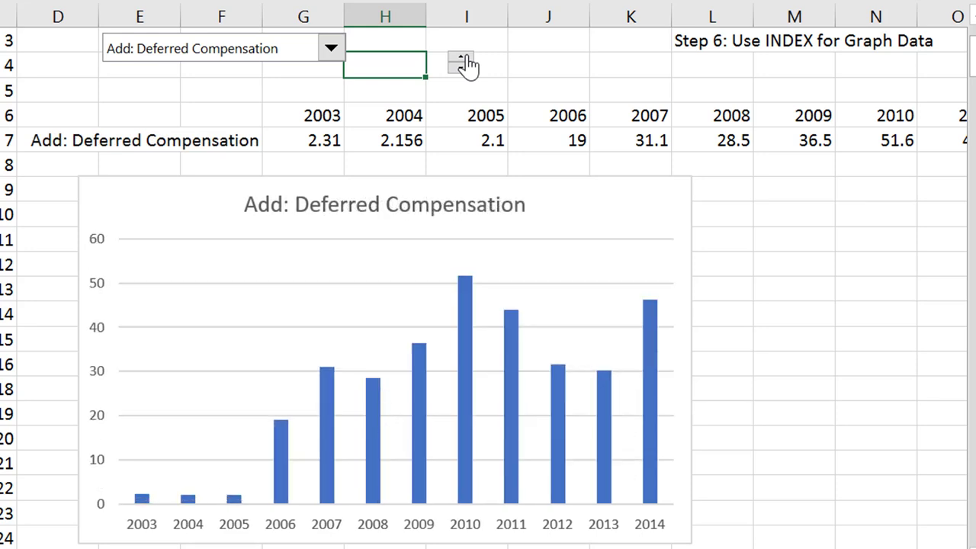
{"action": "left_click", "coordinate": [463, 61]}
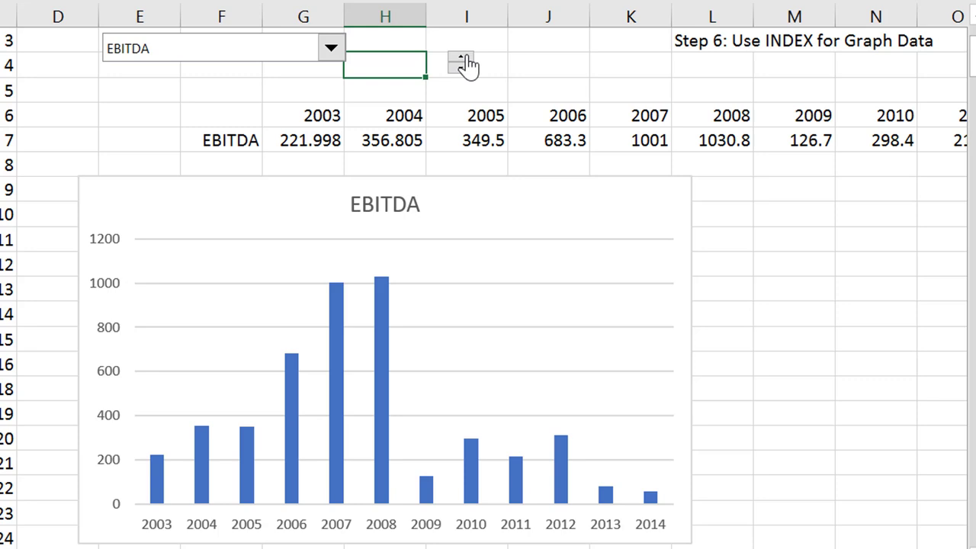
Chart the ratio items from EBITDA Margin through Income Tax Rate, Tax Rate in ROIC and NOPAT to ROIC
{"action": "left_click", "coordinate": [463, 61]}
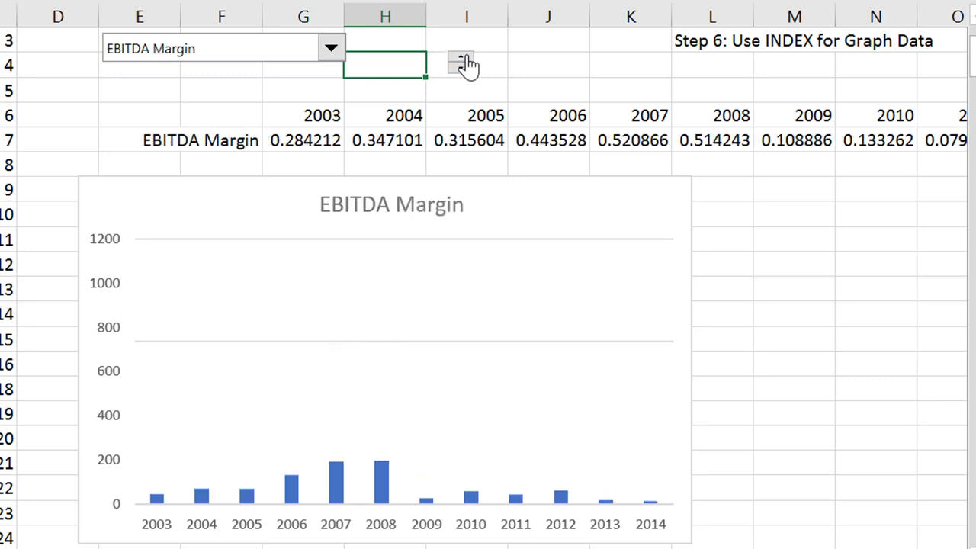
{"action": "left_click", "coordinate": [463, 61]}
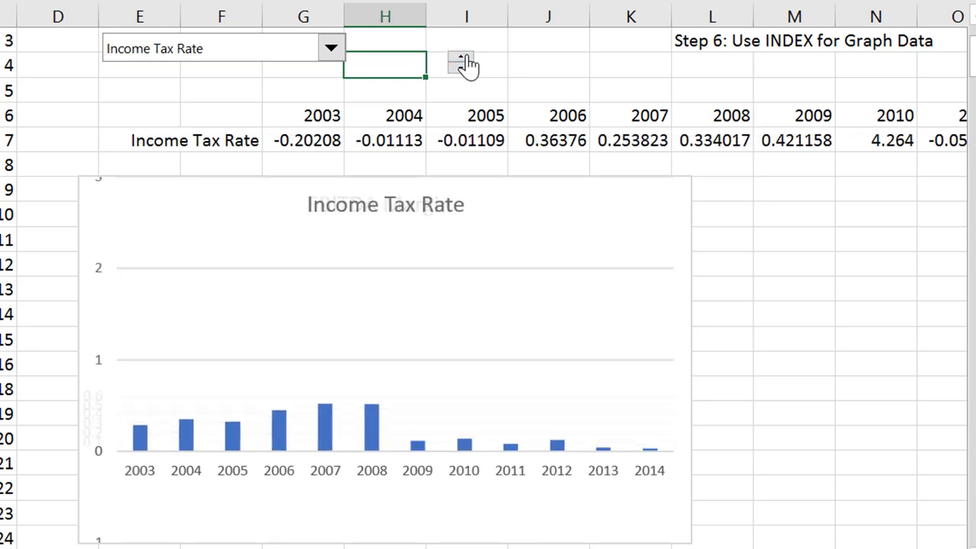
{"action": "left_click", "coordinate": [462, 61]}
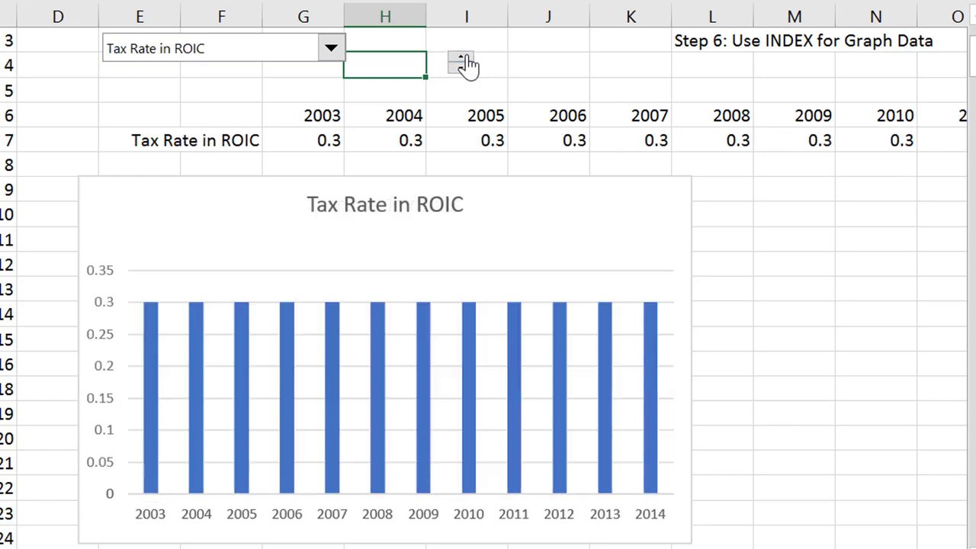
{"action": "left_click", "coordinate": [462, 61]}
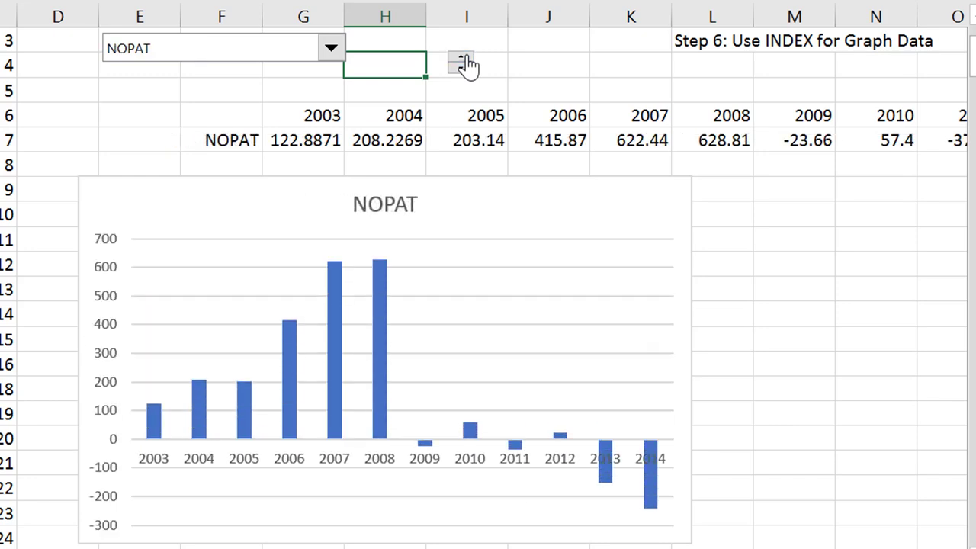
{"action": "left_click", "coordinate": [462, 61]}
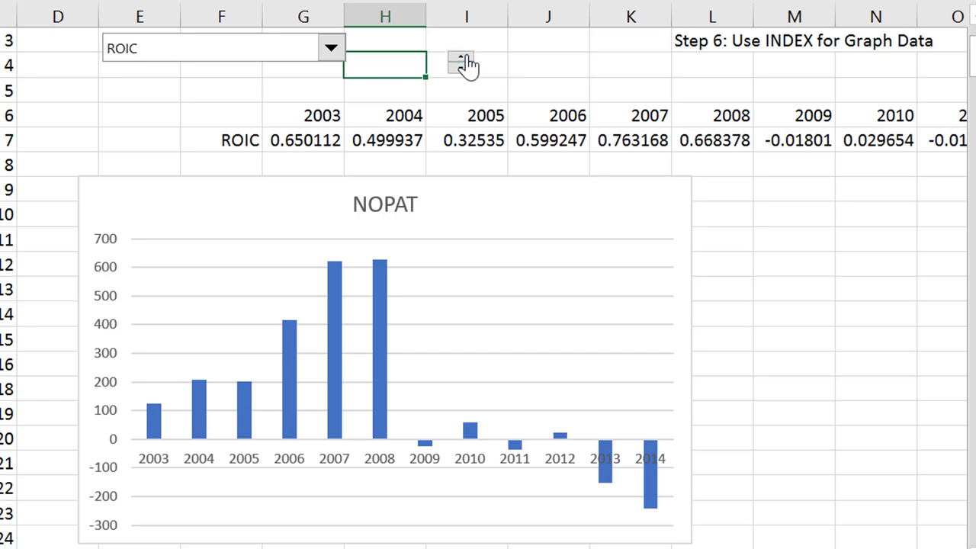
Advance the chart from Consolidated Debt through Net Recourse Debt and the Debt to EBITDA ratios to Less Interest Expense
{"action": "left_click", "coordinate": [462, 61]}
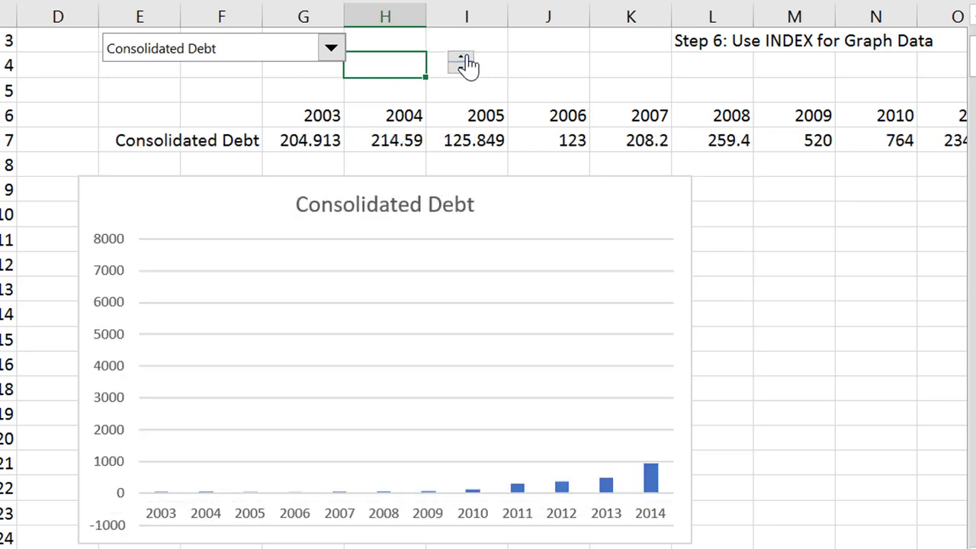
{"action": "left_click", "coordinate": [463, 61]}
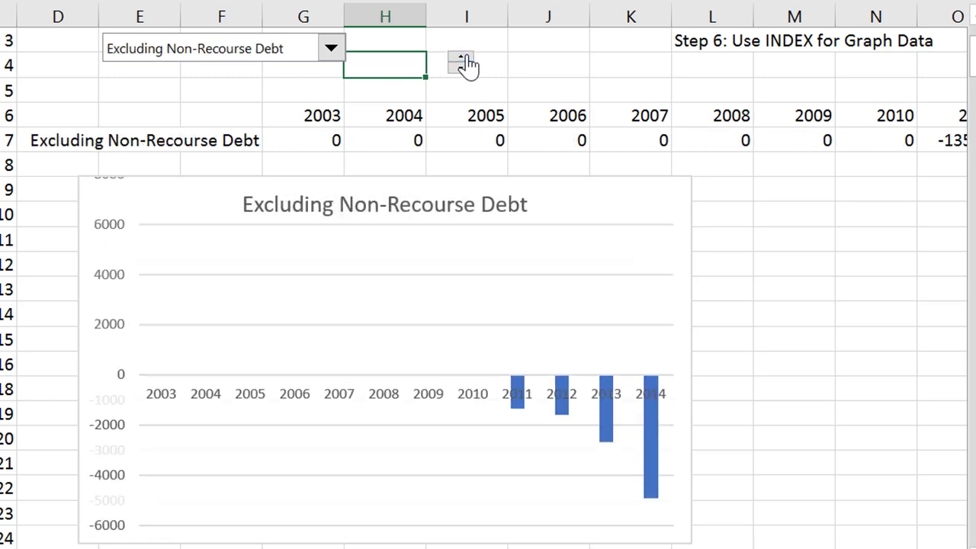
{"action": "left_click", "coordinate": [462, 61]}
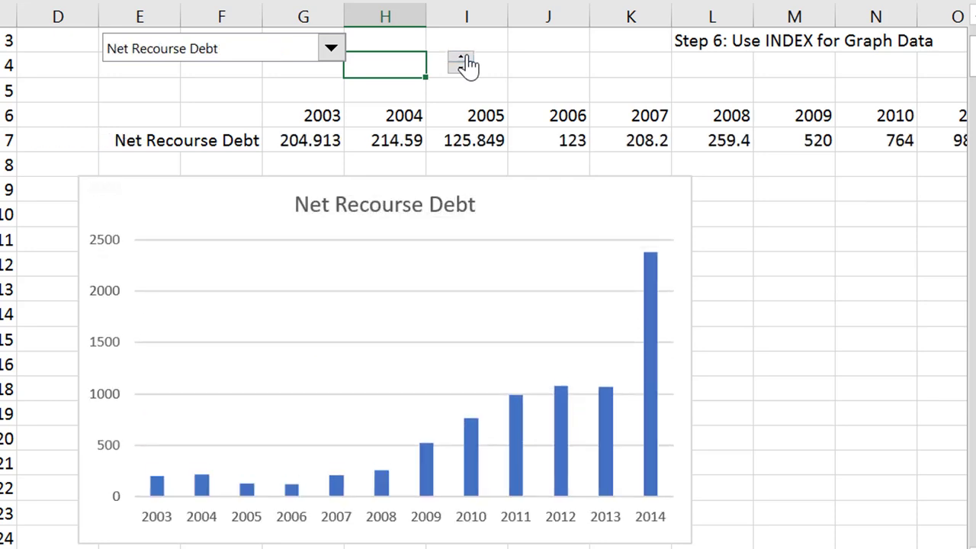
{"action": "left_click", "coordinate": [463, 61]}
{"action": "left_click", "coordinate": [462, 61]}
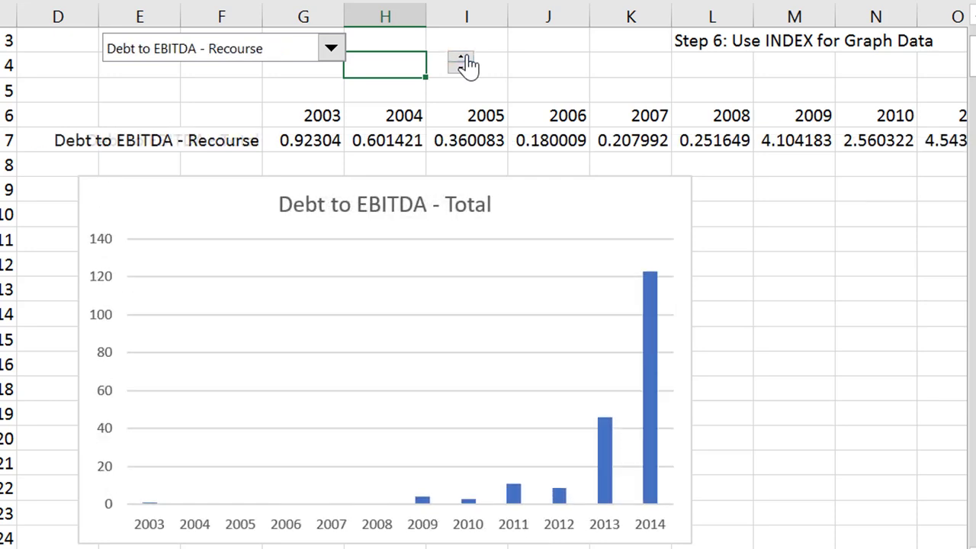
{"action": "left_click", "coordinate": [463, 61]}
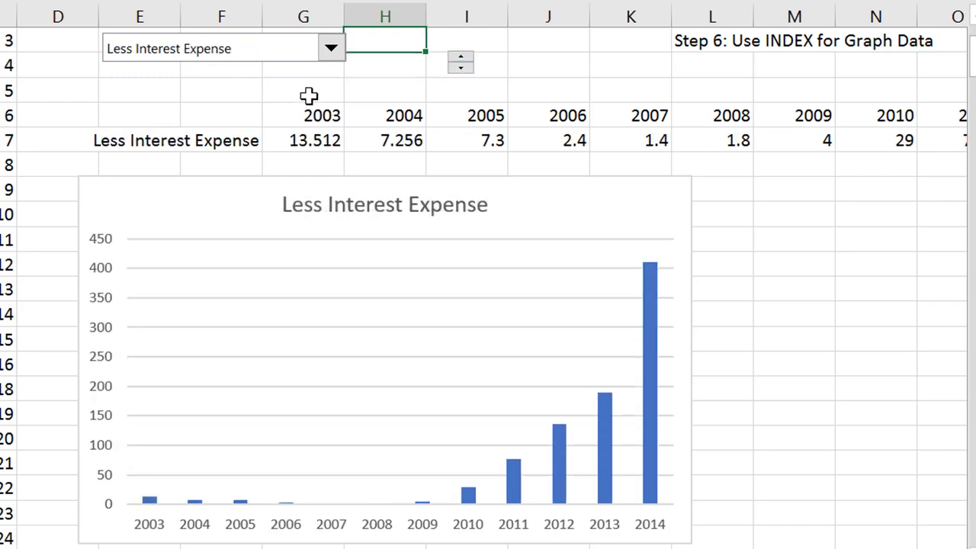
{"action": "scroll", "coordinate": [309, 95], "scroll_direction": "up", "scroll_amount": 2}
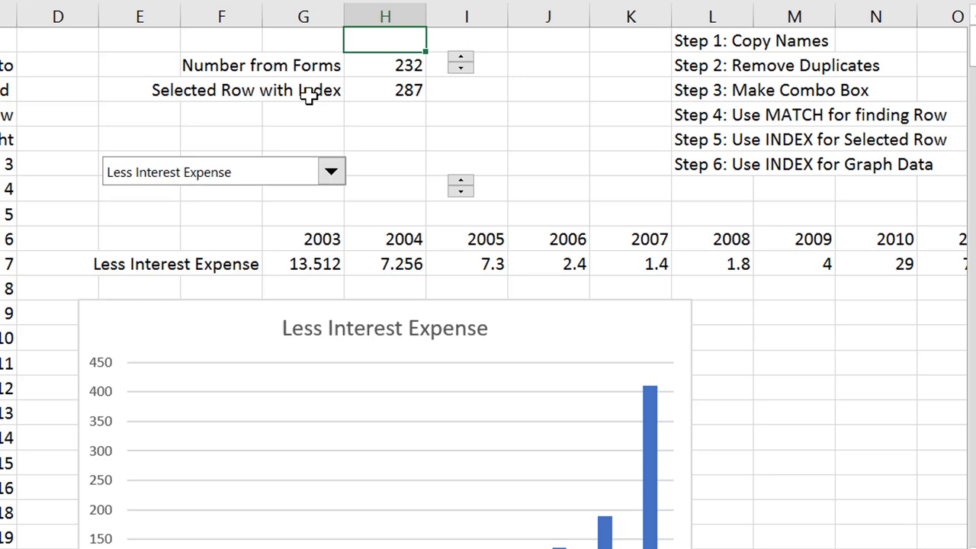
Go back through the preceding worksheets, past the financial statements and Key Industrial Financial Ratios, to the Funds from Operations/Total Debt Guidelines
{"action": "key", "text": "ctrl+Page_Up"}
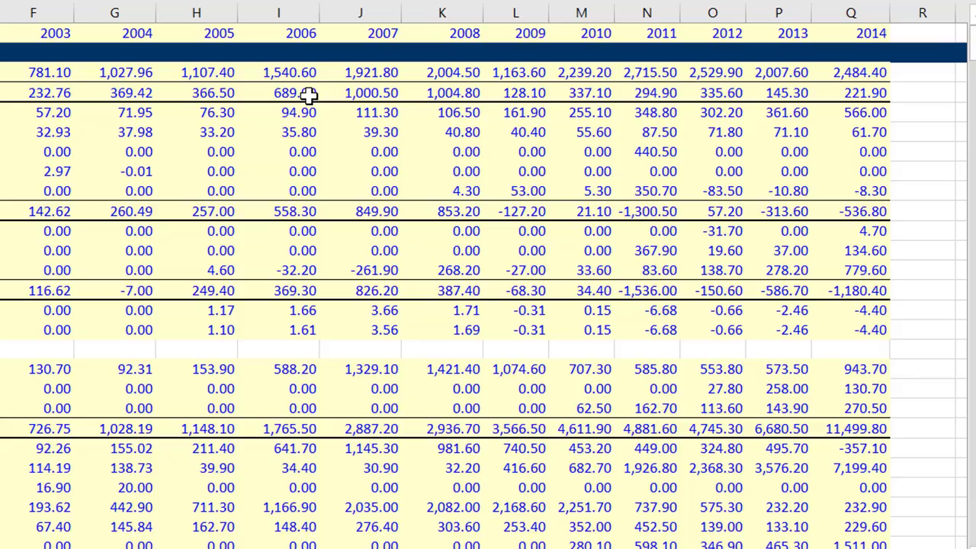
{"action": "key", "text": "ctrl+Page_Up"}
{"action": "key", "text": "ctrl+Page_Up"}
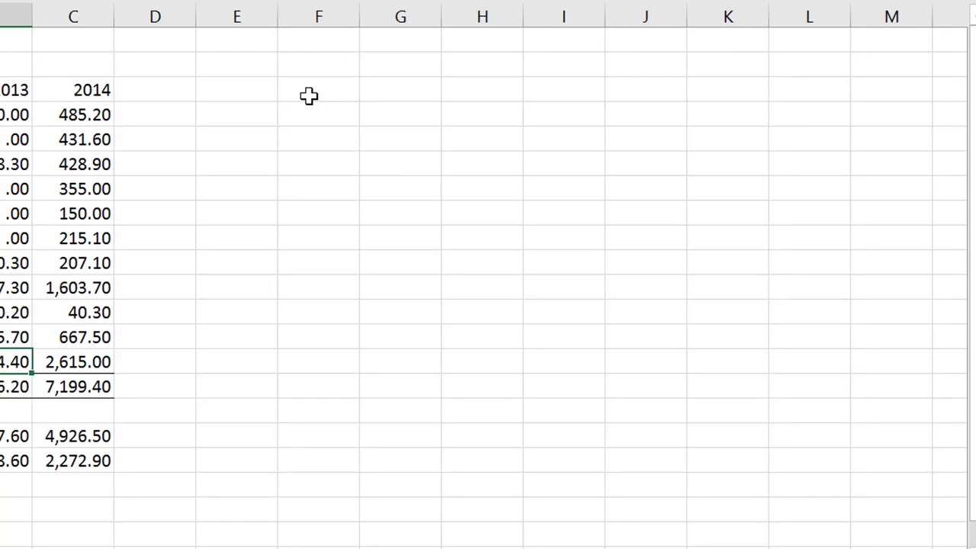
{"action": "key", "text": "ctrl+Page_Up"}
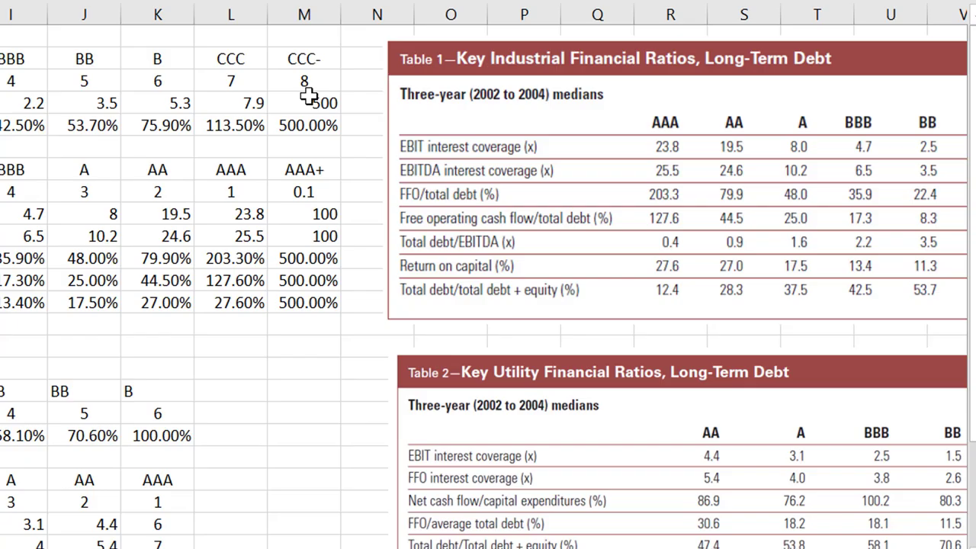
{"action": "key", "text": "ctrl+Page_Up"}
{"action": "key", "text": "ctrl+Page_Up"}
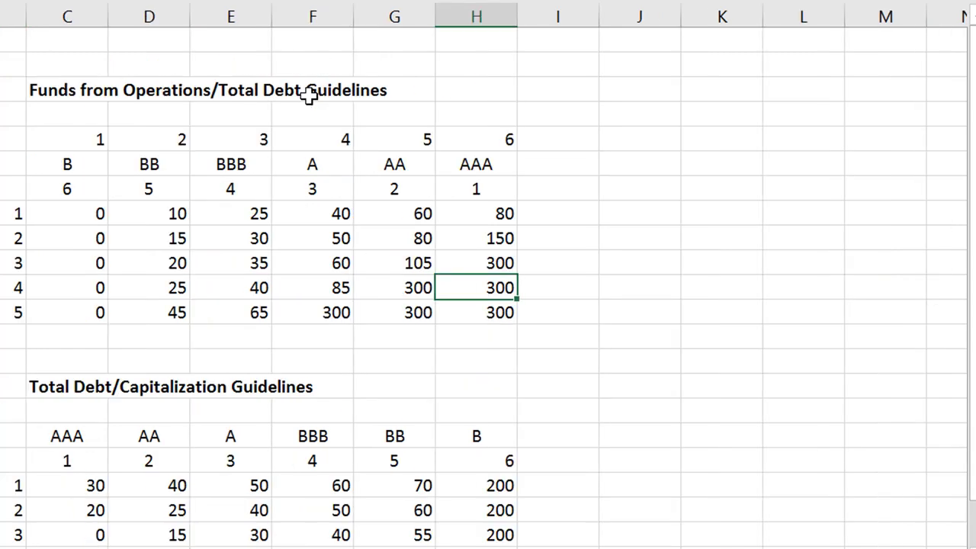
Move forward through the Business and Financial Risk and 1998 Ratios sheets to the Summary Combined sheet
{"action": "key", "text": "ctrl+Page_Up"}
{"action": "key", "text": "ctrl+Page_Down"}
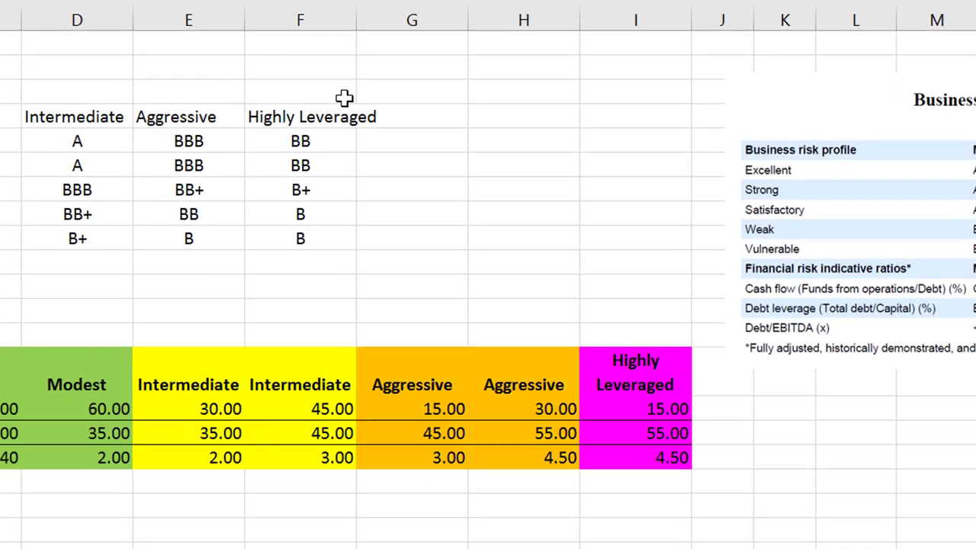
{"action": "key", "text": "ctrl+Page_Down"}
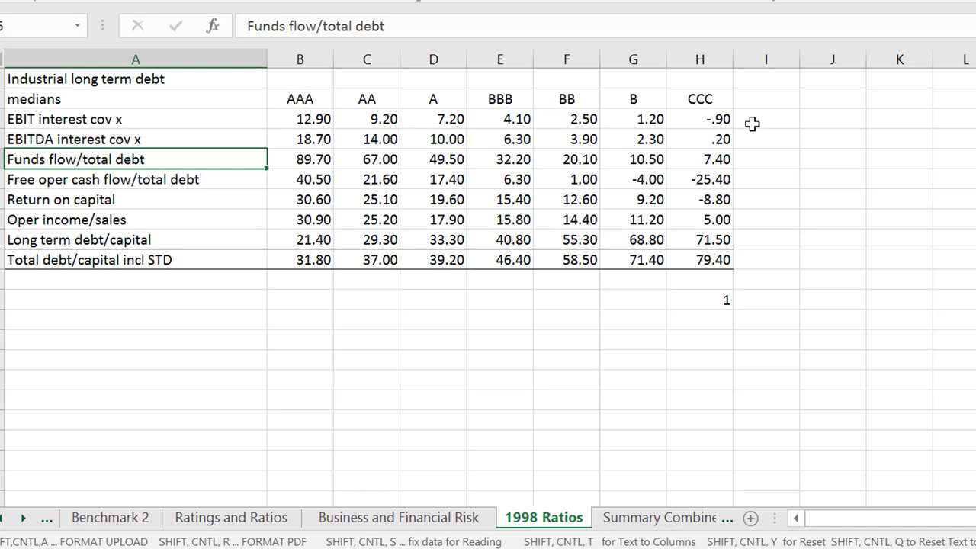
{"action": "key", "text": "ctrl+Page_Down"}
{"action": "key", "text": "Up"}
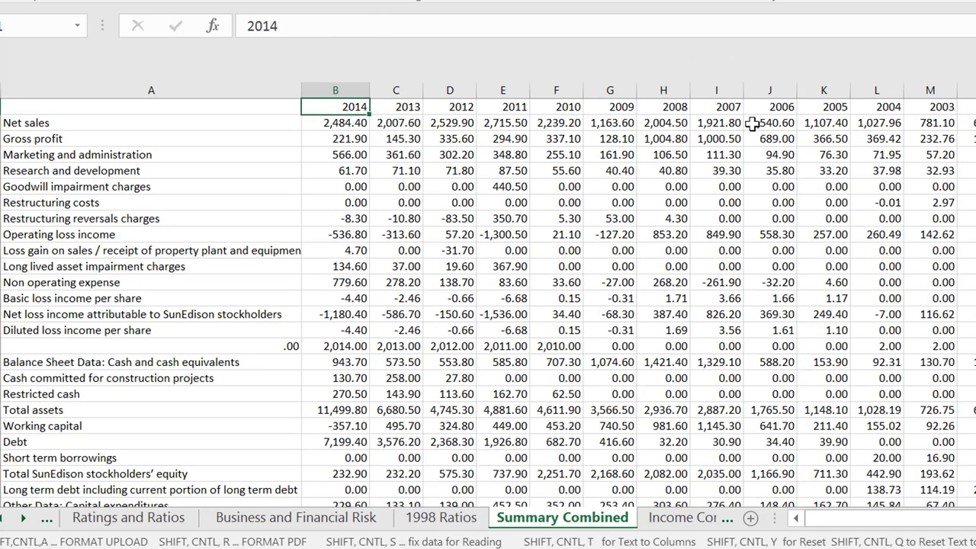
Review the Net sales row across the yearly columns from 2014 back through the earlier years, returning to its label
{"action": "key", "text": "Down"}
{"action": "key", "text": "Right"}
{"action": "key", "text": "Right"}
{"action": "key", "text": "Right"}
{"action": "key", "text": "Right"}
{"action": "key", "text": "Right"}
{"action": "key", "text": "Right"}
{"action": "key", "text": "Right"}
{"action": "key", "text": "Right"}
{"action": "key", "text": "Right"}
{"action": "key", "text": "Right"}
{"action": "key", "text": "Right"}
{"action": "key", "text": "Right"}
{"action": "key", "text": "Right"}
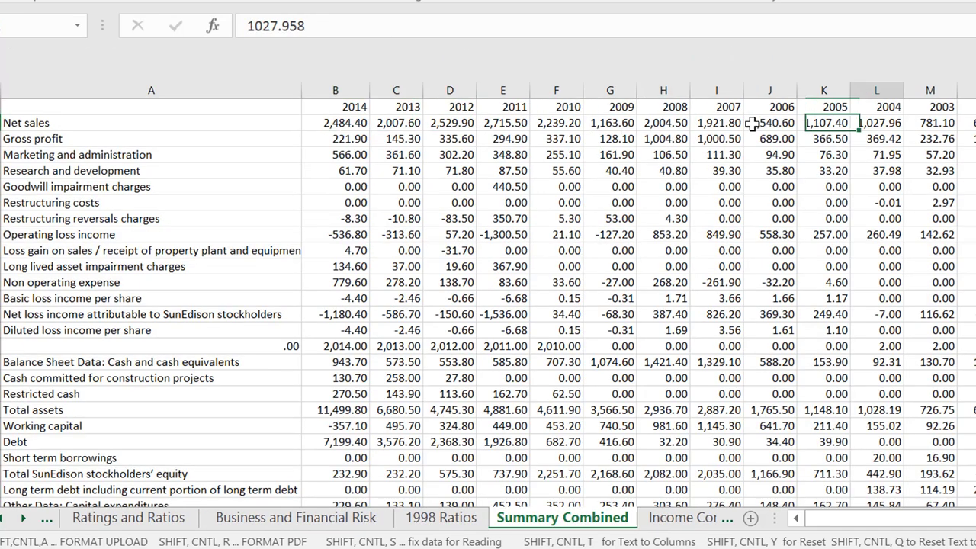
{"action": "key", "text": "Left"}
{"action": "key", "text": "Left"}
{"action": "key", "text": "Left"}
{"action": "key", "text": "Left"}
{"action": "key", "text": "Left"}
{"action": "key", "text": "Left"}
{"action": "key", "text": "Left"}
{"action": "key", "text": "Left"}
{"action": "key", "text": "Left"}
{"action": "key", "text": "Left"}
{"action": "key", "text": "Left"}
{"action": "key", "text": "Left"}
{"action": "key", "text": "Left"}
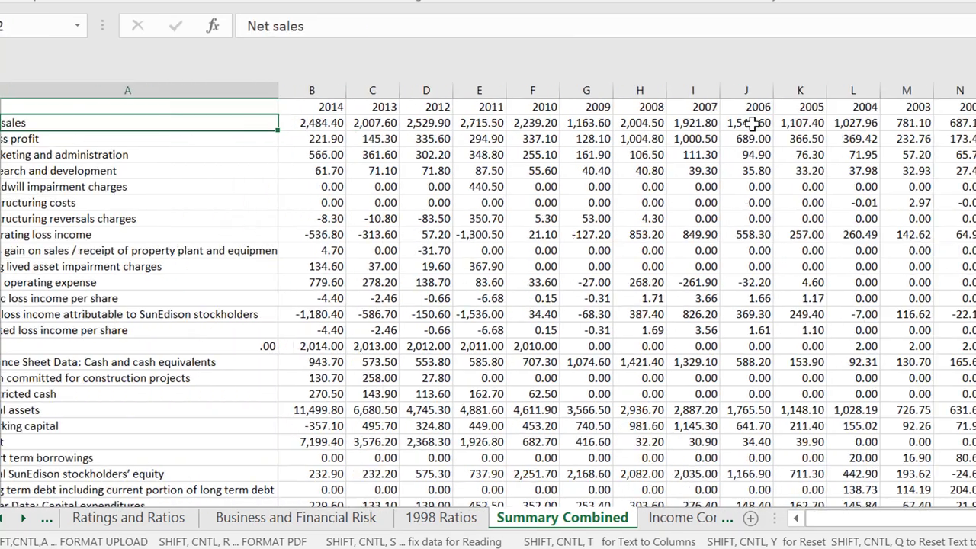
{"action": "key", "text": "Right"}
{"action": "key", "text": "Right"}
{"action": "key", "text": "Left"}
{"action": "key", "text": "Left"}
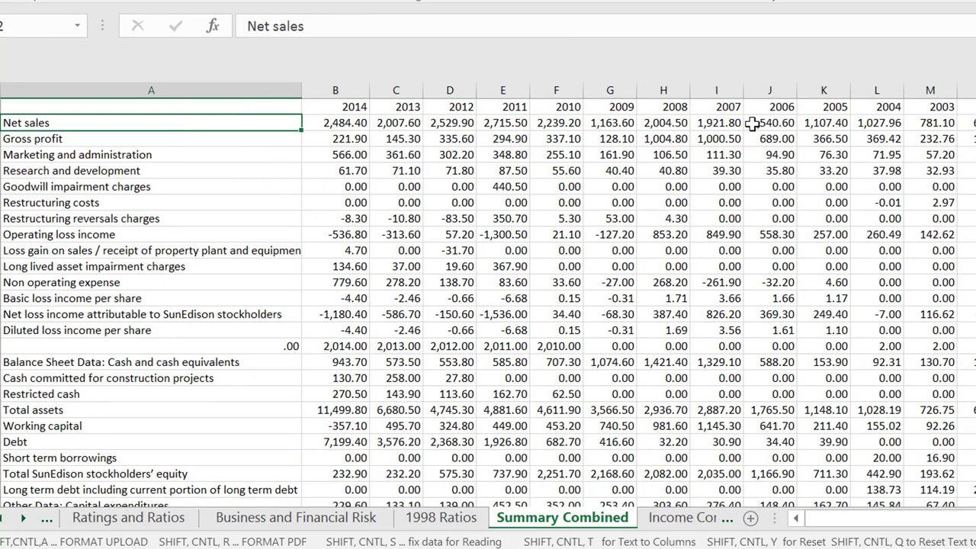
Go down the Summary Combined line items from Net sales to Other Data: Capital expenditures
{"action": "key", "text": "Down"}
{"action": "key", "text": "Down"}
{"action": "key", "text": "Down"}
{"action": "key", "text": "Down"}
{"action": "key", "text": "Down"}
{"action": "key", "text": "Down"}
{"action": "key", "text": "Down"}
{"action": "key", "text": "Down"}
{"action": "key", "text": "Down"}
{"action": "key", "text": "Down"}
{"action": "key", "text": "Down"}
{"action": "key", "text": "Down"}
{"action": "key", "text": "Down"}
{"action": "key", "text": "Down"}
{"action": "key", "text": "Down"}
{"action": "key", "text": "Down"}
{"action": "key", "text": "Down"}
{"action": "key", "text": "Down"}
{"action": "key", "text": "Down"}
{"action": "key", "text": "Down"}
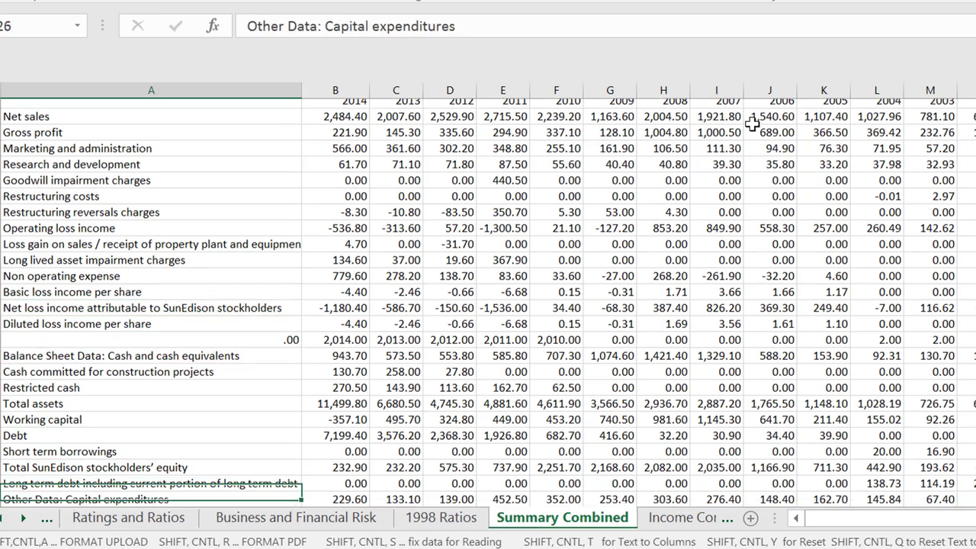
Switch to the Income Combined sheet and step down its line item labels in column A
{"action": "key", "text": "ctrl+Page_Down"}
{"action": "key", "text": "Up"}
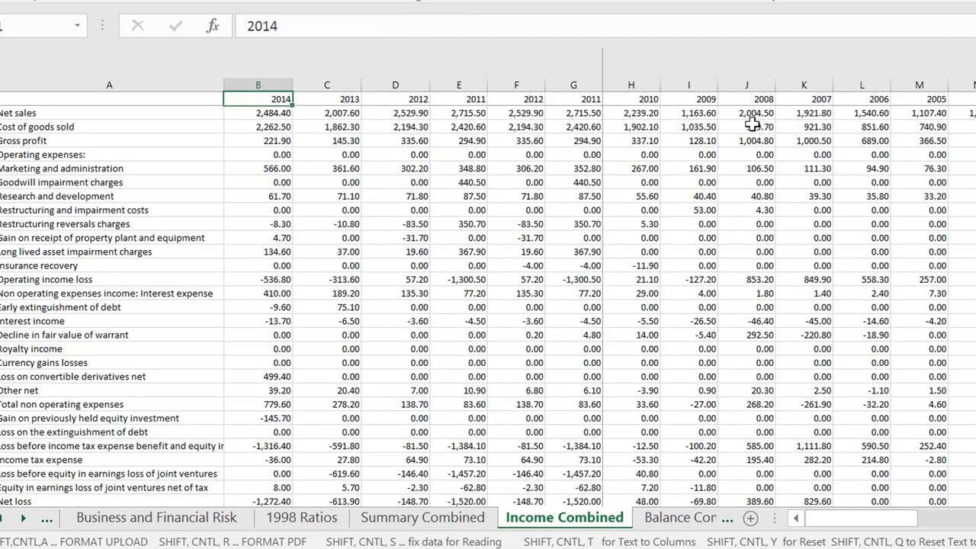
{"action": "key", "text": "Left"}
{"action": "key", "text": "Down"}
{"action": "key", "text": "Down"}
{"action": "key", "text": "Down"}
{"action": "key", "text": "Down"}
{"action": "key", "text": "Down"}
{"action": "key", "text": "Down"}
{"action": "key", "text": "Down"}
{"action": "key", "text": "Down"}
{"action": "key", "text": "Down"}
{"action": "key", "text": "Down"}
{"action": "key", "text": "Down"}
{"action": "key", "text": "Down"}
{"action": "key", "text": "Down"}
{"action": "key", "text": "Down"}
{"action": "key", "text": "Down"}
{"action": "key", "text": "Down"}
{"action": "key", "text": "Down"}
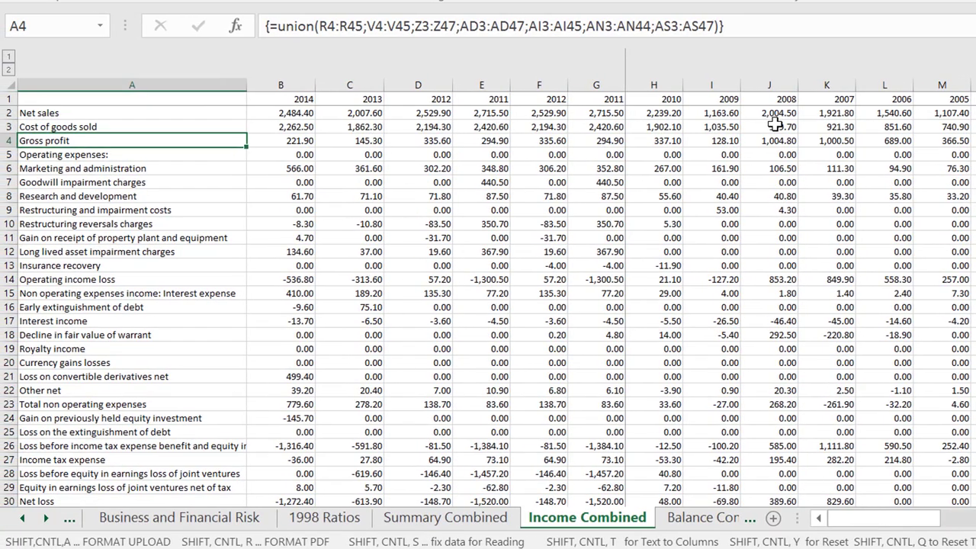
Examine the union array formula behind the Cost of goods sold and Gross profit labels in column A
{"action": "key", "text": "Up"}
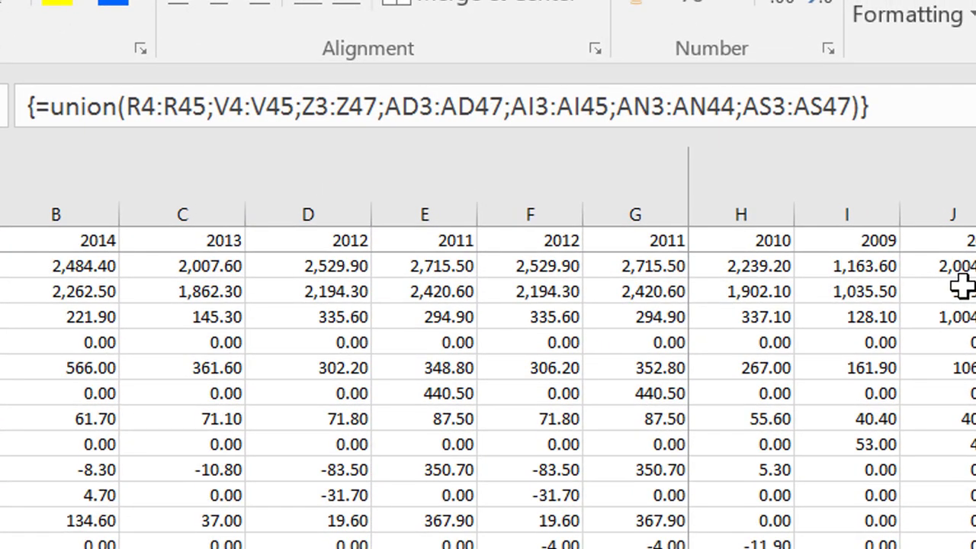
{"action": "key", "text": "Right"}
{"action": "key", "text": "Left"}
{"action": "key", "text": "Right"}
{"action": "key", "text": "Left"}
{"action": "key", "text": "F2"}
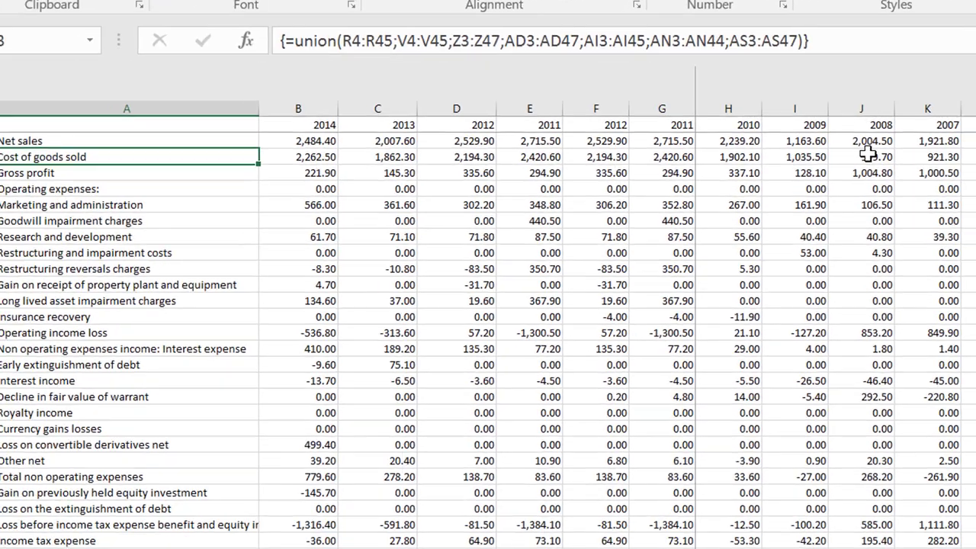
{"action": "key", "text": "Down"}
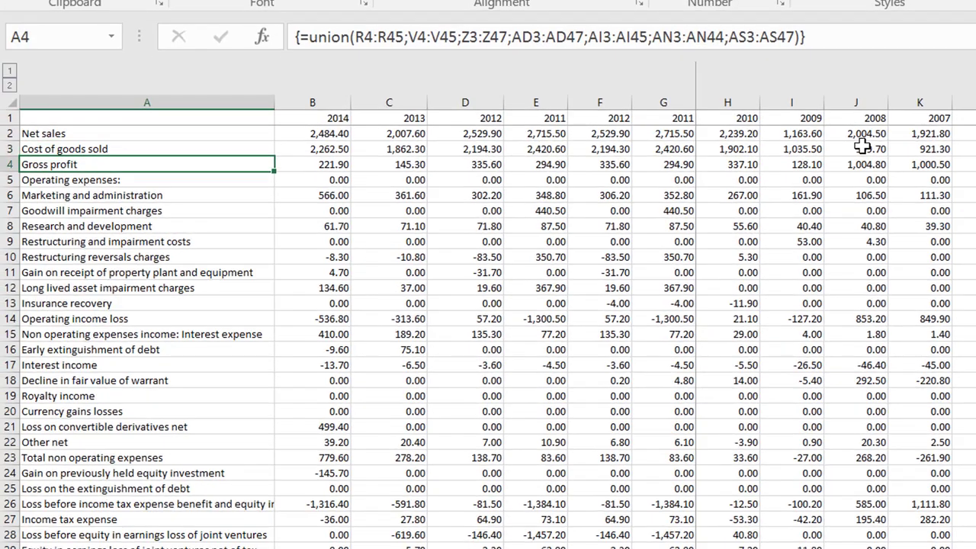
Follow the union formula down column A past Diluted loss per share into the zero rows around row 43
{"action": "key", "text": "Down"}
{"action": "key", "text": "Down"}
{"action": "key", "text": "Down"}
{"action": "key", "text": "Down"}
{"action": "key", "text": "Down"}
{"action": "key", "text": "Down"}
{"action": "key", "text": "Down"}
{"action": "key", "text": "Down"}
{"action": "key", "text": "Down"}
{"action": "key", "text": "Down"}
{"action": "key", "text": "Down"}
{"action": "key", "text": "Down"}
{"action": "key", "text": "Down"}
{"action": "key", "text": "Down"}
{"action": "key", "text": "Down"}
{"action": "key", "text": "Down"}
{"action": "key", "text": "Down"}
{"action": "key", "text": "Down"}
{"action": "key", "text": "Down"}
{"action": "key", "text": "Down"}
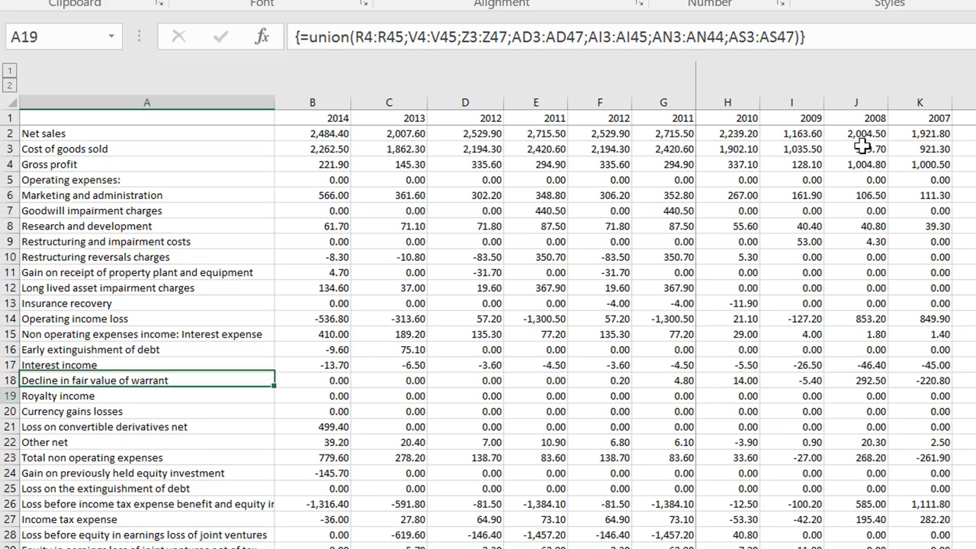
{"action": "key", "text": "Down"}
{"action": "key", "text": "Down"}
{"action": "key", "text": "Down"}
{"action": "key", "text": "Down"}
{"action": "key", "text": "Down"}
{"action": "key", "text": "Down"}
{"action": "key", "text": "Down"}
{"action": "key", "text": "Down"}
{"action": "key", "text": "Down"}
{"action": "key", "text": "Down"}
{"action": "key", "text": "Down"}
{"action": "key", "text": "Down"}
{"action": "key", "text": "Down"}
{"action": "key", "text": "Down"}
{"action": "key", "text": "Down"}
Return up the Income Combined labels from the zero rows to cell A1
{"action": "key", "text": "Up"}
{"action": "key", "text": "Up"}
{"action": "key", "text": "Up"}
{"action": "key", "text": "Up"}
{"action": "key", "text": "Up"}
{"action": "key", "text": "Up"}
{"action": "key", "text": "Up"}
{"action": "key", "text": "Up"}
{"action": "key", "text": "Up"}
{"action": "key", "text": "Up"}
{"action": "key", "text": "Up"}
{"action": "key", "text": "Up"}
{"action": "key", "text": "Up"}
{"action": "key", "text": "Up"}
{"action": "key", "text": "Up"}
{"action": "key", "text": "Up"}
{"action": "key", "text": "Up"}
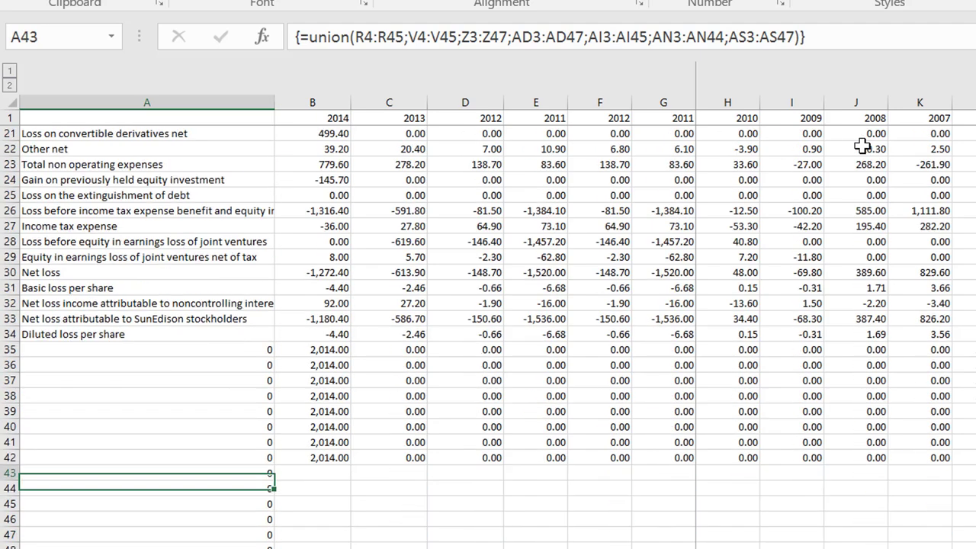
{"action": "key", "text": "Up"}
{"action": "key", "text": "Up"}
{"action": "key", "text": "Up"}
{"action": "key", "text": "Up"}
{"action": "key", "text": "Up"}
{"action": "key", "text": "Up"}
{"action": "key", "text": "Up"}
{"action": "key", "text": "Up"}
{"action": "key", "text": "Up"}
{"action": "key", "text": "Up"}
{"action": "key", "text": "Up"}
{"action": "key", "text": "Up"}
{"action": "key", "text": "Up"}
{"action": "key", "text": "Up"}
{"action": "key", "text": "Up"}
{"action": "key", "text": "Up"}
{"action": "key", "text": "Up"}
{"action": "key", "text": "Up"}
{"action": "key", "text": "Up"}
{"action": "key", "text": "Up"}
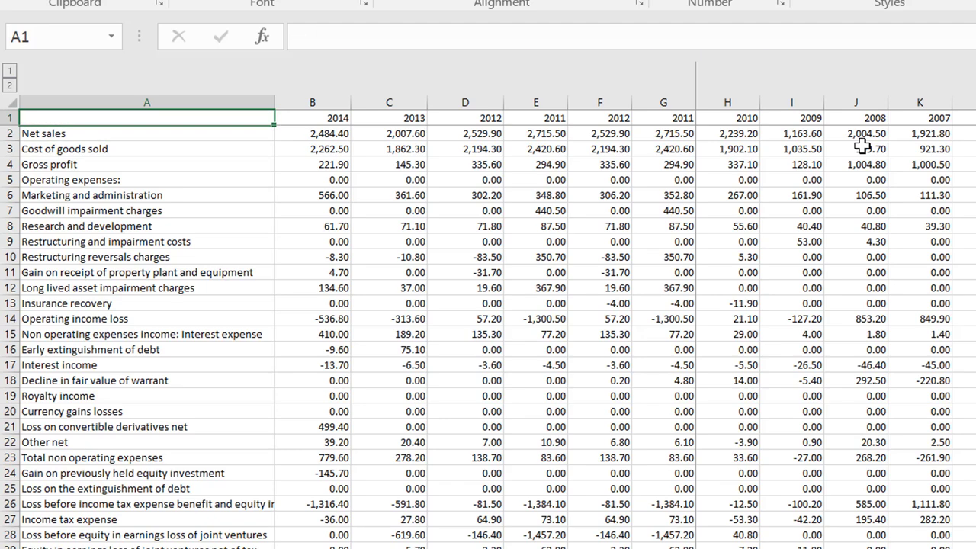
Move across the Research and development row, past the yearly indmat columns, to the source statements beyond column Q
{"action": "key", "text": "Down"}
{"action": "key", "text": "Down"}
{"action": "key", "text": "Down"}
{"action": "key", "text": "Down"}
{"action": "key", "text": "Down"}
{"action": "key", "text": "Down"}
{"action": "key", "text": "Right"}
{"action": "key", "text": "Right"}
{"action": "key", "text": "Right"}
{"action": "key", "text": "Right"}
{"action": "key", "text": "Right"}
{"action": "key", "text": "Right"}
{"action": "key", "text": "Right"}
{"action": "key", "text": "Right"}
{"action": "key", "text": "Right"}
{"action": "key", "text": "Right"}
{"action": "key", "text": "Right"}
{"action": "key", "text": "Right"}
{"action": "key", "text": "Right"}
{"action": "key", "text": "Right"}
{"action": "key", "text": "Right"}
{"action": "key", "text": "Right"}
{"action": "key", "text": "Right"}
{"action": "key", "text": "Right"}
{"action": "key", "text": "Right"}
{"action": "key", "text": "Right"}
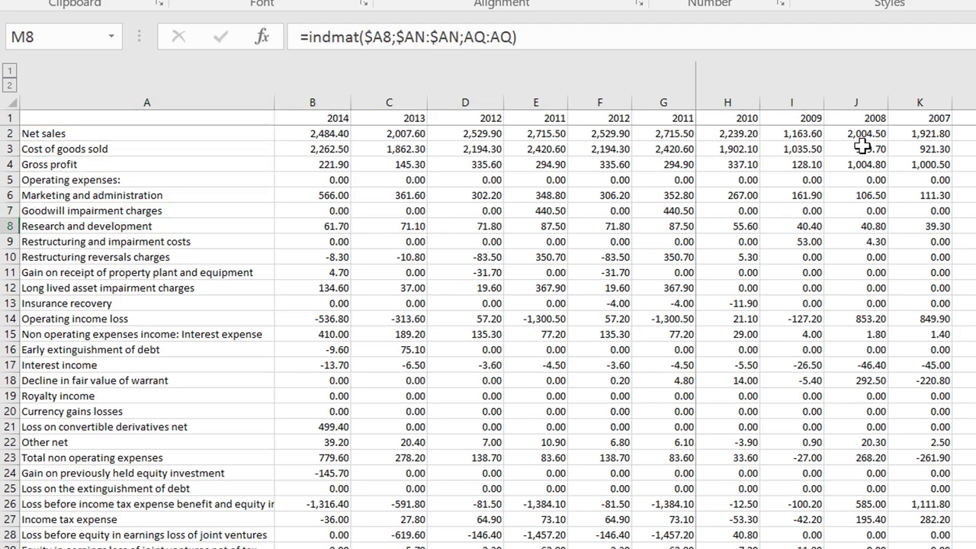
{"action": "key", "text": "Right"}
{"action": "key", "text": "Right"}
{"action": "key", "text": "Right"}
{"action": "key", "text": "Right"}
{"action": "key", "text": "Right"}
{"action": "key", "text": "Right"}
Go back to the start of the source statements and stop above Net sales in the 2013 column
{"action": "key", "text": "Left"}
{"action": "key", "text": "Left"}
{"action": "key", "text": "Left"}
{"action": "key", "text": "Left"}
{"action": "key", "text": "Left"}
{"action": "key", "text": "Left"}
{"action": "key", "text": "Left"}
{"action": "key", "text": "Left"}
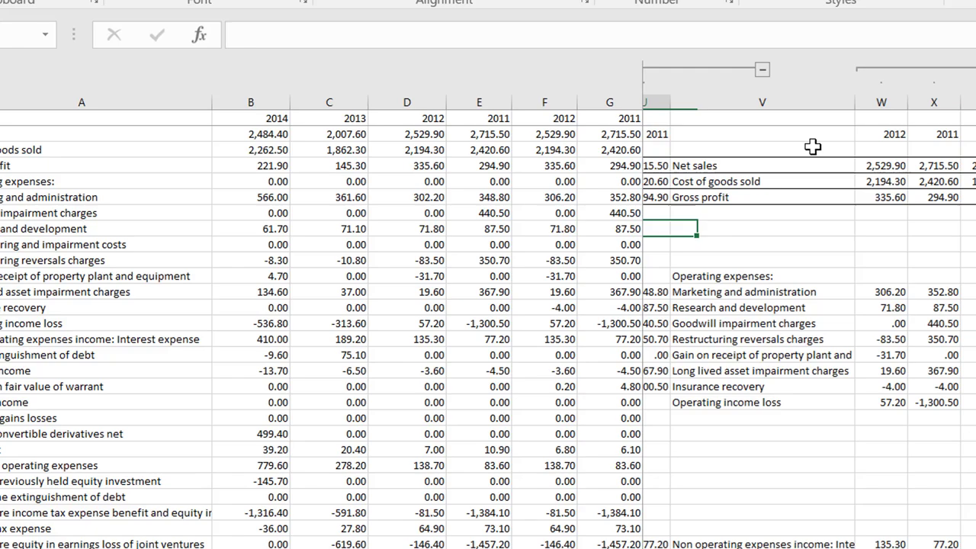
{"action": "key", "text": "Left"}
{"action": "key", "text": "Left"}
{"action": "key", "text": "Left"}
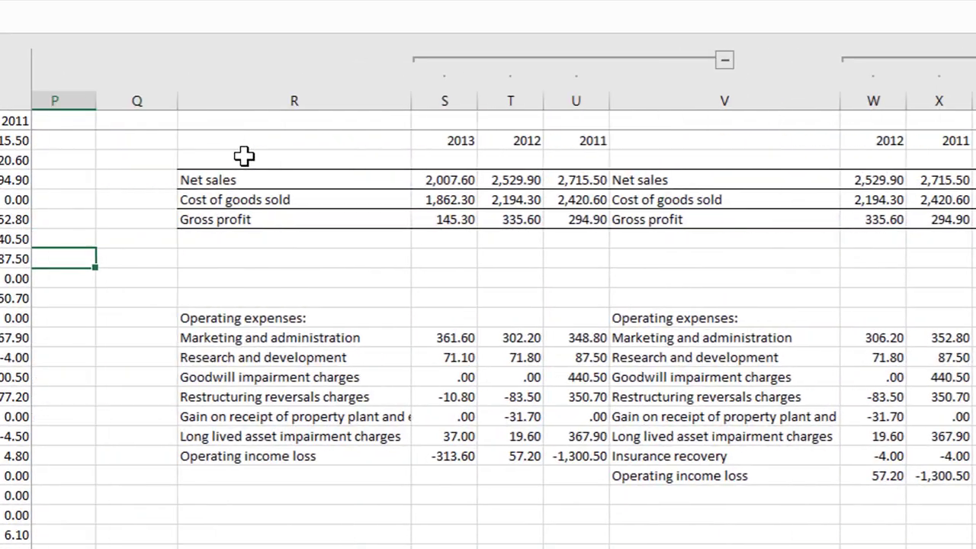
{"action": "key", "text": "Right"}
{"action": "key", "text": "Up"}
{"action": "key", "text": "Up"}
{"action": "key", "text": "Up"}
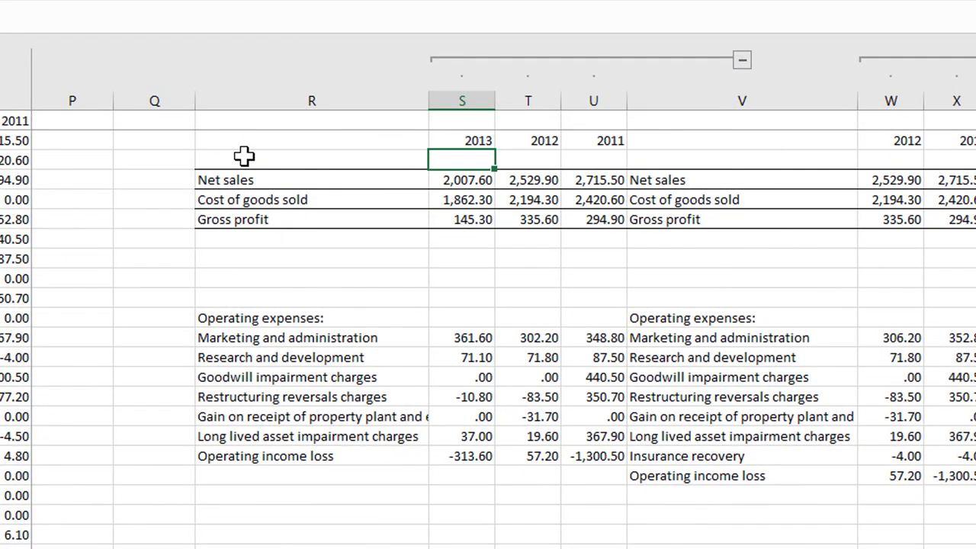
Examine the Net sales row of the source statement in columns R to T
{"action": "key", "text": "Left"}
{"action": "key", "text": "Down"}
{"action": "key", "text": "Right"}
{"action": "key", "text": "Right"}
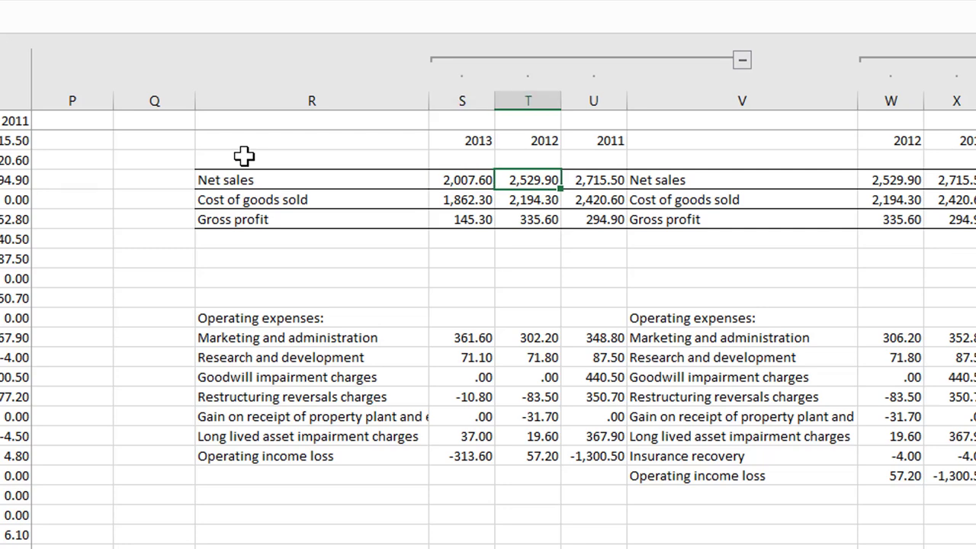
{"action": "key", "text": "Left"}
{"action": "key", "text": "Left"}
{"action": "key", "text": "Left"}
{"action": "key", "text": "Right"}
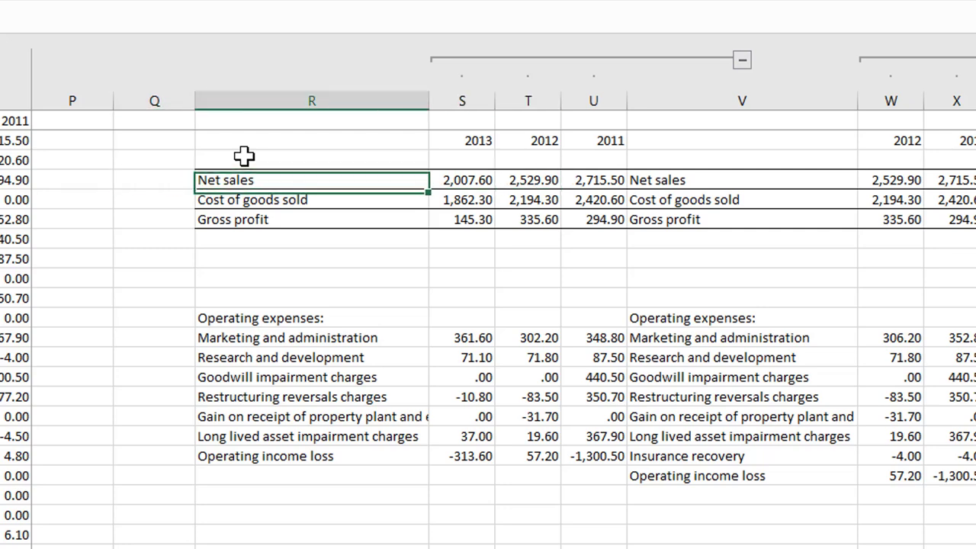
Look down the source statement in columns R to U, from Operating expenses to the non operating expense items
{"action": "key", "text": "Down"}
{"action": "key", "text": "Down"}
{"action": "key", "text": "Down"}
{"action": "key", "text": "Down"}
{"action": "key", "text": "Down"}
{"action": "key", "text": "Down"}
{"action": "key", "text": "Down"}
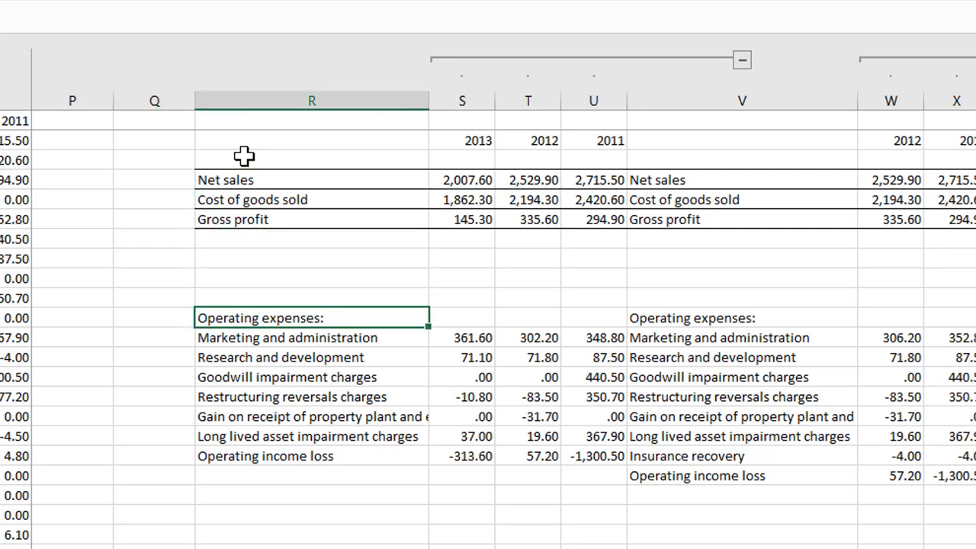
{"action": "key", "text": "Right"}
{"action": "key", "text": "Right"}
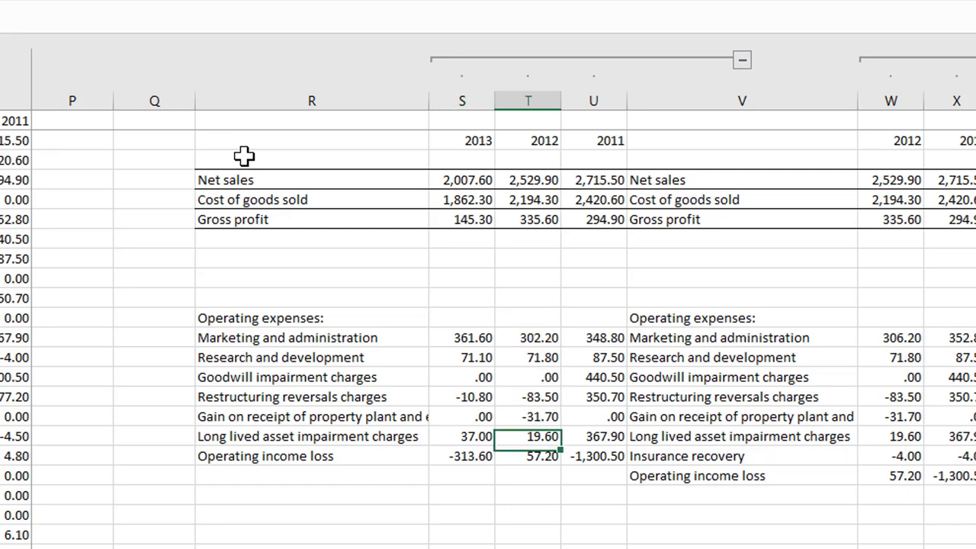
{"action": "scroll", "coordinate": [244, 155], "scroll_direction": "down", "scroll_amount": 4}
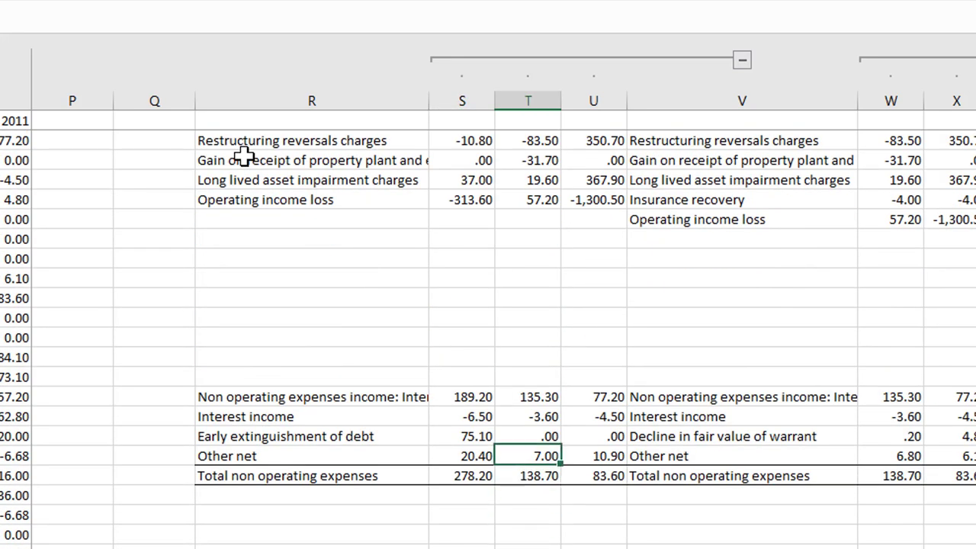
Return to the 2012 year heading of the source statement in column T
{"action": "key", "text": "ctrl+Up"}
{"action": "key", "text": "ctrl+Up"}
{"action": "key", "text": "ctrl+Up"}
{"action": "key", "text": "ctrl+Up"}
{"action": "key", "text": "ctrl+Up"}
{"action": "key", "text": "ctrl+Up"}
{"action": "key", "text": "ctrl+Up"}
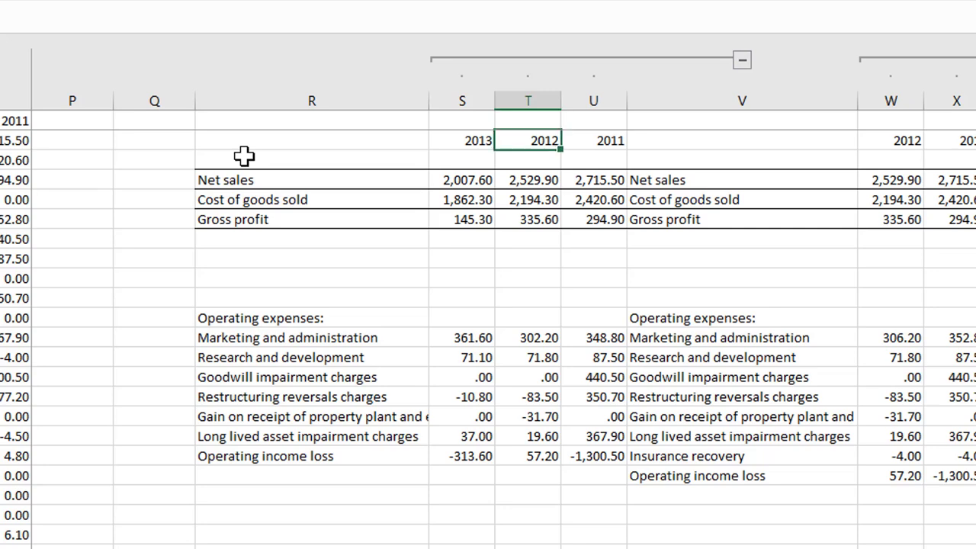
Step through the column R labels of the source statement down to Operating expenses
{"action": "key", "text": "Down"}
{"action": "key", "text": "Down"}
{"action": "key", "text": "Left"}
{"action": "key", "text": "Left"}
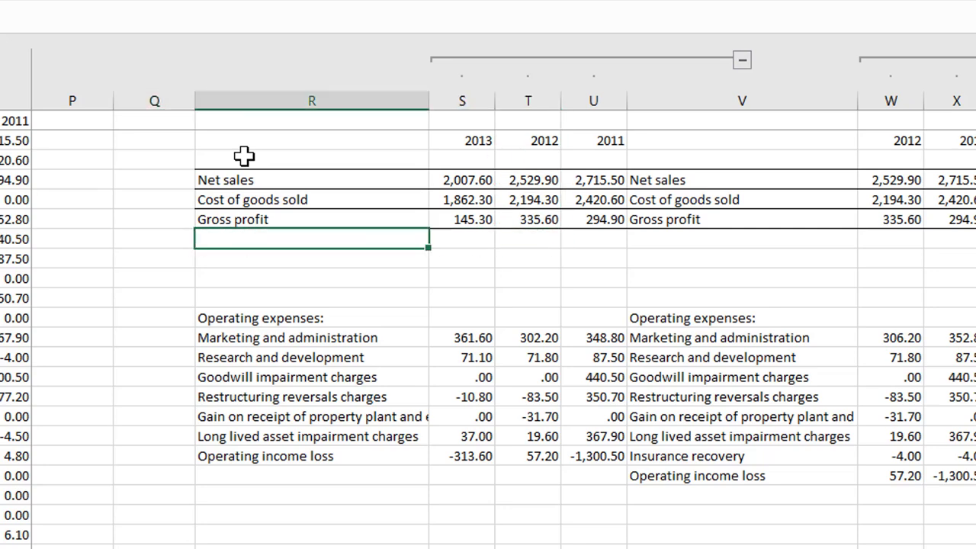
{"action": "key", "text": "Down"}
{"action": "key", "text": "Down"}
{"action": "key", "text": "Down"}
{"action": "key", "text": "Down"}
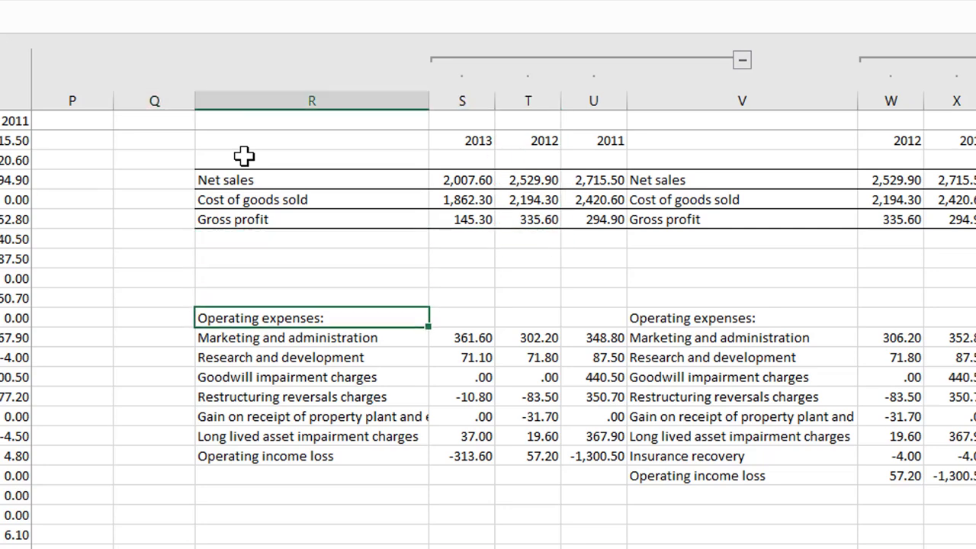
Return to column A and follow the union labels down past Diluted loss per share to the zero rows
{"action": "key", "text": "Left"}
{"action": "key", "text": "ctrl+Left"}
{"action": "key", "text": "ctrl+Left"}
{"action": "key", "text": "ctrl+Left"}
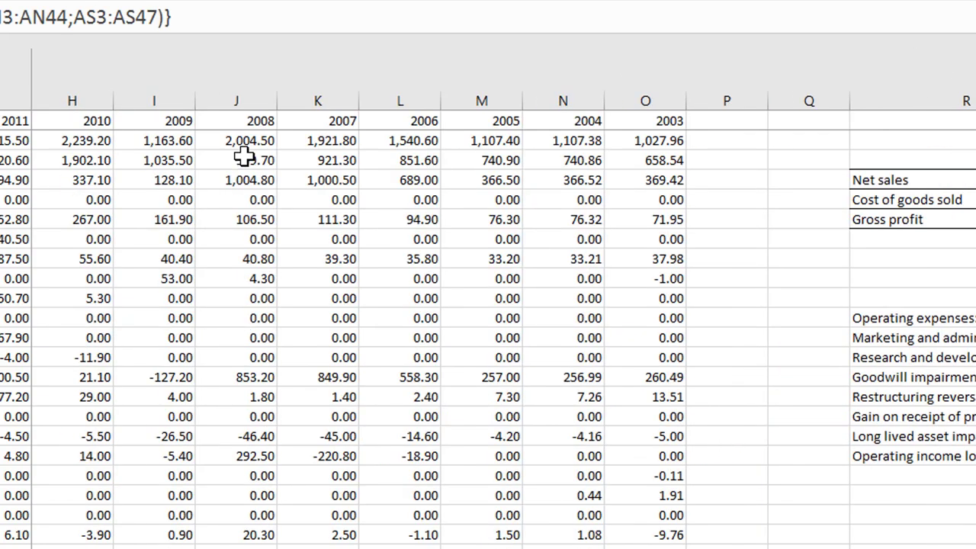
{"action": "key", "text": "Left"}
{"action": "key", "text": "Left"}
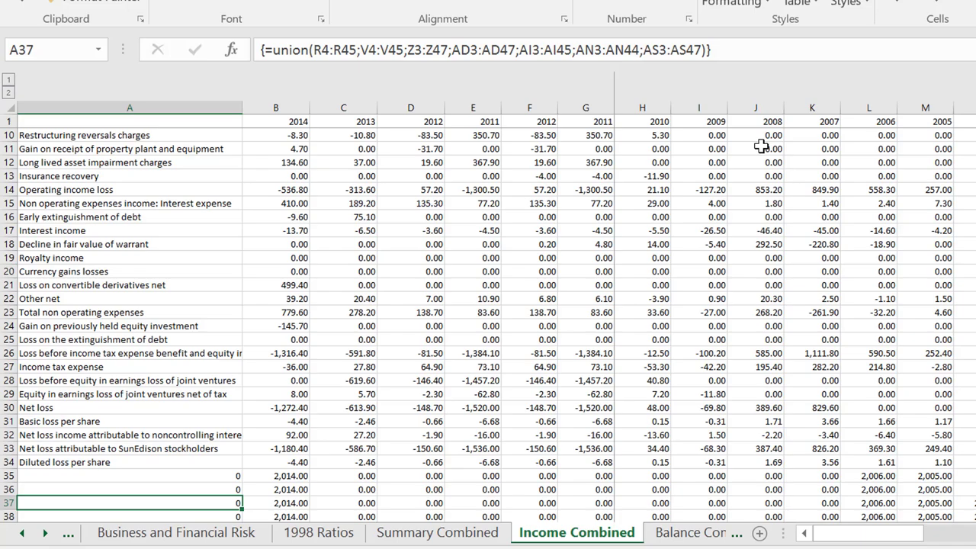
{"action": "scroll", "coordinate": [761, 146], "scroll_direction": "down", "scroll_amount": 3}
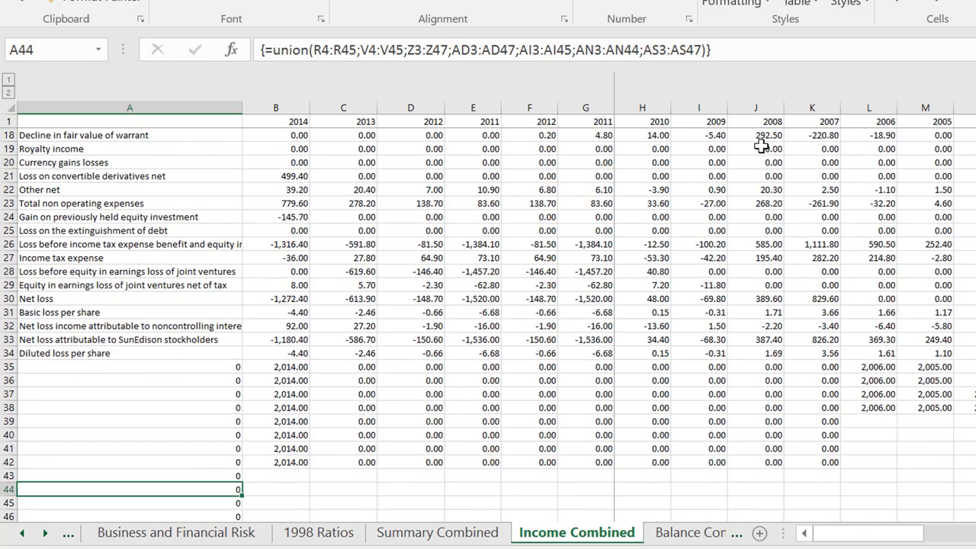
Go back up to row 28 and move across it to the source statements around column AG
{"action": "scroll", "coordinate": [760, 146], "scroll_direction": "up", "scroll_amount": 5}
{"action": "key", "text": "Right"}
{"action": "key", "text": "Right"}
{"action": "key", "text": "Right"}
{"action": "key", "text": "Right"}
{"action": "key", "text": "Right"}
{"action": "key", "text": "Right"}
{"action": "key", "text": "Right"}
{"action": "key", "text": "Right"}
{"action": "key", "text": "Right"}
{"action": "key", "text": "Right"}
{"action": "key", "text": "Right"}
{"action": "key", "text": "Right"}
{"action": "key", "text": "Right"}
{"action": "key", "text": "Right"}
{"action": "key", "text": "Right"}
{"action": "key", "text": "Right"}
{"action": "key", "text": "Right"}
{"action": "key", "text": "Right"}
{"action": "key", "text": "Right"}
{"action": "key", "text": "Right"}
{"action": "key", "text": "Right"}
{"action": "key", "text": "Right"}
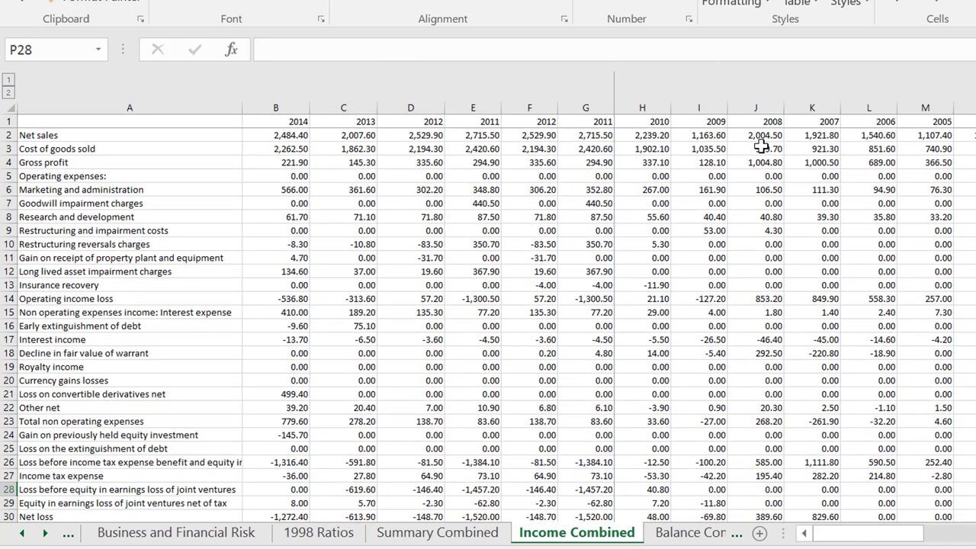
Switch to the Balance Combined sheet and move up its union labels in column A to Assets in A2
{"action": "key", "text": "ctrl+Page_Down"}
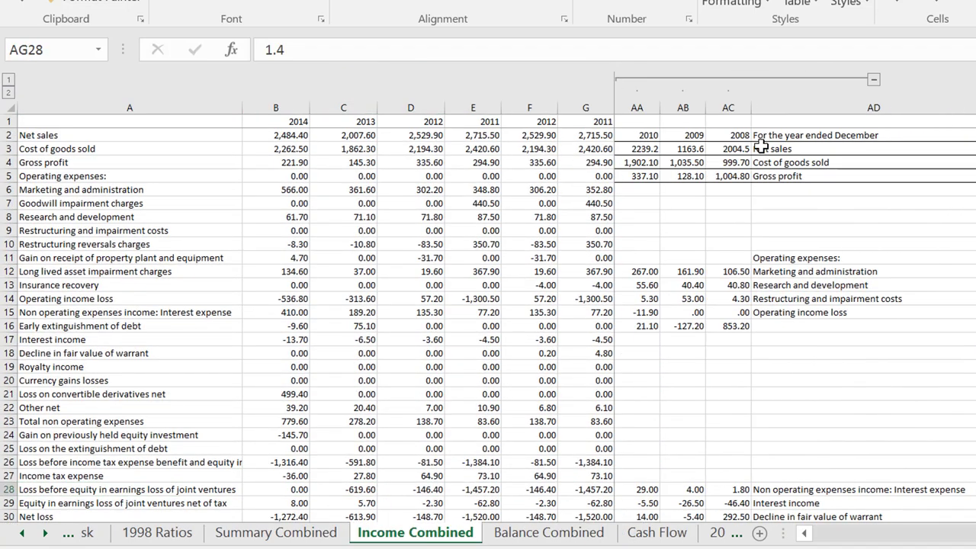
{"action": "key", "text": "Left"}
{"action": "key", "text": "Left"}
{"action": "key", "text": "Left"}
{"action": "key", "text": "Up"}
{"action": "key", "text": "Up"}
{"action": "key", "text": "Up"}
{"action": "key", "text": "Up"}
{"action": "key", "text": "Up"}
{"action": "key", "text": "Up"}
{"action": "key", "text": "Up"}
{"action": "key", "text": "Up"}
{"action": "key", "text": "Up"}
{"action": "key", "text": "Up"}
{"action": "key", "text": "Up"}
{"action": "key", "text": "Up"}
{"action": "key", "text": "Up"}
{"action": "key", "text": "Up"}
{"action": "key", "text": "Up"}
{"action": "key", "text": "Up"}
{"action": "key", "text": "Up"}
{"action": "key", "text": "Up"}
{"action": "key", "text": "Up"}
{"action": "key", "text": "Up"}
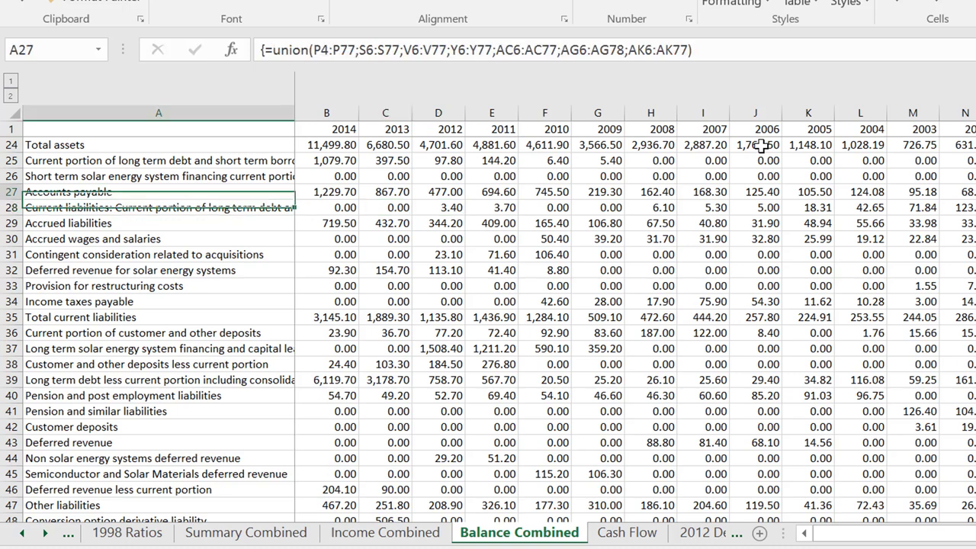
{"action": "key", "text": "Up"}
{"action": "key", "text": "Up"}
{"action": "key", "text": "Up"}
{"action": "key", "text": "Up"}
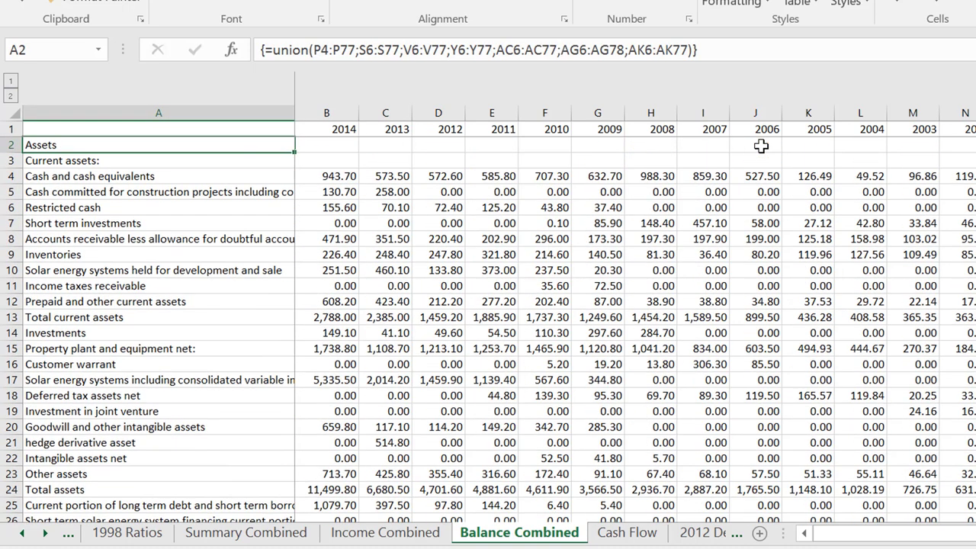
Examine the indmat formulas along the Cash and cash equivalents row from the 2014 column to the 2005 column
{"action": "key", "text": "Right"}
{"action": "key", "text": "Down"}
{"action": "key", "text": "Down"}
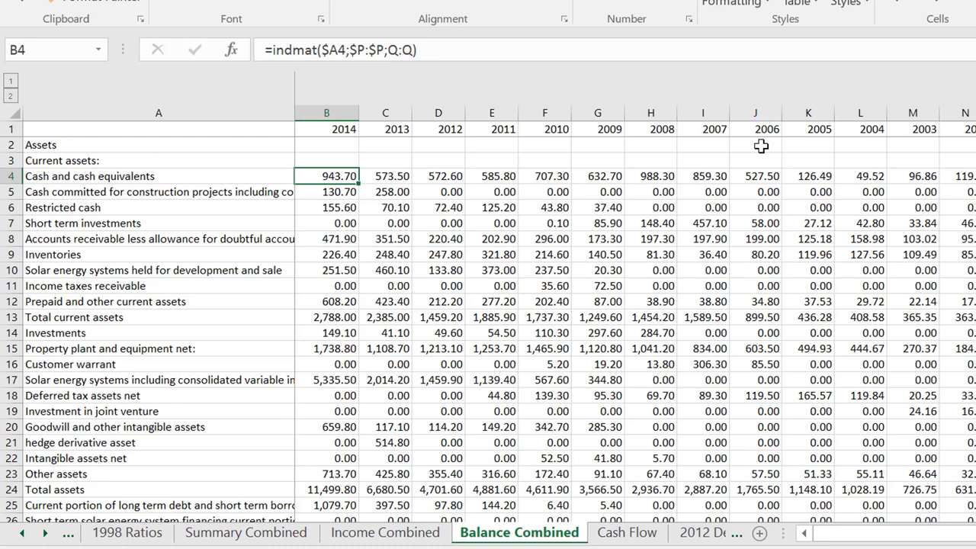
{"action": "key", "text": "Right"}
{"action": "key", "text": "Right"}
{"action": "key", "text": "Right"}
{"action": "key", "text": "Right"}
{"action": "key", "text": "Right"}
{"action": "key", "text": "Right"}
{"action": "key", "text": "Right"}
{"action": "key", "text": "Right"}
{"action": "key", "text": "Right"}
{"action": "key", "text": "Right"}
{"action": "key", "text": "Left"}
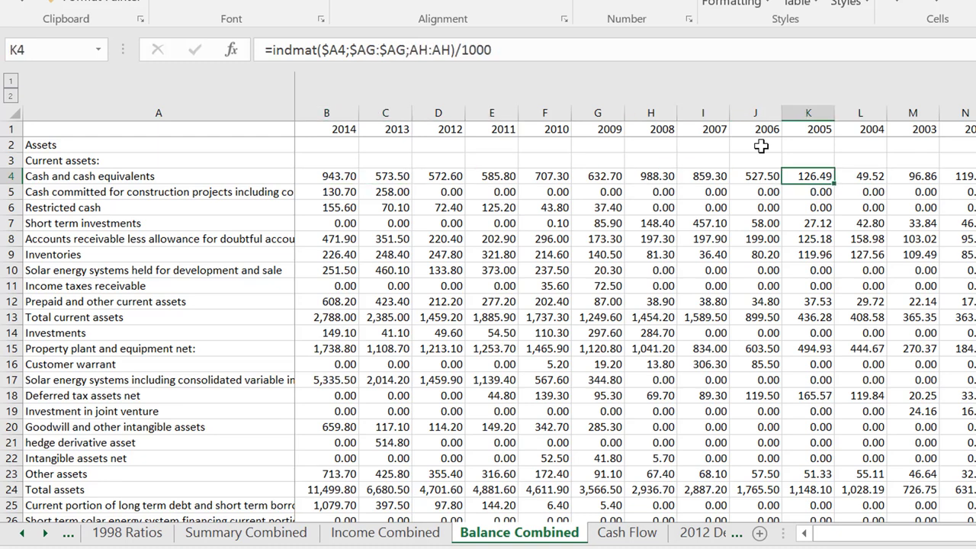
Return to the 2014 Cash and cash equivalents cell and trace its indmat formula to the source label and value columns P and Q
{"action": "key", "text": "Left"}
{"action": "key", "text": "Left"}
{"action": "key", "text": "Left"}
{"action": "key", "text": "Left"}
{"action": "key", "text": "Left"}
{"action": "key", "text": "Left"}
{"action": "key", "text": "Left"}
{"action": "key", "text": "Left"}
{"action": "key", "text": "Left"}
{"action": "key", "text": "F2"}
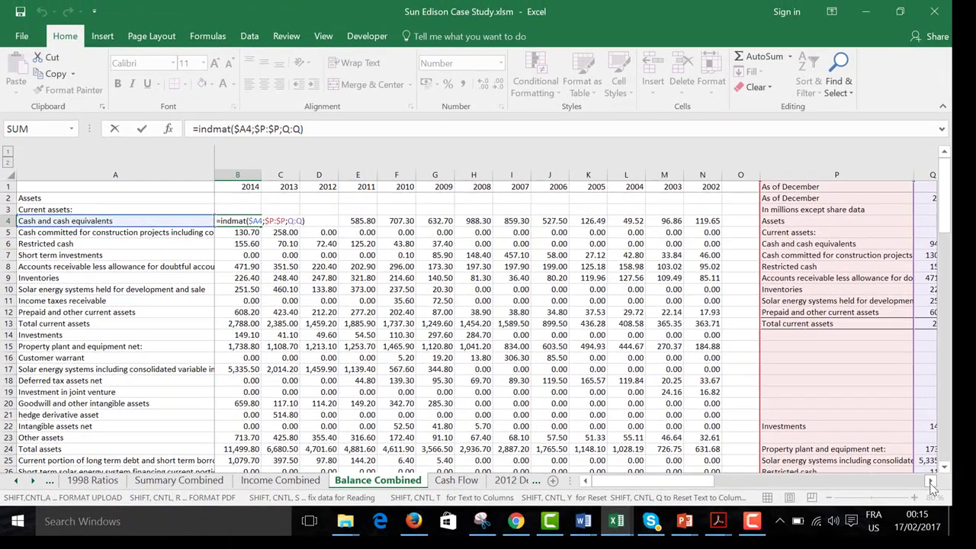
{"action": "left_click", "coordinate": [975, 540]}
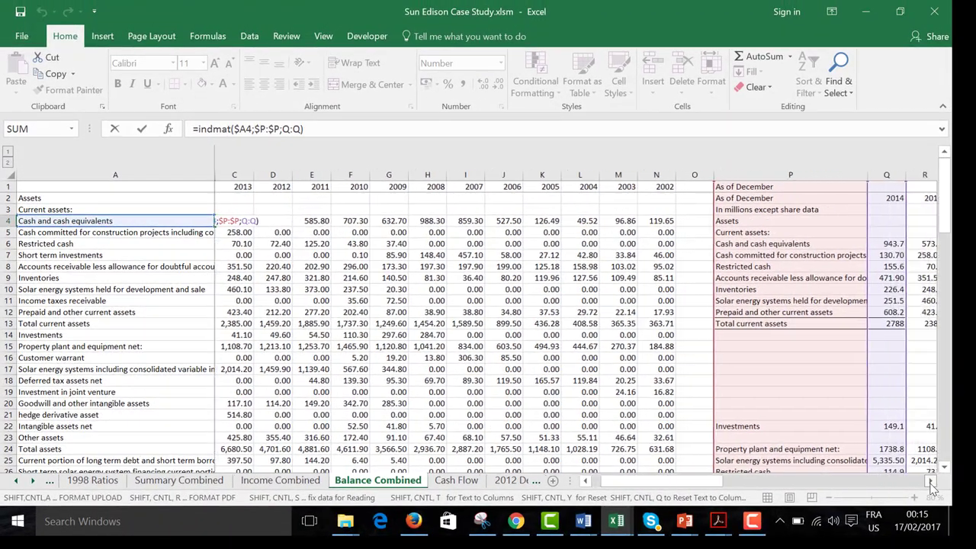
{"action": "left_click", "coordinate": [931, 481]}
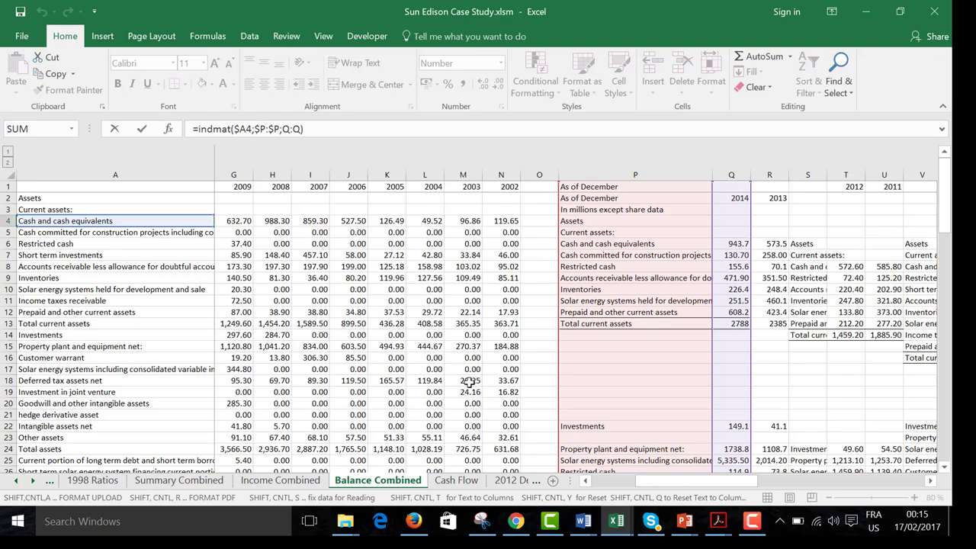
{"action": "key", "text": "ctrl+Return"}
Examine the indmat formulas down the 2012 column, starting from the Cash and cash equivalents row
{"action": "key", "text": "Right"}
{"action": "key", "text": "Right"}
{"action": "key", "text": "Down"}
{"action": "key", "text": "Down"}
{"action": "key", "text": "Down"}
{"action": "key", "text": "Down"}
{"action": "key", "text": "Down"}
{"action": "key", "text": "Down"}
{"action": "key", "text": "Down"}
{"action": "key", "text": "Down"}
{"action": "key", "text": "Down"}
{"action": "key", "text": "Down"}
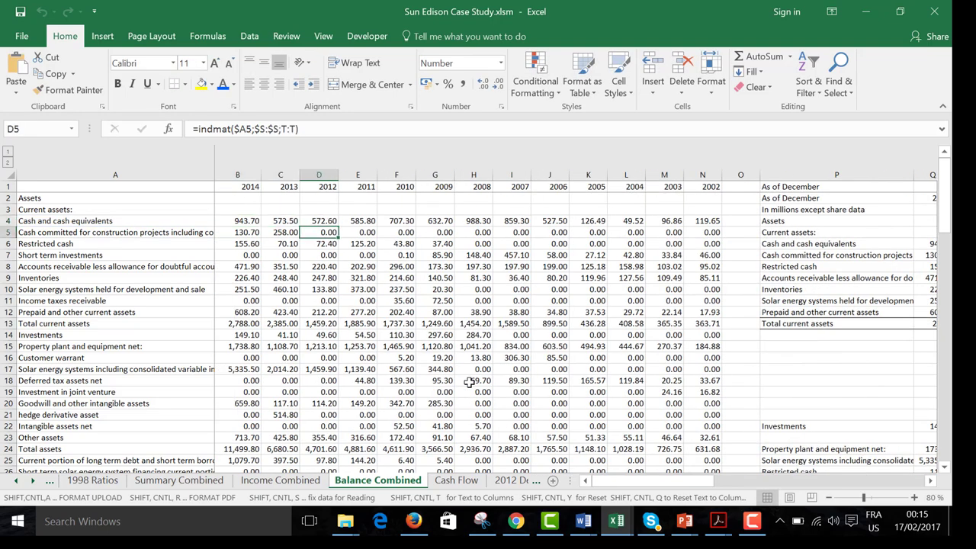
Return to column A and move up its union labels through the asset items
{"action": "key", "text": "Left"}
{"action": "key", "text": "Down"}
{"action": "key", "text": "Down"}
{"action": "key", "text": "Left"}
{"action": "key", "text": "Left"}
{"action": "key", "text": "Up"}
{"action": "key", "text": "Up"}
{"action": "key", "text": "Up"}
{"action": "key", "text": "Up"}
{"action": "key", "text": "Up"}
{"action": "key", "text": "Up"}
{"action": "key", "text": "Up"}
{"action": "key", "text": "Up"}
{"action": "key", "text": "Up"}
{"action": "key", "text": "Up"}
{"action": "key", "text": "Up"}
{"action": "key", "text": "Up"}
{"action": "key", "text": "Up"}
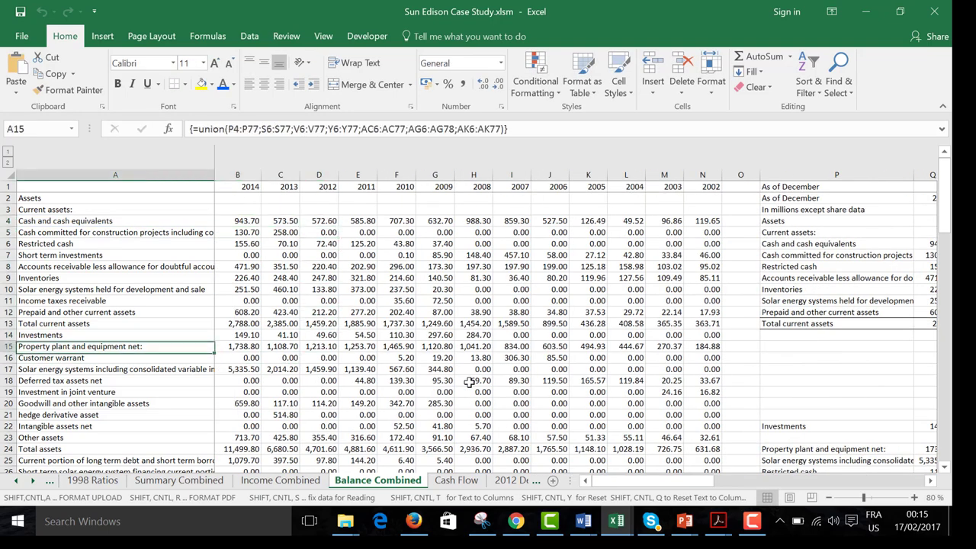
Follow the union labels in column A down to the long term debt row 39
{"action": "key", "text": "Down"}
{"action": "key", "text": "Down"}
{"action": "key", "text": "Down"}
{"action": "key", "text": "Down"}
{"action": "key", "text": "Down"}
{"action": "key", "text": "Down"}
{"action": "key", "text": "Down"}
{"action": "key", "text": "Down"}
{"action": "key", "text": "Down"}
{"action": "key", "text": "Down"}
{"action": "key", "text": "Down"}
{"action": "key", "text": "Down"}
{"action": "key", "text": "Down"}
{"action": "key", "text": "Down"}
{"action": "key", "text": "Down"}
{"action": "key", "text": "Down"}
{"action": "key", "text": "Down"}
{"action": "key", "text": "Down"}
{"action": "key", "text": "Down"}
{"action": "key", "text": "Down"}
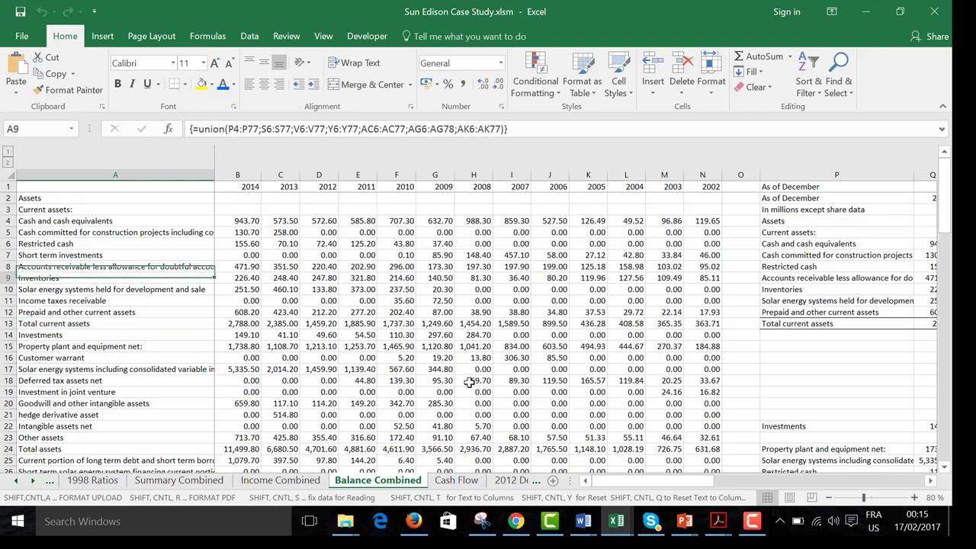
{"action": "key", "text": "Down"}
{"action": "key", "text": "Down"}
{"action": "key", "text": "Down"}
{"action": "key", "text": "Down"}
Move across row 39 from the indmat year columns to the source statements at column AE
{"action": "key", "text": "Right"}
{"action": "key", "text": "Right"}
{"action": "key", "text": "Right"}
{"action": "key", "text": "Right"}
{"action": "key", "text": "Right"}
{"action": "key", "text": "Right"}
{"action": "key", "text": "Right"}
{"action": "key", "text": "Right"}
{"action": "key", "text": "Right"}
{"action": "key", "text": "Right"}
{"action": "key", "text": "Right"}
{"action": "key", "text": "Right"}
{"action": "key", "text": "Right"}
{"action": "key", "text": "Right"}
{"action": "key", "text": "Right"}
{"action": "key", "text": "Right"}
{"action": "key", "text": "Right"}
{"action": "key", "text": "Right"}
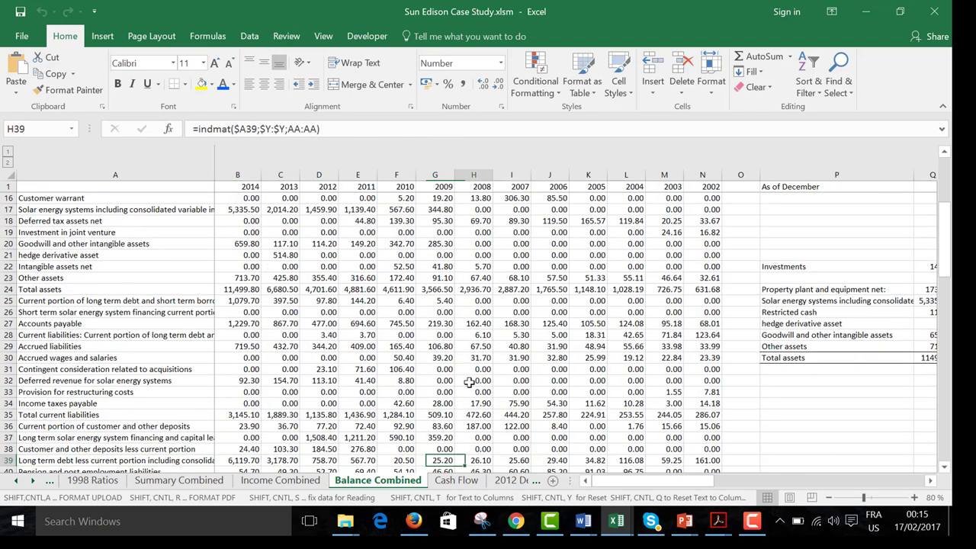
{"action": "key", "text": "Down"}
{"action": "key", "text": "Up"}
{"action": "key", "text": "Right"}
{"action": "key", "text": "Right"}
{"action": "key", "text": "Right"}
{"action": "key", "text": "Right"}
{"action": "key", "text": "Right"}
{"action": "key", "text": "Right"}
{"action": "key", "text": "Right"}
{"action": "key", "text": "Right"}
{"action": "key", "text": "Right"}
{"action": "key", "text": "Right"}
{"action": "key", "text": "Right"}
{"action": "key", "text": "Right"}
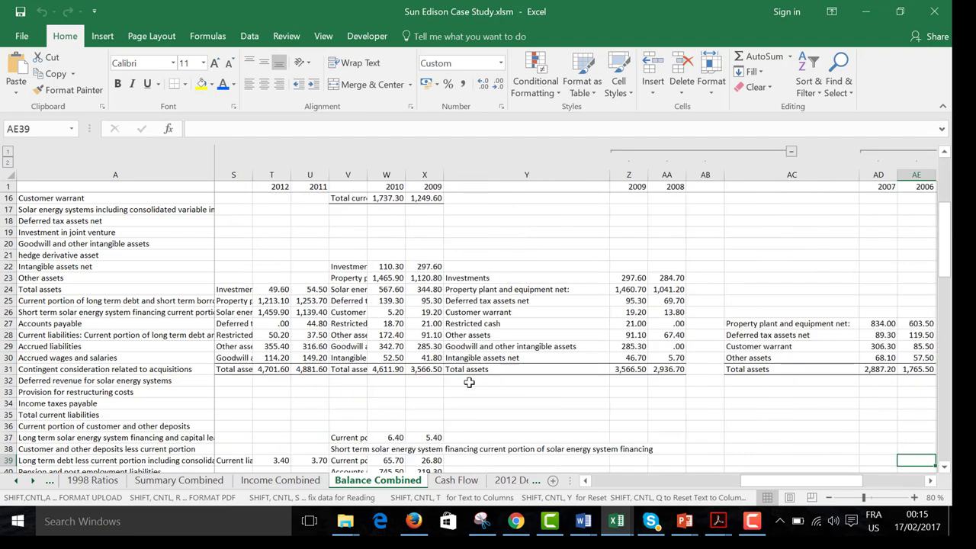
Move up column AE through the 2007 and 2006 source balance sheet to the year headers in row 1
{"action": "key", "text": "Up"}
{"action": "key", "text": "Up"}
{"action": "key", "text": "Up"}
{"action": "key", "text": "Up"}
{"action": "key", "text": "Up"}
{"action": "key", "text": "Up"}
{"action": "key", "text": "Up"}
{"action": "key", "text": "Up"}
{"action": "key", "text": "Up"}
{"action": "key", "text": "Up"}
{"action": "key", "text": "Up"}
{"action": "key", "text": "Up"}
{"action": "key", "text": "Up"}
{"action": "key", "text": "Up"}
{"action": "key", "text": "Up"}
{"action": "key", "text": "Up"}
{"action": "key", "text": "Up"}
{"action": "key", "text": "Up"}
{"action": "key", "text": "Up"}
{"action": "key", "text": "Up"}
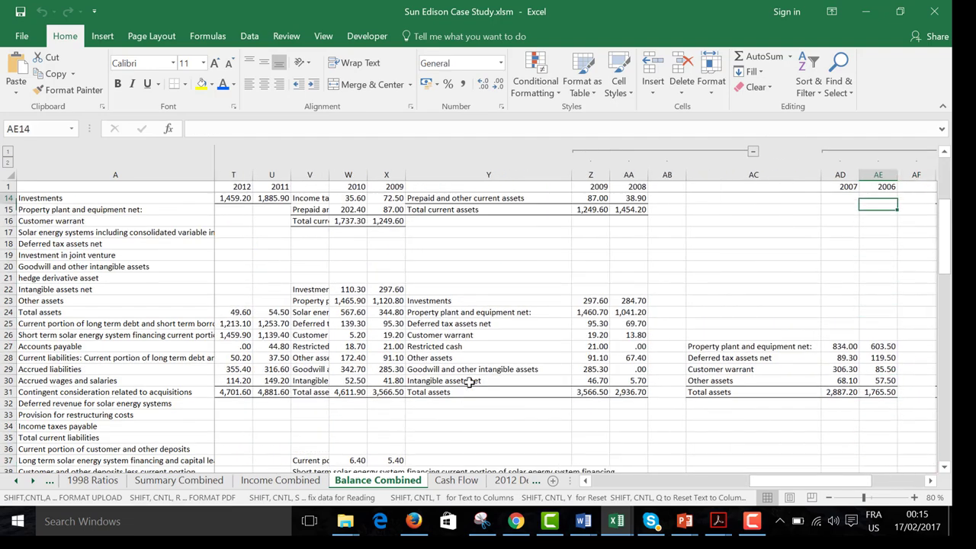
Go back along the row 1 year headers from the source statements to the combined year columns
{"action": "key", "text": "Left"}
{"action": "key", "text": "Left"}
{"action": "key", "text": "Left"}
{"action": "key", "text": "Left"}
{"action": "key", "text": "Left"}
{"action": "key", "text": "Left"}
{"action": "key", "text": "Left"}
{"action": "key", "text": "Left"}
{"action": "key", "text": "Left"}
{"action": "key", "text": "Left"}
{"action": "key", "text": "Left"}
{"action": "key", "text": "Left"}
{"action": "key", "text": "Left"}
{"action": "key", "text": "Left"}
{"action": "key", "text": "Left"}
{"action": "key", "text": "Left"}
{"action": "key", "text": "Left"}
{"action": "key", "text": "Left"}
{"action": "key", "text": "Left"}
{"action": "key", "text": "Left"}
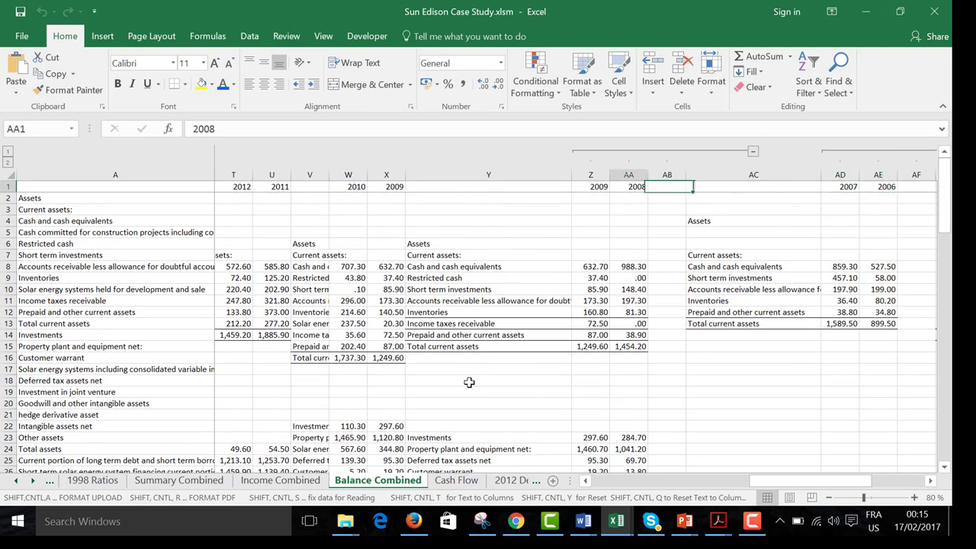
Follow the row 1 year headers from the combined columns around 2004 toward the source statements again
{"action": "key", "text": "Right"}
{"action": "key", "text": "Right"}
{"action": "key", "text": "Right"}
{"action": "key", "text": "Right"}
{"action": "key", "text": "Right"}
{"action": "key", "text": "Right"}
{"action": "key", "text": "Right"}
{"action": "key", "text": "Right"}
{"action": "key", "text": "Right"}
{"action": "key", "text": "Right"}
{"action": "key", "text": "Right"}
{"action": "key", "text": "Right"}
{"action": "key", "text": "Right"}
{"action": "key", "text": "Right"}
{"action": "key", "text": "Right"}
{"action": "key", "text": "Right"}
{"action": "key", "text": "Right"}
{"action": "key", "text": "Right"}
{"action": "key", "text": "Right"}
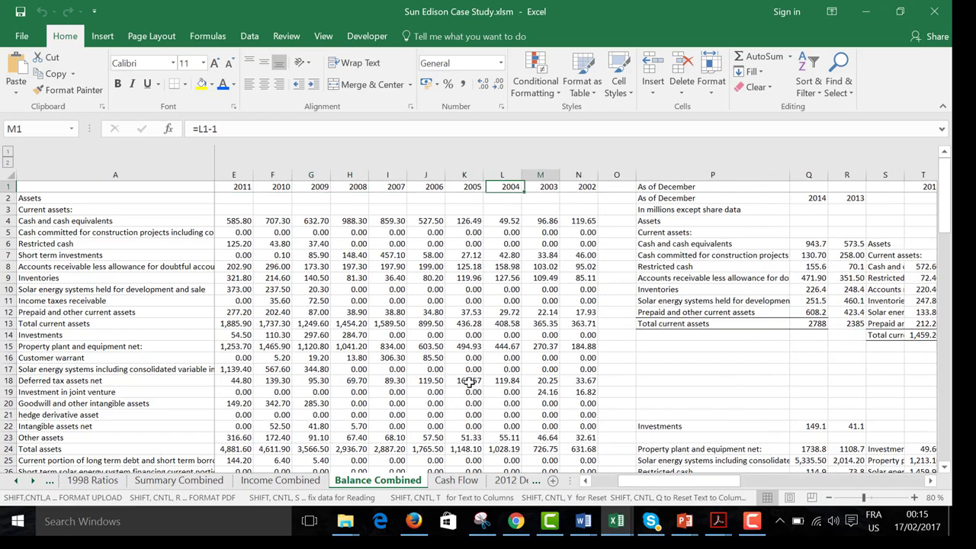
Move from the combined year headers to the source statements, stopping at the Restricted cash label in column S
{"action": "key", "text": "Left"}
{"action": "key", "text": "Left"}
{"action": "key", "text": "Down"}
{"action": "key", "text": "Down"}
{"action": "key", "text": "Down"}
{"action": "key", "text": "Down"}
{"action": "key", "text": "Down"}
{"action": "key", "text": "Down"}
{"action": "key", "text": "Down"}
{"action": "key", "text": "Down"}
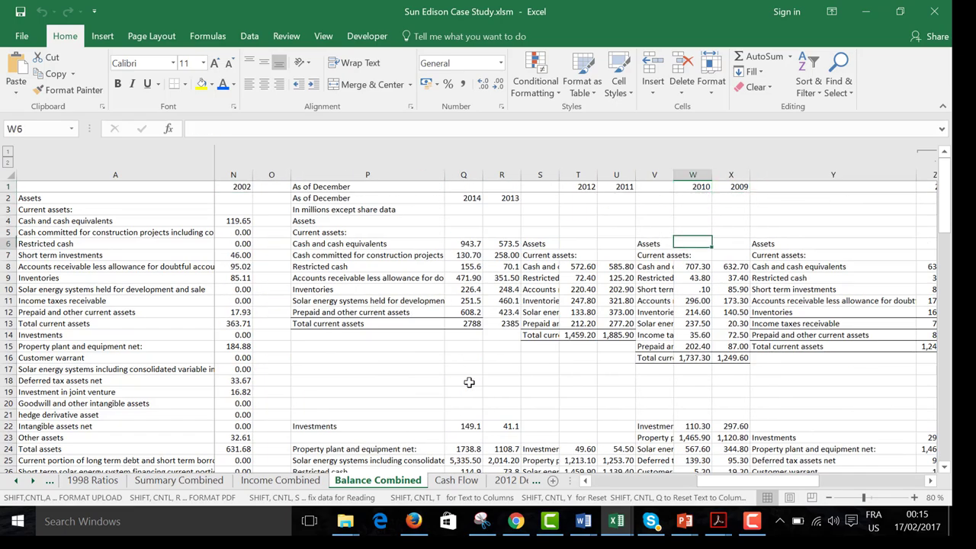
{"action": "key", "text": "Left"}
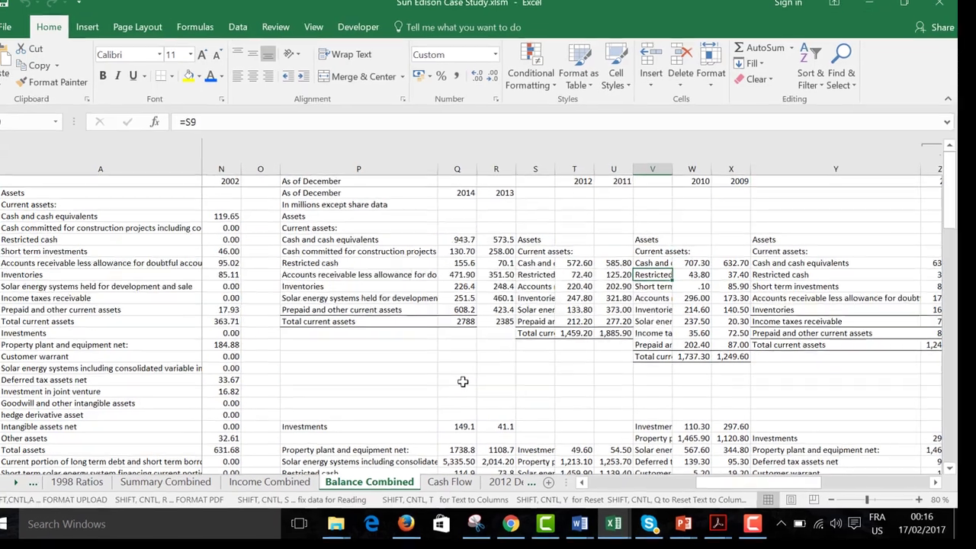
{"action": "key", "text": "Left"}
{"action": "key", "text": "Left"}
{"action": "key", "text": "Left"}
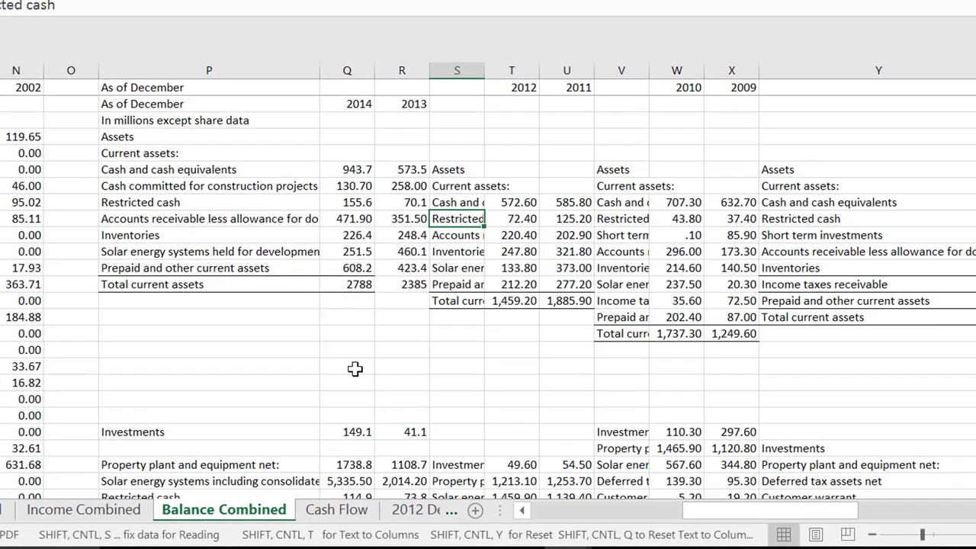
Follow the current asset rows across the source balance sheets from column S past the 2003 and 2002 statement to column AO
{"action": "key", "text": "Down"}
{"action": "key", "text": "Down"}
{"action": "key", "text": "Right"}
{"action": "key", "text": "Right"}
{"action": "key", "text": "Right"}
{"action": "key", "text": "Right"}
{"action": "key", "text": "Right"}
{"action": "key", "text": "Right"}
{"action": "key", "text": "Right"}
{"action": "key", "text": "Right"}
{"action": "key", "text": "Right"}
{"action": "key", "text": "Right"}
{"action": "key", "text": "Right"}
{"action": "key", "text": "Right"}
{"action": "key", "text": "Right"}
{"action": "key", "text": "Right"}
{"action": "key", "text": "Right"}
{"action": "key", "text": "Right"}
{"action": "key", "text": "Right"}
{"action": "key", "text": "Right"}
{"action": "key", "text": "Right"}
{"action": "key", "text": "Right"}
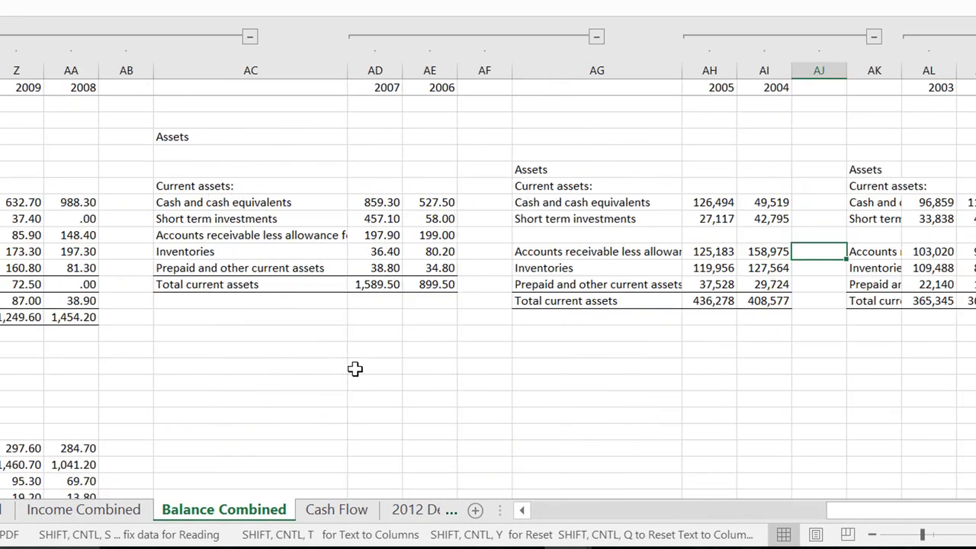
{"action": "key", "text": "Right"}
{"action": "key", "text": "Right"}
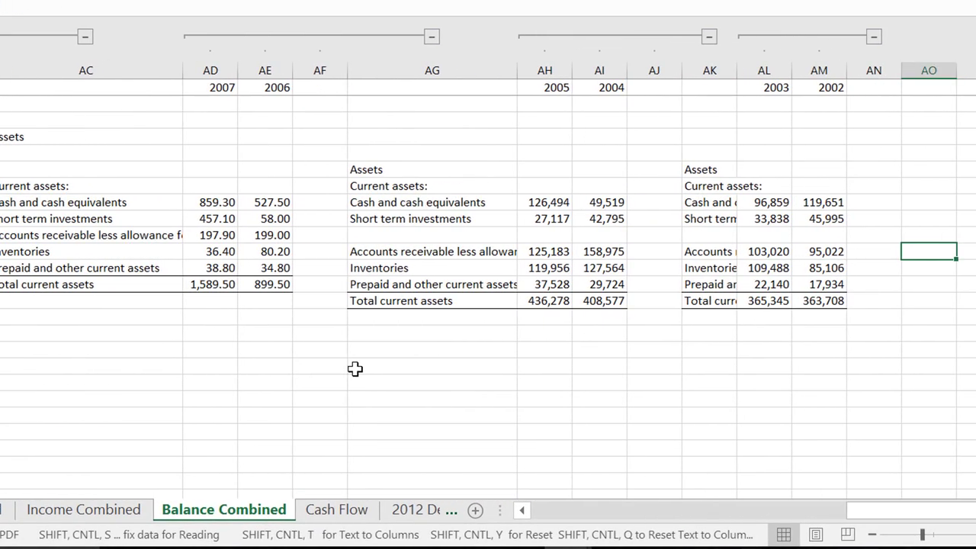
Go back across the source statements and combined years to the union formula in column A of the Balance Combined sheet
{"action": "key", "text": "Left"}
{"action": "key", "text": "Left"}
{"action": "key", "text": "Left"}
{"action": "key", "text": "Left"}
{"action": "key", "text": "Left"}
{"action": "key", "text": "Left"}
{"action": "key", "text": "Left"}
{"action": "key", "text": "Left"}
{"action": "key", "text": "Left"}
{"action": "key", "text": "Left"}
{"action": "key", "text": "Left"}
{"action": "key", "text": "Left"}
{"action": "key", "text": "Left"}
{"action": "key", "text": "Left"}
{"action": "key", "text": "Left"}
{"action": "key", "text": "Left"}
{"action": "key", "text": "Left"}
{"action": "key", "text": "Left"}
{"action": "key", "text": "Left"}
{"action": "key", "text": "Left"}
{"action": "key", "text": "Left"}
{"action": "key", "text": "Left"}
{"action": "key", "text": "Left"}
{"action": "key", "text": "Left"}
{"action": "key", "text": "Left"}
{"action": "key", "text": "Left"}
{"action": "key", "text": "Left"}
{"action": "key", "text": "Left"}
{"action": "key", "text": "Left"}
{"action": "key", "text": "Left"}
{"action": "key", "text": "Left"}
{"action": "key", "text": "Left"}
{"action": "key", "text": "Left"}
{"action": "key", "text": "Left"}
{"action": "key", "text": "Left"}
{"action": "key", "text": "Left"}
{"action": "key", "text": "Left"}
{"action": "key", "text": "Left"}
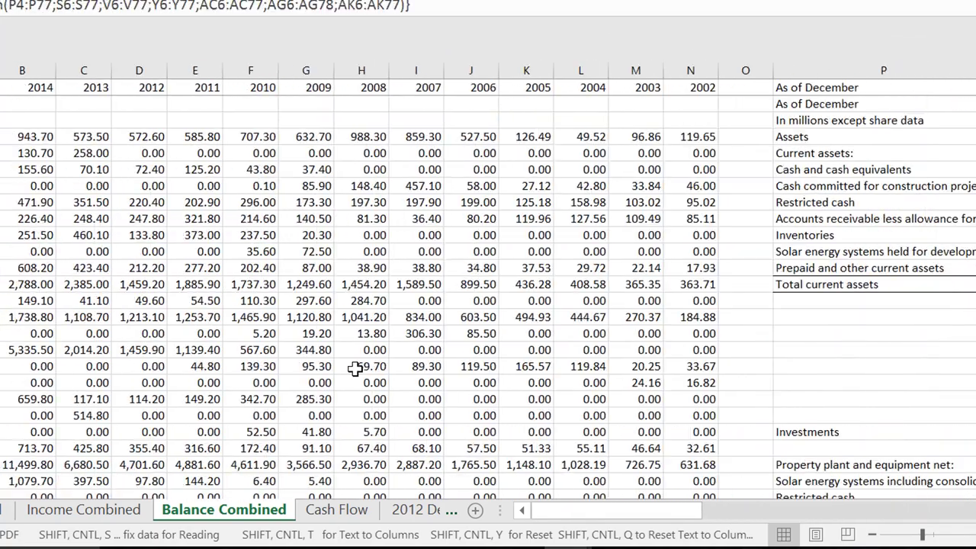
Move from the union labels across the combined year columns to the 2014 source balance sheet
{"action": "key", "text": "Right"}
{"action": "key", "text": "Right"}
{"action": "key", "text": "Right"}
{"action": "key", "text": "Right"}
{"action": "key", "text": "Right"}
{"action": "key", "text": "Right"}
{"action": "key", "text": "Right"}
{"action": "key", "text": "Right"}
{"action": "key", "text": "Right"}
{"action": "key", "text": "Right"}
{"action": "key", "text": "Right"}
{"action": "key", "text": "Right"}
{"action": "key", "text": "Right"}
{"action": "key", "text": "Right"}
{"action": "key", "text": "Right"}
Go down column Q of the 2014 source balance sheet to the Accrued liabilities row
{"action": "key", "text": "Down"}
{"action": "key", "text": "Down"}
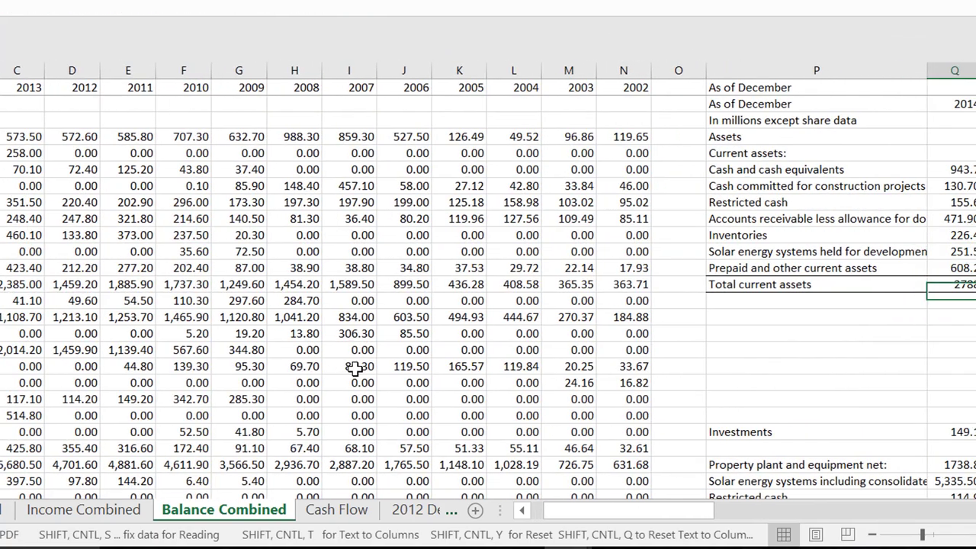
{"action": "key", "text": "Down"}
{"action": "key", "text": "Down"}
{"action": "key", "text": "Down"}
{"action": "key", "text": "Down"}
{"action": "key", "text": "Down"}
{"action": "key", "text": "Down"}
{"action": "key", "text": "Down"}
{"action": "key", "text": "Down"}
{"action": "key", "text": "Down"}
{"action": "key", "text": "Down"}
{"action": "key", "text": "Down"}
{"action": "key", "text": "Down"}
{"action": "key", "text": "Down"}
{"action": "key", "text": "Down"}
{"action": "key", "text": "Down"}
{"action": "key", "text": "Down"}
{"action": "key", "text": "Down"}
{"action": "key", "text": "Down"}
{"action": "key", "text": "Down"}
{"action": "key", "text": "Down"}
{"action": "key", "text": "Down"}
{"action": "key", "text": "Down"}
{"action": "key", "text": "Down"}
{"action": "key", "text": "Down"}
{"action": "key", "text": "Down"}
{"action": "key", "text": "Down"}
{"action": "key", "text": "Down"}
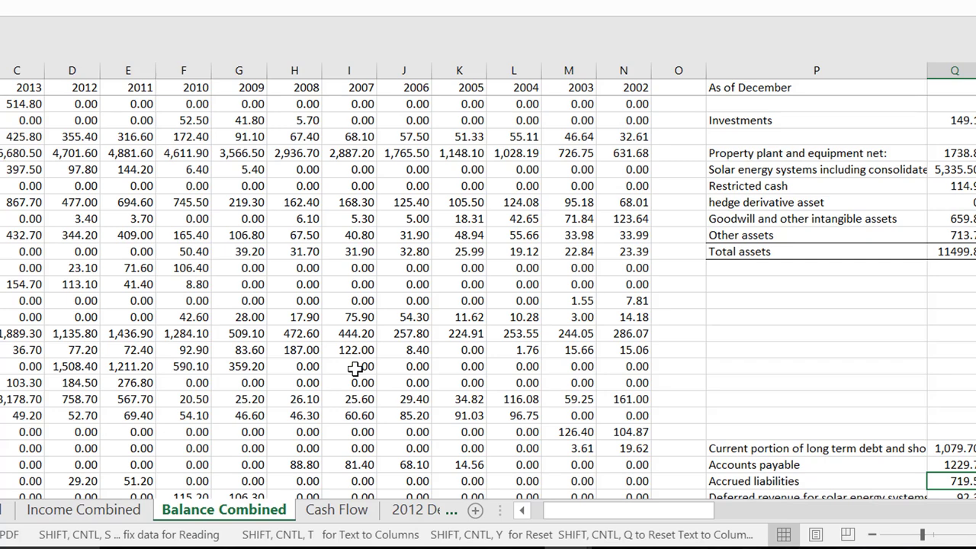
Go back through the Summary Combined and Business and Financial Risk sheets to the Funds from Operations/Total Debt Guidelines tables
{"action": "key", "text": "ctrl+Page_Up"}
{"action": "key", "text": "ctrl+Page_Up"}
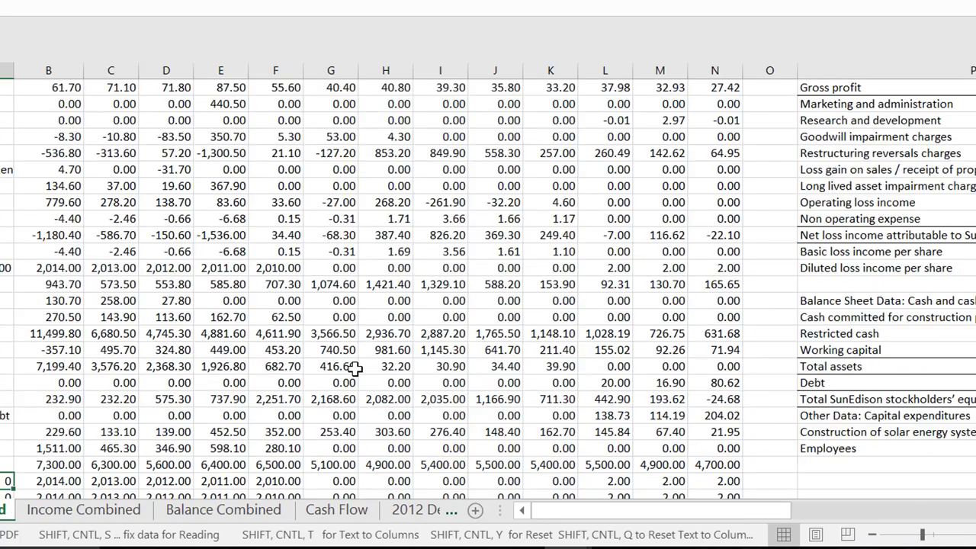
{"action": "key", "text": "ctrl+Page_Up"}
{"action": "key", "text": "ctrl+Page_Up"}
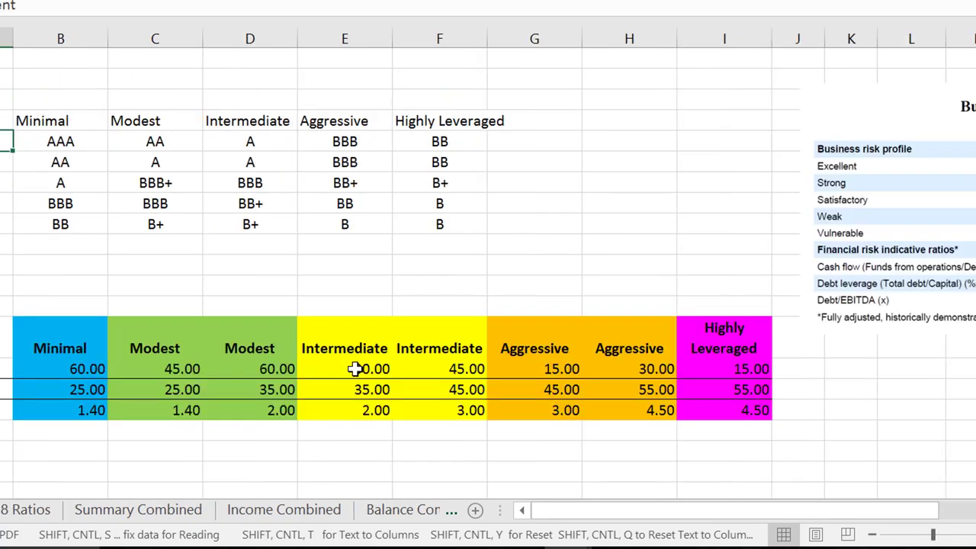
{"action": "key", "text": "ctrl+Page_Up"}
{"action": "key", "text": "ctrl+Page_Up"}
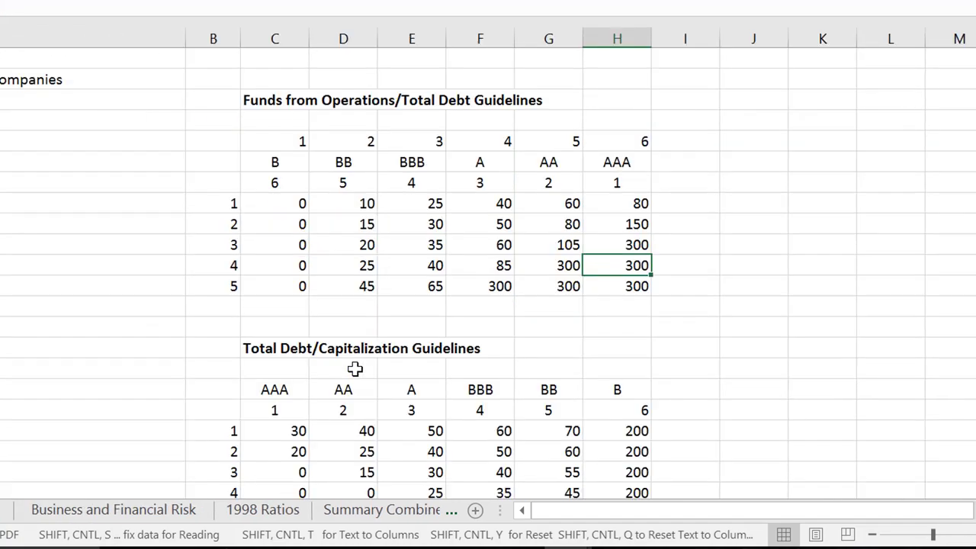
Continue back through the benchmark ratio and Debt 2014 (2) sheets to the Summary sheet with the Less Interest Expense chart
{"action": "key", "text": "ctrl+Page_Up"}
{"action": "key", "text": "ctrl+Page_Up"}
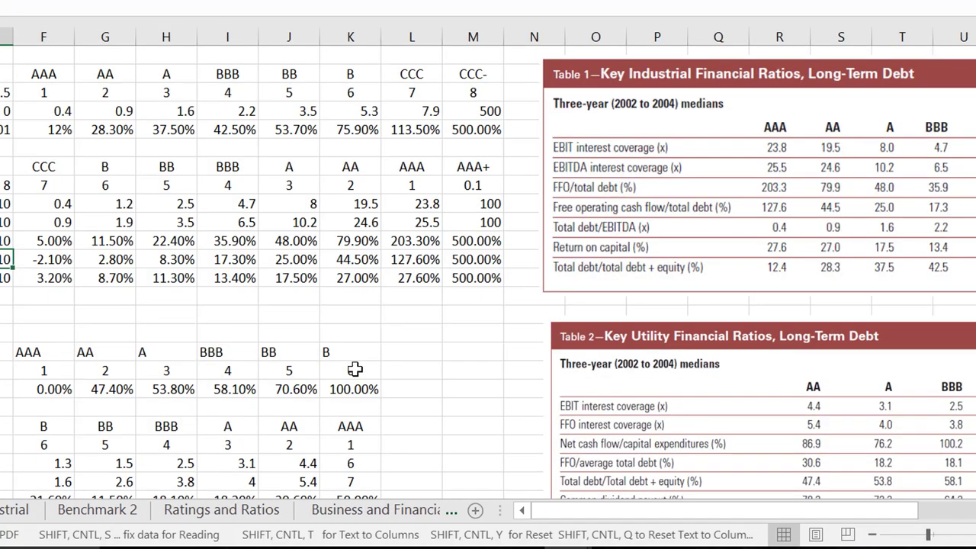
{"action": "key", "text": "ctrl+Page_Up"}
{"action": "key", "text": "ctrl+Page_Up"}
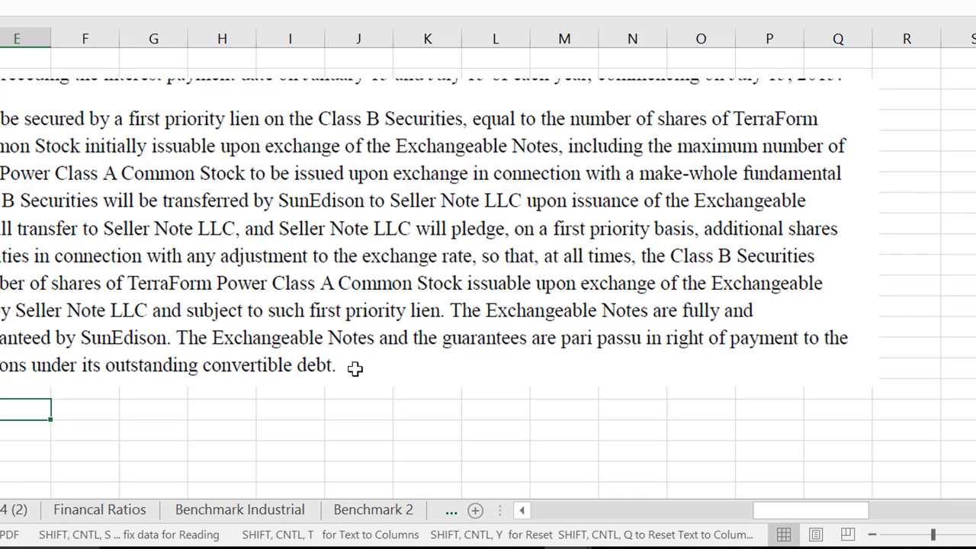
{"action": "key", "text": "ctrl+Page_Up"}
{"action": "key", "text": "ctrl+Page_Up"}
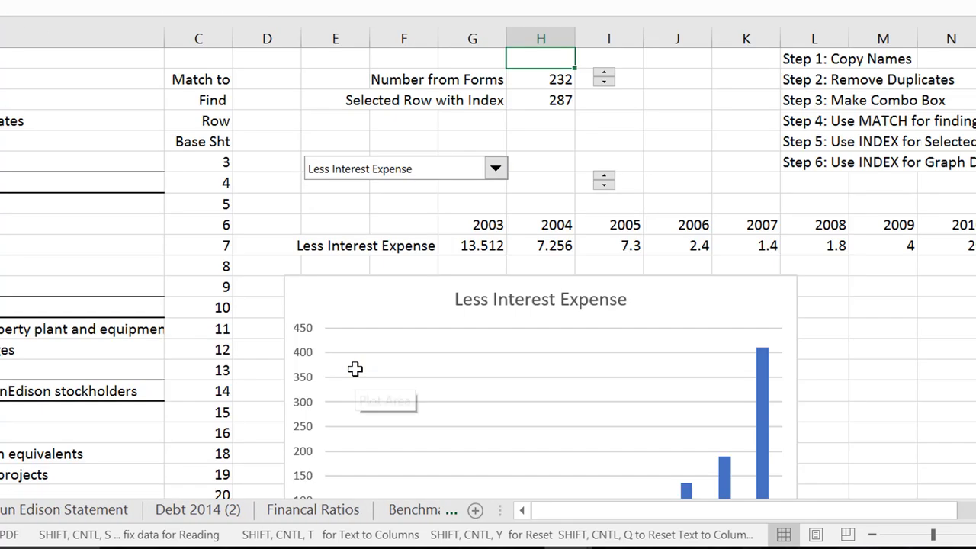
Examine the six-step list on the Summary sheet for building the combo box, MATCH and INDEX graph
{"action": "key", "text": "Right"}
{"action": "key", "text": "Right"}
{"action": "key", "text": "Right"}
{"action": "key", "text": "Right"}
{"action": "key", "text": "Right"}
{"action": "key", "text": "Right"}
{"action": "key", "text": "Right"}
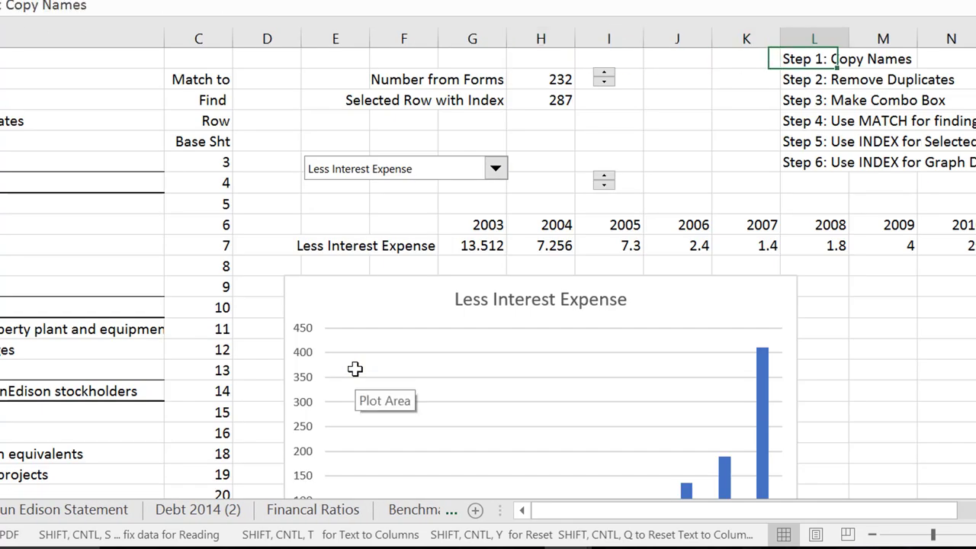
{"action": "key", "text": "Right"}
{"action": "key", "text": "Left"}
{"action": "key", "text": "Left"}
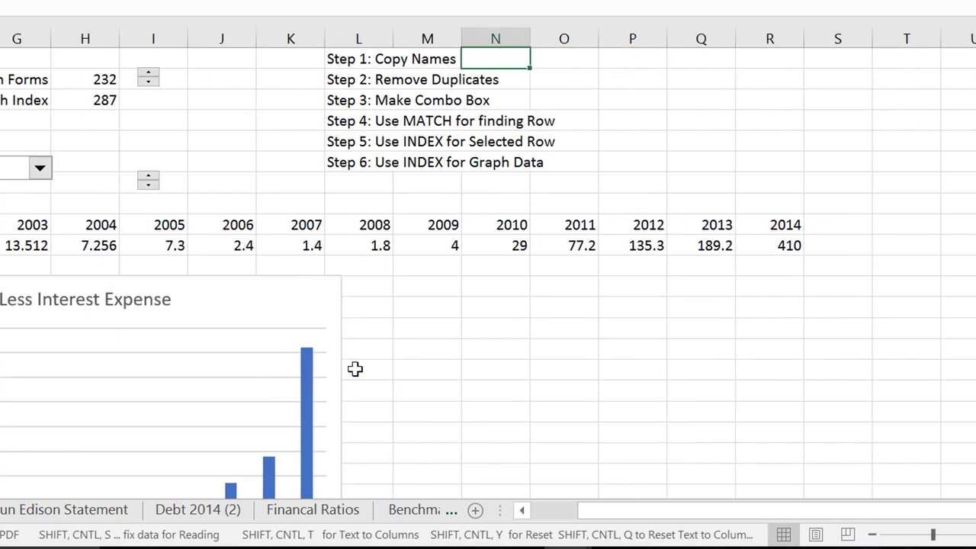
{"action": "key", "text": "Left"}
{"action": "key", "text": "Left"}
{"action": "key", "text": "Down"}
View the case study outline on the Points sheet and switch to the Total Statements sheet
{"action": "key", "text": "ctrl+Page_Up"}
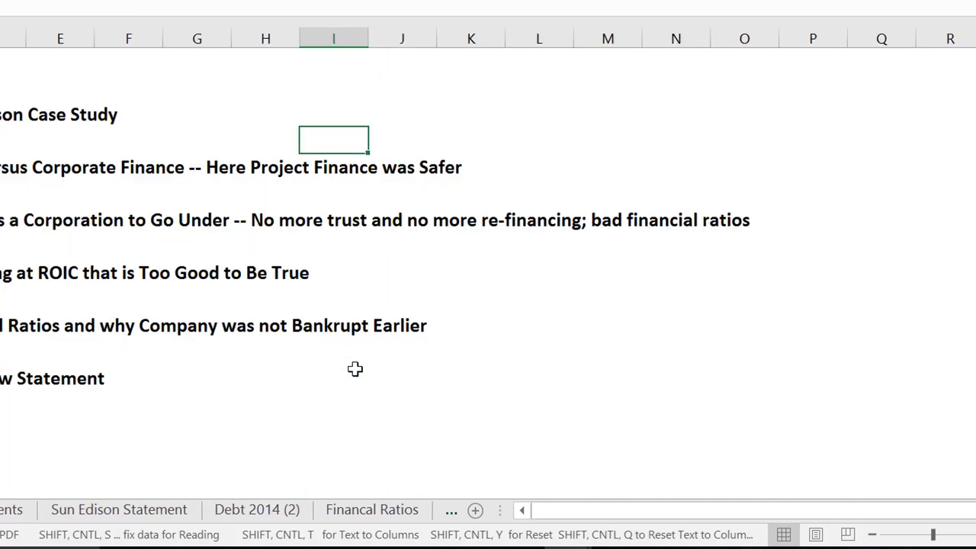
{"action": "key", "text": "ctrl+Page_Down"}
{"action": "key", "text": "ctrl+Page_Up"}
{"action": "key", "text": "ctrl+Page_Up"}
Go down column B of Total Statements past the Balance Sheet section to the ROIC row 278
{"action": "key", "text": "Page_Down"}
{"action": "key", "text": "Page_Down"}
{"action": "key", "text": "Page_Down"}
{"action": "key", "text": "Page_Down"}
{"action": "key", "text": "Page_Down"}
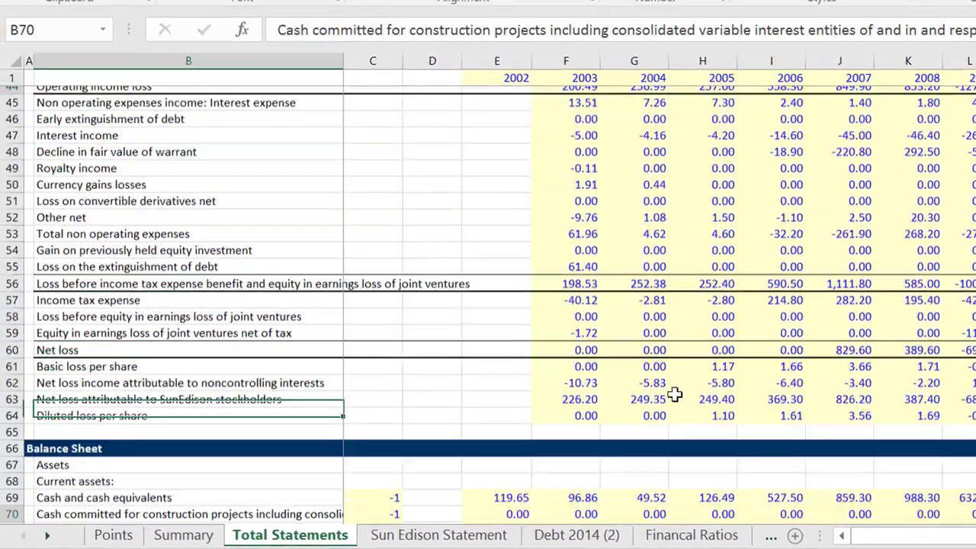
{"action": "key", "text": "Page_Down"}
{"action": "key", "text": "Page_Down"}
{"action": "key", "text": "Page_Down"}
{"action": "key", "text": "Page_Down"}
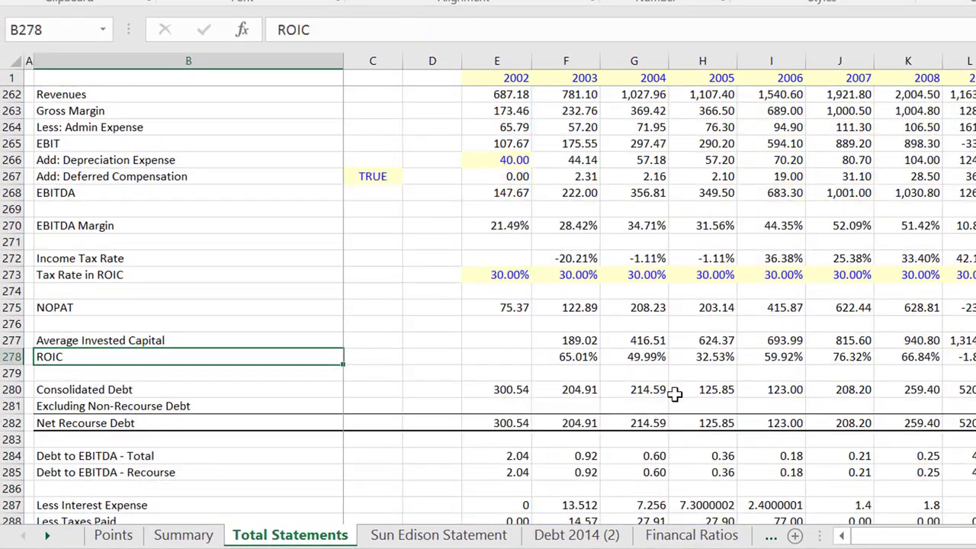
Go back up column B of Total Statements to row 257, above the Ratio Analysis section
{"action": "key", "text": "Up"}
{"action": "key", "text": "Up"}
{"action": "key", "text": "Up"}
{"action": "key", "text": "Up"}
{"action": "key", "text": "Up"}
{"action": "key", "text": "Up"}
{"action": "key", "text": "Up"}
{"action": "key", "text": "Up"}
{"action": "key", "text": "Up"}
{"action": "key", "text": "Up"}
{"action": "key", "text": "Up"}
{"action": "key", "text": "Up"}
{"action": "key", "text": "Up"}
{"action": "key", "text": "Up"}
{"action": "key", "text": "Up"}
{"action": "key", "text": "Up"}
{"action": "key", "text": "Up"}
{"action": "key", "text": "Up"}
{"action": "key", "text": "Up"}
{"action": "key", "text": "Up"}
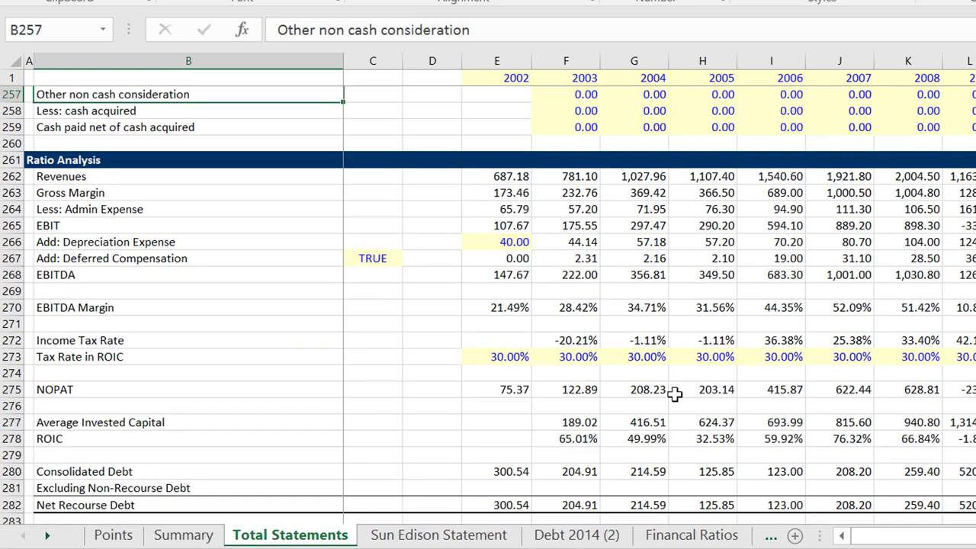
Select the Ratio Analysis labels in column B from Revenues down to Net Recourse Debt
{"action": "key", "text": "Down"}
{"action": "key", "text": "Down"}
{"action": "key", "text": "Down"}
{"action": "key", "text": "Down"}
{"action": "key", "text": "Down"}
{"action": "key", "text": "shift+Down"}
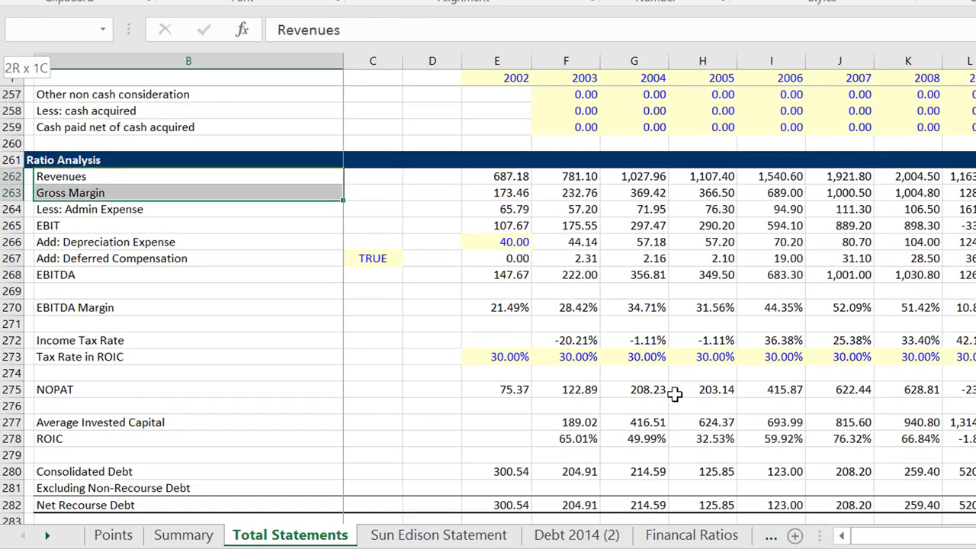
{"action": "key", "text": "shift+Down"}
{"action": "key", "text": "shift+Down"}
{"action": "key", "text": "shift+Down"}
{"action": "key", "text": "shift+Down"}
{"action": "key", "text": "shift+Down"}
{"action": "key", "text": "shift+Down"}
{"action": "key", "text": "shift+Down"}
{"action": "key", "text": "shift+Down"}
{"action": "key", "text": "shift+Down"}
{"action": "key", "text": "shift+Down"}
{"action": "key", "text": "shift+Down"}
{"action": "key", "text": "shift+Down"}
{"action": "key", "text": "shift+Down"}
{"action": "key", "text": "shift+Down"}
{"action": "key", "text": "shift+Down"}
{"action": "key", "text": "shift+Down"}
{"action": "key", "text": "shift+Down"}
{"action": "key", "text": "shift+Down"}
{"action": "key", "text": "shift+Down"}
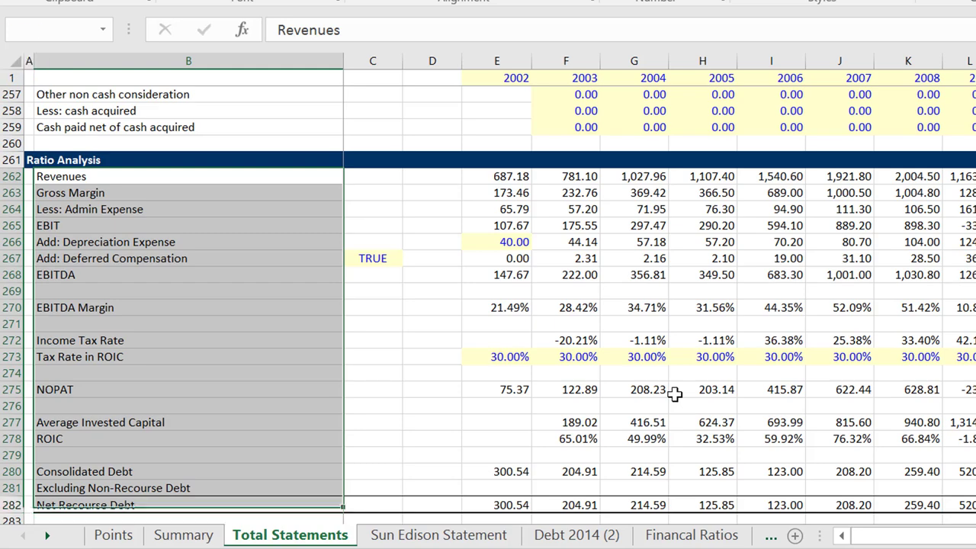
Go down column B through the debt, FFO and interest coverage ratios to the Opening Balance row 304
{"action": "key", "text": "Up"}
{"action": "key", "text": "Down"}
{"action": "key", "text": "Down"}
{"action": "key", "text": "Down"}
{"action": "key", "text": "Down"}
{"action": "key", "text": "Down"}
{"action": "key", "text": "Down"}
{"action": "key", "text": "Down"}
{"action": "key", "text": "Down"}
{"action": "key", "text": "Down"}
{"action": "key", "text": "Down"}
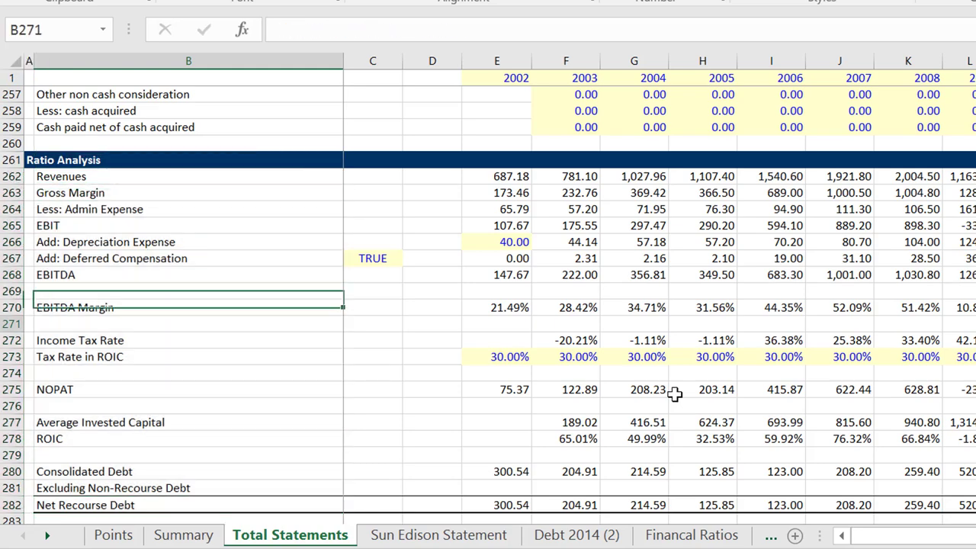
{"action": "key", "text": "Down"}
{"action": "key", "text": "Down"}
{"action": "key", "text": "Down"}
{"action": "key", "text": "Down"}
{"action": "key", "text": "Down"}
{"action": "key", "text": "Down"}
{"action": "key", "text": "Down"}
{"action": "key", "text": "Down"}
{"action": "key", "text": "Down"}
{"action": "key", "text": "Down"}
{"action": "key", "text": "Down"}
{"action": "key", "text": "Down"}
{"action": "key", "text": "Down"}
{"action": "key", "text": "Down"}
{"action": "key", "text": "Down"}
{"action": "key", "text": "Down"}
{"action": "key", "text": "Down"}
{"action": "key", "text": "Down"}
{"action": "key", "text": "Down"}
{"action": "key", "text": "Down"}
{"action": "key", "text": "Up"}
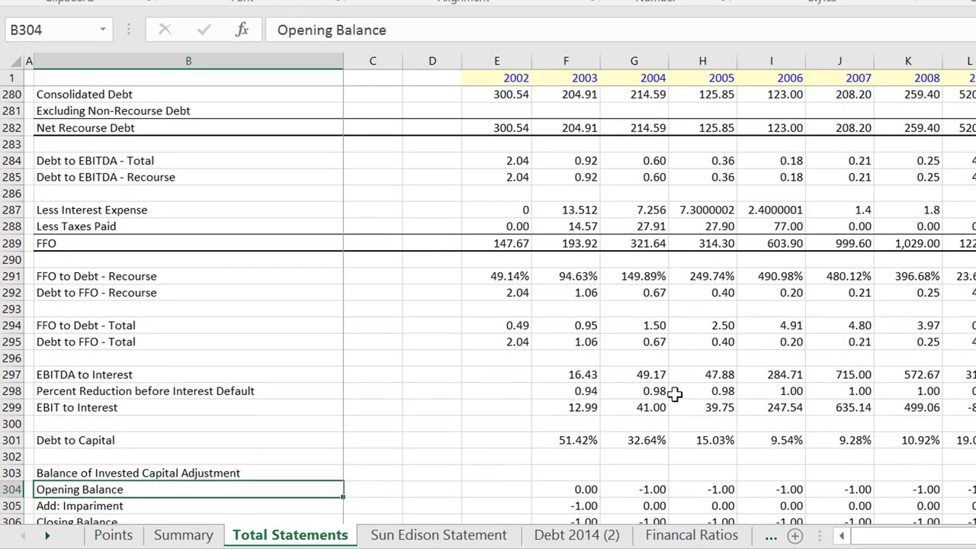
Return up column B past the debt ratios and ROIC to the Ratio Analysis heading in row 261
{"action": "key", "text": "Up"}
{"action": "key", "text": "Up"}
{"action": "key", "text": "Up"}
{"action": "key", "text": "Up"}
{"action": "key", "text": "Up"}
{"action": "key", "text": "Up"}
{"action": "key", "text": "Up"}
{"action": "key", "text": "Up"}
{"action": "key", "text": "Up"}
{"action": "key", "text": "Up"}
{"action": "key", "text": "Up"}
{"action": "key", "text": "Up"}
{"action": "key", "text": "Up"}
{"action": "key", "text": "Up"}
{"action": "key", "text": "Up"}
{"action": "key", "text": "Up"}
{"action": "key", "text": "Up"}
{"action": "key", "text": "Up"}
{"action": "key", "text": "Up"}
{"action": "key", "text": "Up"}
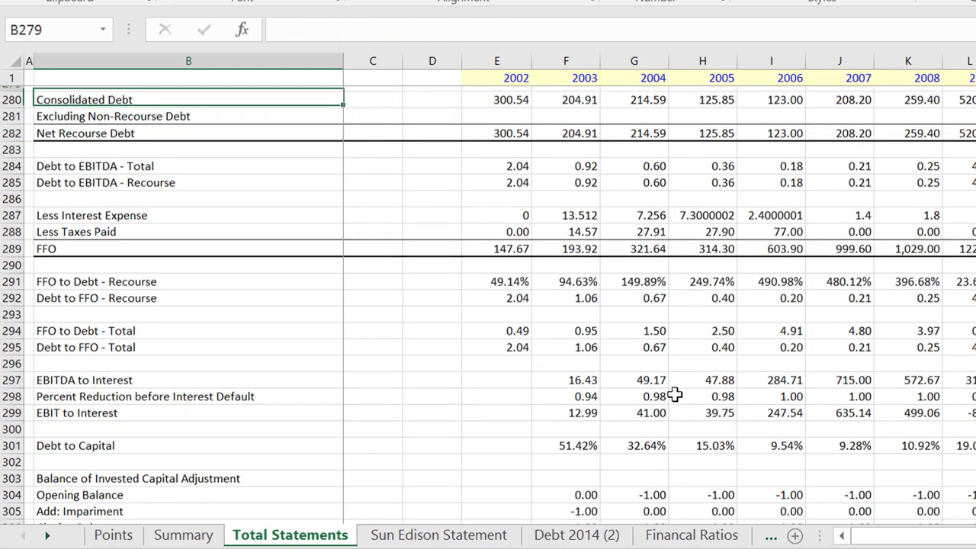
{"action": "key", "text": "Up"}
{"action": "key", "text": "Up"}
{"action": "key", "text": "Up"}
{"action": "key", "text": "Up"}
{"action": "key", "text": "Up"}
{"action": "key", "text": "Up"}
{"action": "key", "text": "Up"}
{"action": "key", "text": "Up"}
{"action": "key", "text": "Up"}
{"action": "key", "text": "Up"}
{"action": "key", "text": "Up"}
{"action": "key", "text": "Up"}
{"action": "key", "text": "Up"}
{"action": "key", "text": "Up"}
{"action": "key", "text": "Up"}
{"action": "key", "text": "Up"}
{"action": "key", "text": "Up"}
{"action": "key", "text": "Up"}
{"action": "key", "text": "Up"}
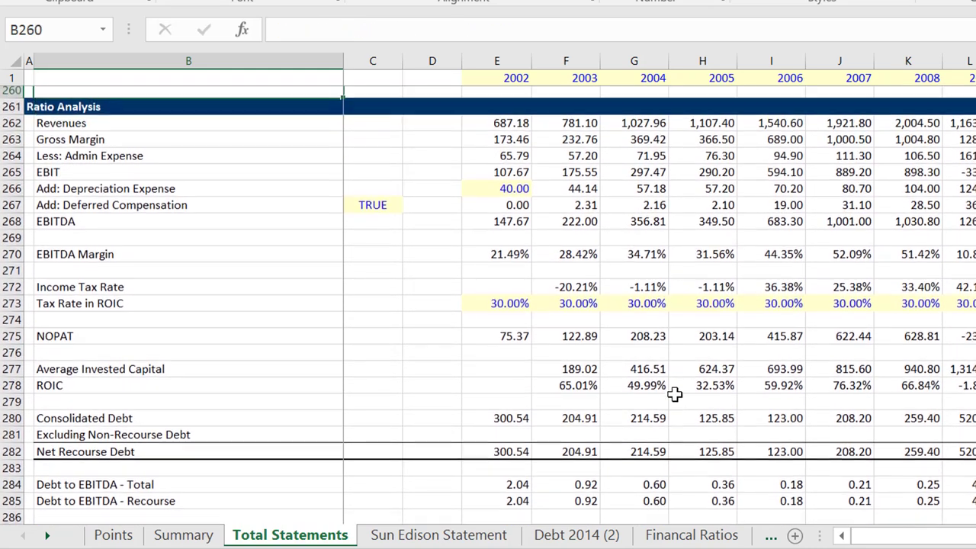
{"action": "key", "text": "Down"}
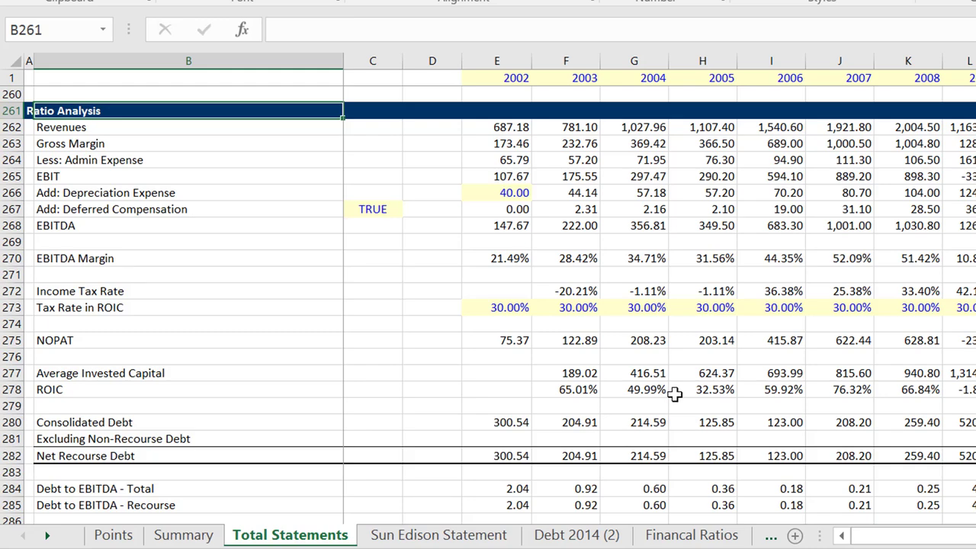
Add a new worksheet between the Points and Summary sheets and name it Ratio Page
{"action": "key", "text": "ctrl+Page_Up"}
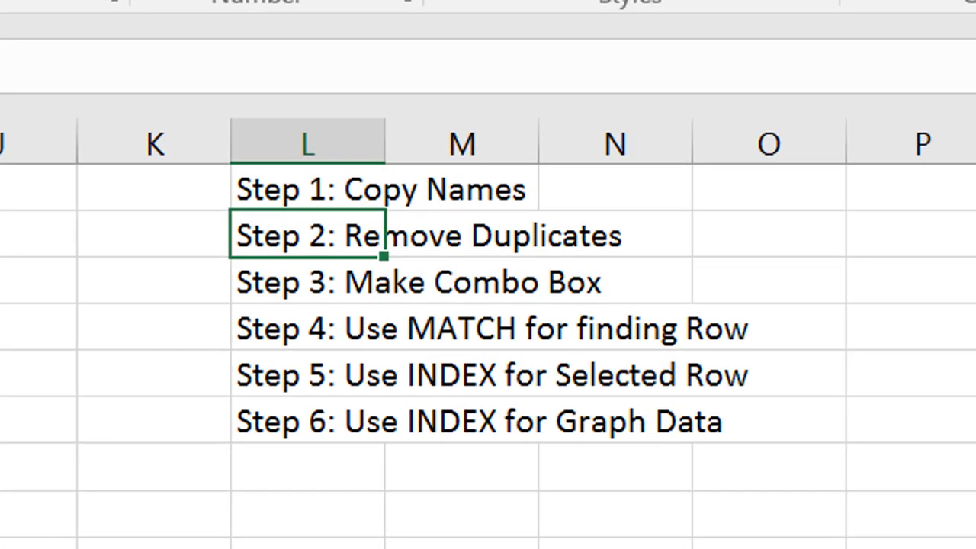
{"action": "key", "text": "Up"}
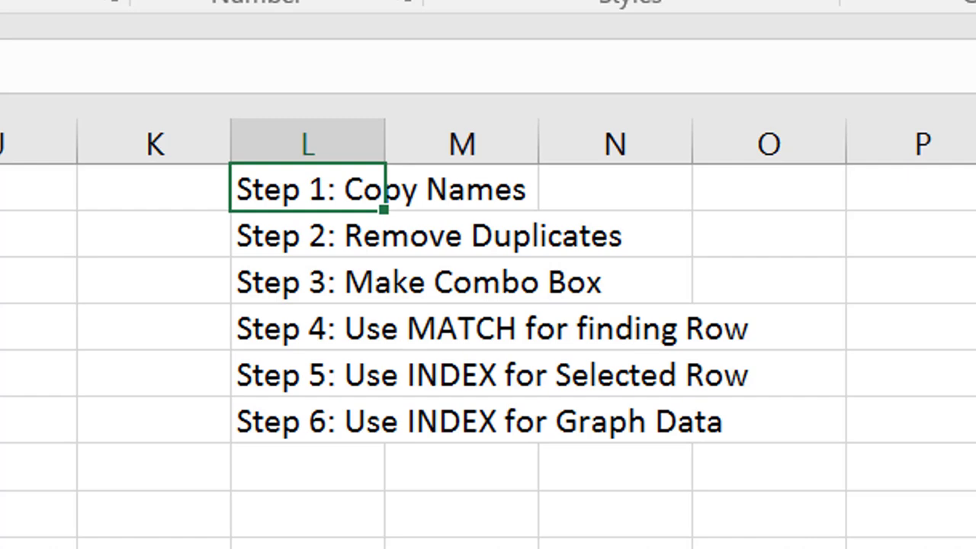
{"action": "left_click", "coordinate": [205, 518]}
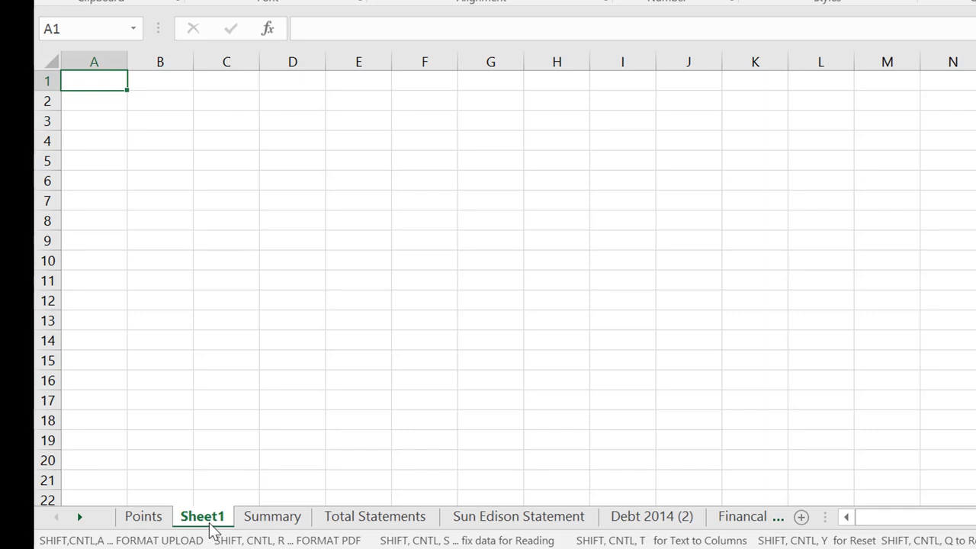
{"action": "double_click", "coordinate": [209, 523]}
{"action": "key", "text": "BackSpace"}
{"action": "type", "text": "Rati"}
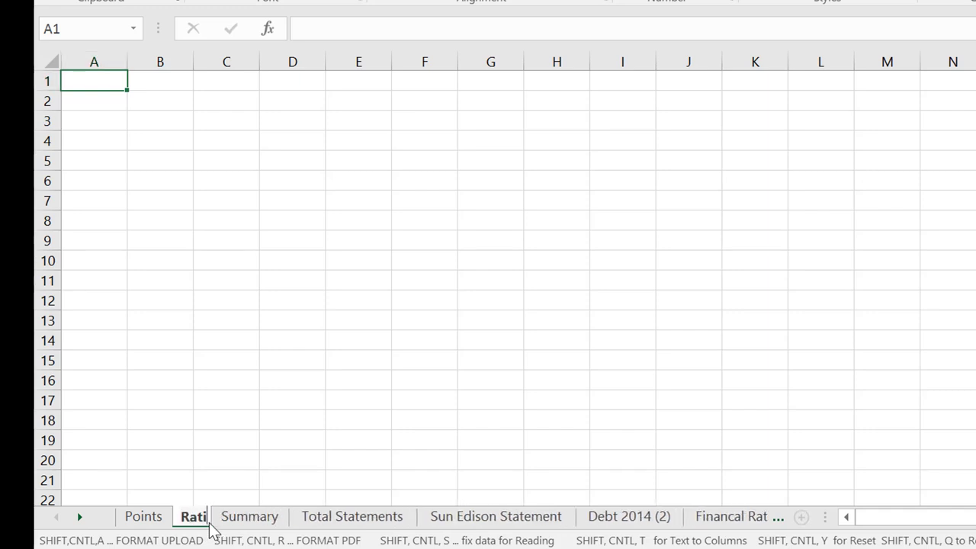
{"action": "type", "text": "o Page"}
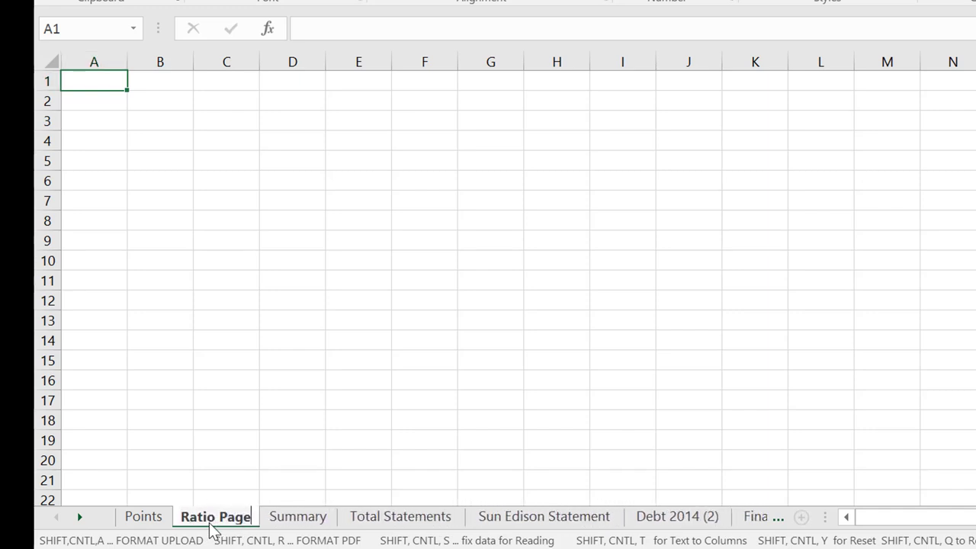
{"action": "key", "text": "Return"}
On the Summary sheet, extend the Step 3 note in L3 to read "Step 3: Make Combo Box and get code number"
{"action": "key", "text": "ctrl+Page_Down"}
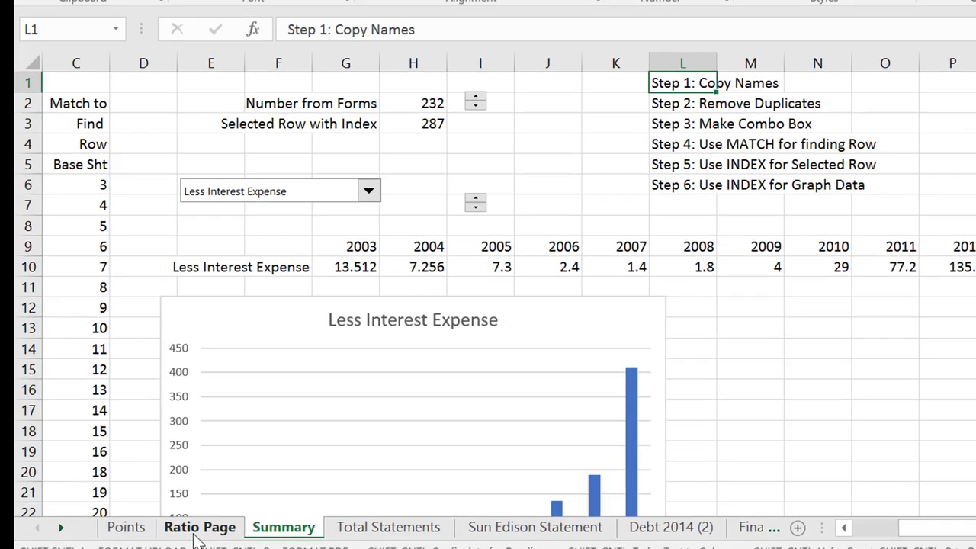
{"action": "key", "text": "Down"}
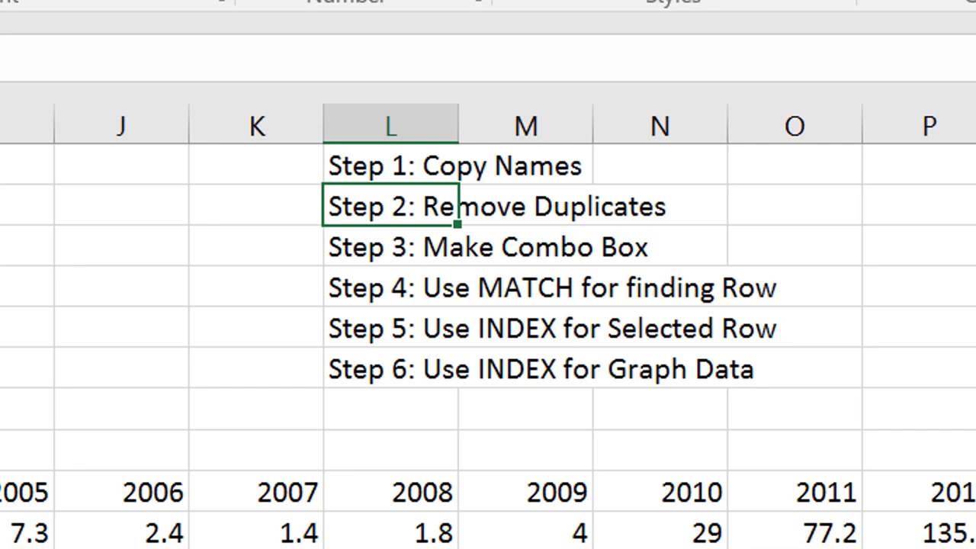
{"action": "key", "text": "Down"}
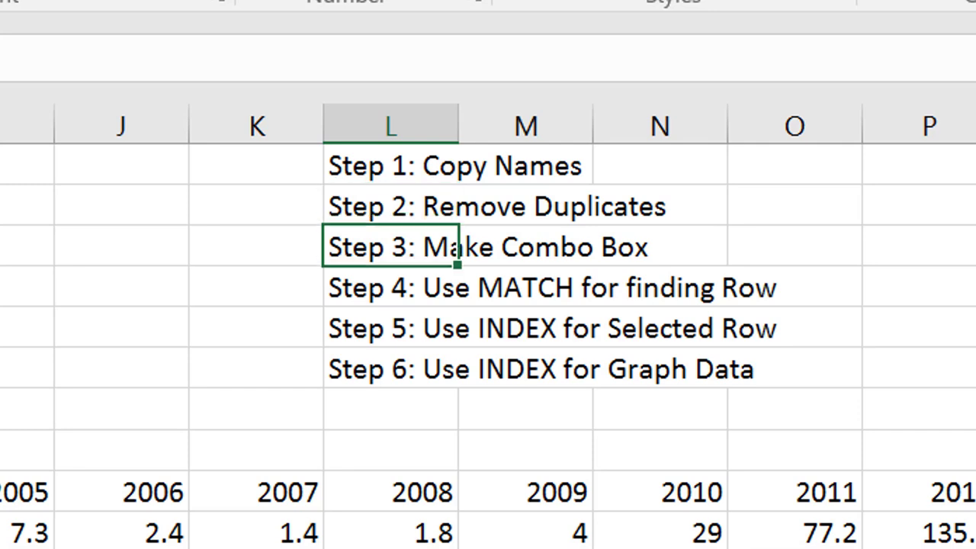
{"action": "type", "text": "and get co"}
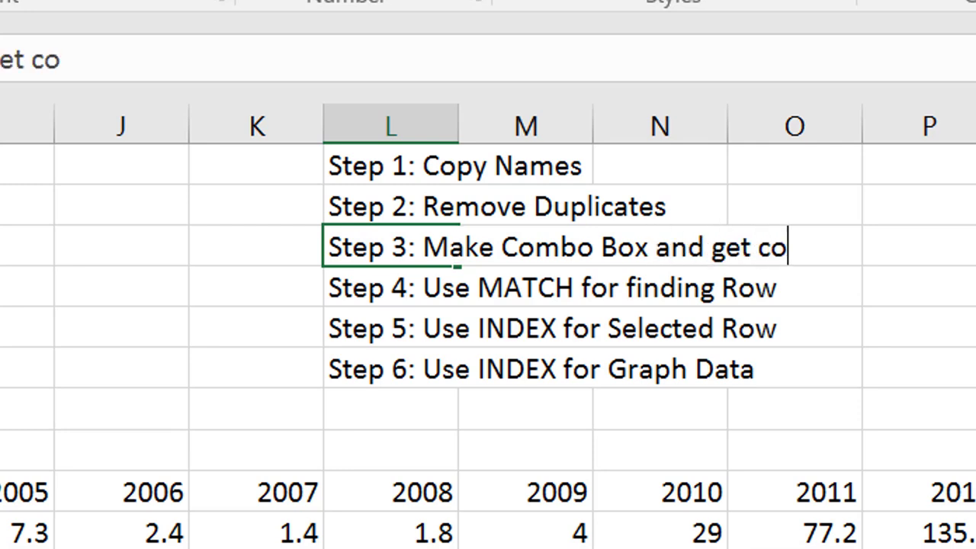
{"action": "type", "text": "de number"}
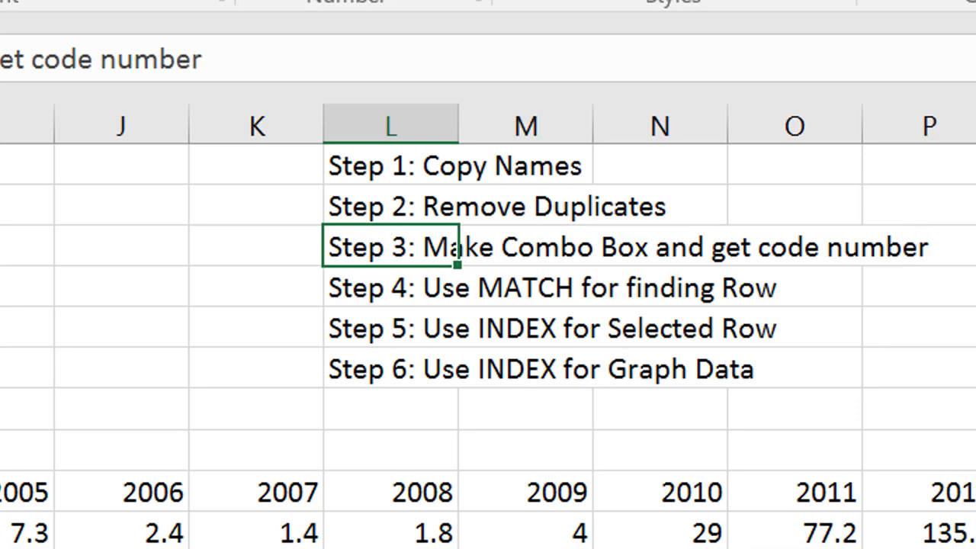
{"action": "key", "text": "Return"}
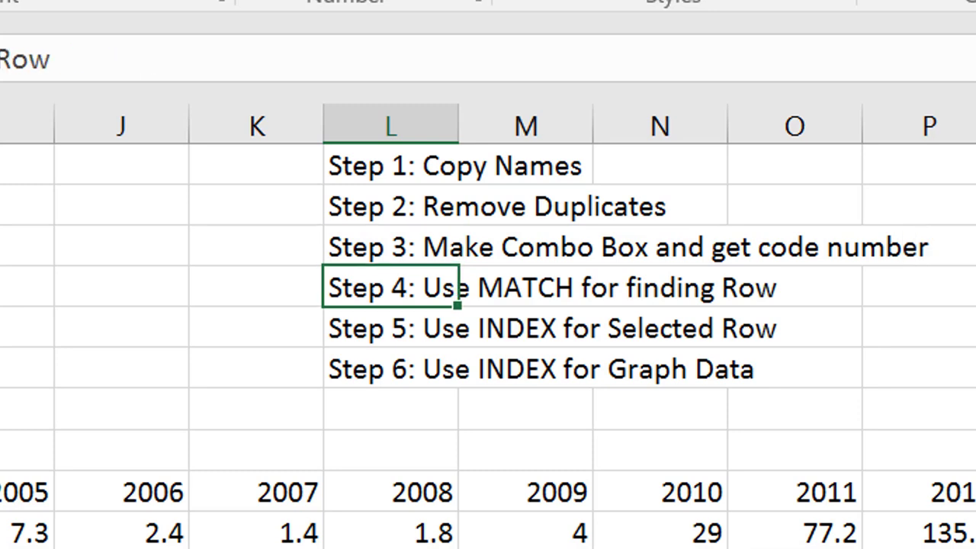
Extend the Step 4 note in L4 to read "Step 4: Use MATCH for finding Row in the other sheet"
{"action": "type", "text": "in toh"}
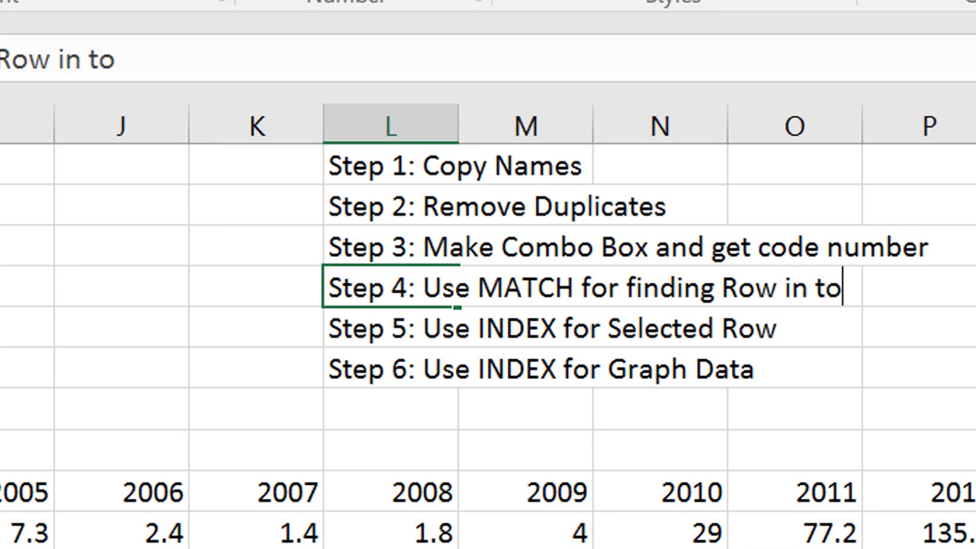
{"action": "key", "text": "BackSpace"}
{"action": "key", "text": "BackSpace"}
{"action": "key", "text": "BackSpace"}
{"action": "type", "text": "the other she"}
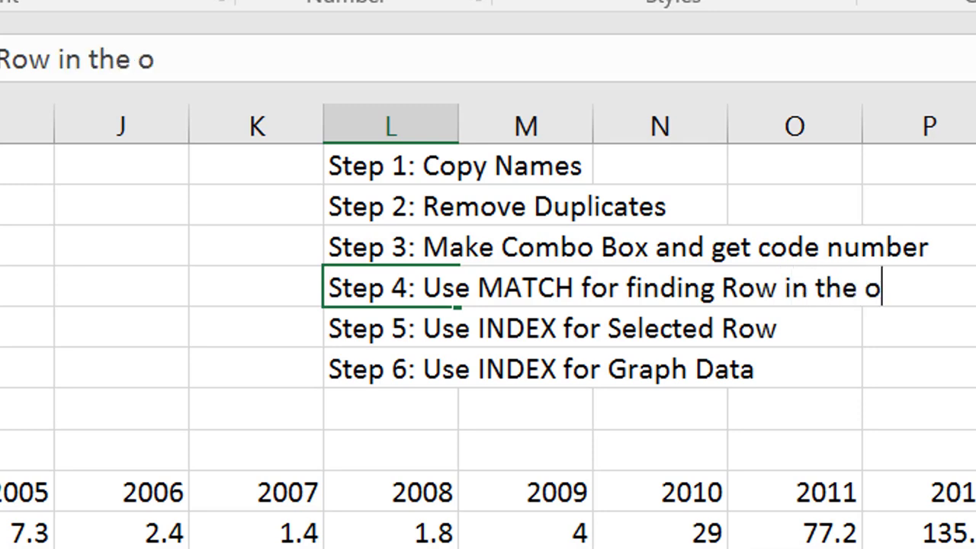
{"action": "type", "text": "et"}
{"action": "key", "text": "Return"}
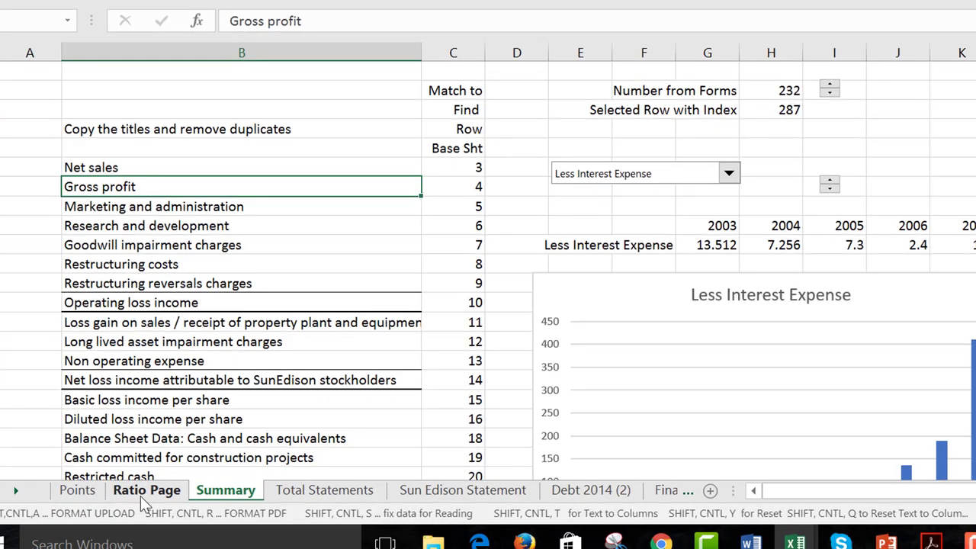
Look through the de-duplicated titles in column B and their matched row numbers on Summary, returning to Gross profit
{"action": "key", "text": "Page_Down"}
{"action": "key", "text": "Page_Down"}
{"action": "key", "text": "Page_Down"}
{"action": "key", "text": "Page_Down"}
{"action": "key", "text": "Page_Down"}
{"action": "key", "text": "Page_Down"}
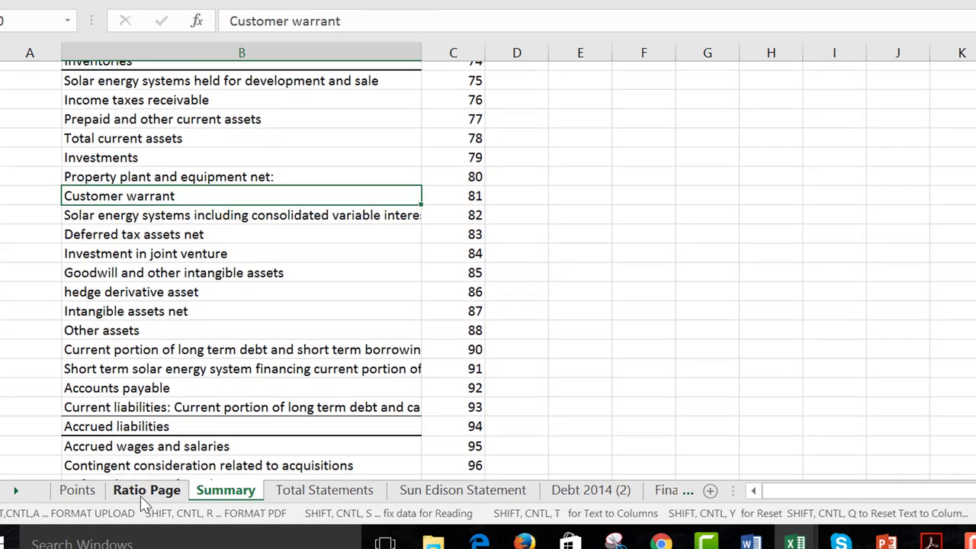
{"action": "key", "text": "Page_Up"}
{"action": "key", "text": "Page_Up"}
{"action": "key", "text": "Page_Up"}
{"action": "key", "text": "Page_Up"}
{"action": "key", "text": "Page_Up"}
{"action": "key", "text": "Page_Up"}
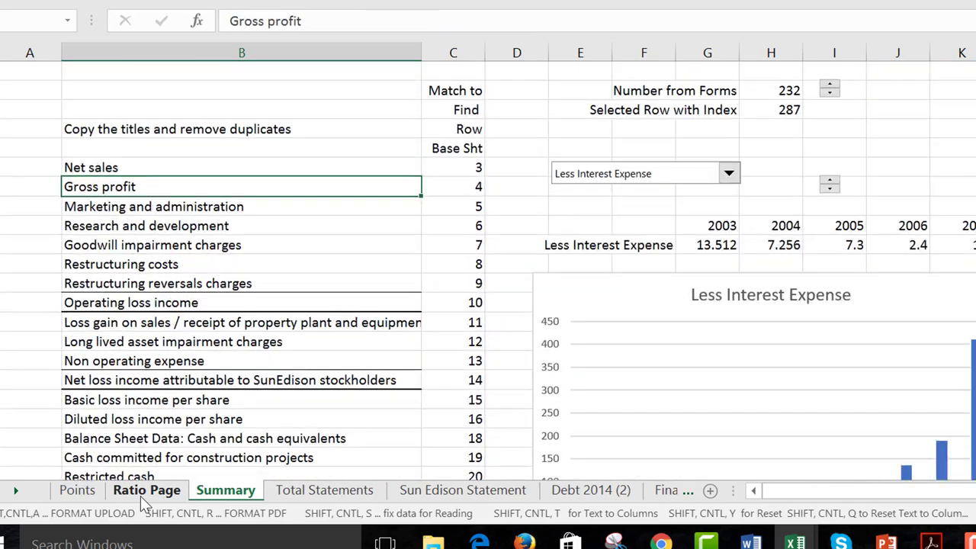
Inspect the MATCH formula in C6 that finds the Net sales row in Total Statements
{"action": "key", "text": "Right"}
{"action": "key", "text": "Up"}
{"action": "key", "text": "F2"}
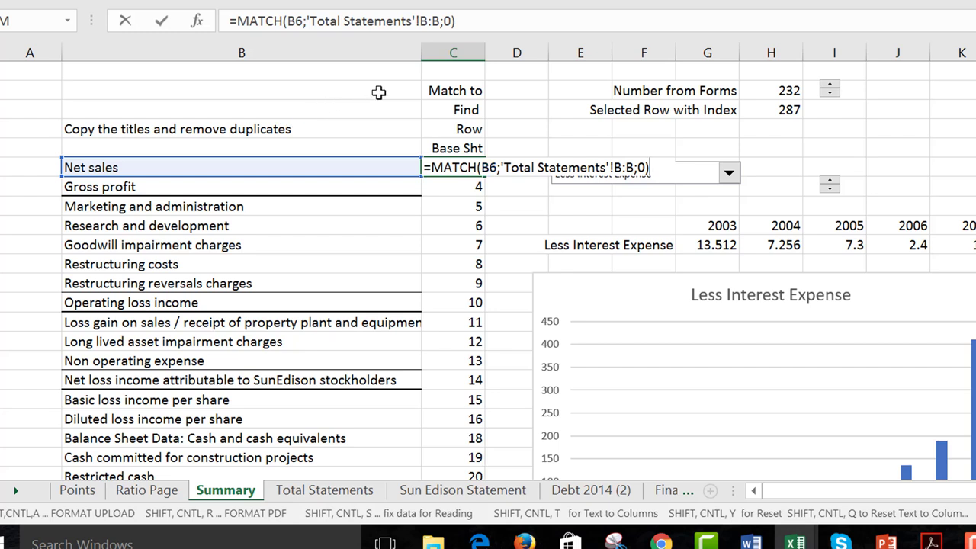
{"action": "key", "text": "Return"}
{"action": "key", "text": "Up"}
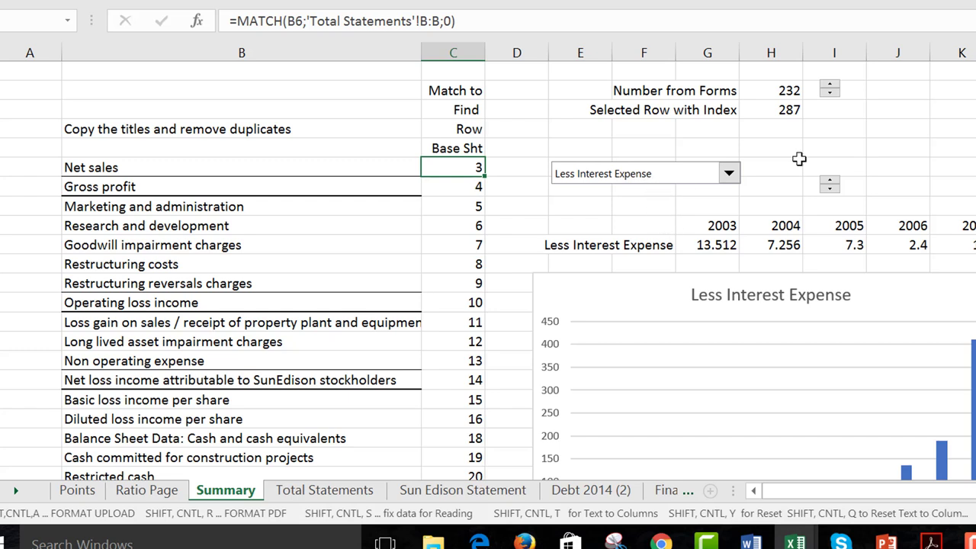
Inspect the INDEX formula in H3 that converts the combo box number into the selected row from column C
{"action": "key", "text": "Right"}
{"action": "key", "text": "Right"}
{"action": "key", "text": "Right"}
{"action": "key", "text": "Right"}
{"action": "key", "text": "Right"}
{"action": "key", "text": "Right"}
{"action": "key", "text": "Right"}
{"action": "key", "text": "Right"}
{"action": "key", "text": "Right"}
{"action": "key", "text": "Right"}
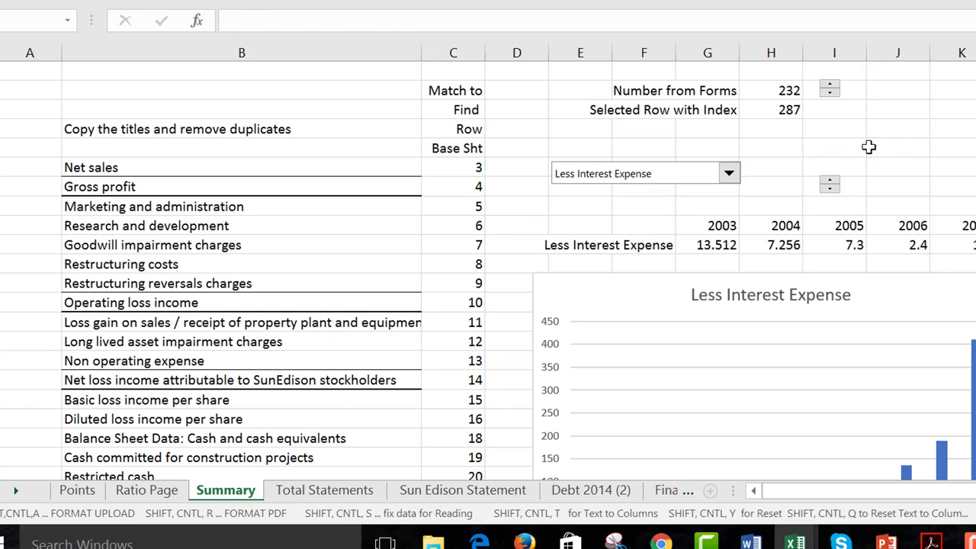
{"action": "key", "text": "Left"}
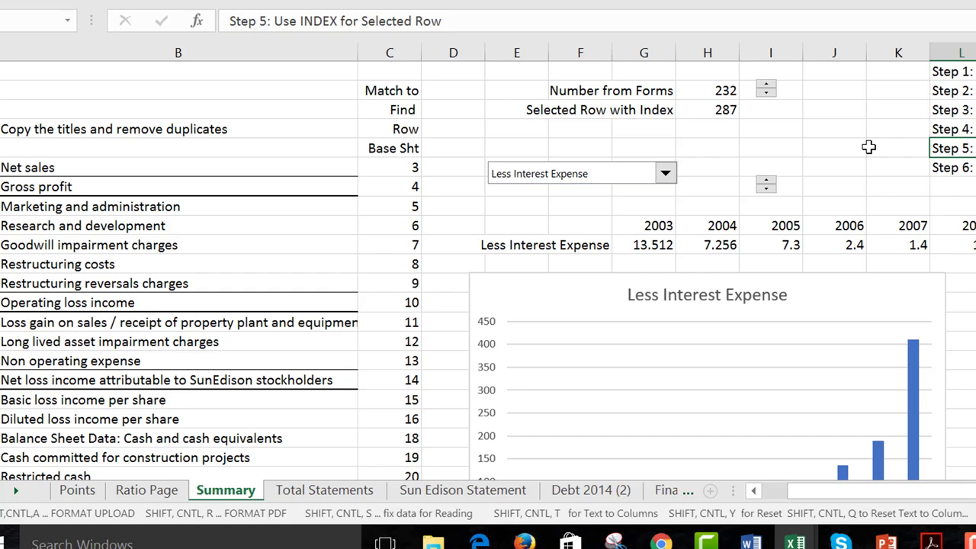
{"action": "key", "text": "Left"}
{"action": "key", "text": "Left"}
{"action": "key", "text": "Left"}
{"action": "key", "text": "Up"}
{"action": "key", "text": "Up"}
{"action": "key", "text": "Left"}
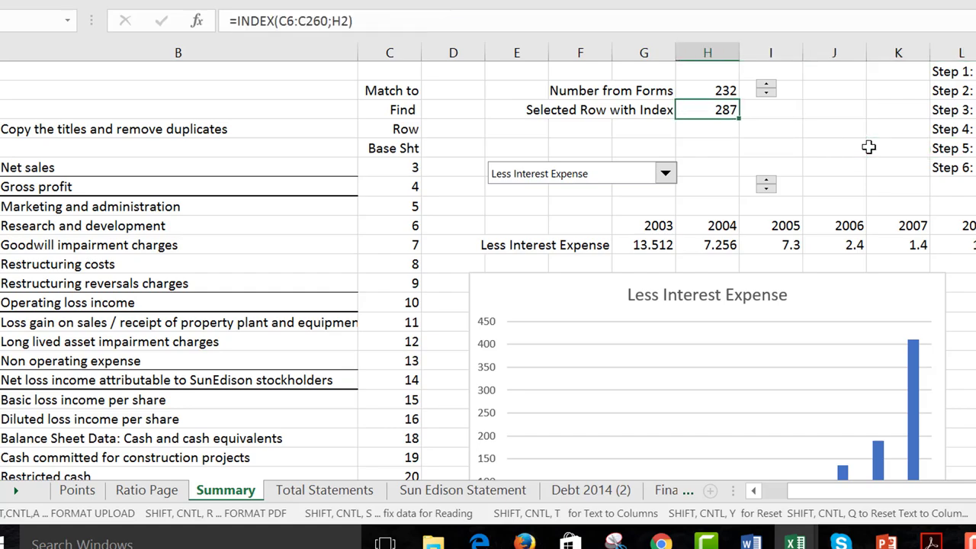
{"action": "key", "text": "F2"}
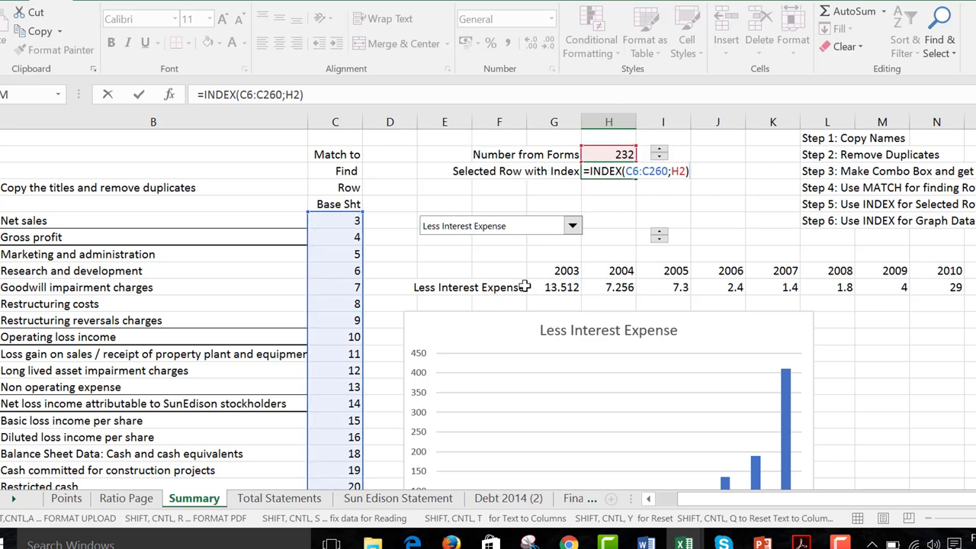
{"action": "key", "text": "Return"}
Inspect the INDEX formula in F10 that pulls the selected title from column B of Total Statements
{"action": "key", "text": "Down"}
{"action": "key", "text": "Down"}
{"action": "key", "text": "Down"}
{"action": "key", "text": "Down"}
{"action": "key", "text": "Down"}
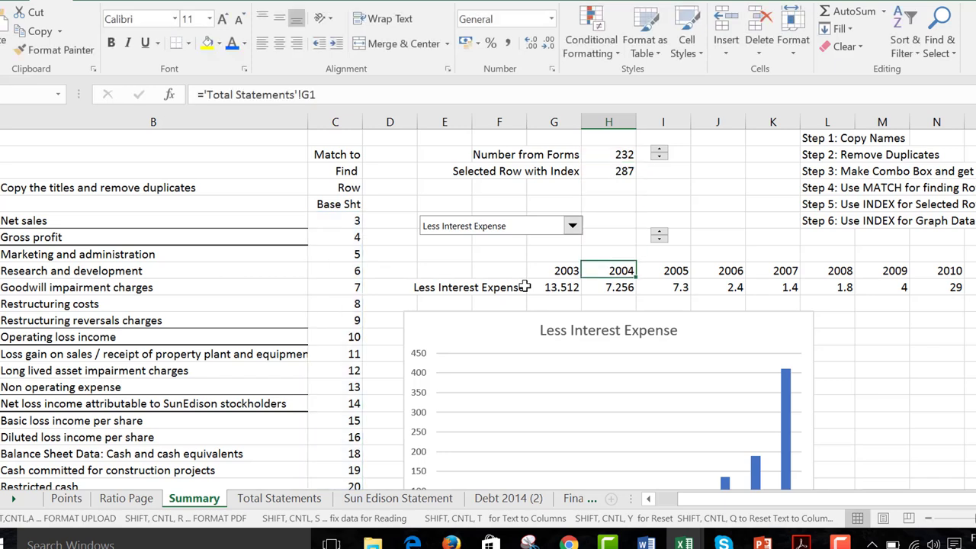
{"action": "key", "text": "Left"}
{"action": "left_click", "coordinate": [524, 286]}
{"action": "key", "text": "Left"}
{"action": "key", "text": "F2"}
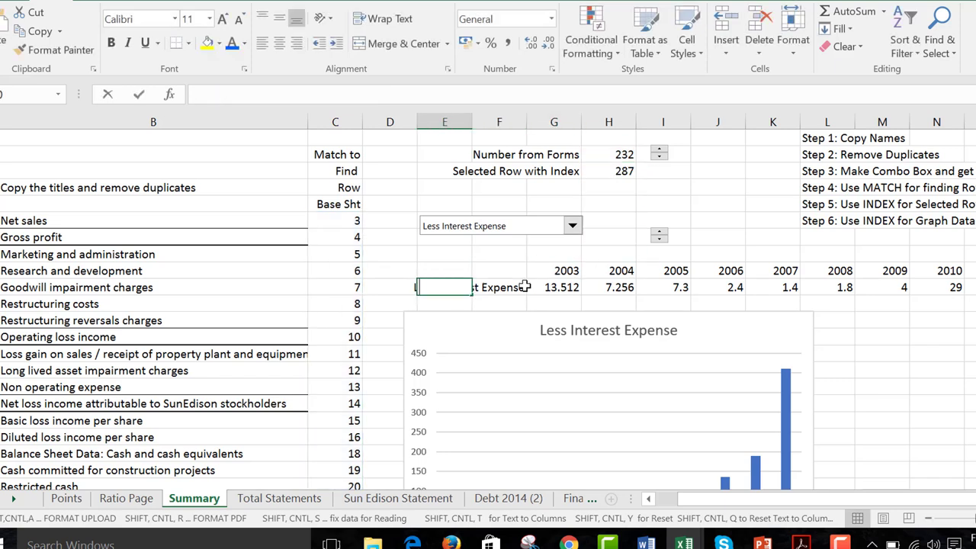
{"action": "key", "text": "Escape"}
{"action": "key", "text": "Right"}
{"action": "key", "text": "F2"}
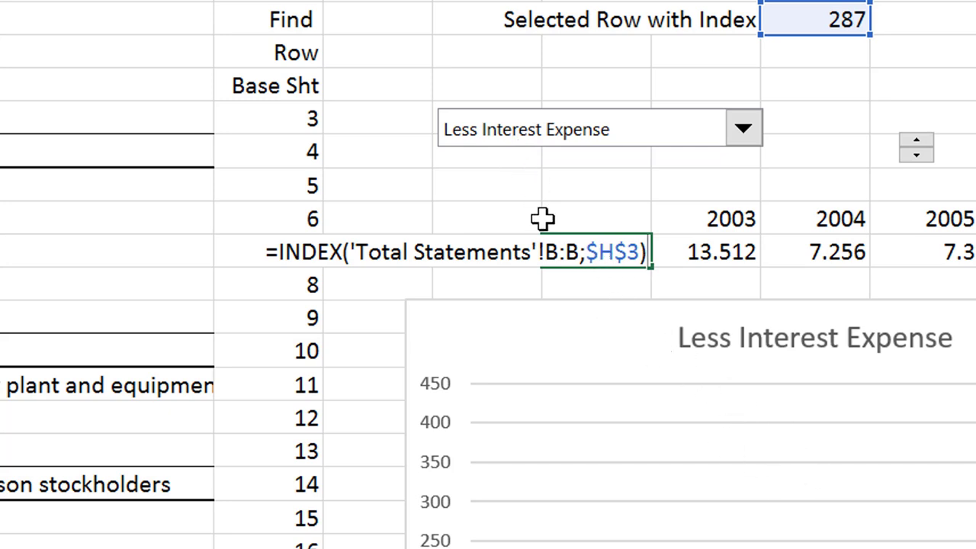
{"action": "key", "text": "Return"}
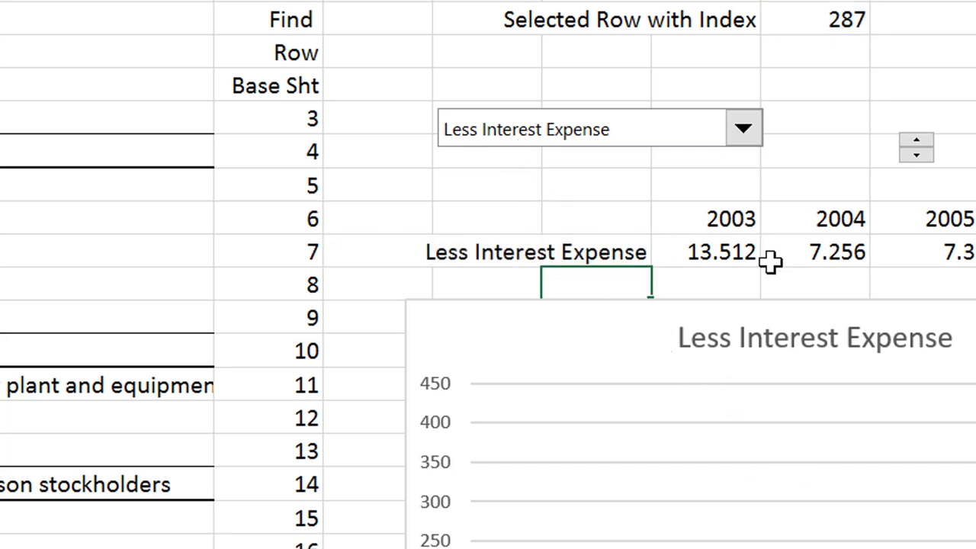
Inspect the INDEX formula in G10 that pulls the 2003 value of the selected item from Total Statements
{"action": "left_click", "coordinate": [768, 261]}
{"action": "key", "text": "F2"}
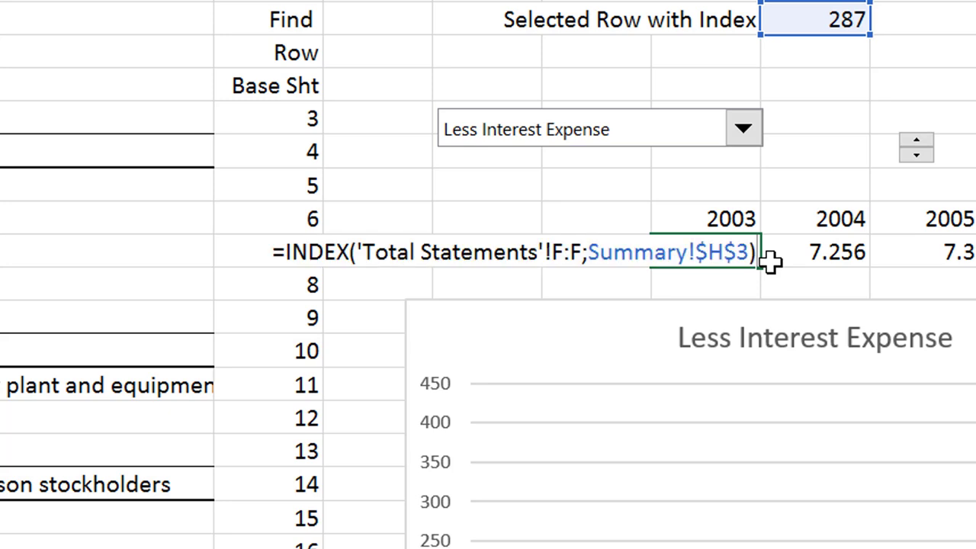
{"action": "key", "text": "Return"}
{"action": "key", "text": "Up"}
{"action": "key", "text": "Left"}
{"action": "key", "text": "Left"}
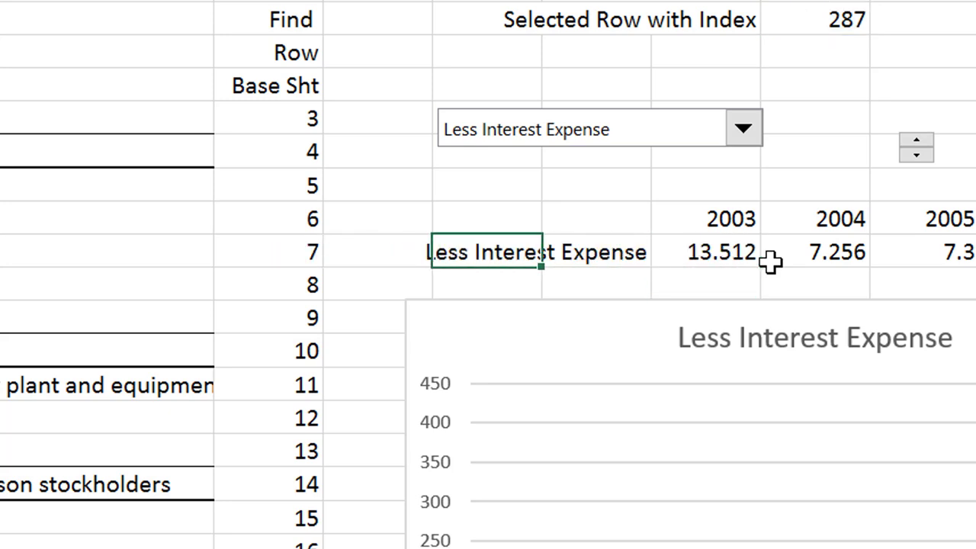
{"action": "key", "text": "Right"}
{"action": "key", "text": "Right"}
{"action": "key", "text": "Right"}
{"action": "key", "text": "Right"}
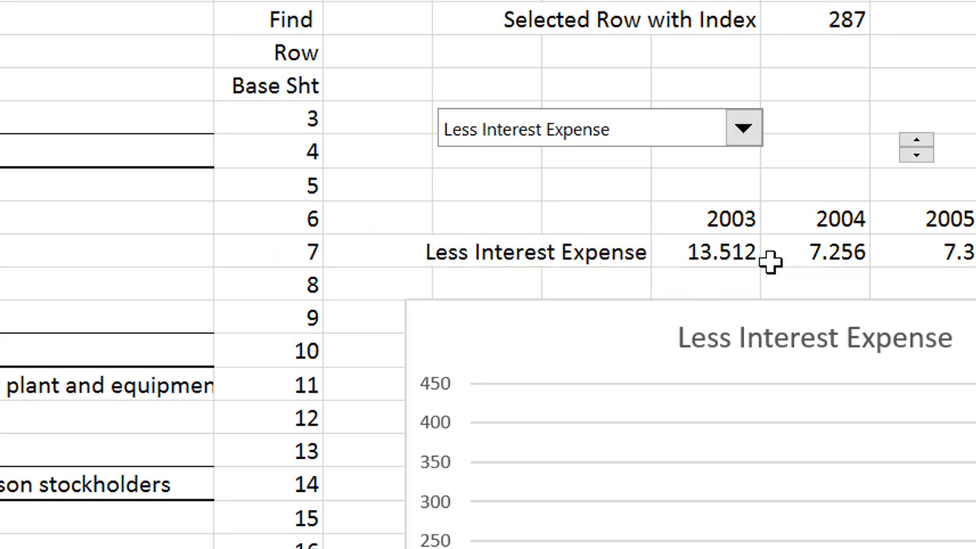
{"action": "key", "text": "Left"}
{"action": "key", "text": "Left"}
{"action": "key", "text": "Left"}
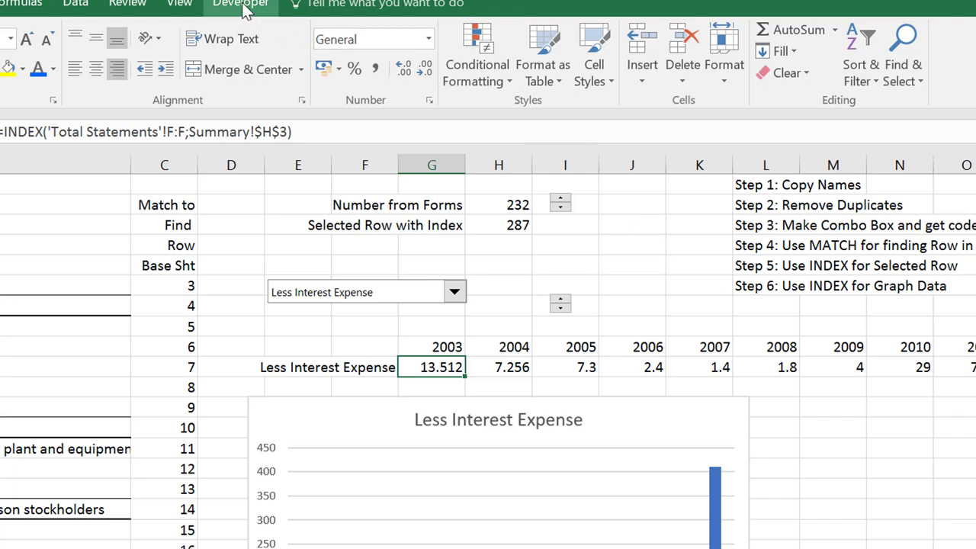
{"action": "left_click", "coordinate": [257, 217]}
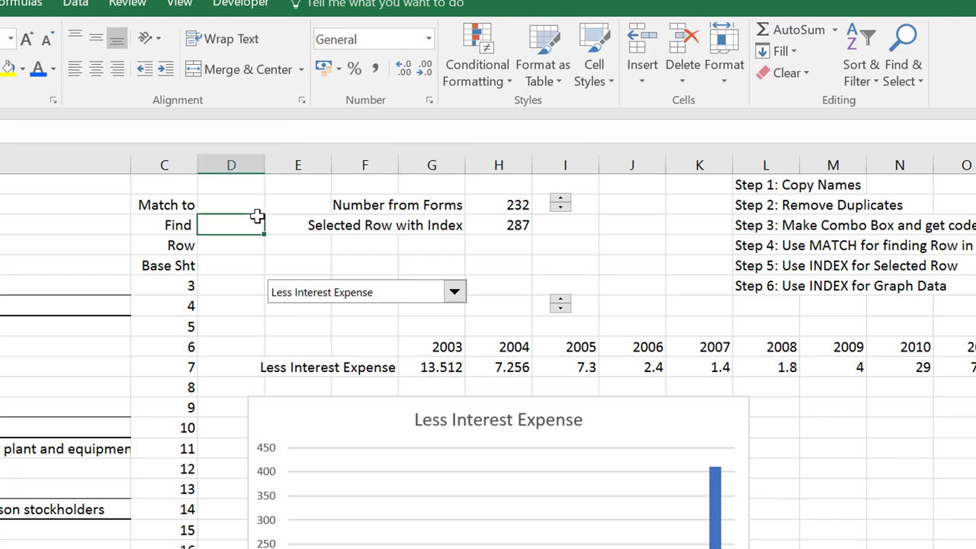
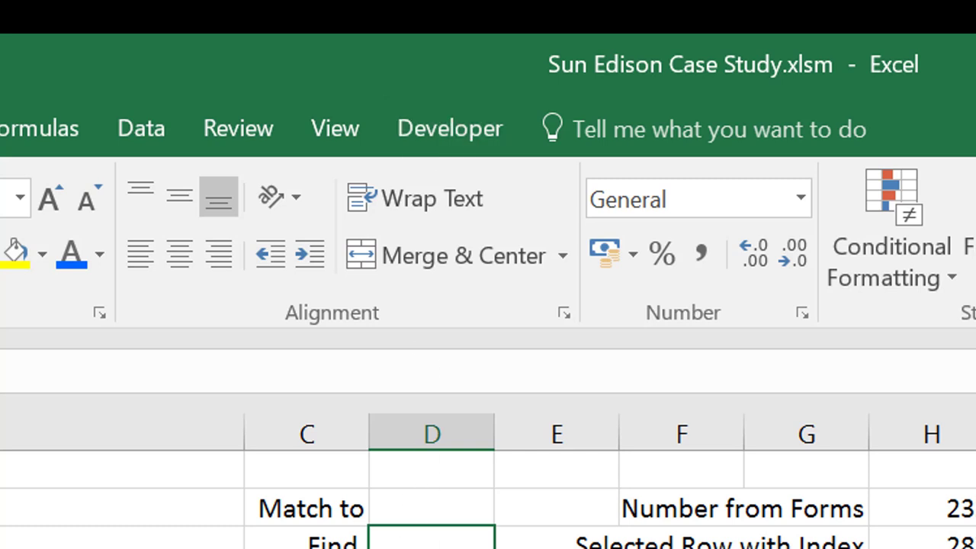
Enable the Draw tab in the ribbon customization options and display its drawing tools
{"action": "key", "text": "Down"}
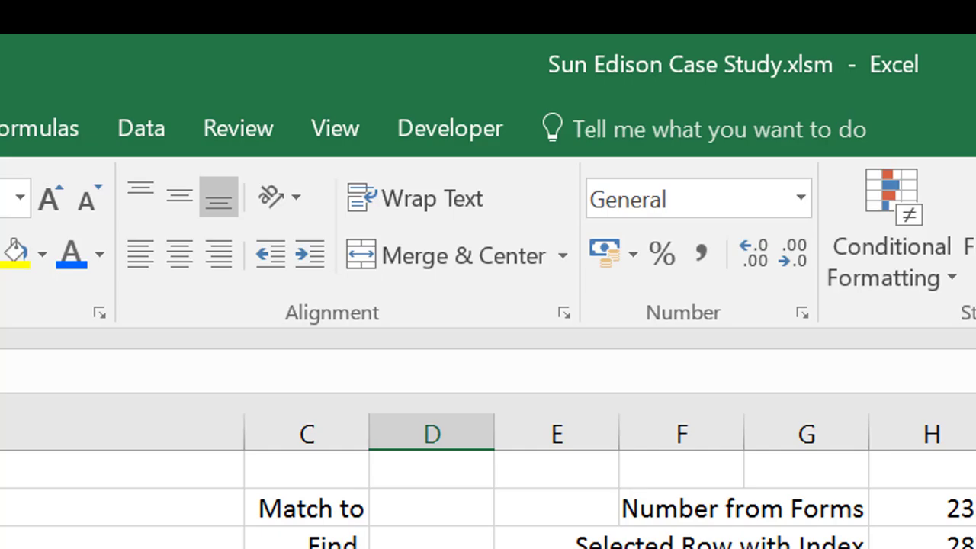
{"action": "left_click", "coordinate": [0, 128]}
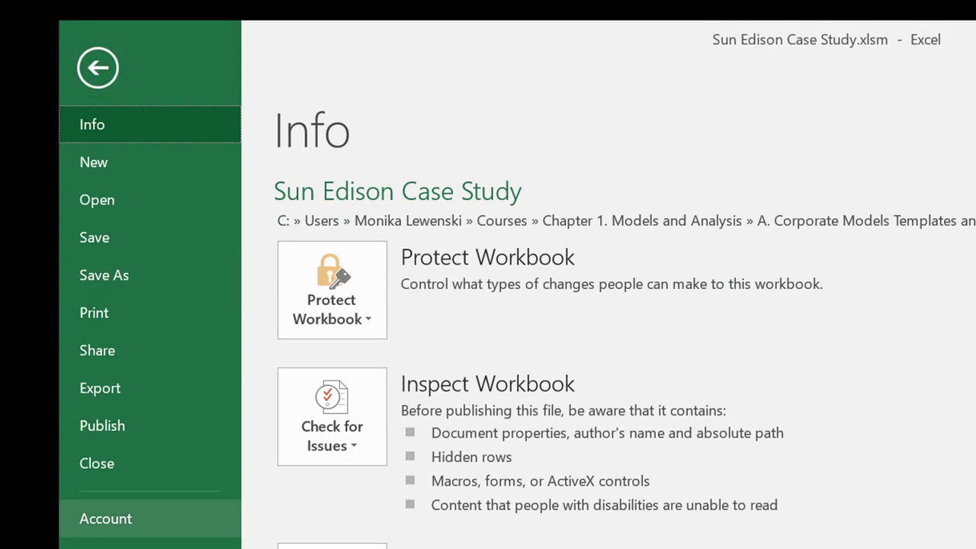
{"action": "left_click", "coordinate": [97, 547]}
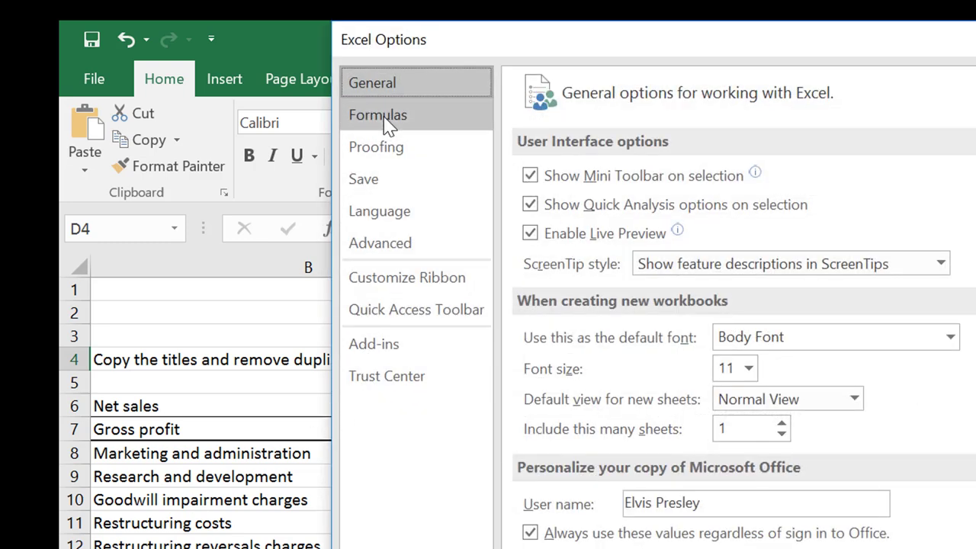
{"action": "left_click", "coordinate": [394, 276]}
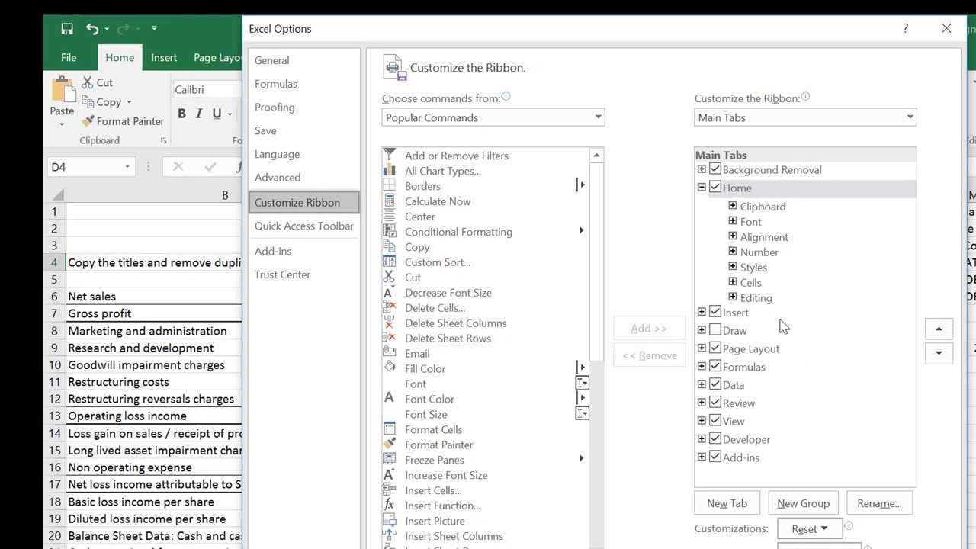
{"action": "left_click", "coordinate": [715, 331]}
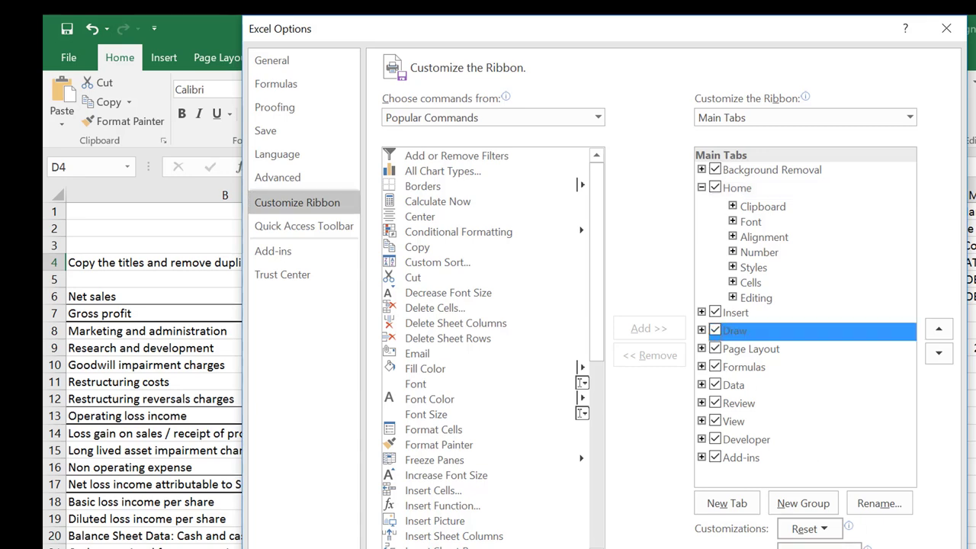
{"action": "left_click", "coordinate": [830, 545]}
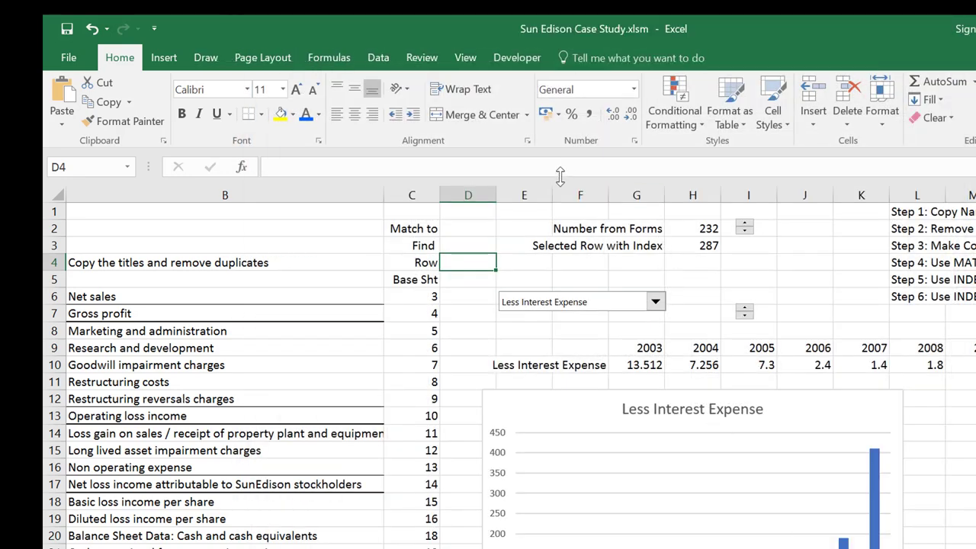
{"action": "left_click", "coordinate": [206, 60]}
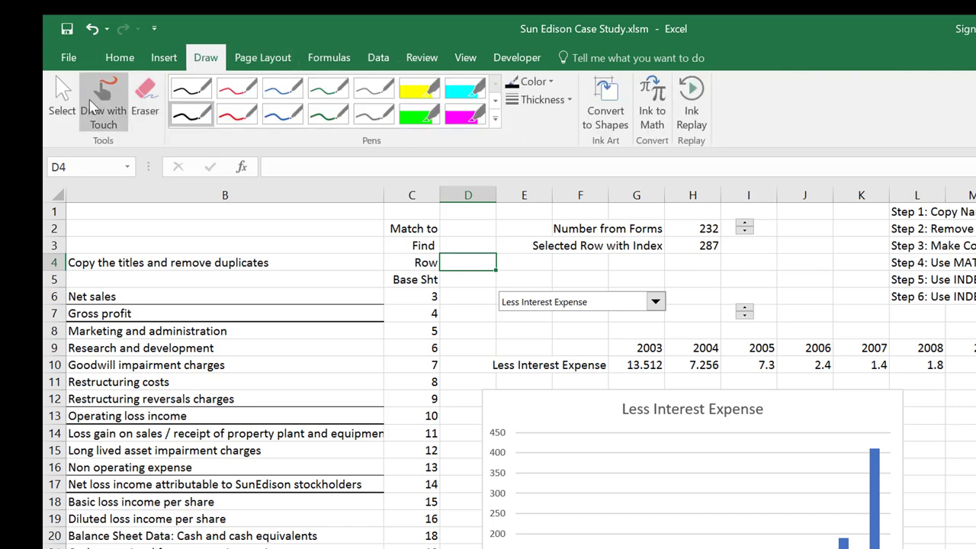
{"action": "left_click", "coordinate": [486, 279]}
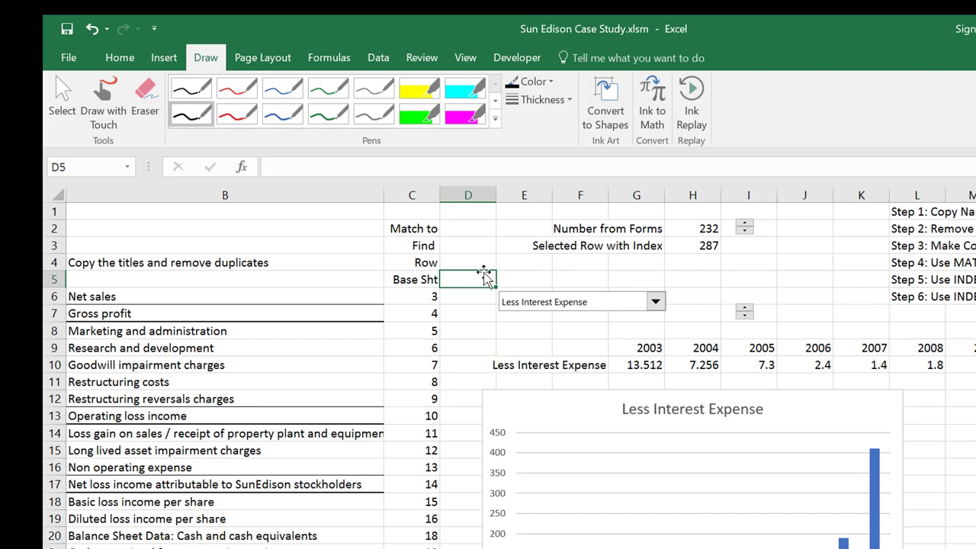
Copy the Ratio Analysis titles in B262:B319 of Total Statements, from Revenues through ROIC with Adjustment
{"action": "key", "text": "ctrl+Page_Down"}
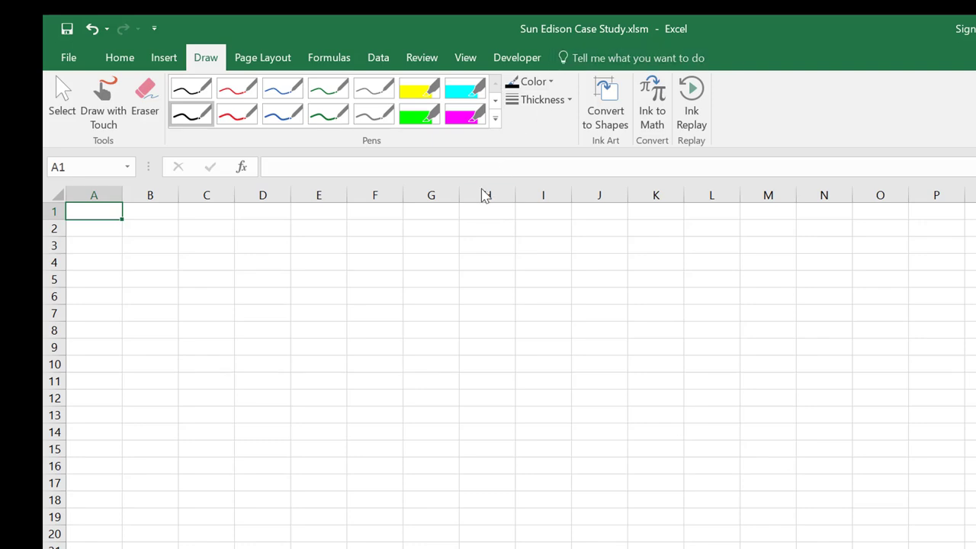
{"action": "key", "text": "ctrl+Page_Up"}
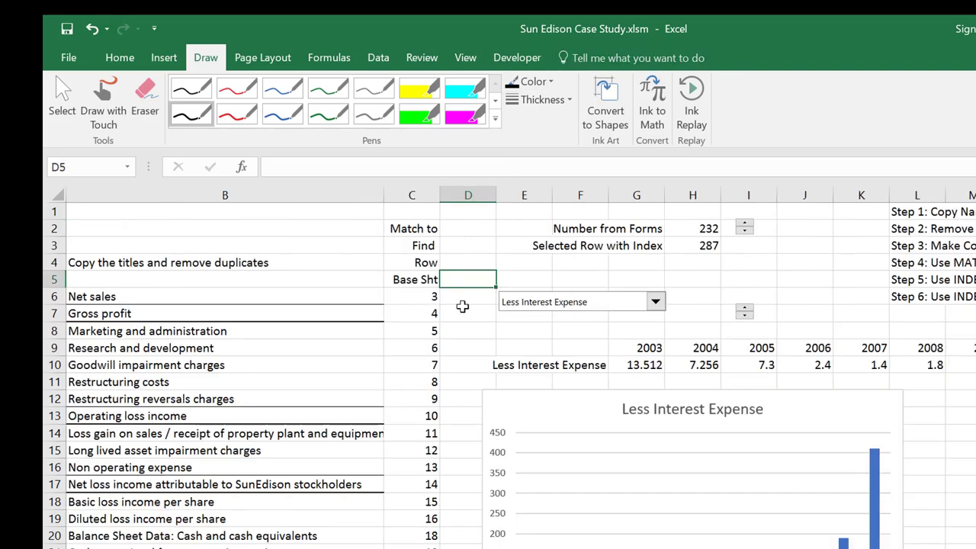
{"action": "key", "text": "ctrl+Page_Up"}
{"action": "key", "text": "Down"}
{"action": "key", "text": "Right"}
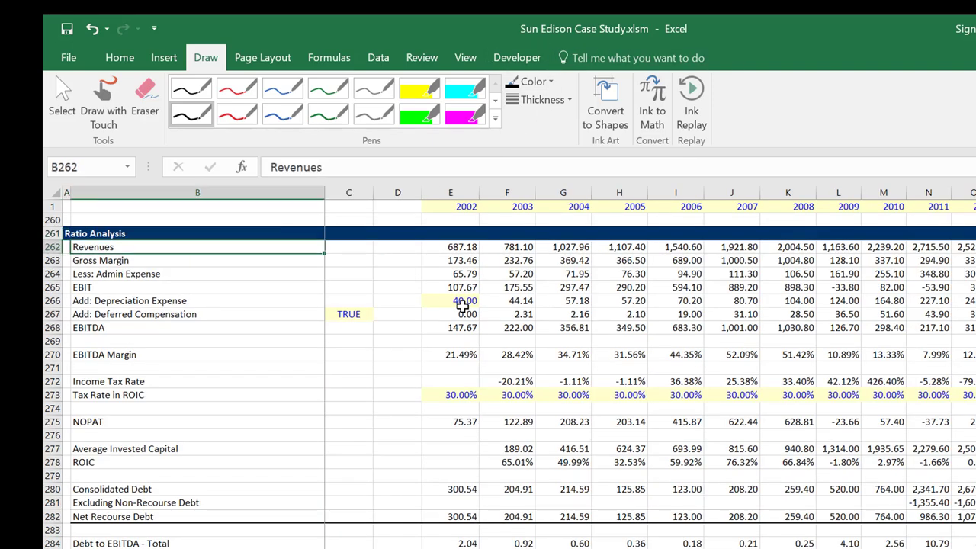
{"action": "key", "text": "Up"}
{"action": "key", "text": "Down"}
{"action": "key", "text": "shift+Down"}
{"action": "key", "text": "shift+Down"}
{"action": "key", "text": "shift+Down"}
{"action": "key", "text": "shift+Down"}
{"action": "key", "text": "shift+Down"}
{"action": "key", "text": "shift+Down"}
{"action": "key", "text": "shift+Down"}
{"action": "key", "text": "shift+Down"}
{"action": "key", "text": "shift+Down"}
{"action": "key", "text": "shift+Down"}
{"action": "key", "text": "shift+Down"}
{"action": "key", "text": "shift+Down"}
{"action": "key", "text": "shift+Down"}
{"action": "key", "text": "shift+Down"}
{"action": "key", "text": "shift+Down"}
{"action": "key", "text": "shift+Down"}
{"action": "key", "text": "shift+Down"}
{"action": "key", "text": "shift+Down"}
{"action": "key", "text": "shift+Down"}
{"action": "key", "text": "shift+Down"}
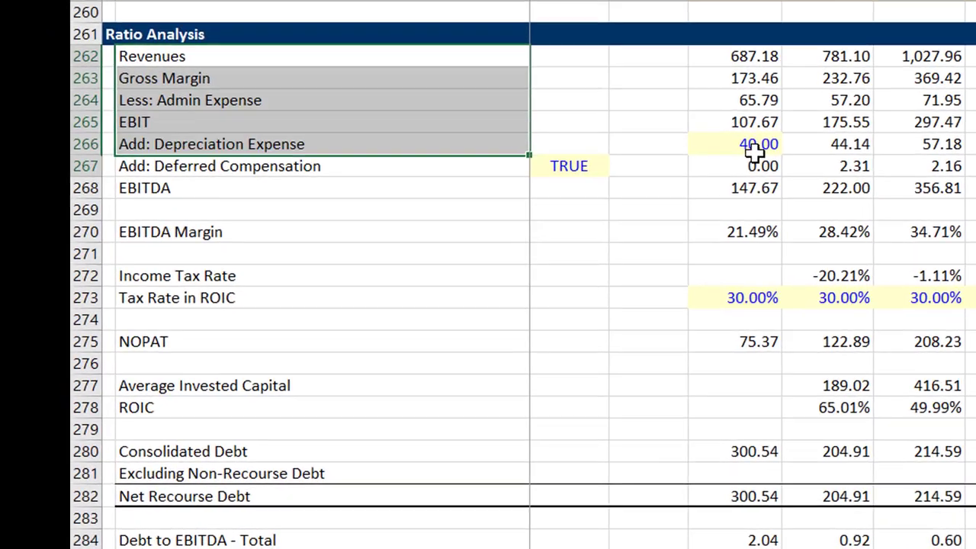
{"action": "key", "text": "shift+Down"}
{"action": "key", "text": "shift+Down"}
{"action": "key", "text": "shift+Down"}
{"action": "key", "text": "shift+Down"}
{"action": "key", "text": "shift+Down"}
{"action": "key", "text": "shift+Down"}
{"action": "key", "text": "shift+Down"}
{"action": "key", "text": "shift+Down"}
{"action": "key", "text": "shift+Down"}
{"action": "key", "text": "shift+Down"}
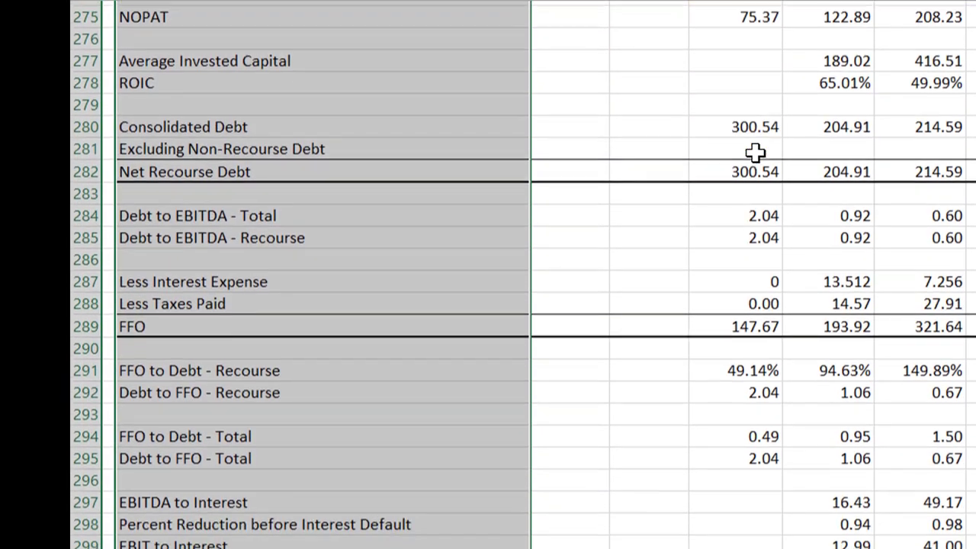
{"action": "key", "text": "shift+Down"}
{"action": "key", "text": "shift+Down"}
{"action": "key", "text": "shift+Down"}
{"action": "key", "text": "shift+Down"}
{"action": "key", "text": "shift+Down"}
{"action": "key", "text": "shift+Down"}
{"action": "key", "text": "shift+Down"}
{"action": "key", "text": "shift+Down"}
{"action": "key", "text": "shift+Down"}
{"action": "key", "text": "shift+Down"}
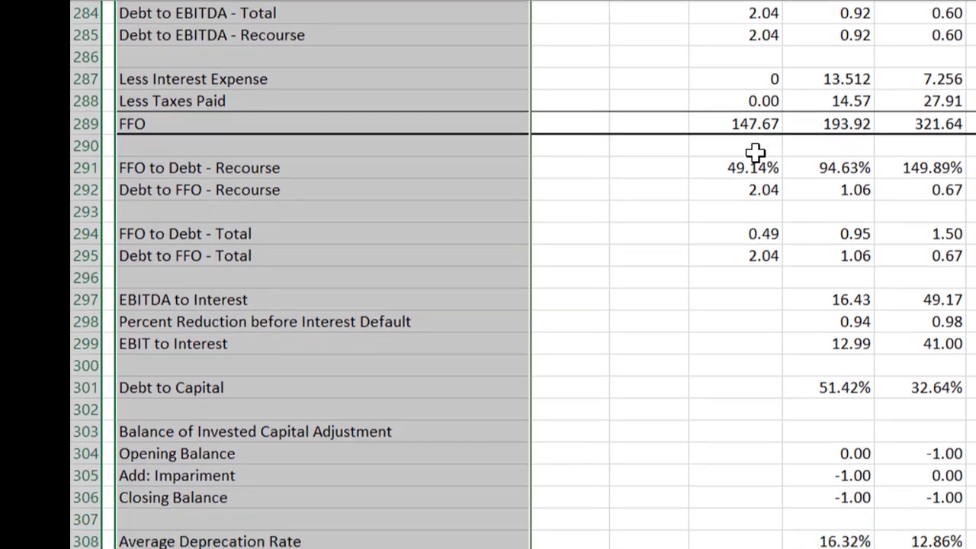
{"action": "key", "text": "shift+Down"}
{"action": "key", "text": "shift+Down"}
{"action": "key", "text": "shift+Down"}
{"action": "key", "text": "shift+Down"}
{"action": "key", "text": "shift+Down"}
{"action": "key", "text": "shift+Down"}
{"action": "key", "text": "shift+Down"}
{"action": "key", "text": "shift+Down"}
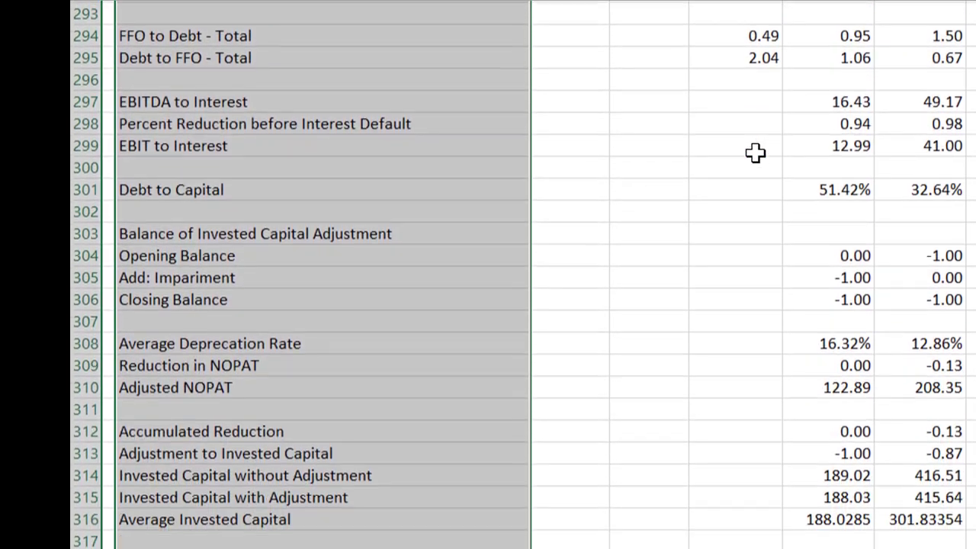
{"action": "key", "text": "shift+Up"}
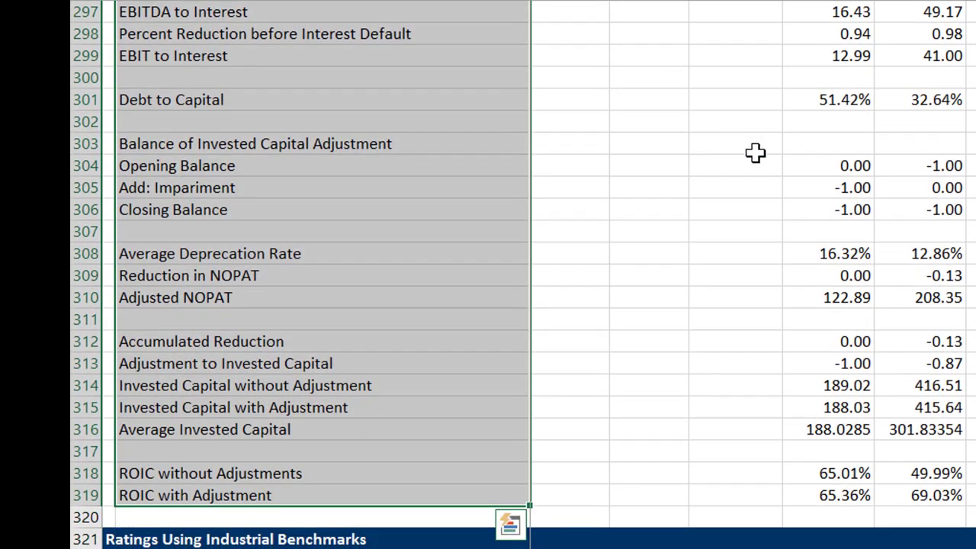
{"action": "key", "text": "ctrl+c"}
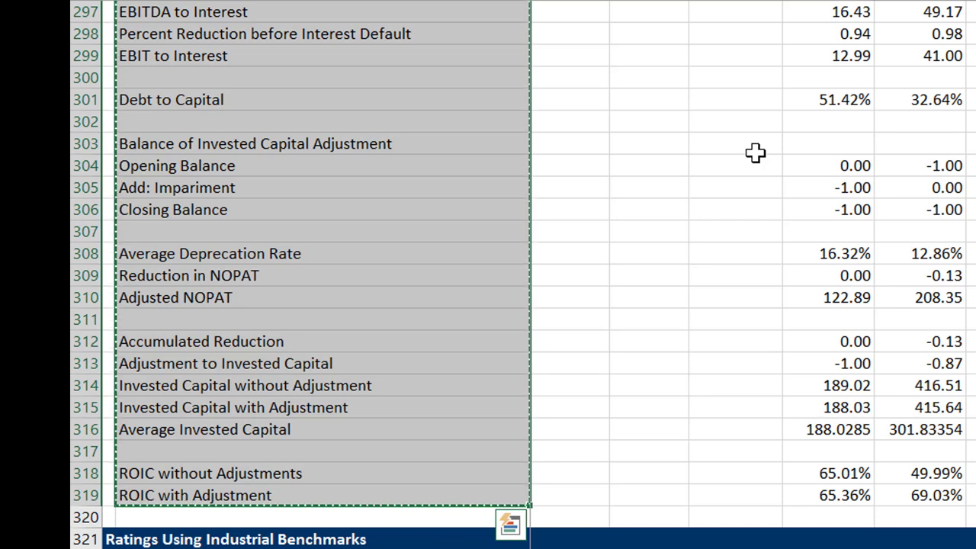
Go to the Ratio Page sheet and select cell C3 as the destination for the copied titles
{"action": "key", "text": "ctrl+Page_Down"}
{"action": "key", "text": "ctrl+Page_Down"}
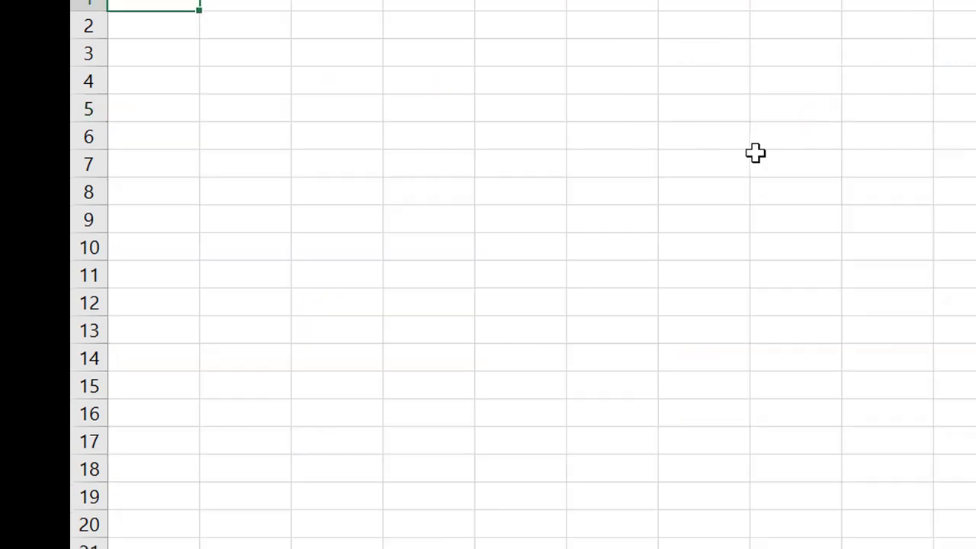
{"action": "key", "text": "Down"}
{"action": "key", "text": "Right"}
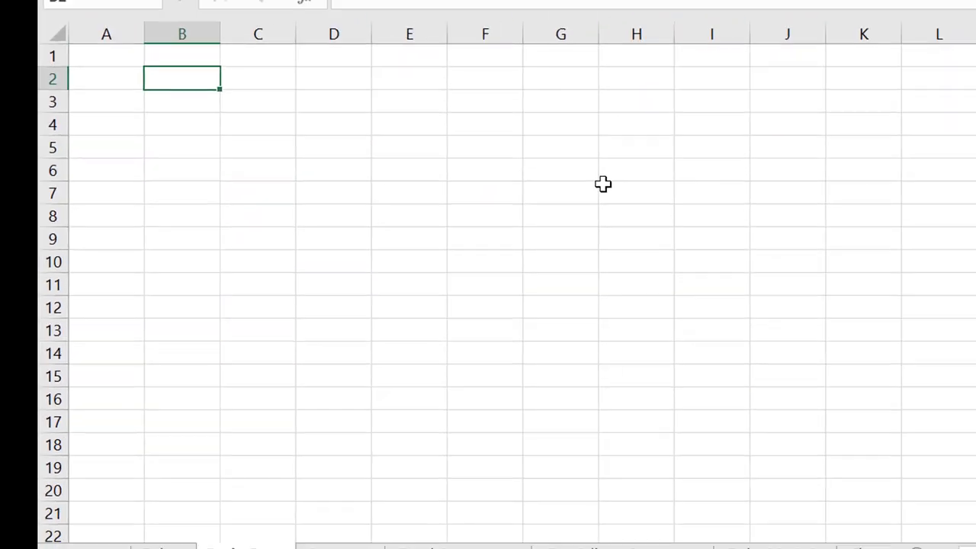
{"action": "key", "text": "Down"}
{"action": "key", "text": "Right"}
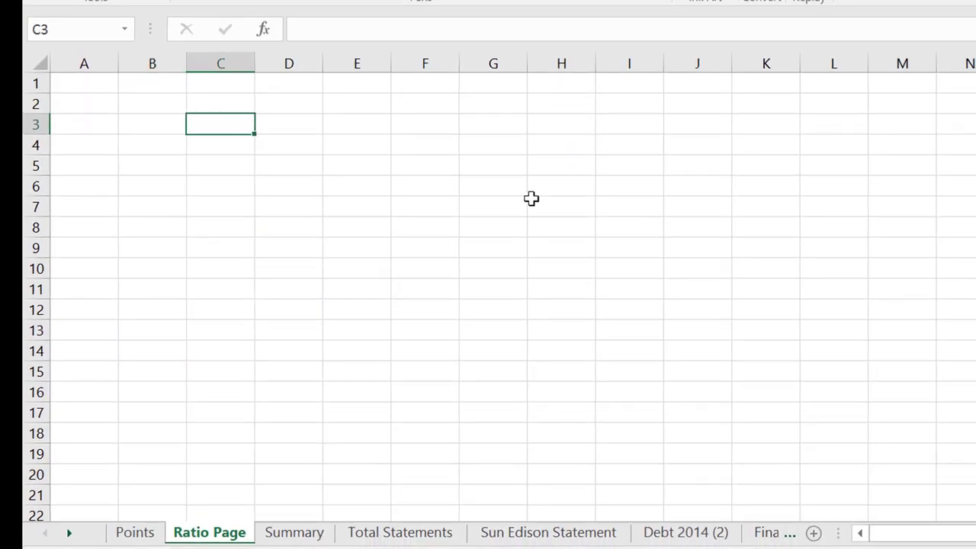
Paste the copied ratio titles as values into column C starting at C3 and widen the column to fit the labels
{"action": "key", "text": "alt+e"}
{"action": "key", "text": "s"}
{"action": "key", "text": "v"}
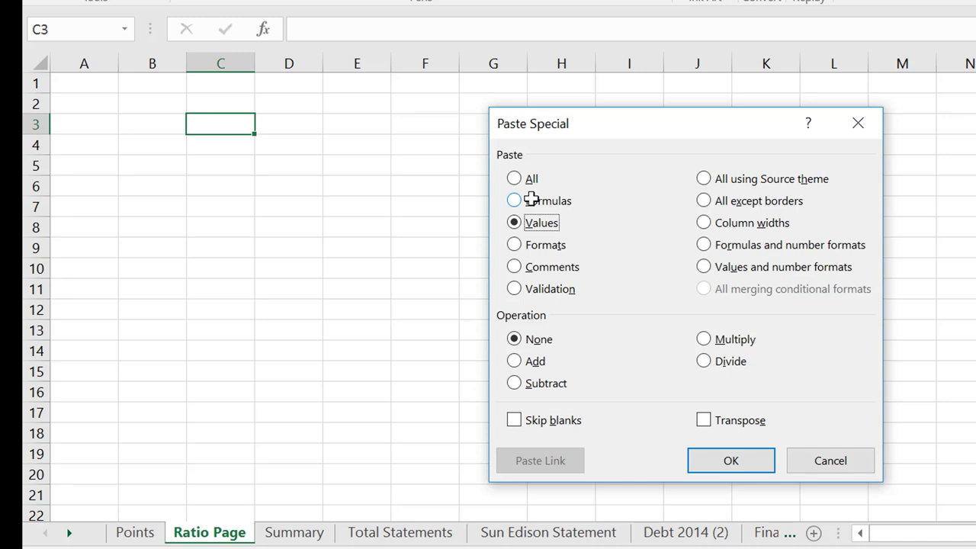
{"action": "key", "text": "Return"}
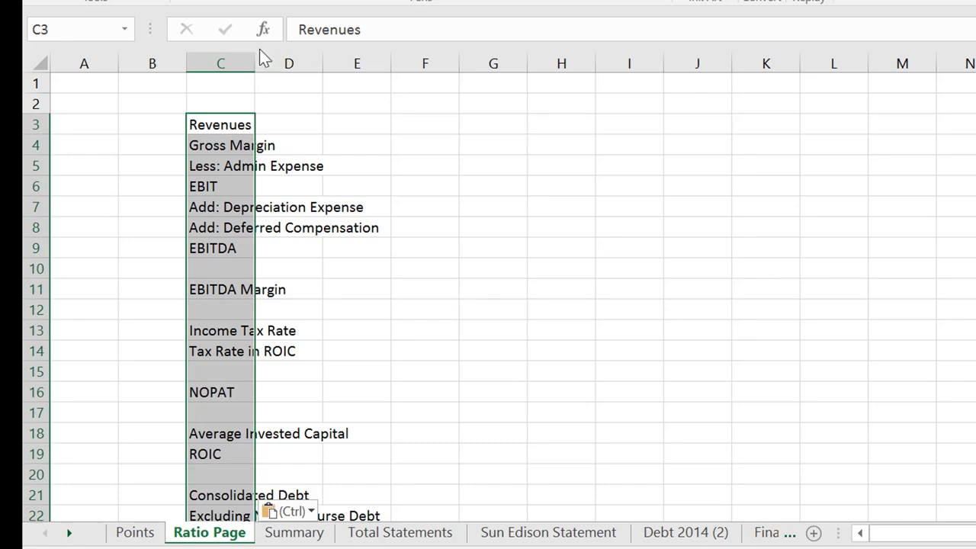
{"action": "left_click_drag", "start_coordinate": [256, 56], "coordinate": [436, 74]}
Look over the Summary sheet and its procedure notes in column L, and return to the Ratio Page sheet
{"action": "key", "text": "ctrl+Page_Down"}
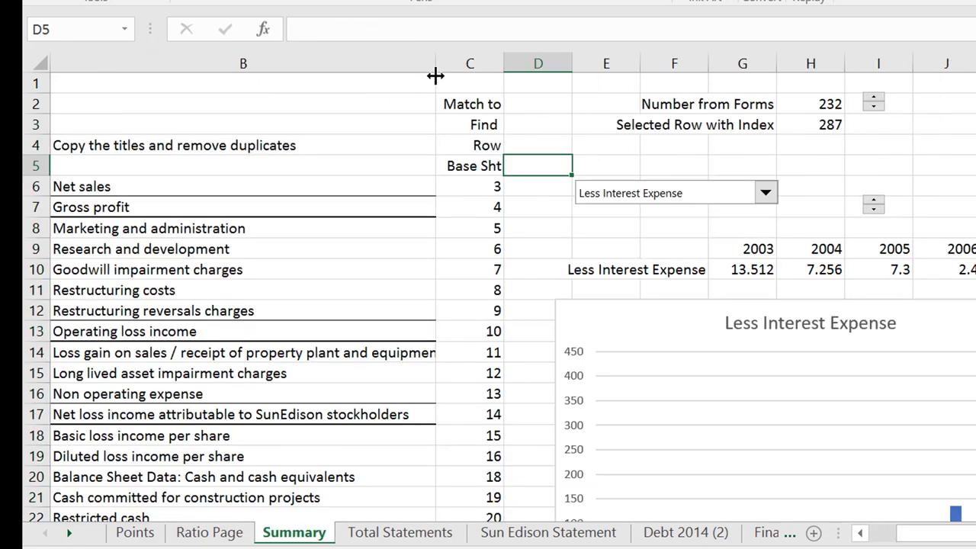
{"action": "key", "text": "Up"}
{"action": "key", "text": "Up"}
{"action": "key", "text": "Up"}
{"action": "key", "text": "Up"}
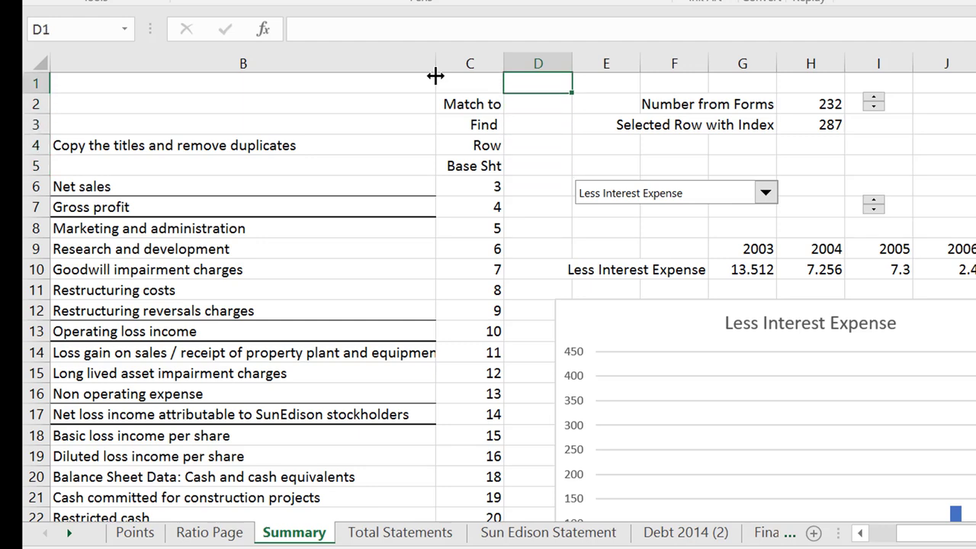
{"action": "key", "text": "Right"}
{"action": "key", "text": "Right"}
{"action": "key", "text": "Right"}
{"action": "key", "text": "Right"}
{"action": "key", "text": "Right"}
{"action": "key", "text": "Right"}
{"action": "key", "text": "Right"}
{"action": "key", "text": "Right"}
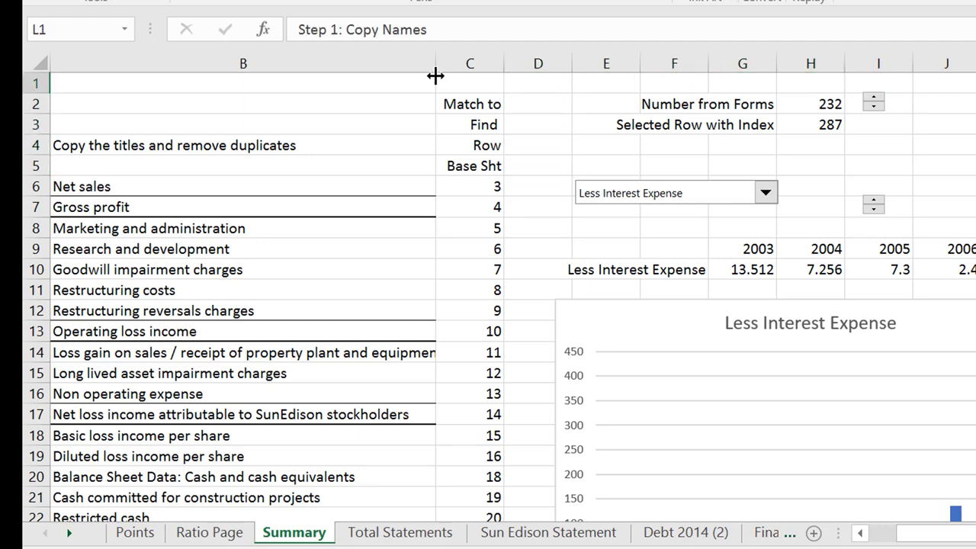
{"action": "key", "text": "ctrl+Page_Up"}
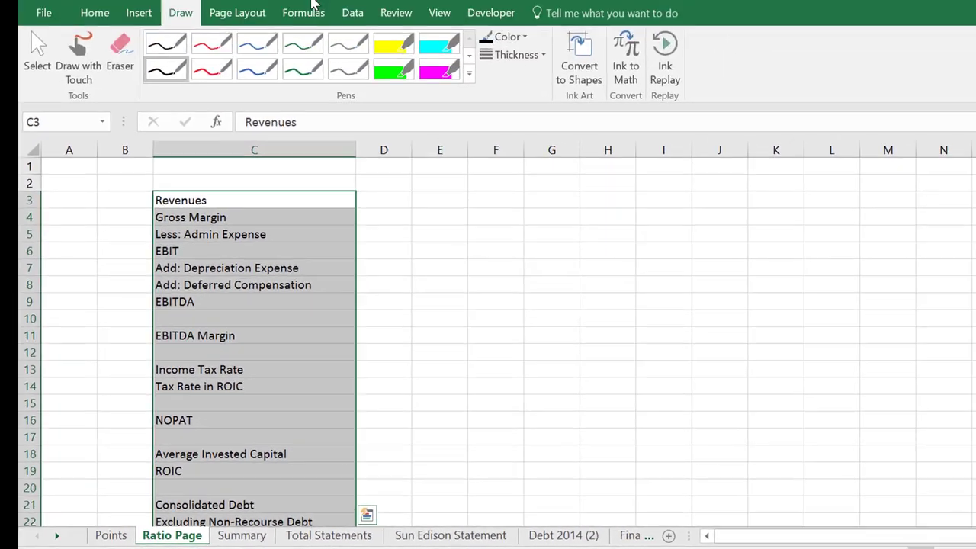
Remove duplicates from the pasted list of titles in column C
{"action": "left_click", "coordinate": [346, 23]}
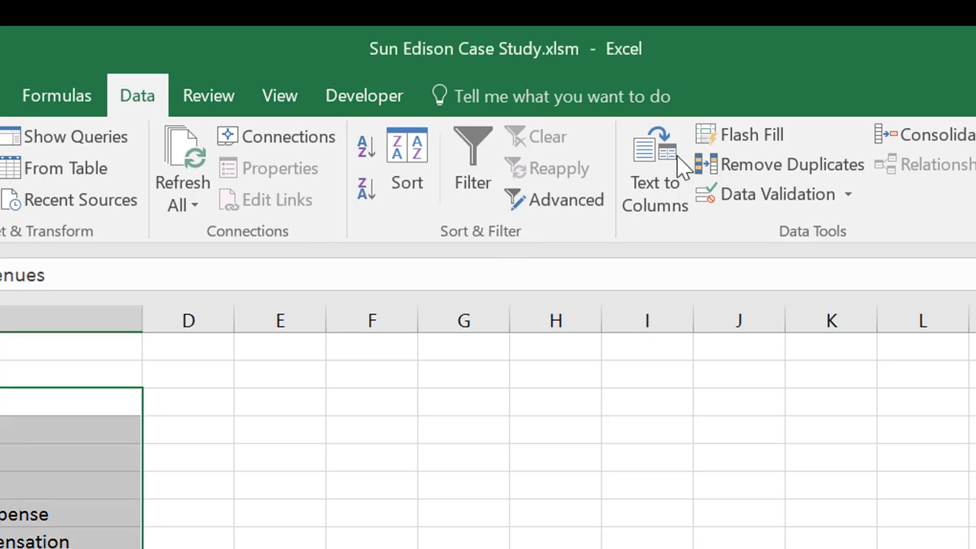
{"action": "left_click", "coordinate": [762, 164]}
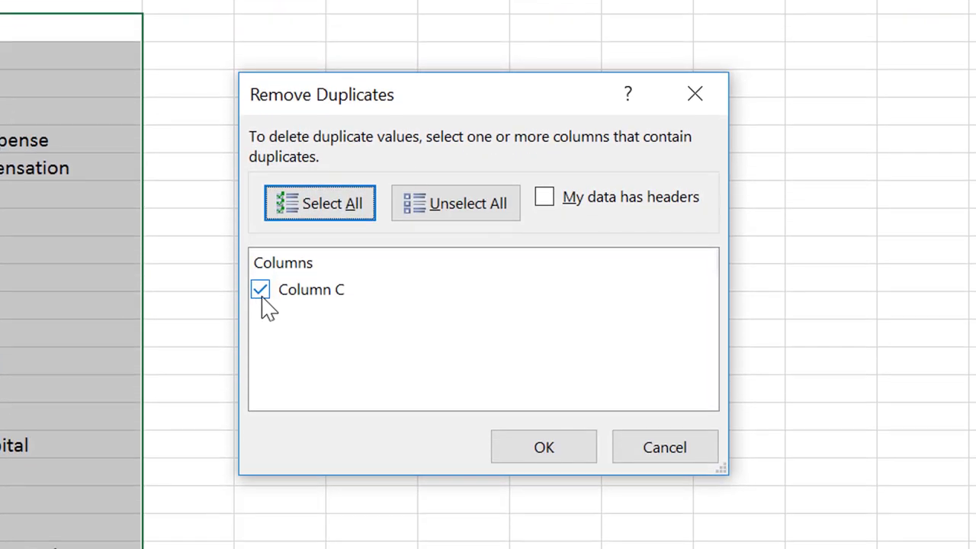
{"action": "left_click", "coordinate": [544, 449]}
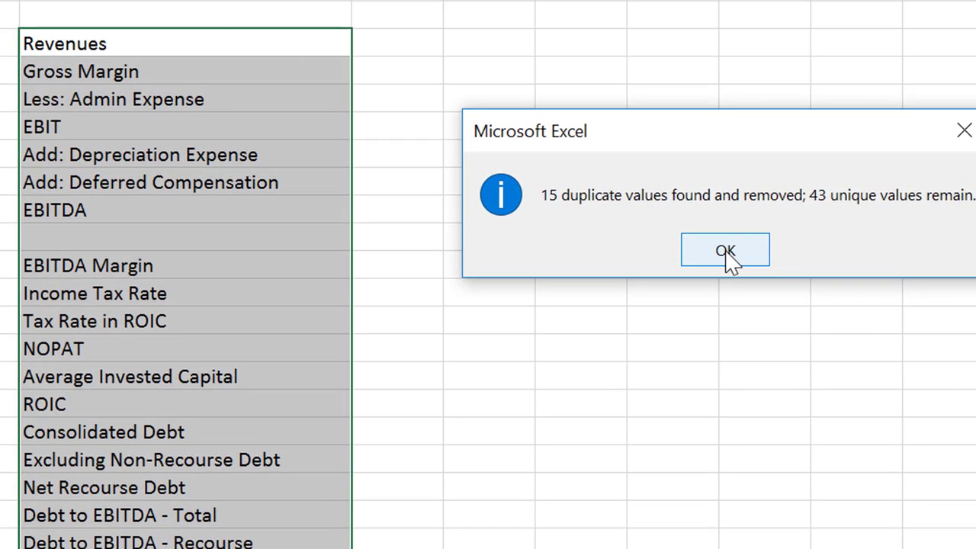
{"action": "left_click", "coordinate": [727, 255]}
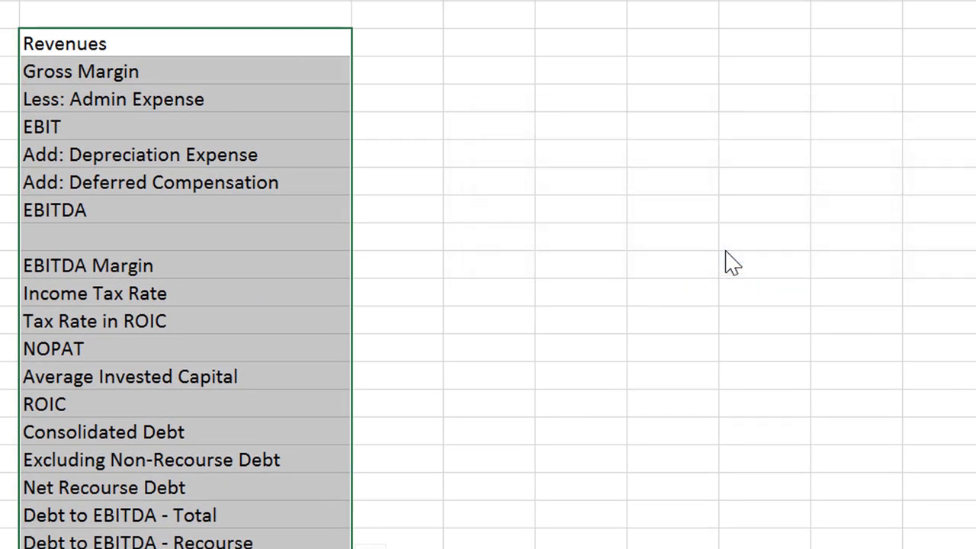
Remove duplicates again over column C, from the empty cell C2 down through the whole list, to eliminate the blank row
{"action": "key", "text": "Down"}
{"action": "key", "text": "Down"}
{"action": "key", "text": "Down"}
{"action": "key", "text": "Down"}
{"action": "key", "text": "Down"}
{"action": "key", "text": "Down"}
{"action": "key", "text": "Down"}
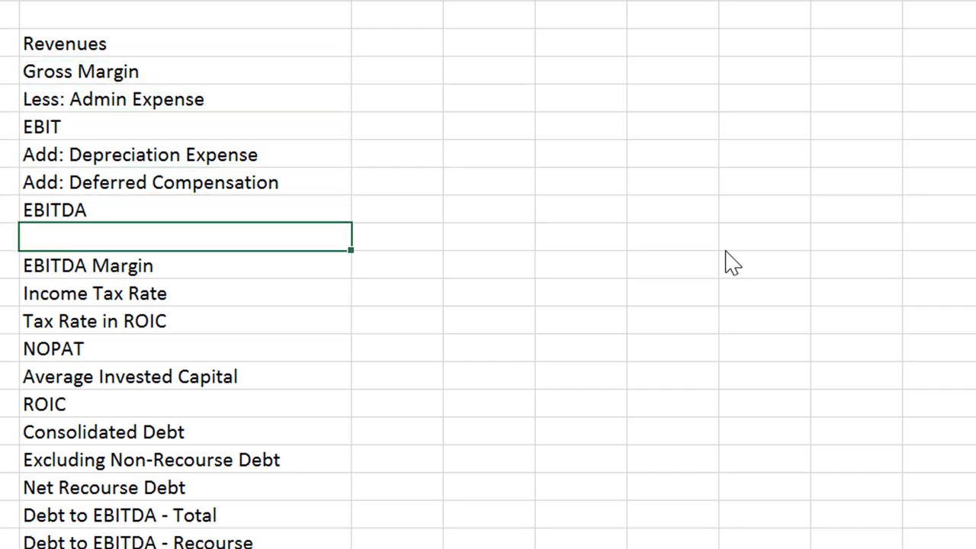
{"action": "key", "text": "Up"}
{"action": "key", "text": "Up"}
{"action": "key", "text": "Up"}
{"action": "key", "text": "Up"}
{"action": "key", "text": "Up"}
{"action": "key", "text": "Up"}
{"action": "key", "text": "Up"}
{"action": "key", "text": "Up"}
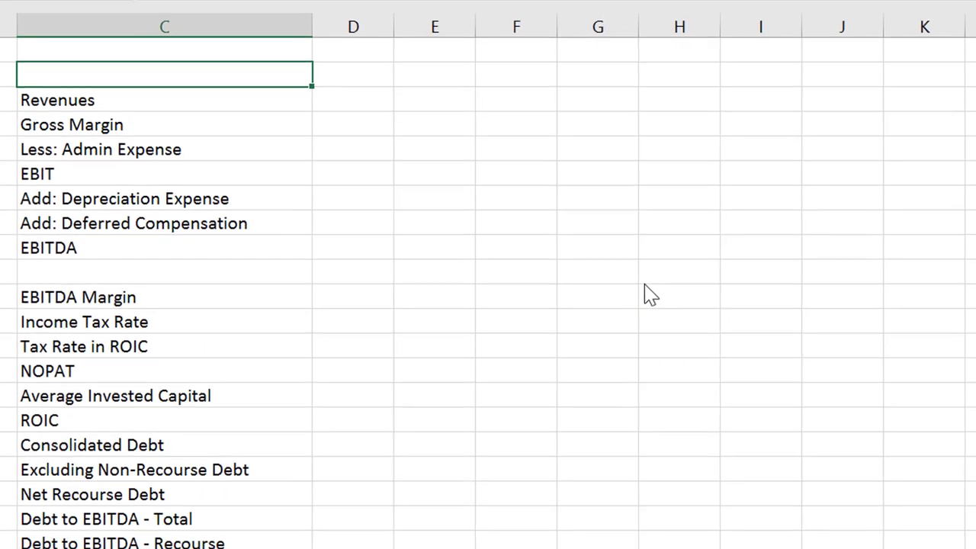
{"action": "key", "text": "shift+Down"}
{"action": "key", "text": "shift+Down"}
{"action": "key", "text": "shift+Down"}
{"action": "key", "text": "shift+Down"}
{"action": "key", "text": "shift+Down"}
{"action": "key", "text": "shift+Down"}
{"action": "key", "text": "shift+Down"}
{"action": "key", "text": "shift+Down"}
{"action": "key", "text": "shift+Down"}
{"action": "key", "text": "ctrl+shift+Down"}
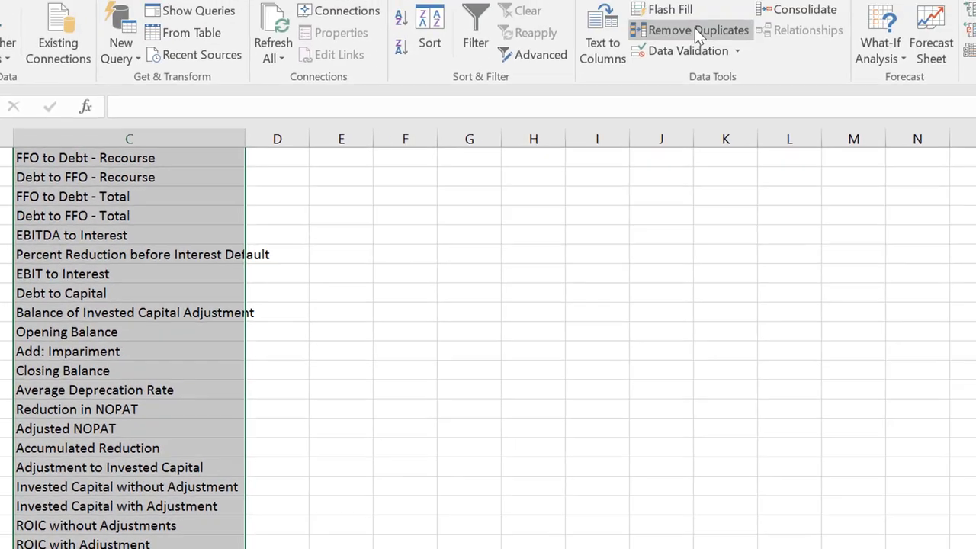
{"action": "left_click", "coordinate": [694, 27]}
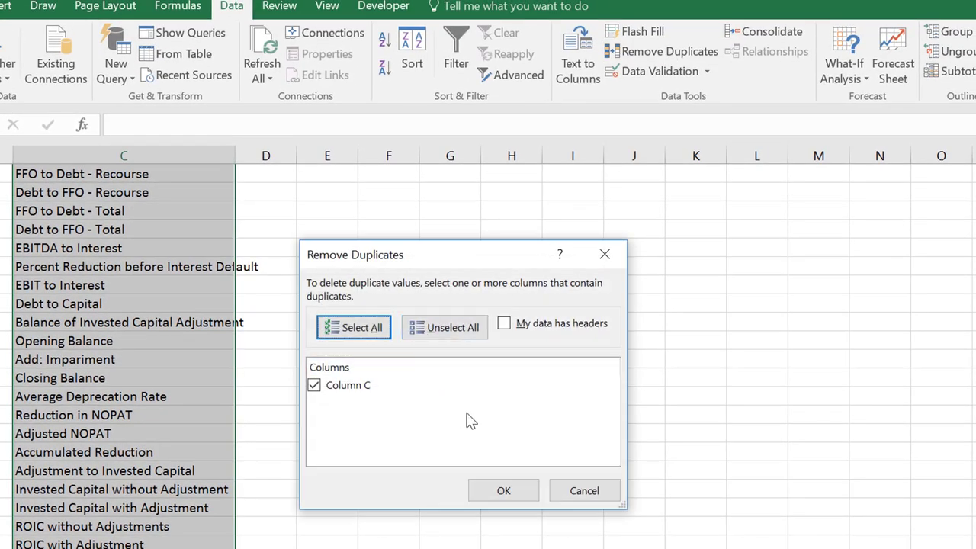
{"action": "left_click", "coordinate": [503, 491]}
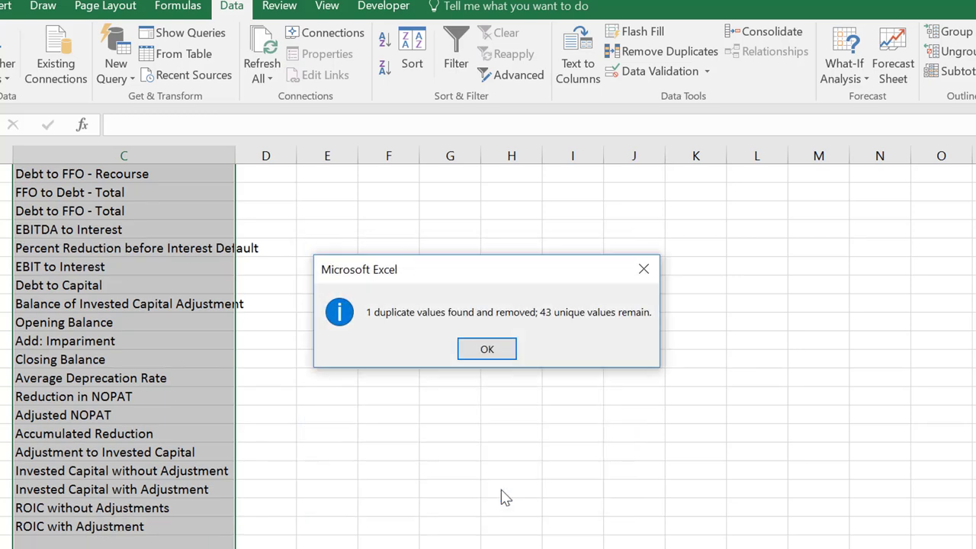
{"action": "left_click", "coordinate": [486, 349]}
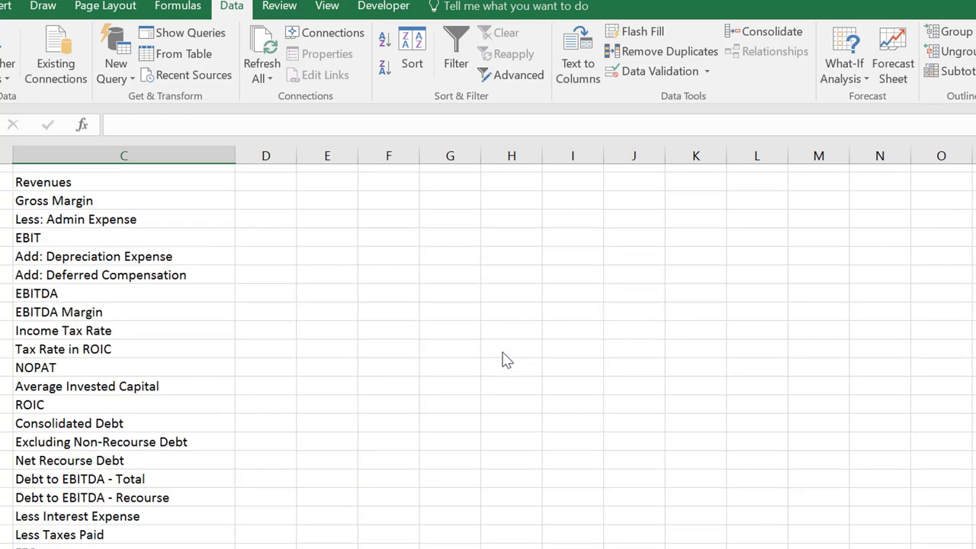
Enter the heading Row in cell D2, above and beside the Revenues title
{"action": "key", "text": "Up"}
{"action": "key", "text": "Down"}
{"action": "key", "text": "Down"}
{"action": "key", "text": "Up"}
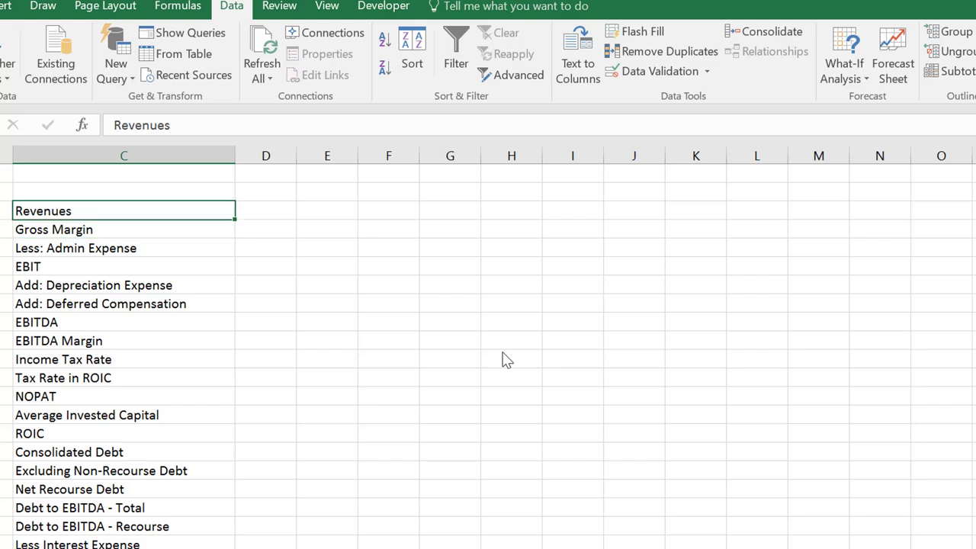
{"action": "key", "text": "Right"}
{"action": "key", "text": "Left"}
{"action": "key", "text": "Right"}
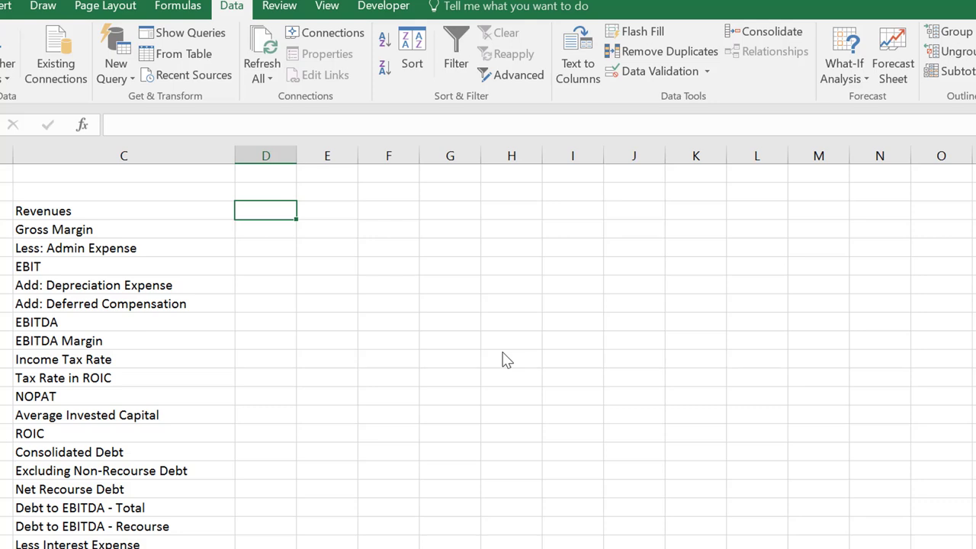
{"action": "key", "text": "Up"}
{"action": "type", "text": "R"}
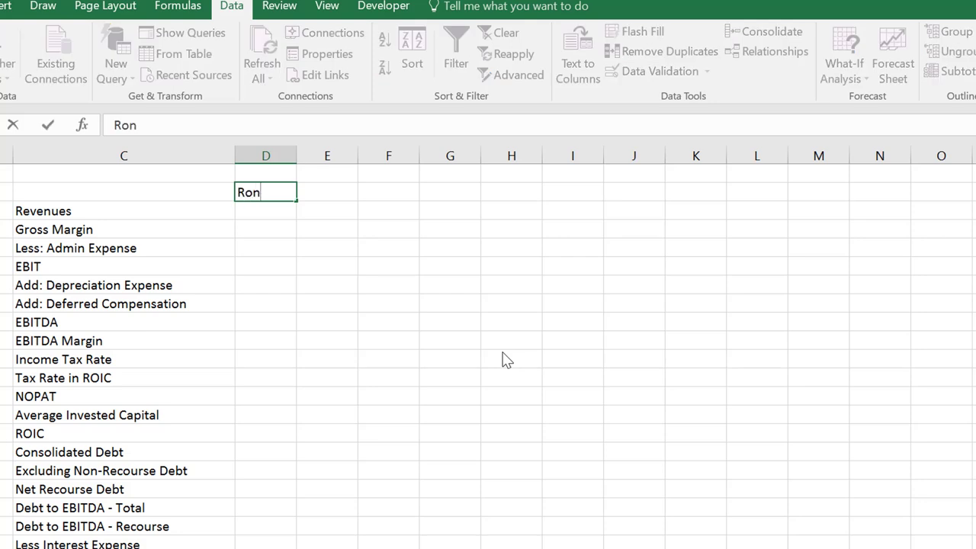
{"action": "type", "text": "ow"}
{"action": "key", "text": "Return"}
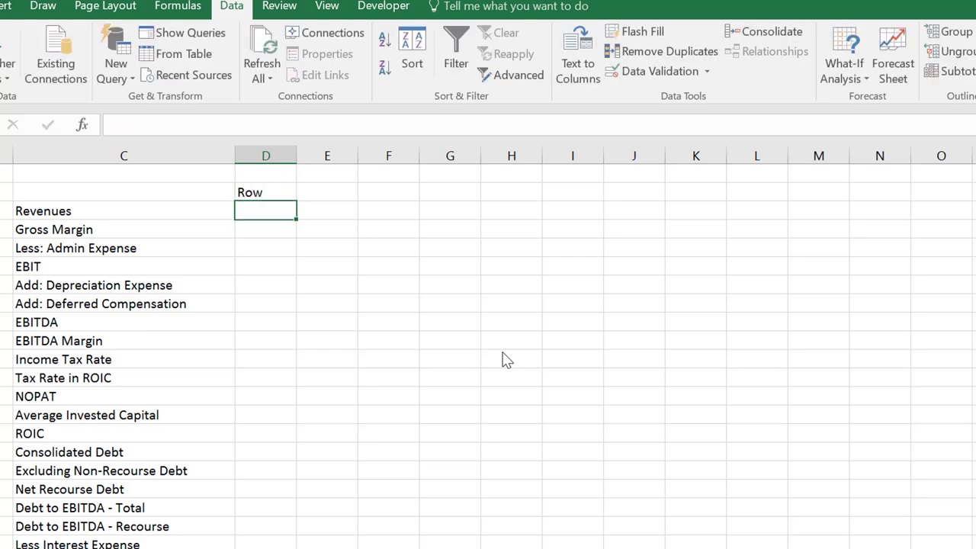
Insert three blank rows above the Revenues row
{"action": "key", "text": "shift+space"}
{"action": "key", "text": "ctrl+shift+plus"}
{"action": "key", "text": "ctrl+shift+plus"}
{"action": "key", "text": "ctrl+shift+plus"}
{"action": "key", "text": "Right"}
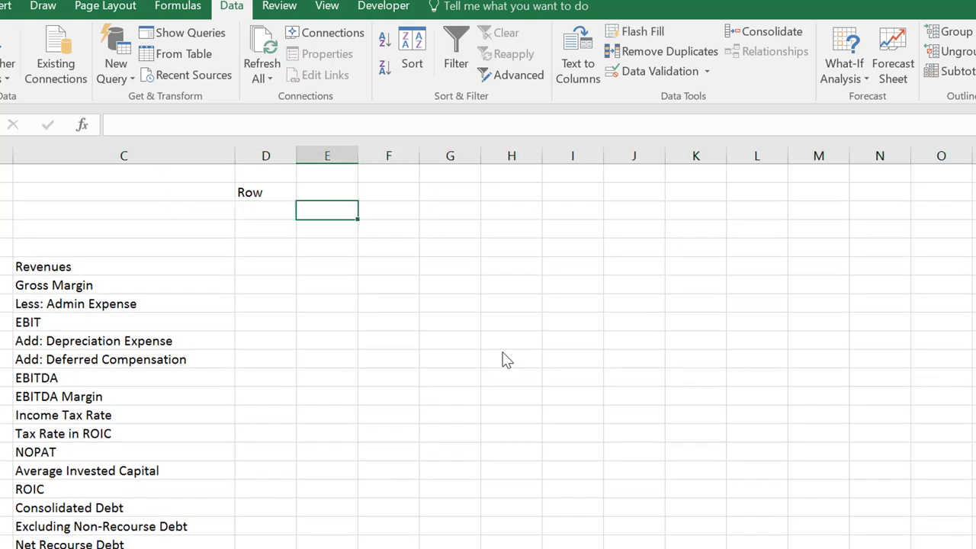
Continue the column D heading with "in other", "sheet" and "MATCH" in cells D3 to D5
{"action": "key", "text": "Left"}
{"action": "type", "text": "in o"}
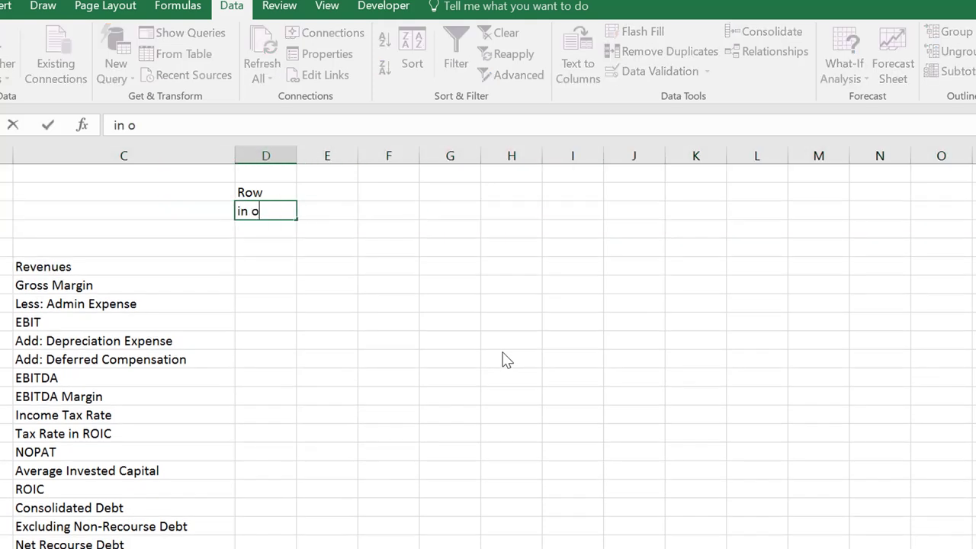
{"action": "type", "text": "ther"}
{"action": "key", "text": "Return"}
{"action": "type", "text": "h"}
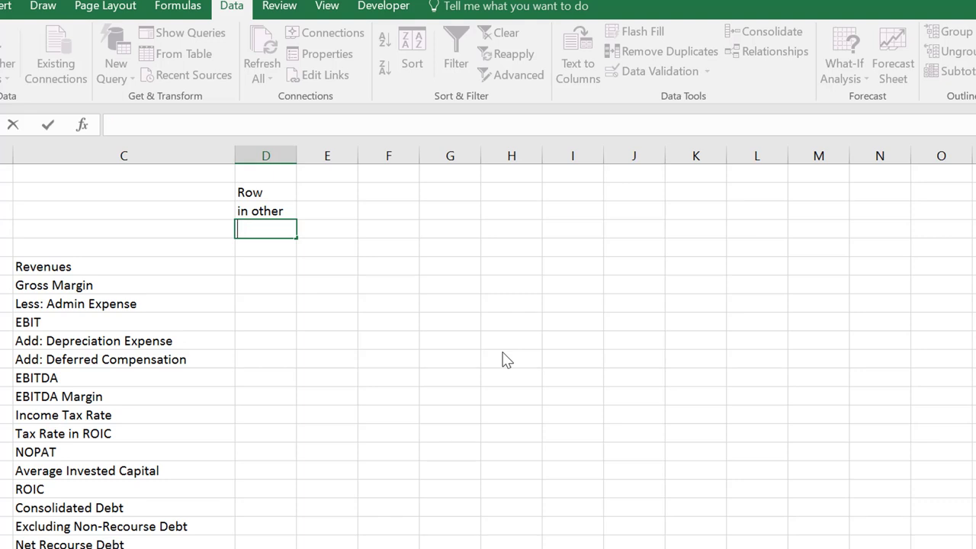
{"action": "type", "text": "sheet"}
{"action": "key", "text": "Return"}
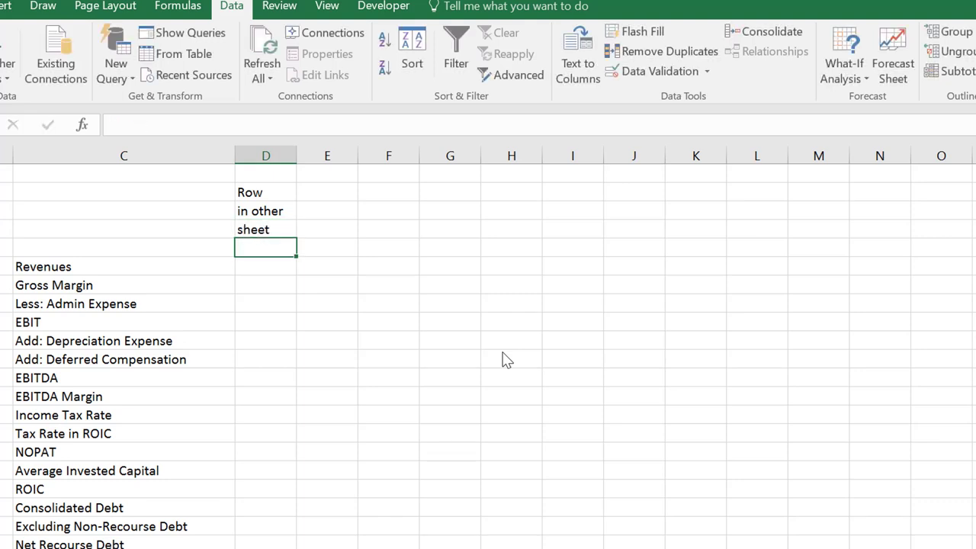
{"action": "type", "text": "m"}
{"action": "type", "text": "MATCH"}
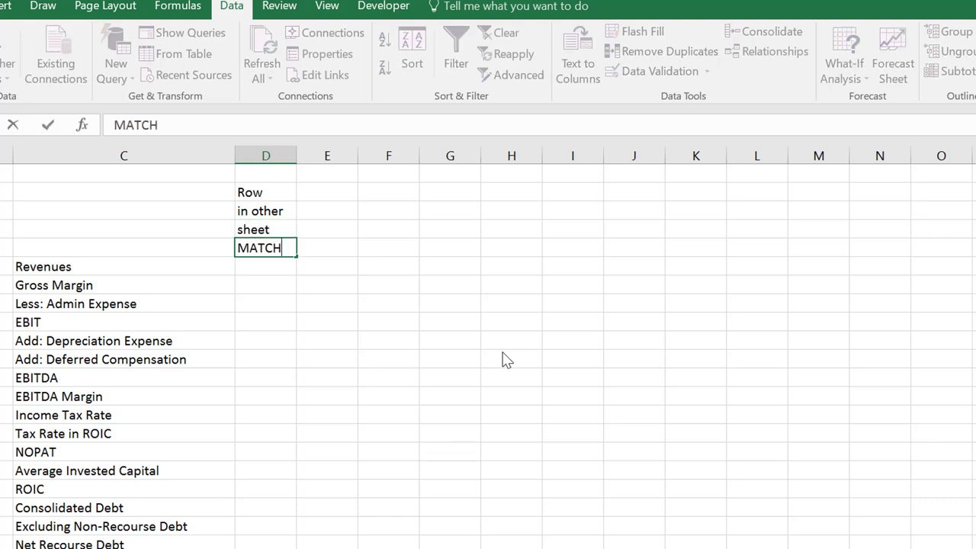
{"action": "key", "text": "Return"}
Enter =MATCH(C6;'Total Statements'!B:B;0) in D6 and fill the formula down beside all the ratio titles
{"action": "type", "text": "=m"}
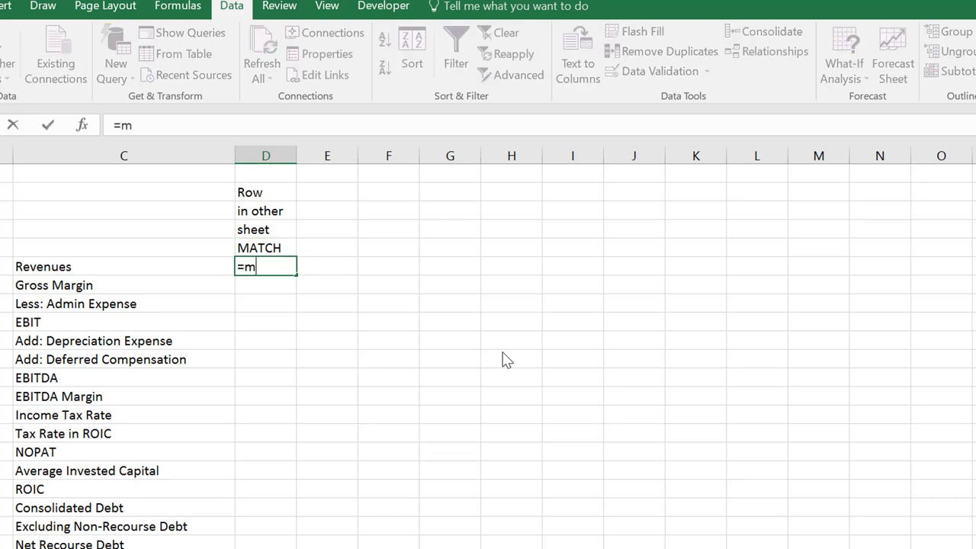
{"action": "key", "text": "Tab"}
{"action": "key", "text": "Left"}
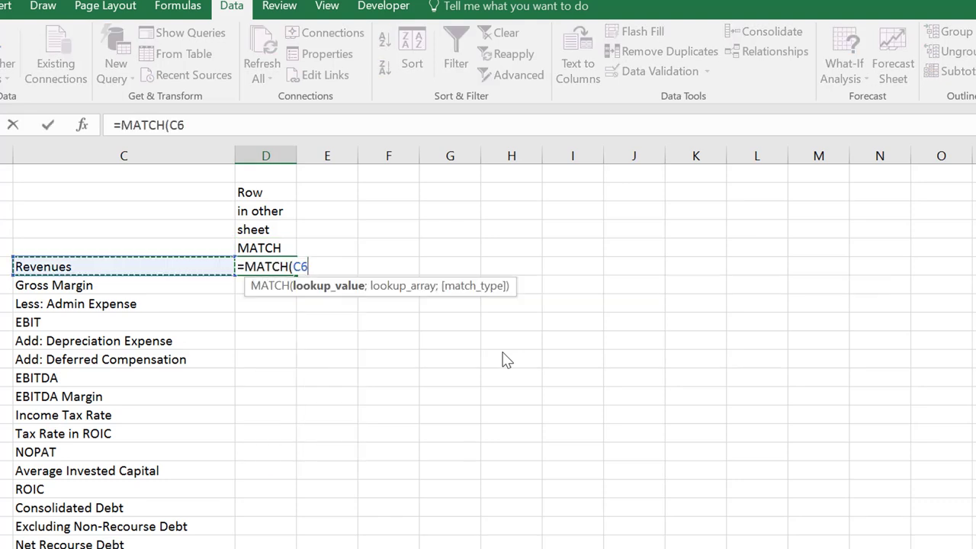
{"action": "type", "text": ";"}
{"action": "key", "text": "ctrl+Page_Up"}
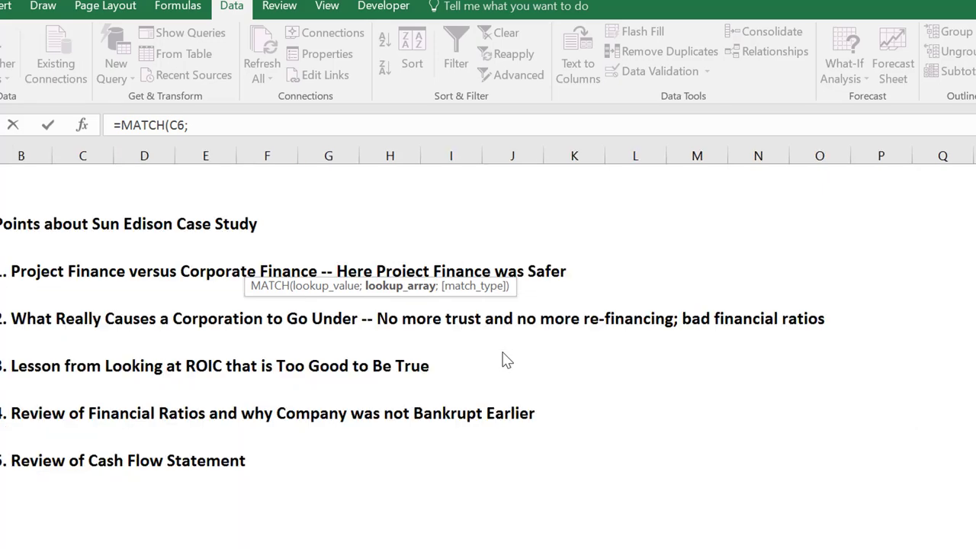
{"action": "key", "text": "ctrl+Page_Down"}
{"action": "key", "text": "ctrl+Page_Down"}
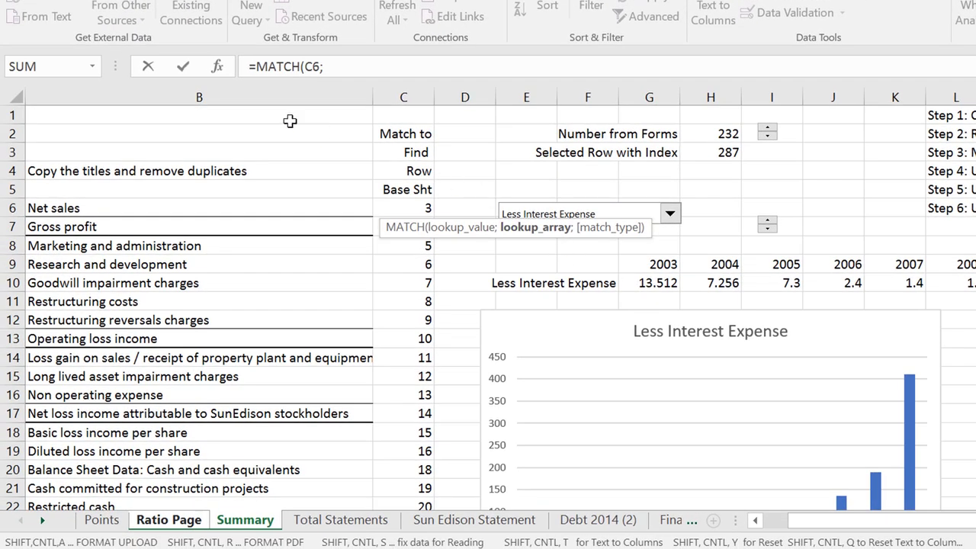
{"action": "left_click", "coordinate": [192, 97]}
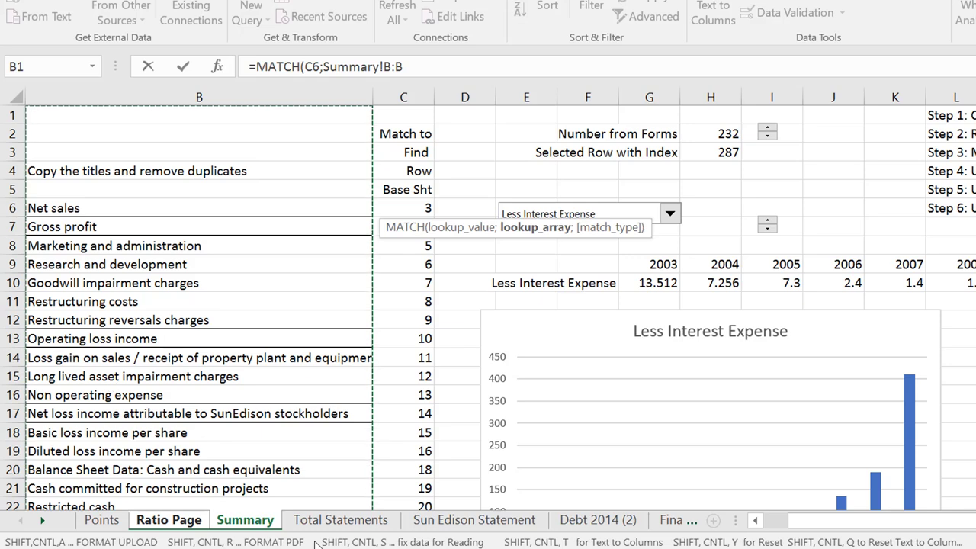
{"action": "left_click", "coordinate": [370, 523]}
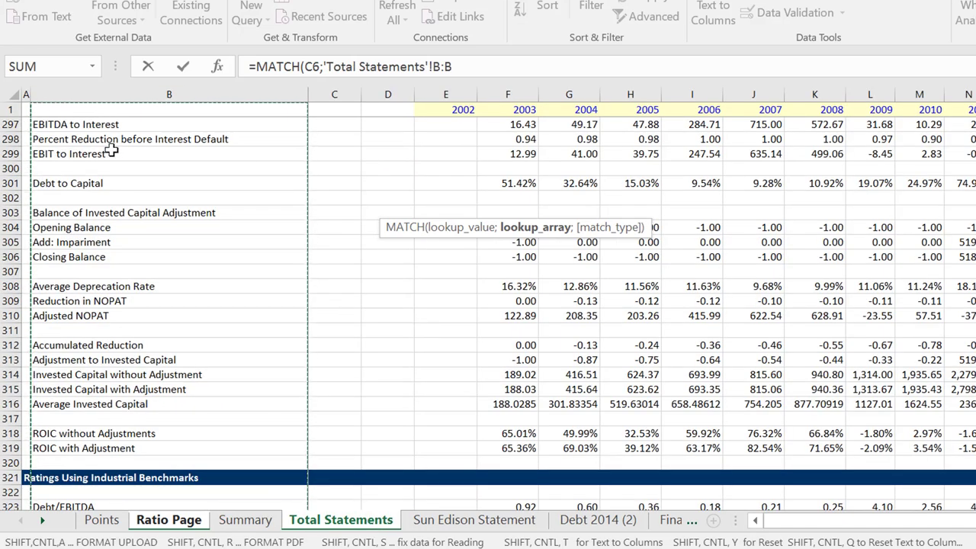
{"action": "left_click", "coordinate": [499, 72]}
{"action": "type", "text": ";0"}
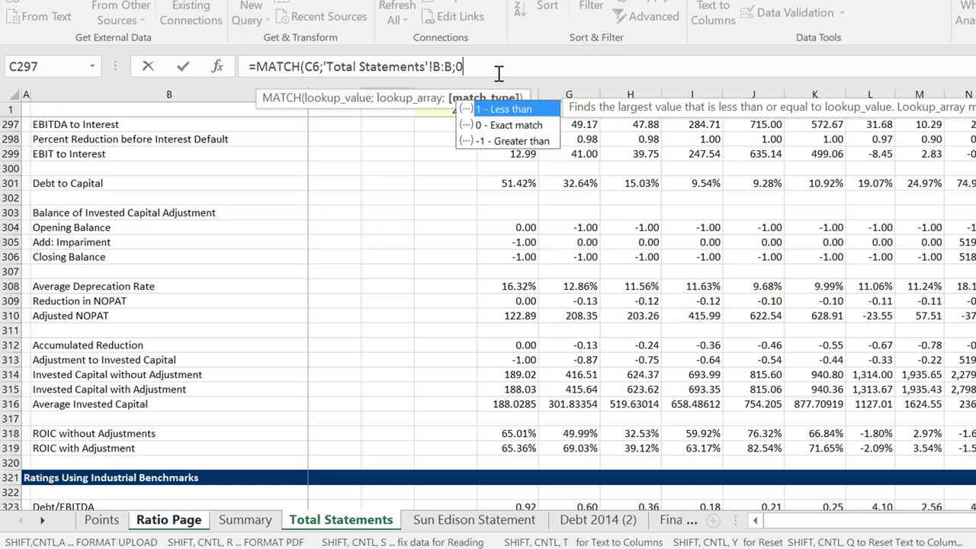
{"action": "key", "text": "Return"}
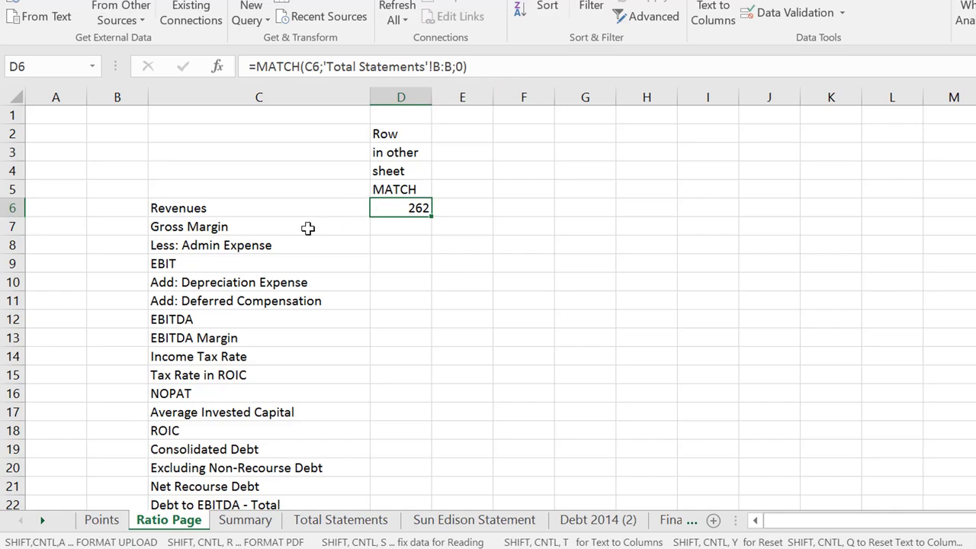
{"action": "double_click", "coordinate": [430, 218]}
Check the MATCH row numbers down column D against their ratio titles and return to the start of the list
{"action": "key", "text": "Down"}
{"action": "key", "text": "Down"}
{"action": "key", "text": "Down"}
{"action": "key", "text": "Down"}
{"action": "key", "text": "Down"}
{"action": "key", "text": "Down"}
{"action": "key", "text": "Down"}
{"action": "key", "text": "Down"}
{"action": "key", "text": "Down"}
{"action": "key", "text": "Down"}
{"action": "key", "text": "Down"}
{"action": "key", "text": "Down"}
{"action": "key", "text": "Down"}
{"action": "key", "text": "Down"}
{"action": "key", "text": "Down"}
{"action": "key", "text": "Down"}
{"action": "key", "text": "Down"}
{"action": "key", "text": "Down"}
{"action": "key", "text": "Down"}
{"action": "key", "text": "Down"}
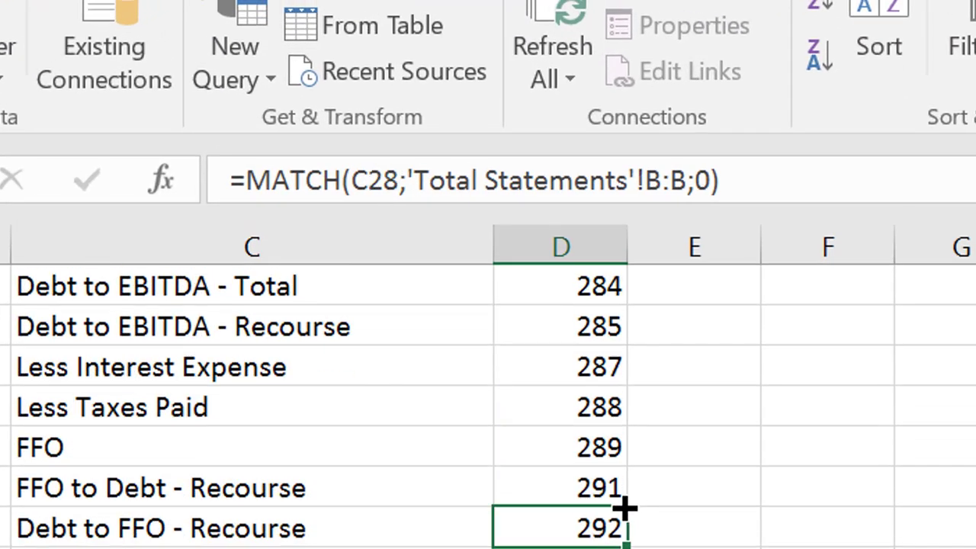
{"action": "key", "text": "Down"}
{"action": "key", "text": "Down"}
{"action": "key", "text": "Down"}
{"action": "key", "text": "Down"}
{"action": "key", "text": "Down"}
{"action": "key", "text": "Down"}
{"action": "key", "text": "Down"}
{"action": "key", "text": "Down"}
{"action": "key", "text": "Down"}
{"action": "key", "text": "Down"}
{"action": "key", "text": "Down"}
{"action": "key", "text": "Down"}
{"action": "key", "text": "Down"}
{"action": "key", "text": "Down"}
{"action": "key", "text": "Up"}
{"action": "key", "text": "Up"}
{"action": "key", "text": "Up"}
{"action": "key", "text": "Up"}
{"action": "key", "text": "Up"}
{"action": "key", "text": "Up"}
{"action": "key", "text": "Up"}
{"action": "key", "text": "Up"}
{"action": "key", "text": "Up"}
{"action": "key", "text": "Up"}
{"action": "key", "text": "Up"}
{"action": "key", "text": "Up"}
{"action": "key", "text": "Up"}
{"action": "key", "text": "Up"}
{"action": "key", "text": "Up"}
{"action": "key", "text": "Up"}
{"action": "key", "text": "Up"}
{"action": "key", "text": "Up"}
{"action": "key", "text": "Up"}
{"action": "key", "text": "Up"}
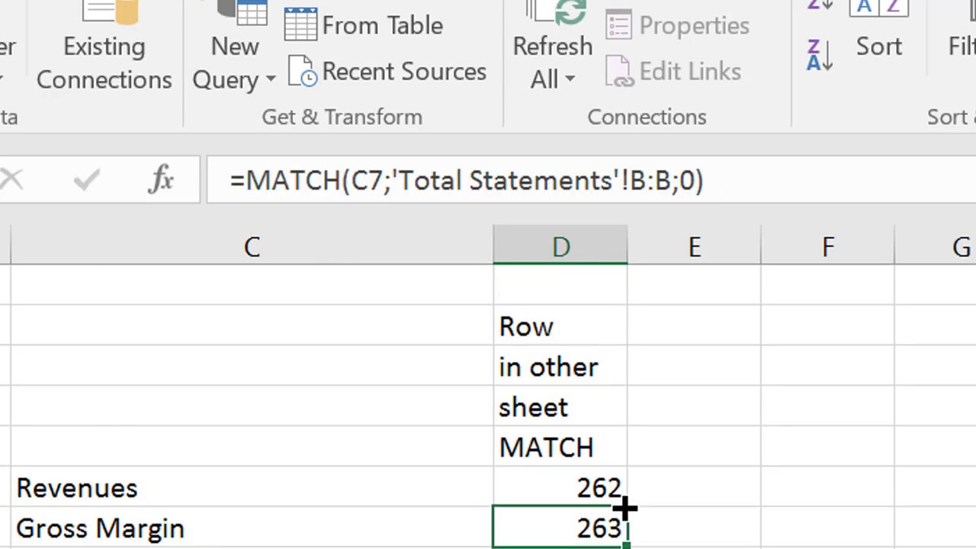
Add a form-control combo box across columns F to H in row 2 of the Ratio Page
{"action": "key", "text": "Right"}
{"action": "key", "text": "Right"}
{"action": "key", "text": "Right"}
{"action": "key", "text": "ctrl+Page_Down"}
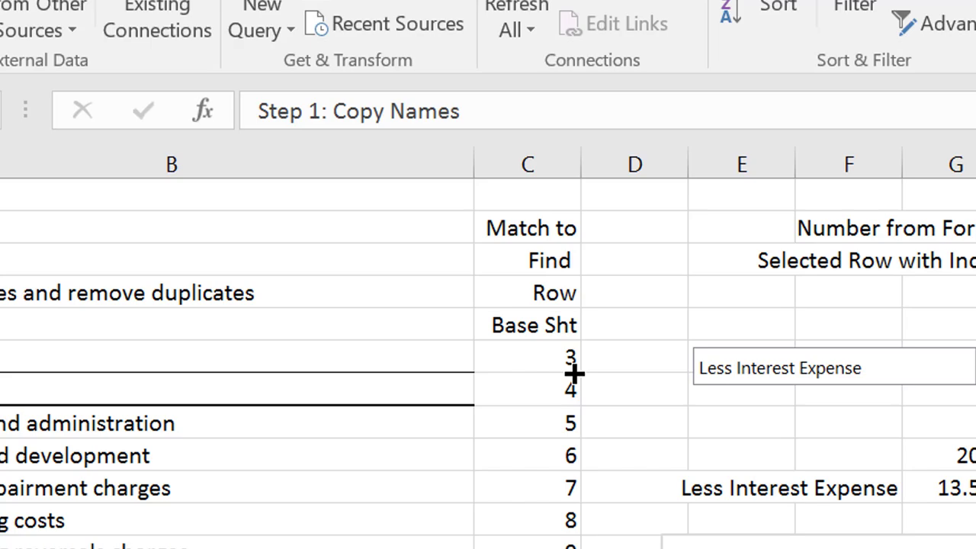
{"action": "key", "text": "ctrl+Page_Up"}
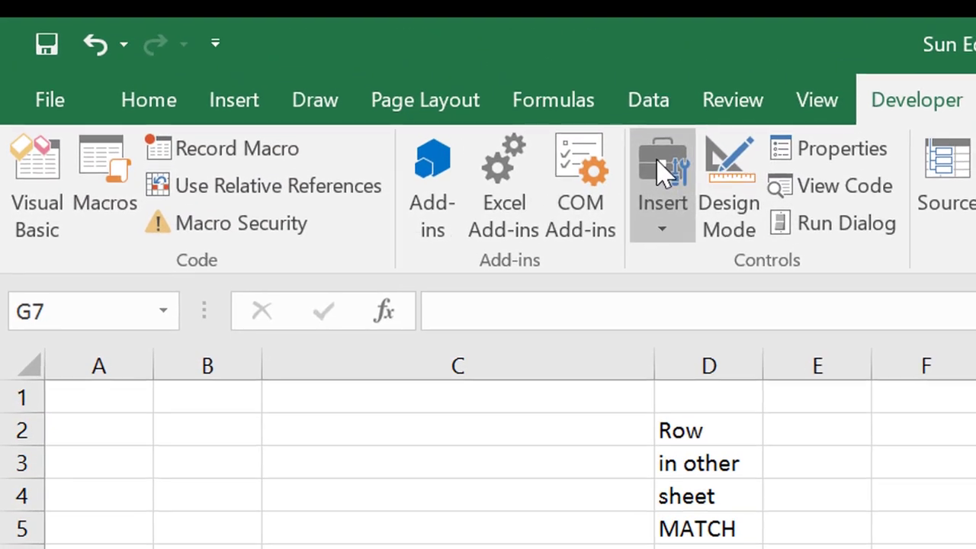
{"action": "left_click", "coordinate": [661, 172]}
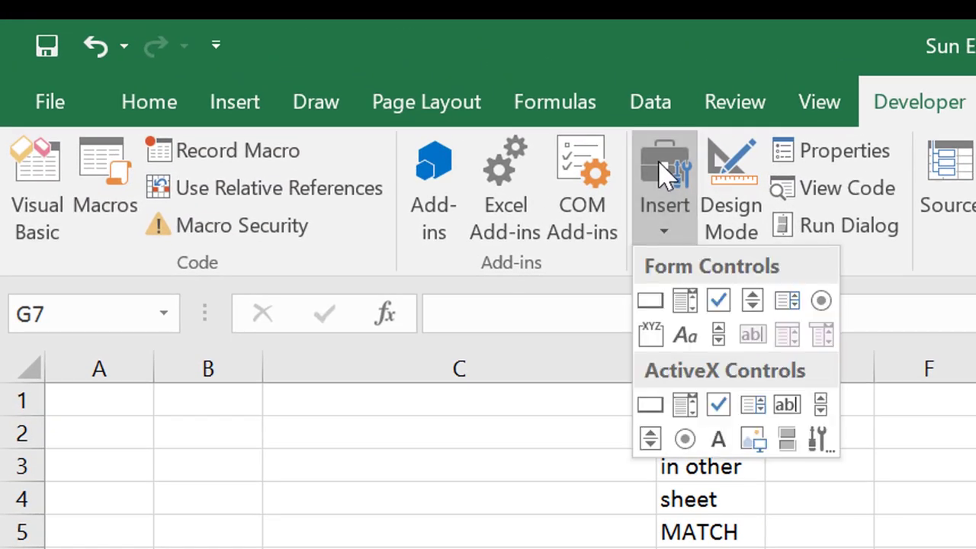
{"action": "left_click", "coordinate": [686, 302]}
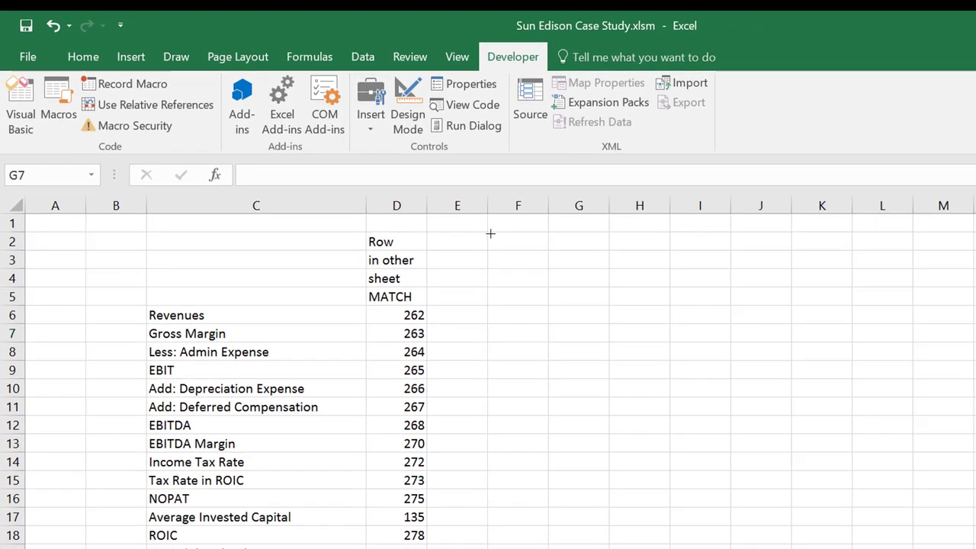
{"action": "left_click_drag", "start_coordinate": [880, 422], "coordinate": [975, 432]}
{"action": "left_click_drag", "start_coordinate": [646, 240], "coordinate": [656, 240]}
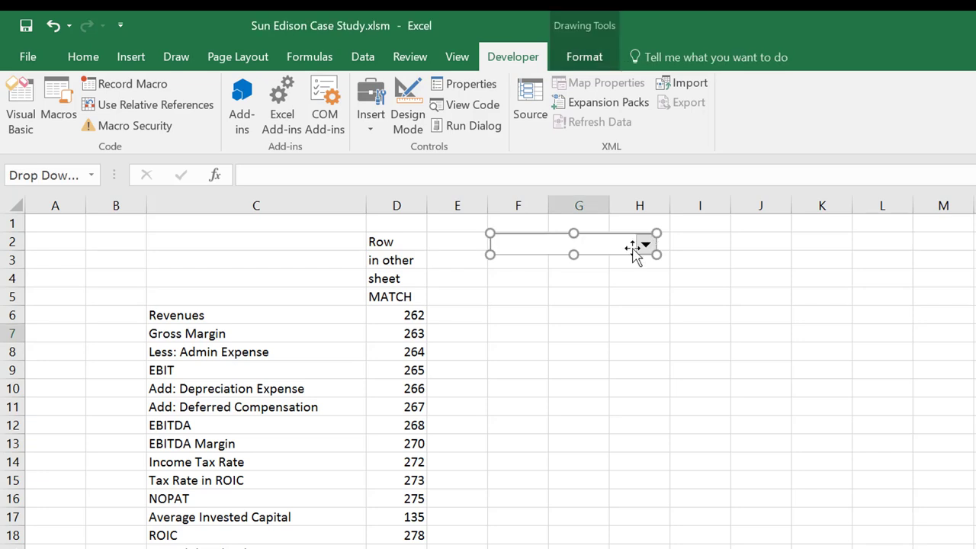
Add a small form-control spin button at row 2 across the boundary of columns I and J
{"action": "left_click", "coordinate": [371, 107]}
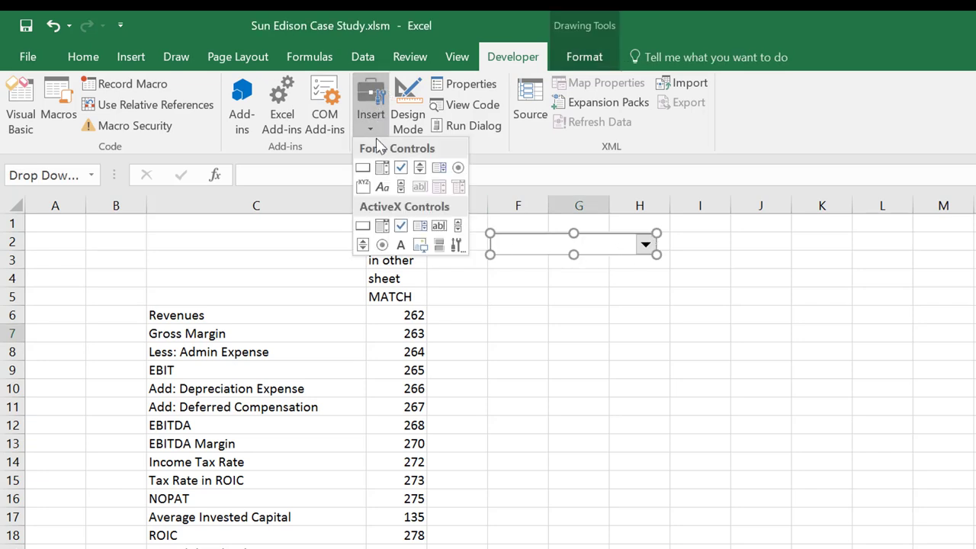
{"action": "left_click", "coordinate": [419, 169]}
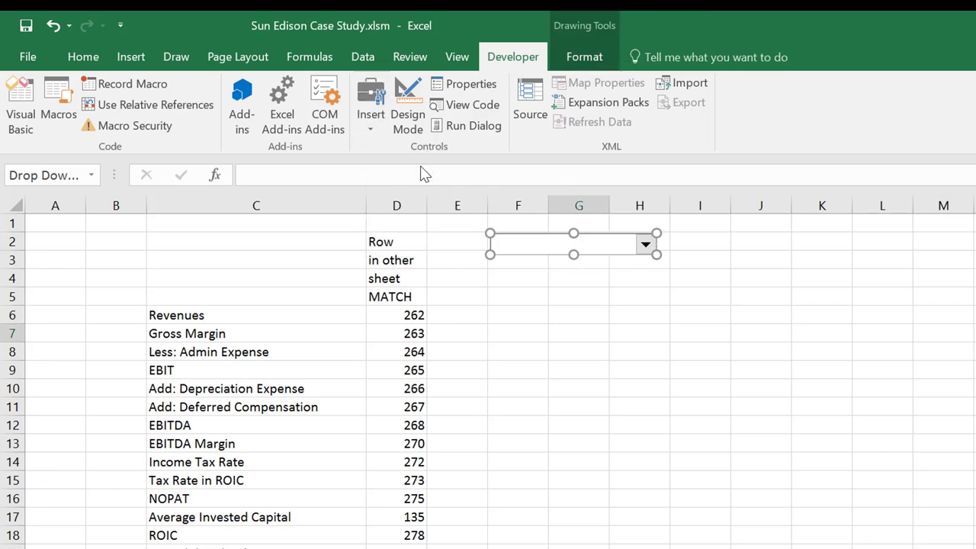
{"action": "left_click_drag", "start_coordinate": [708, 232], "coordinate": [745, 257]}
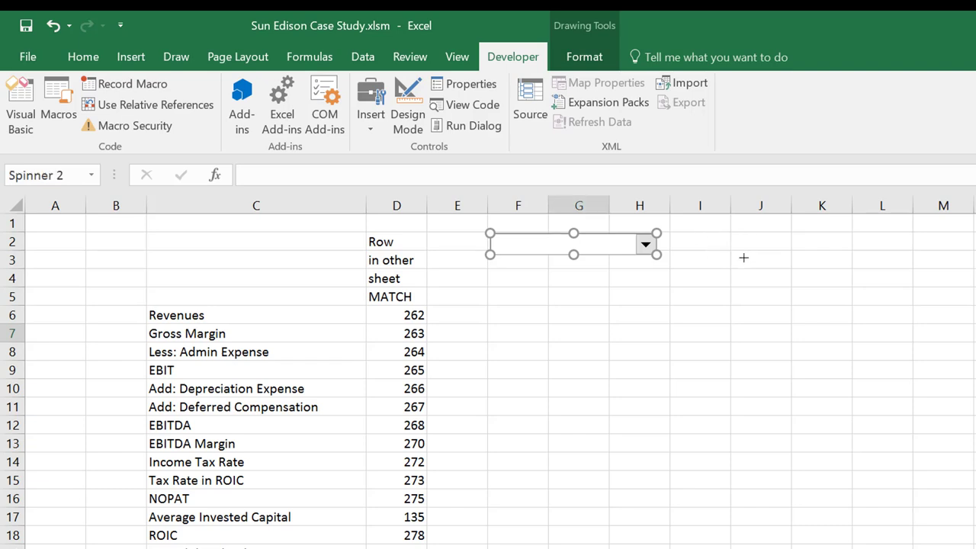
{"action": "left_click", "coordinate": [372, 99]}
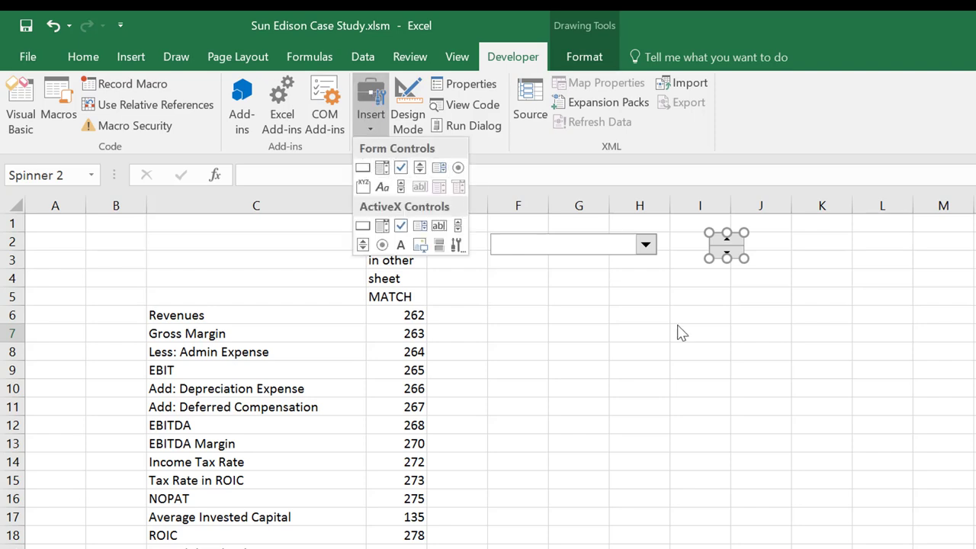
{"action": "left_click", "coordinate": [747, 328]}
{"action": "left_click", "coordinate": [582, 314]}
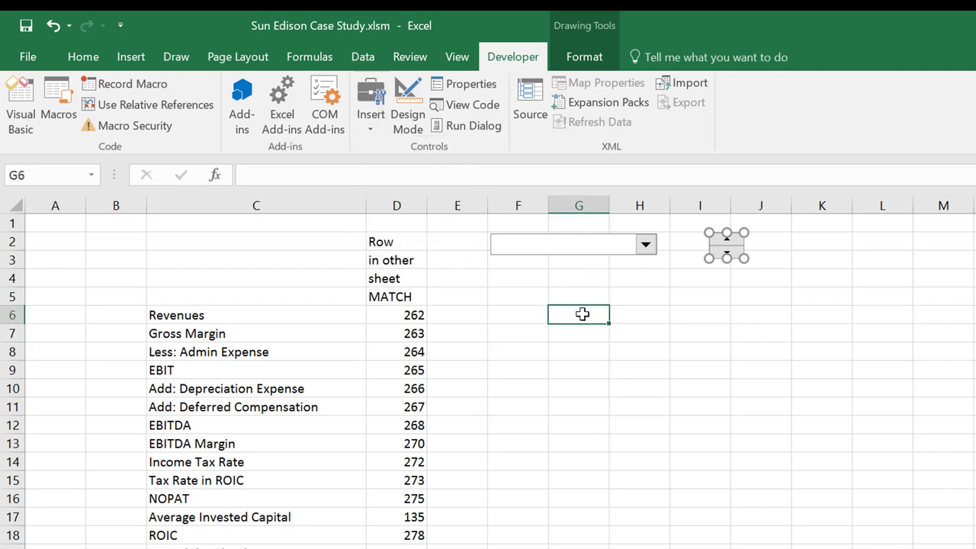
{"action": "right_click", "coordinate": [579, 246]}
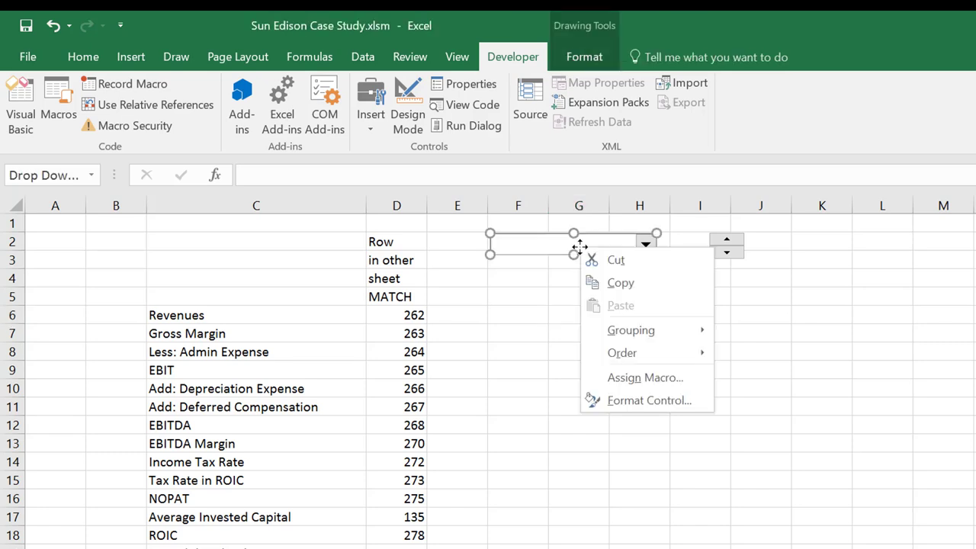
{"action": "left_click", "coordinate": [841, 256]}
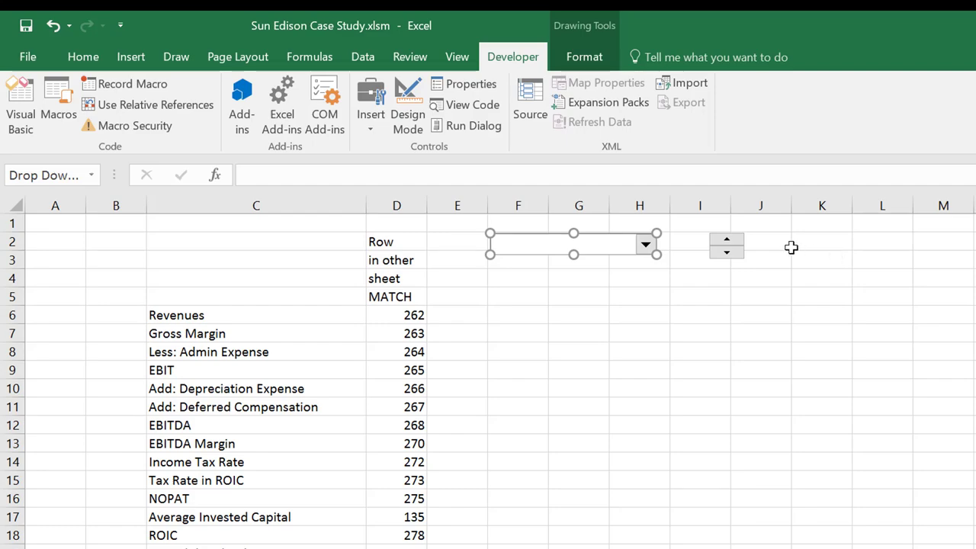
{"action": "left_click", "coordinate": [830, 257]}
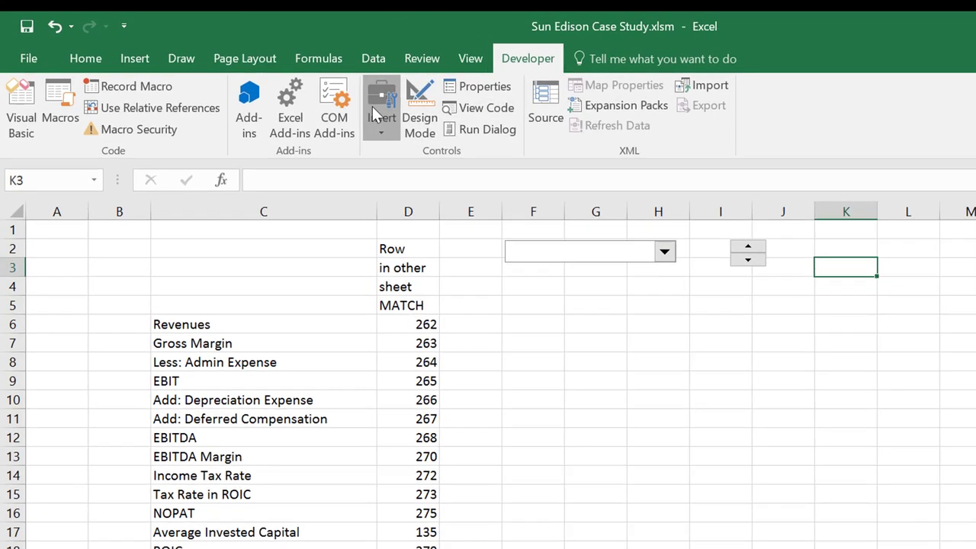
Add a form-control check box across columns K to M in row 2, beside the spin button
{"action": "left_click", "coordinate": [370, 106]}
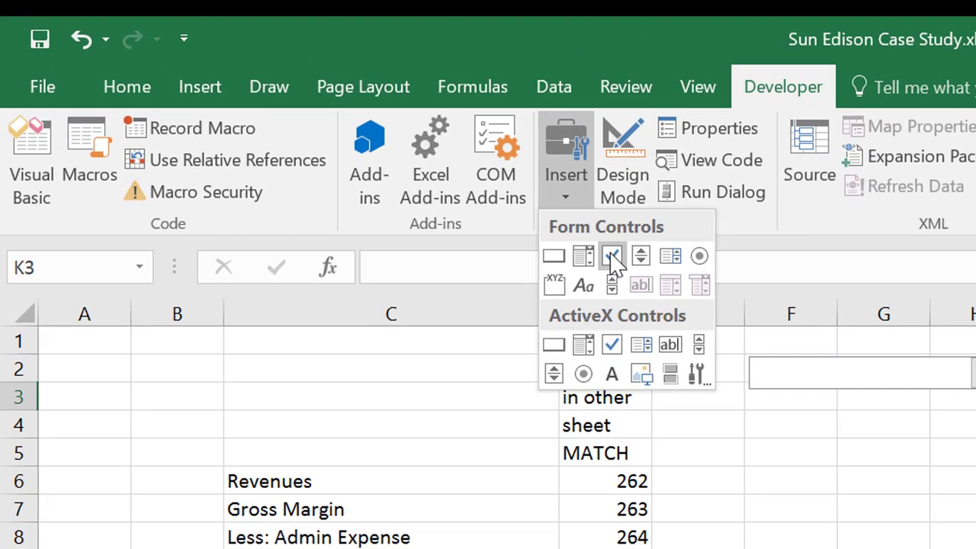
{"action": "left_click", "coordinate": [612, 257]}
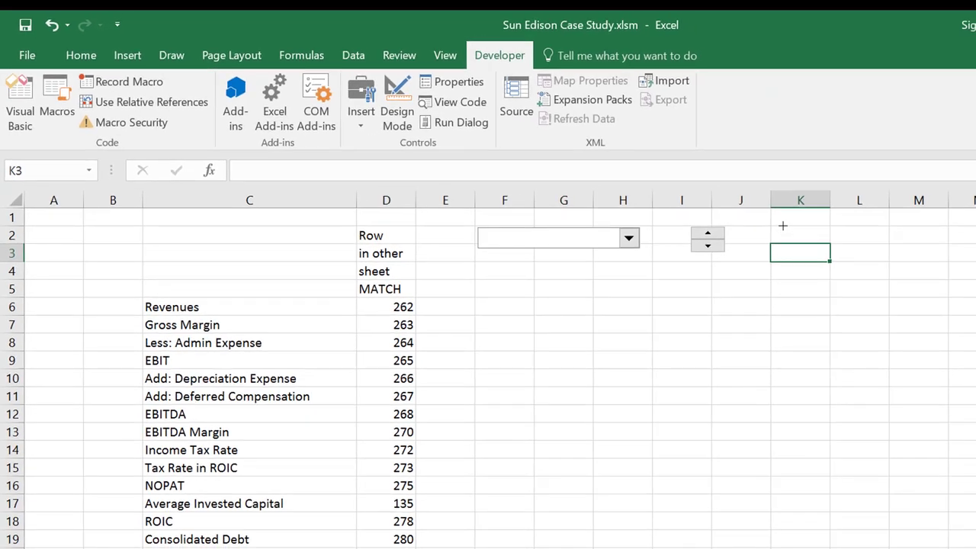
{"action": "mouse_move", "coordinate": [782, 226]}
{"action": "left_mouse_down"}
{"action": "mouse_move", "coordinate": [871, 229]}
{"action": "mouse_move", "coordinate": [949, 247]}
{"action": "left_mouse_up"}
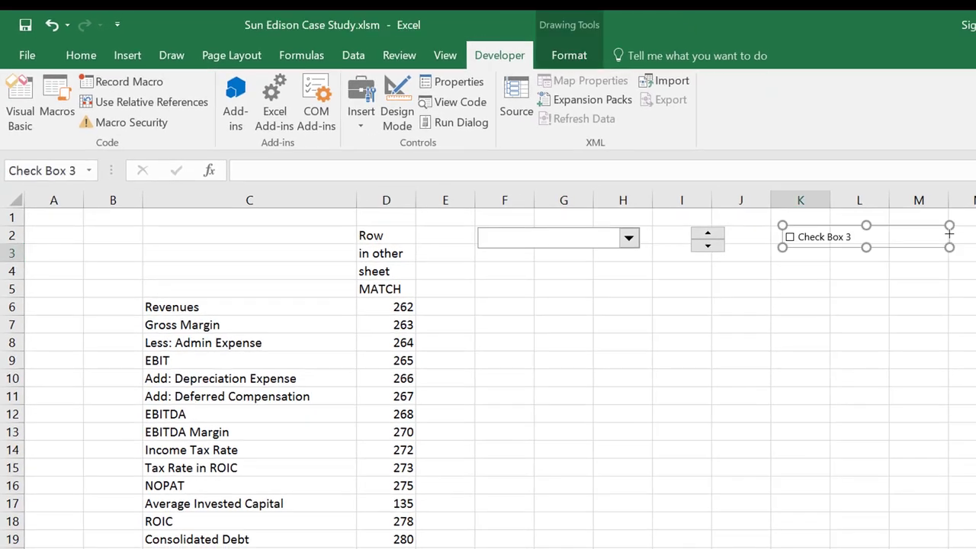
{"action": "left_click", "coordinate": [361, 115]}
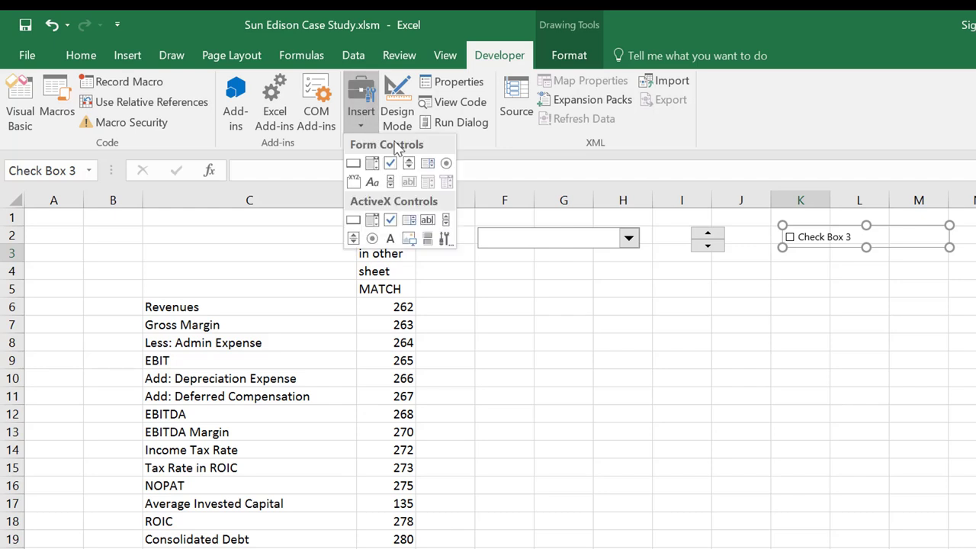
{"action": "left_click", "coordinate": [447, 164]}
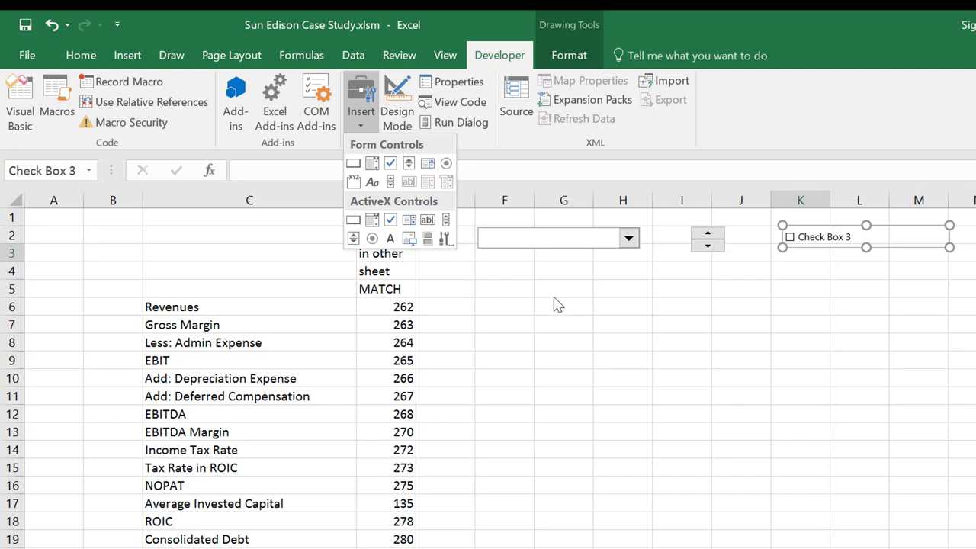
{"action": "left_click", "coordinate": [766, 286]}
Set the combo box's input range to the ratio titles, 'Ratio Page'!$C$6:$C$47
{"action": "right_click", "coordinate": [561, 241]}
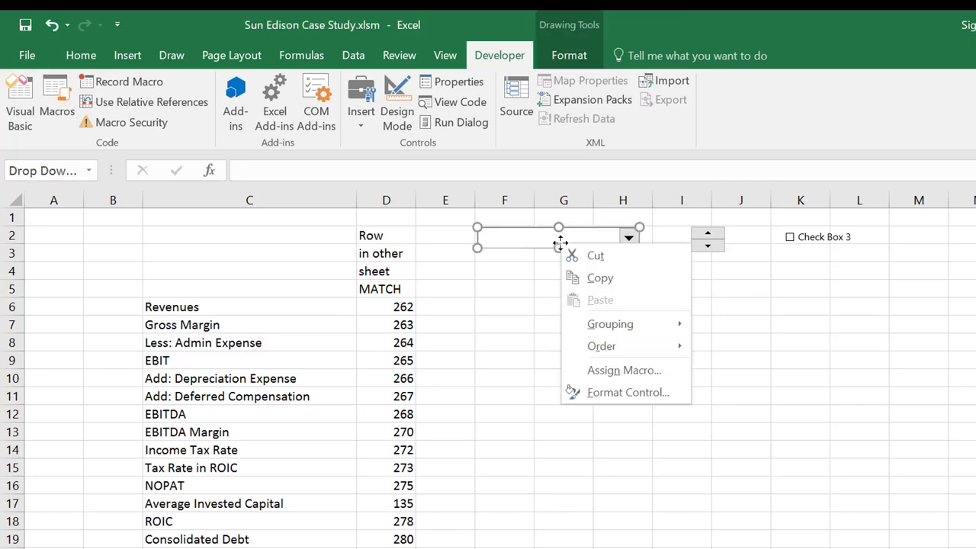
{"action": "left_click", "coordinate": [606, 395]}
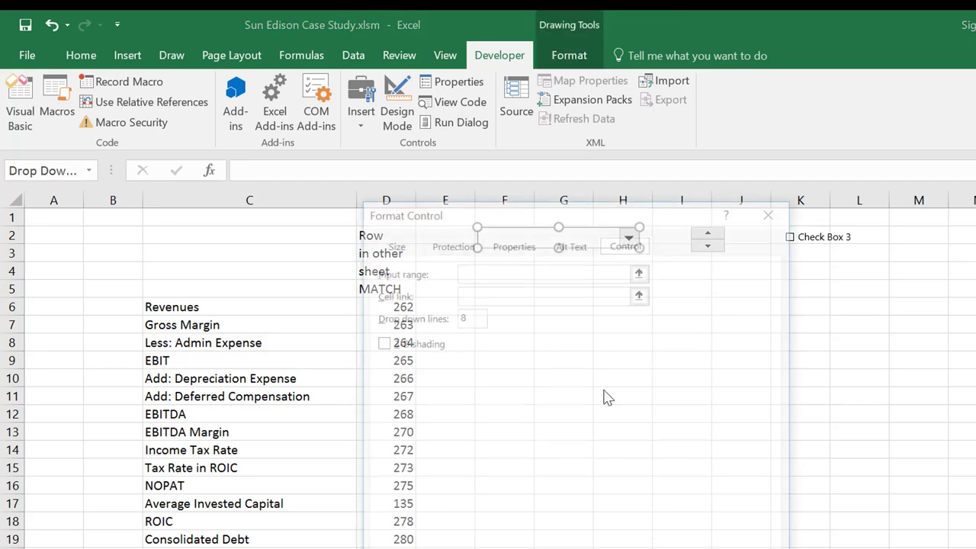
{"action": "left_click", "coordinate": [640, 269]}
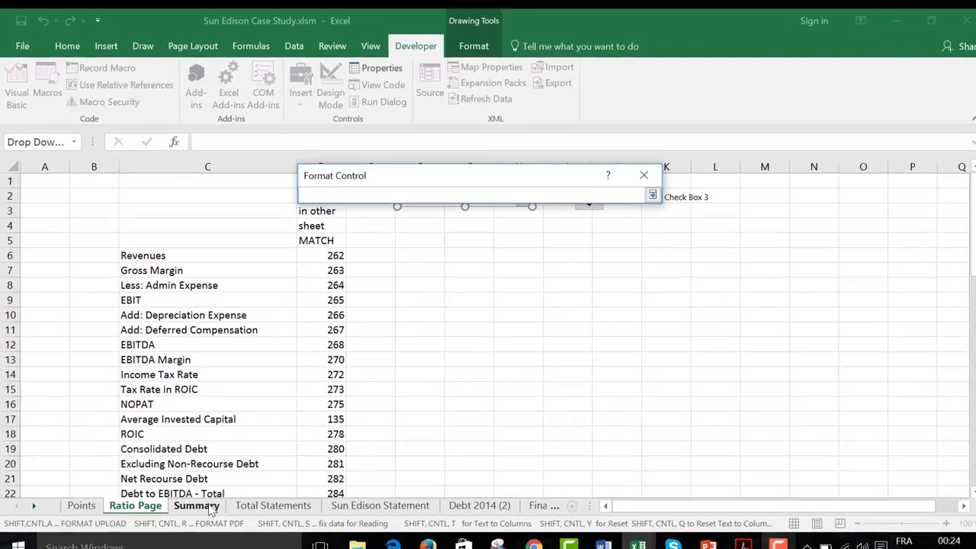
{"action": "left_click", "coordinate": [191, 493]}
{"action": "left_click", "coordinate": [122, 494]}
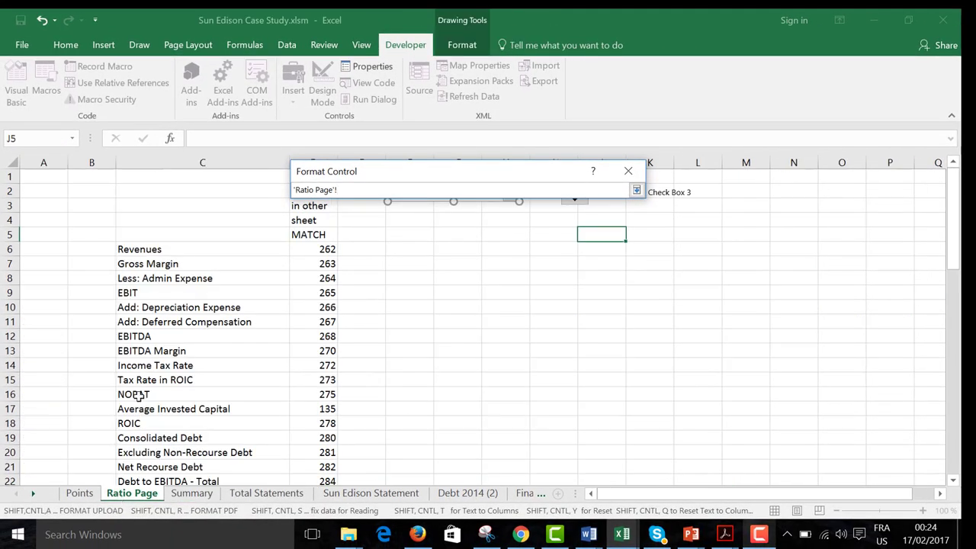
{"action": "left_click_drag", "start_coordinate": [140, 249], "coordinate": [189, 448]}
{"action": "key", "text": "Return"}
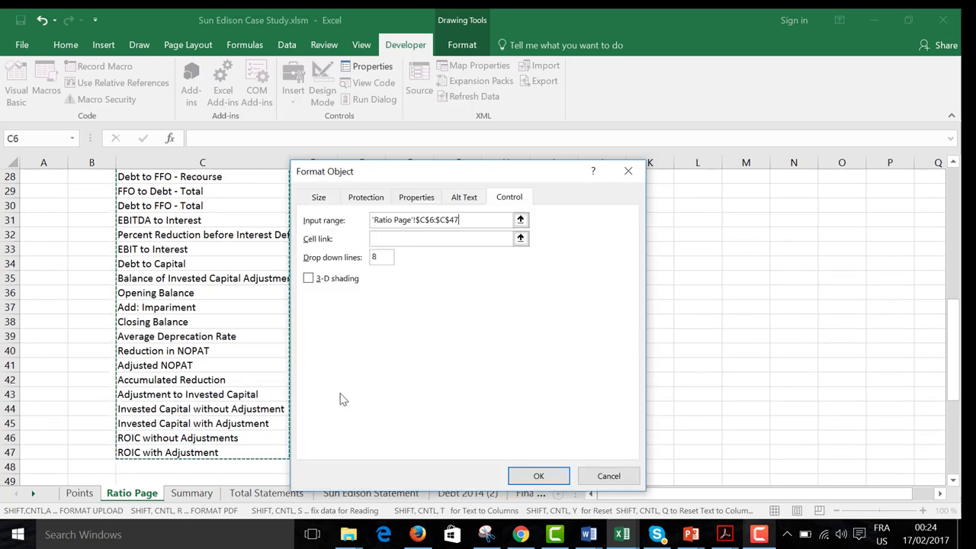
Set the combo box's cell link to 'Ratio Page'!$N$2
{"action": "left_click", "coordinate": [521, 239]}
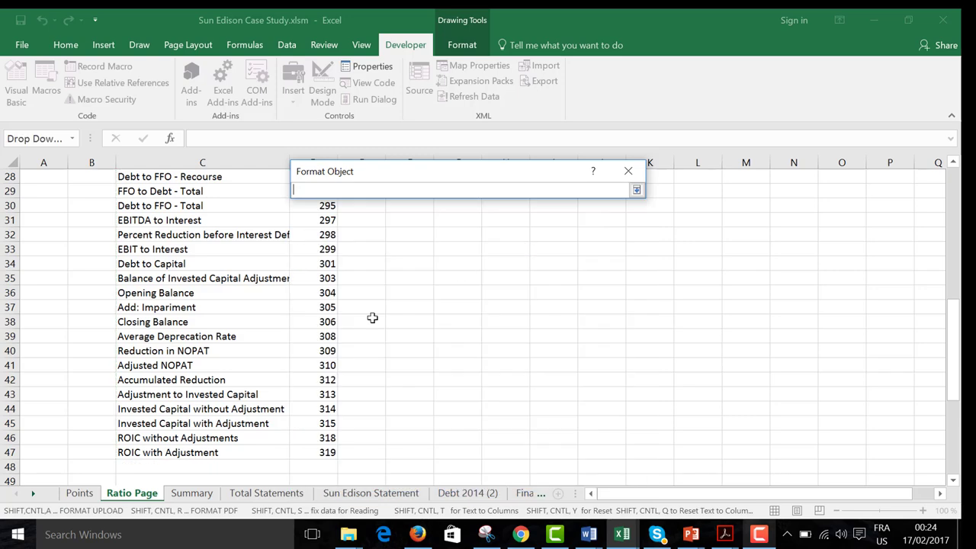
{"action": "left_click", "coordinate": [194, 493]}
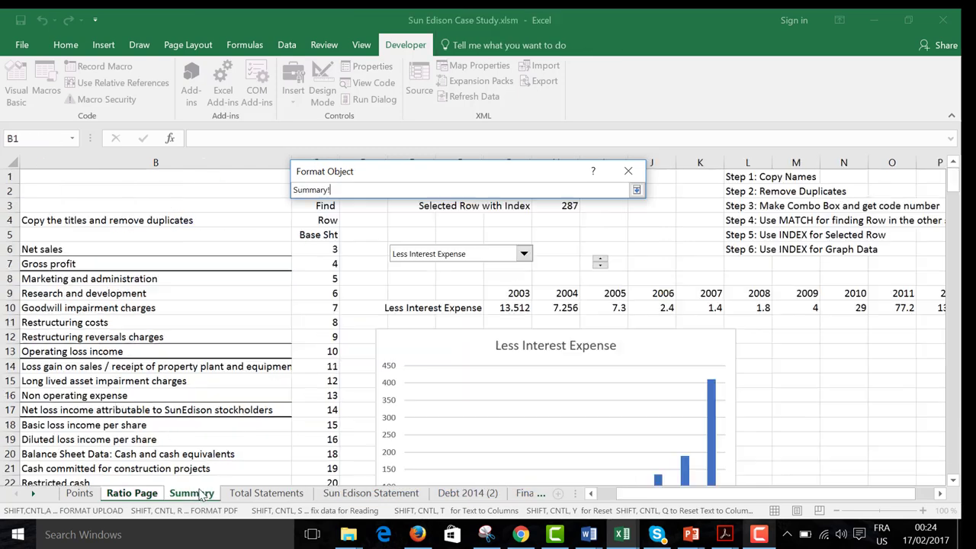
{"action": "left_click", "coordinate": [141, 496]}
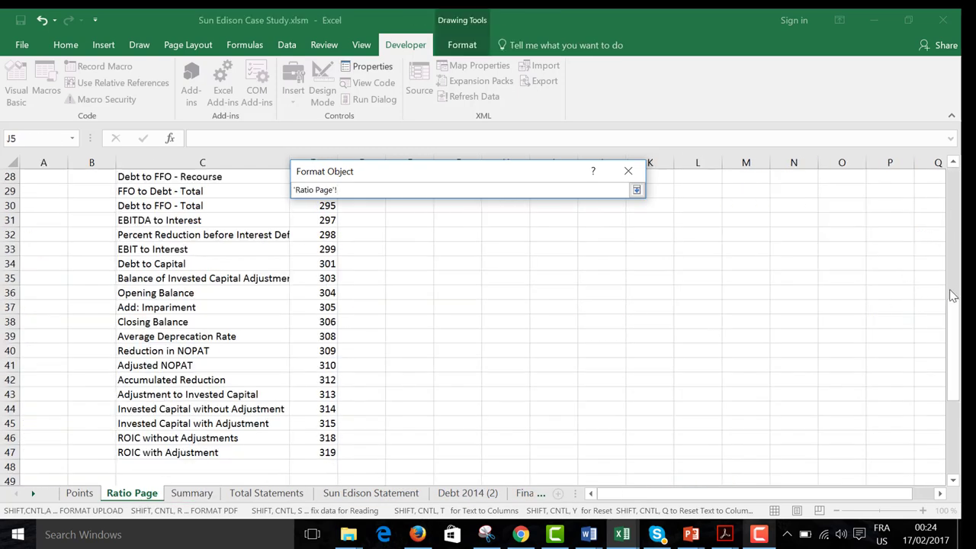
{"action": "left_click_drag", "start_coordinate": [953, 296], "coordinate": [942, 149]}
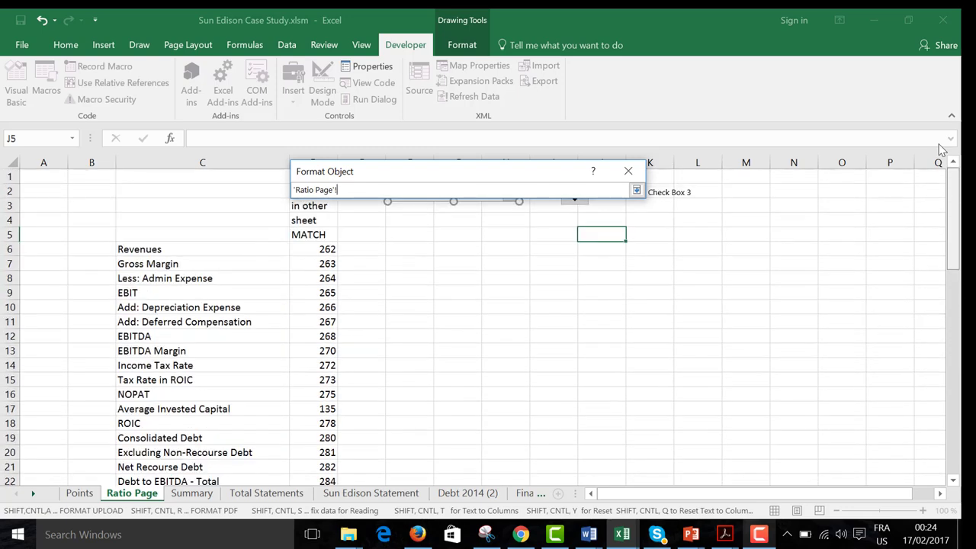
{"action": "left_click_drag", "start_coordinate": [556, 178], "coordinate": [585, 329]}
{"action": "left_click", "coordinate": [795, 192]}
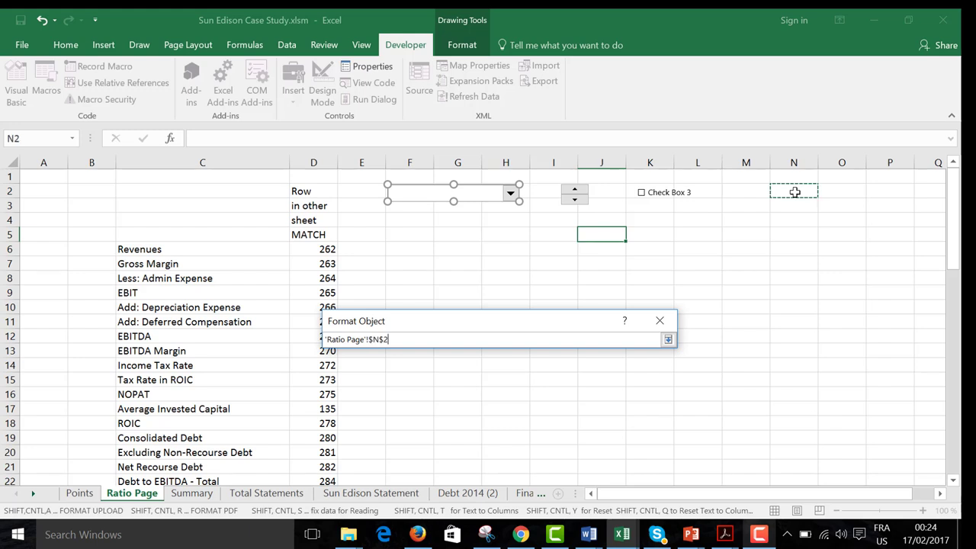
{"action": "key", "text": "Return"}
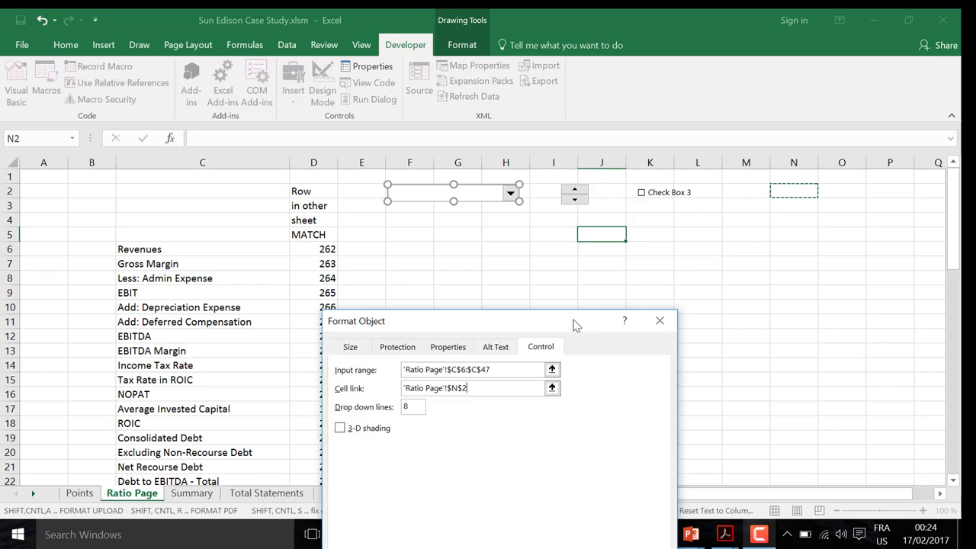
Set the combo box's drop down lines to 50 and apply the control settings
{"action": "left_click_drag", "start_coordinate": [577, 325], "coordinate": [595, 164]}
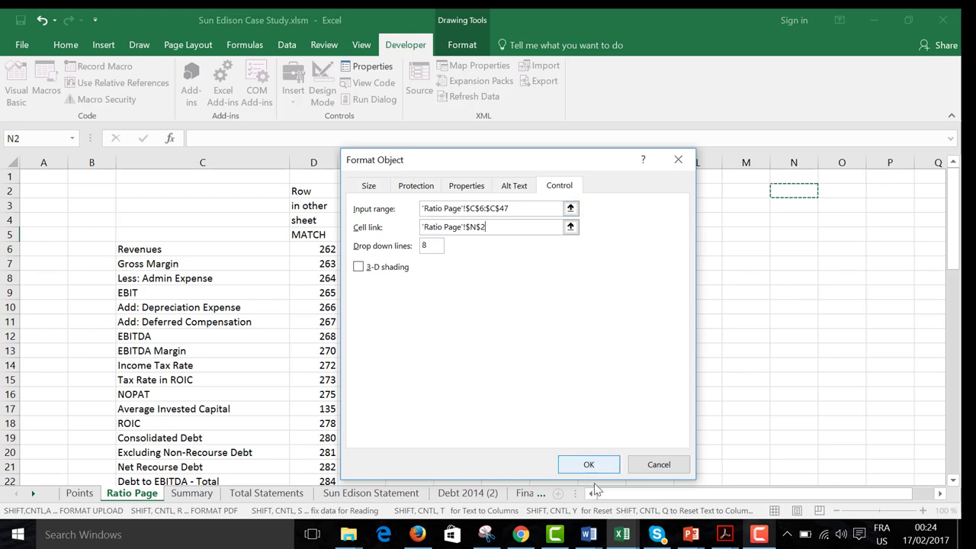
{"action": "left_click", "coordinate": [434, 244]}
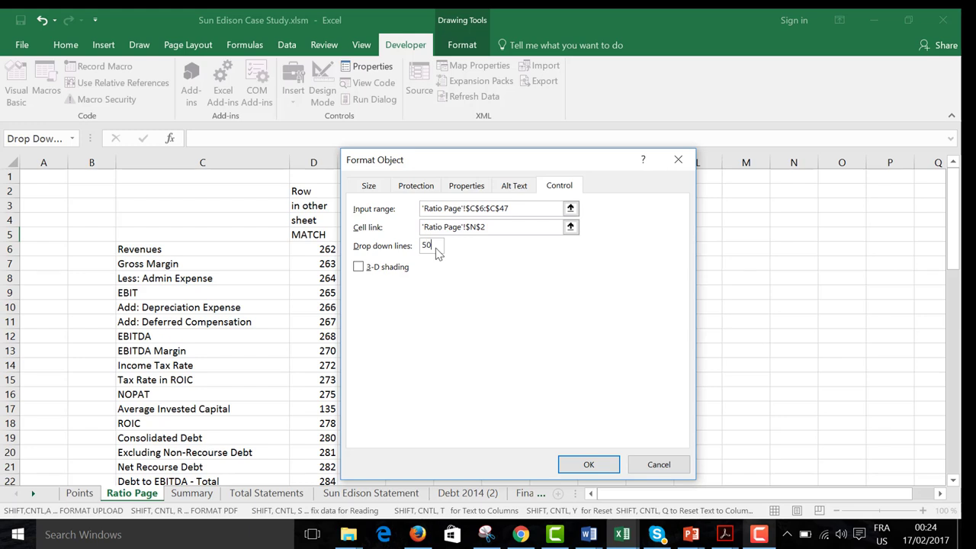
{"action": "left_click", "coordinate": [590, 464]}
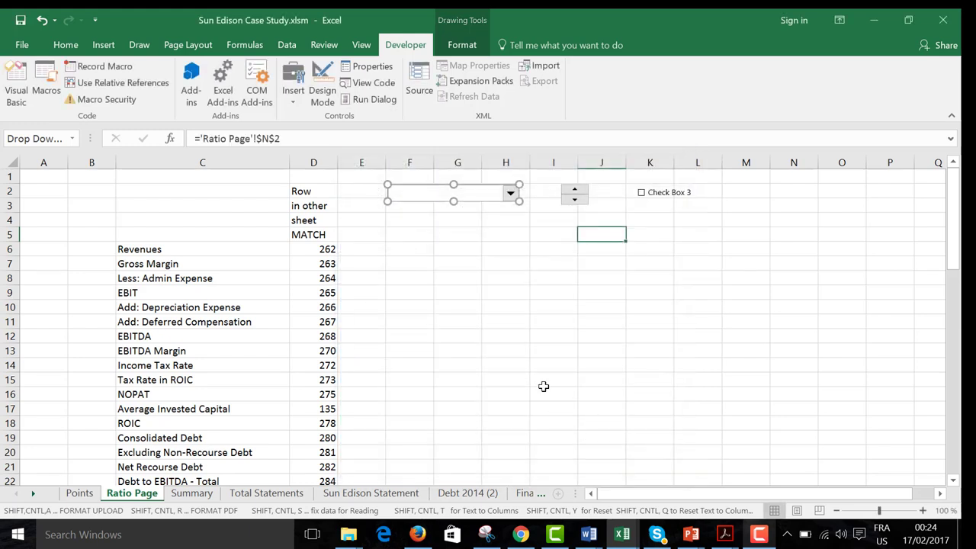
{"action": "left_click", "coordinate": [486, 296]}
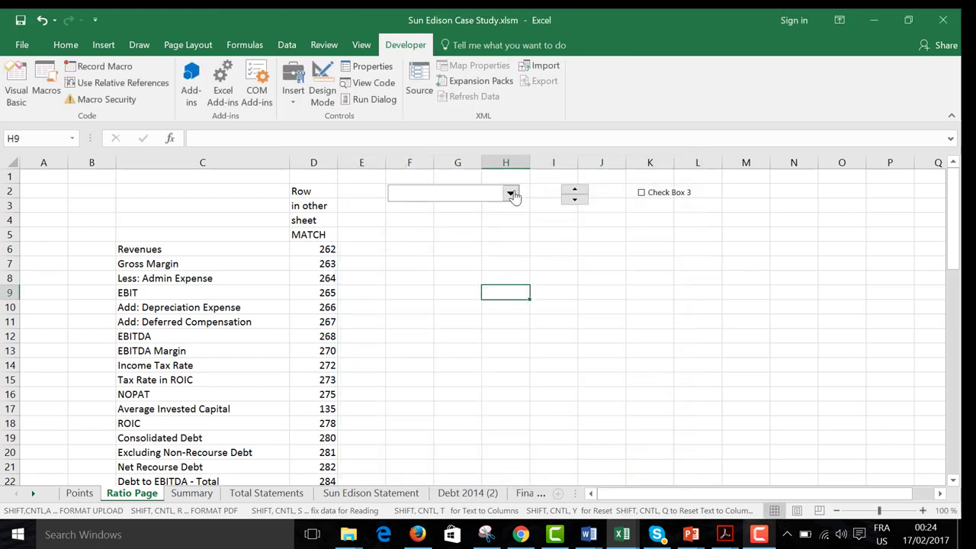
Test the combo box by choosing Debt to EBITDA - Recourse, followed by Debt to Capital
{"action": "left_click", "coordinate": [511, 195]}
{"action": "left_click", "coordinate": [430, 391]}
{"action": "left_click", "coordinate": [428, 197]}
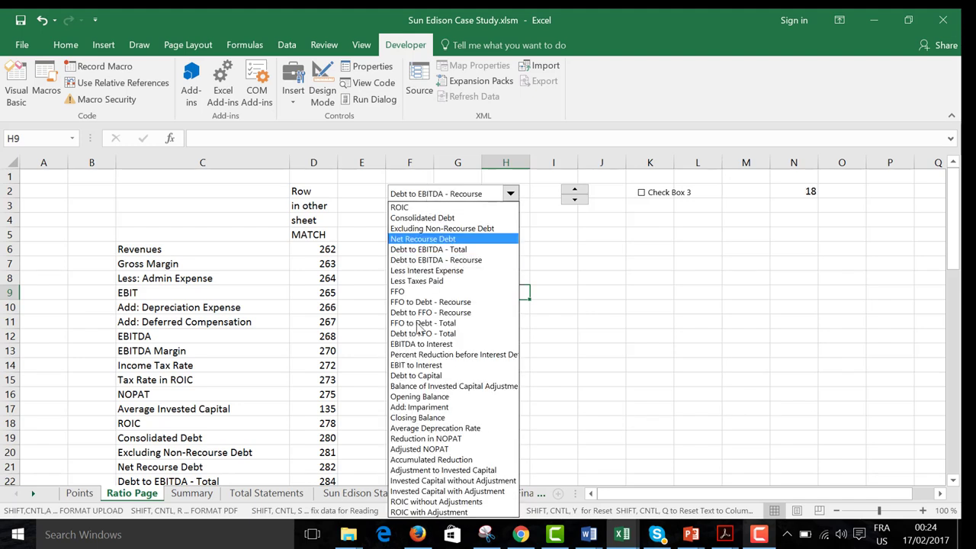
{"action": "left_click", "coordinate": [429, 376]}
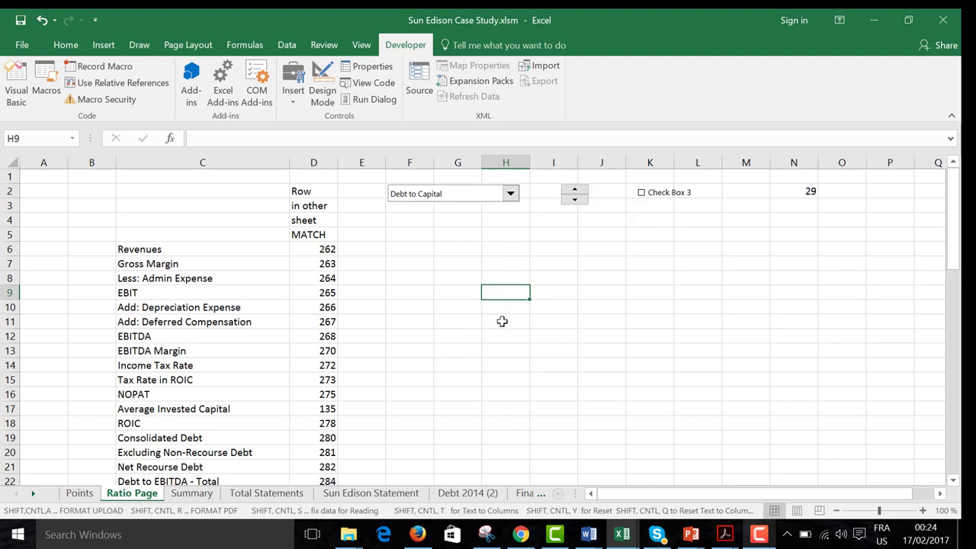
Set the spinner's minimum value to 1 and maximum value to 46 in its control settings
{"action": "right_click", "coordinate": [564, 200]}
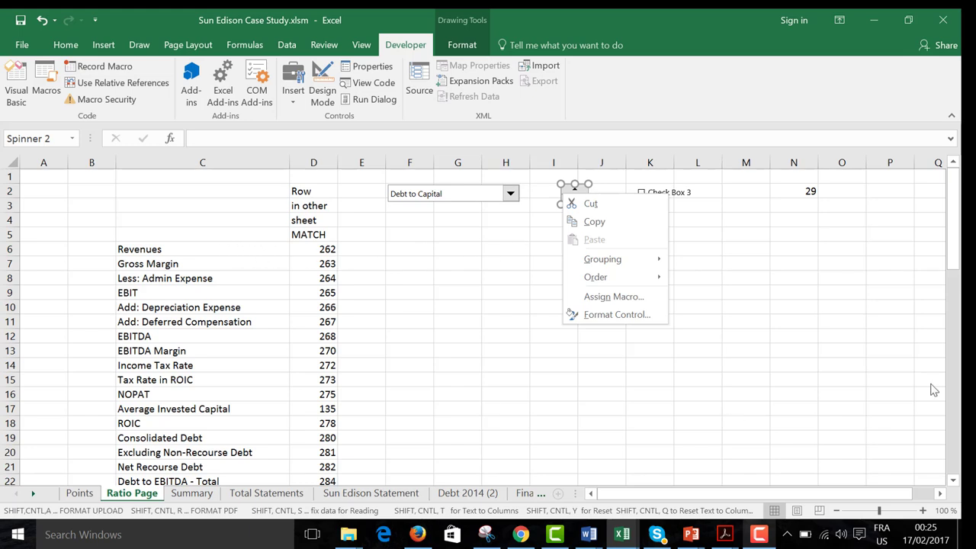
{"action": "scroll", "coordinate": [956, 436], "scroll_direction": "down", "scroll_amount": 14}
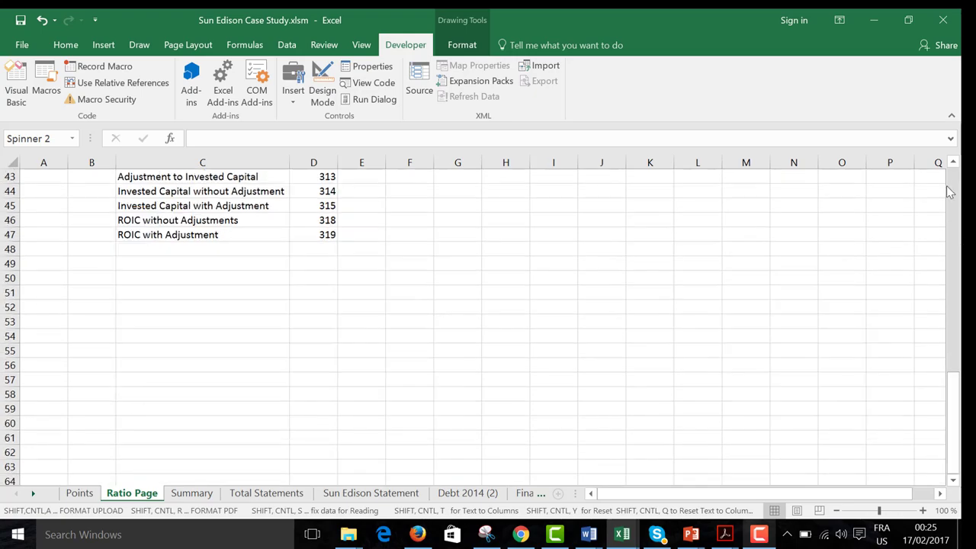
{"action": "scroll", "coordinate": [958, 188], "scroll_direction": "up", "scroll_amount": 14}
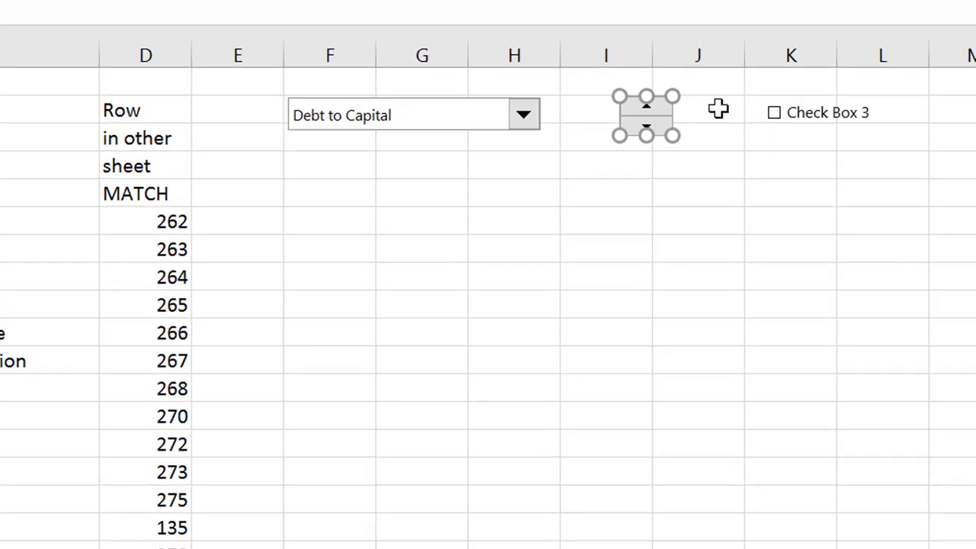
{"action": "right_click", "coordinate": [662, 133]}
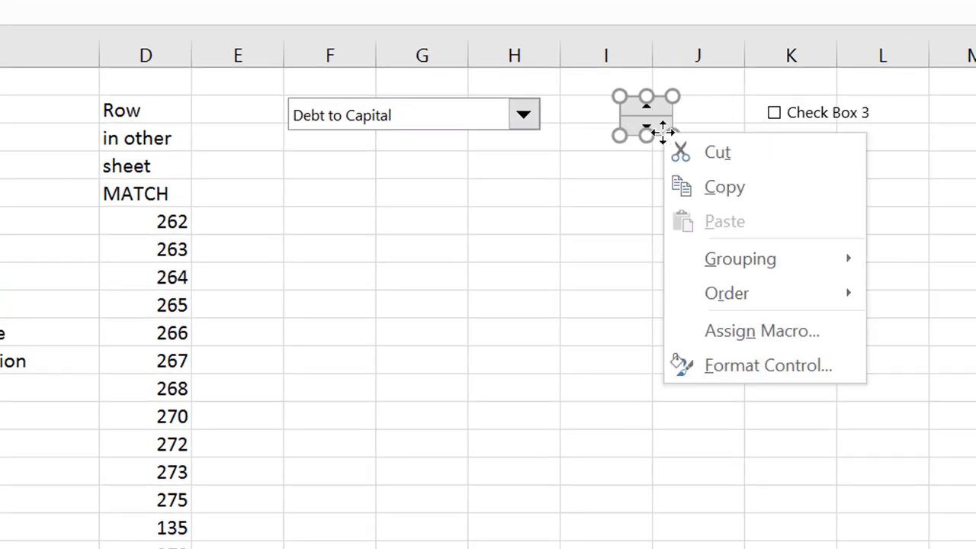
{"action": "left_click", "coordinate": [715, 366]}
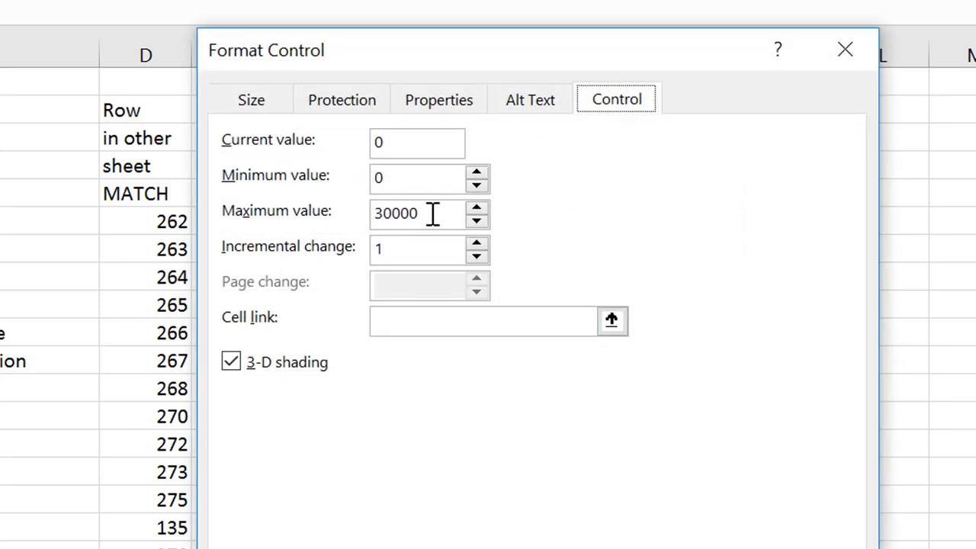
{"action": "left_click", "coordinate": [431, 212]}
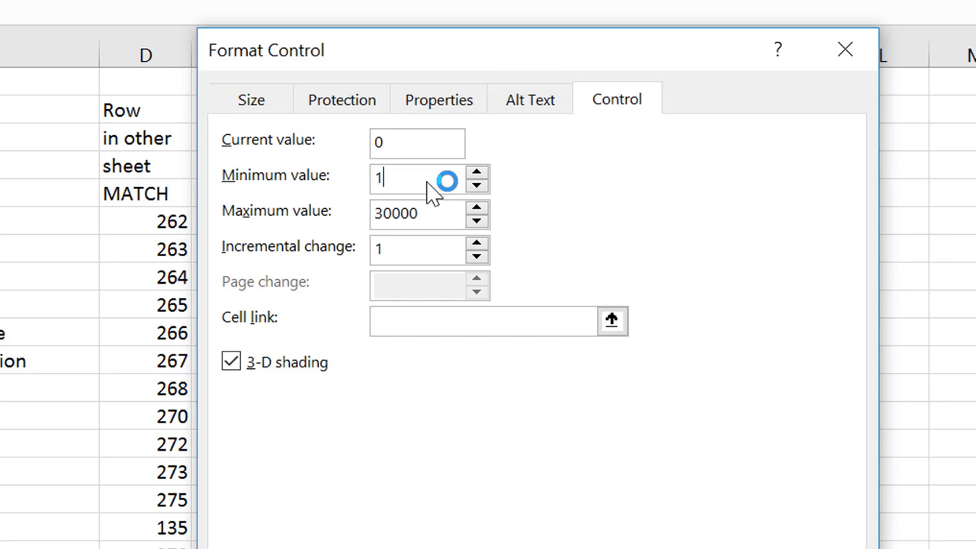
{"action": "left_click", "coordinate": [433, 221]}
{"action": "key", "text": "BackSpace"}
{"action": "key", "text": "BackSpace"}
{"action": "key", "text": "BackSpace"}
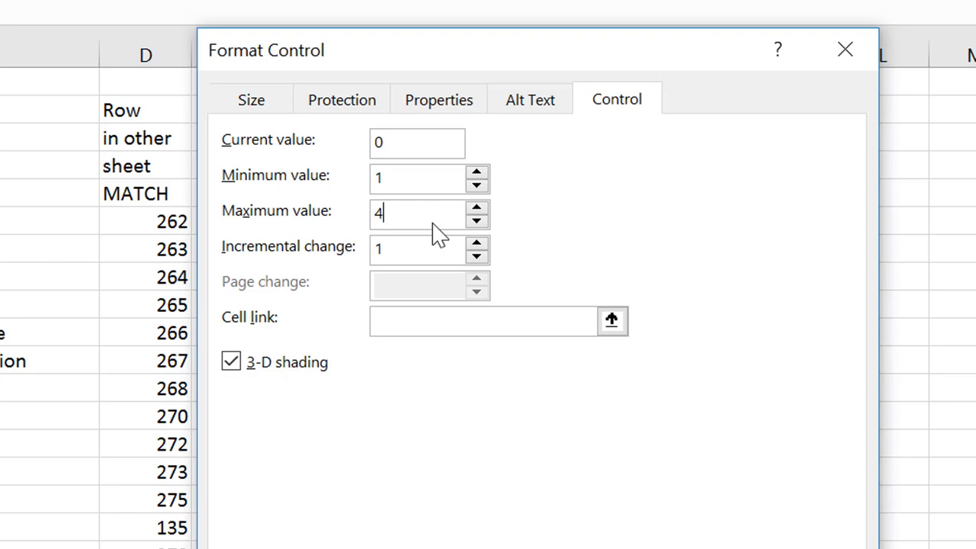
Set the spinner's cell link to 'Ratio Page'!$N$2 and apply the control settings
{"action": "left_click", "coordinate": [604, 314]}
{"action": "left_click", "coordinate": [612, 320]}
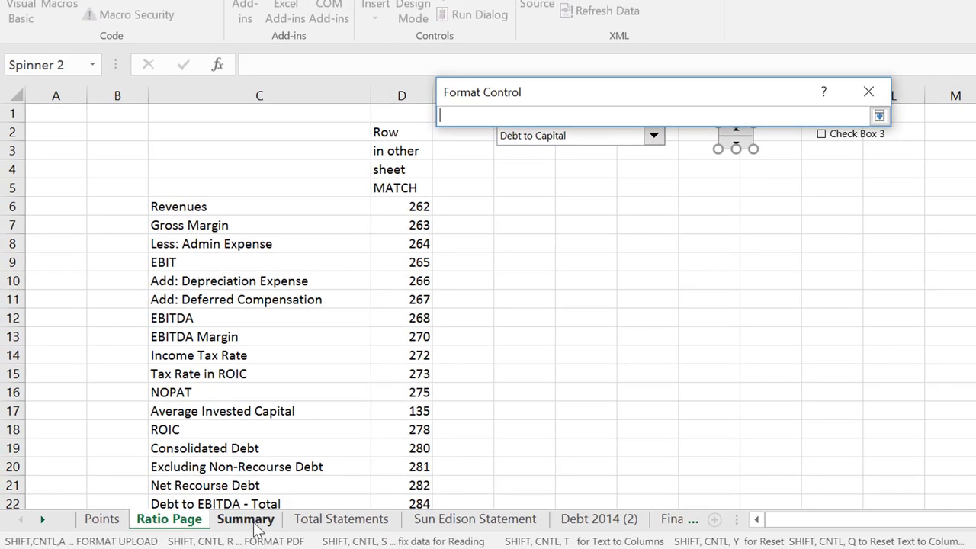
{"action": "left_click", "coordinate": [258, 524]}
{"action": "left_click", "coordinate": [171, 523]}
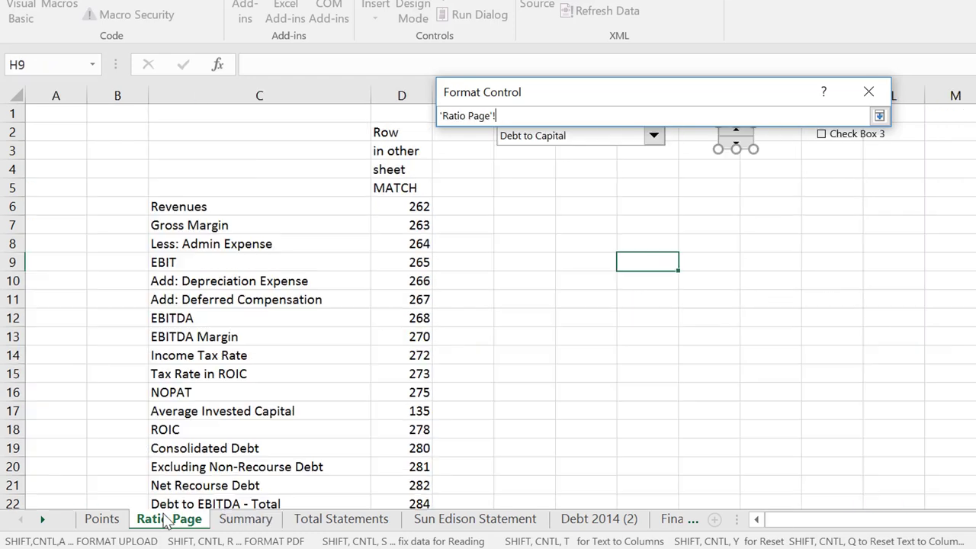
{"action": "left_click", "coordinate": [975, 134]}
{"action": "key", "text": "Return"}
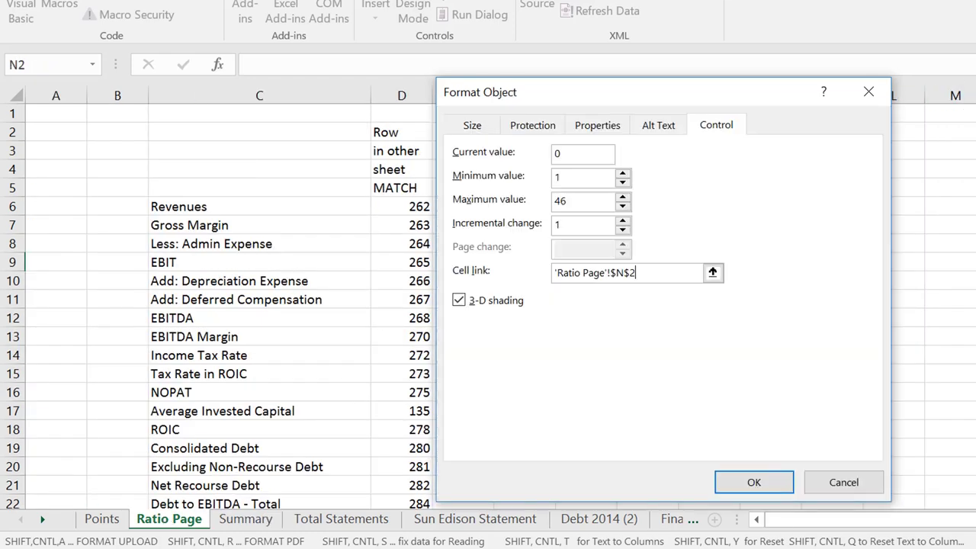
{"action": "left_click", "coordinate": [753, 482]}
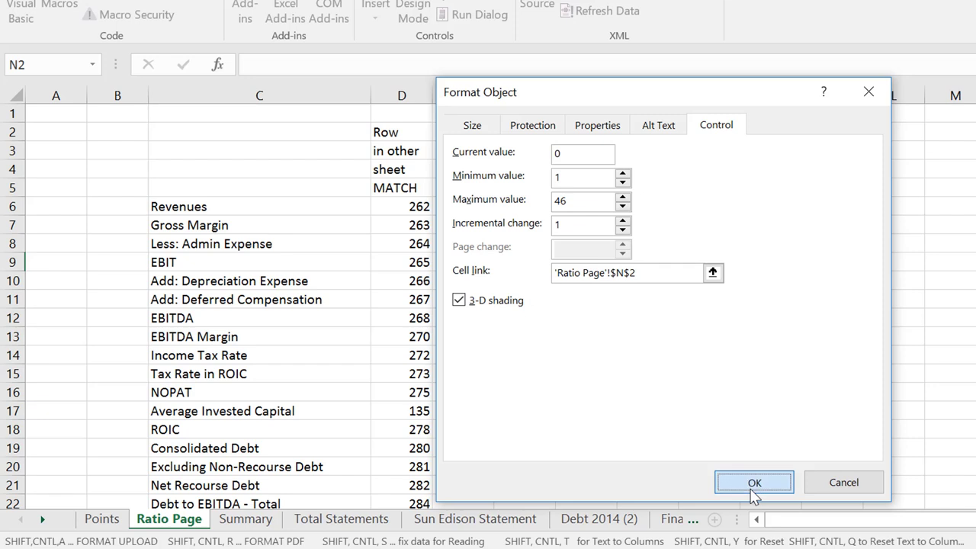
{"action": "left_click", "coordinate": [736, 278]}
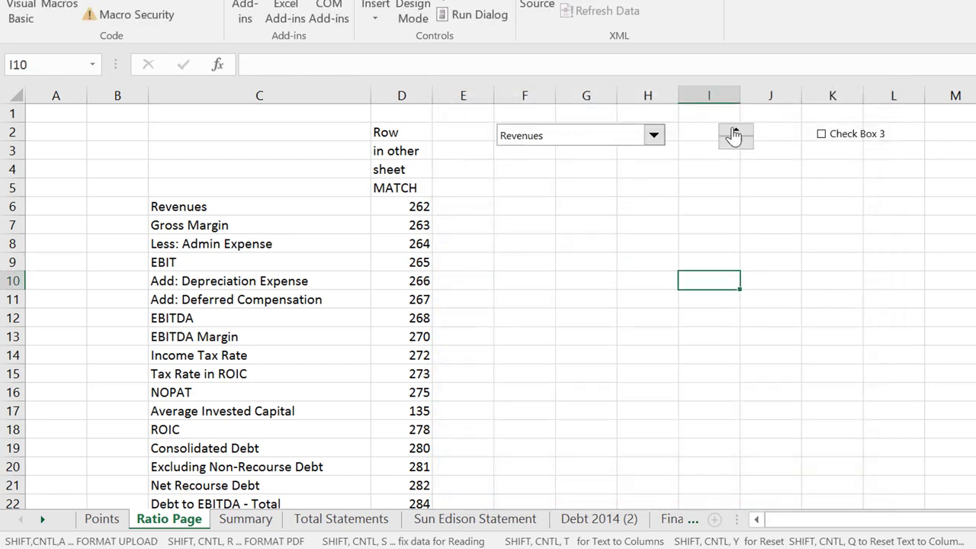
Test the spinner by stepping the combo box's ratio from Revenues to NOPAT
{"action": "left_click", "coordinate": [733, 133]}
{"action": "left_click", "coordinate": [733, 133]}
{"action": "left_click", "coordinate": [733, 133]}
{"action": "left_click", "coordinate": [732, 133]}
{"action": "left_click", "coordinate": [733, 133]}
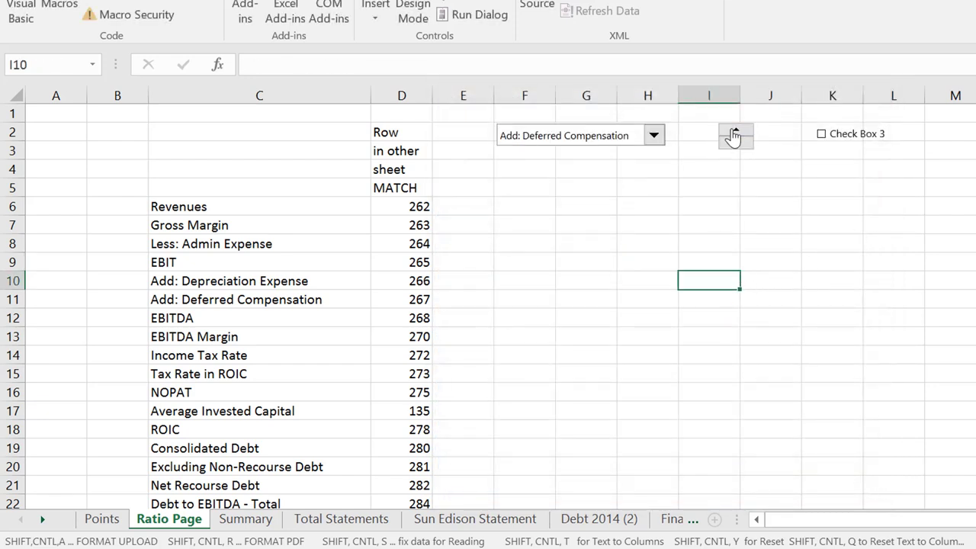
{"action": "left_click", "coordinate": [733, 133]}
{"action": "left_click", "coordinate": [732, 134]}
{"action": "left_click", "coordinate": [733, 134]}
{"action": "left_click", "coordinate": [733, 134]}
{"action": "left_click", "coordinate": [733, 133]}
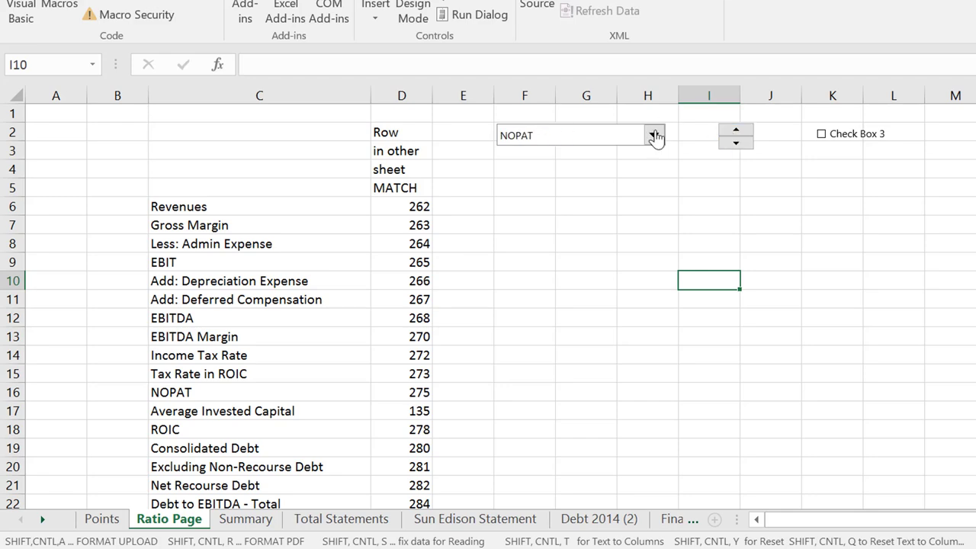
Choose Debt to FFO - Recourse in the combo box and step back one ratio with the spinner
{"action": "left_click", "coordinate": [654, 135]}
{"action": "left_click", "coordinate": [552, 314]}
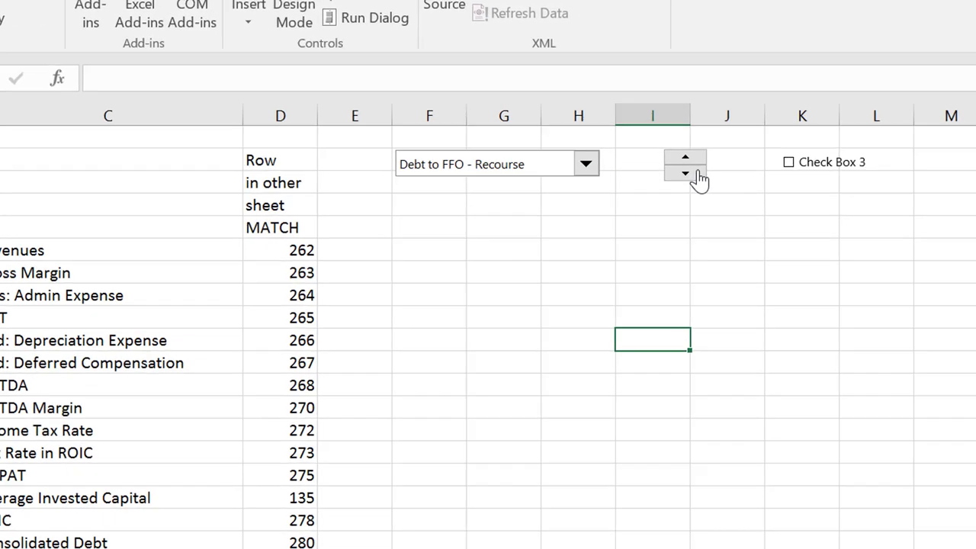
{"action": "left_click", "coordinate": [735, 143]}
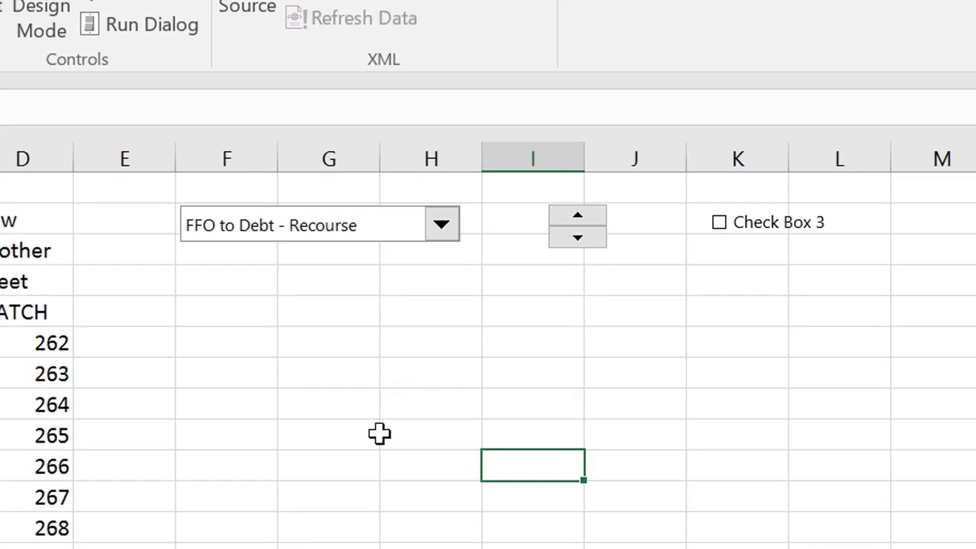
Locate the TRUE/FALSE switch cell for Add: Deferred Compensation in the Ratio Analysis section of the Total Statements sheet
{"action": "left_click", "coordinate": [380, 433]}
{"action": "key", "text": "ctrl+Page_Down"}
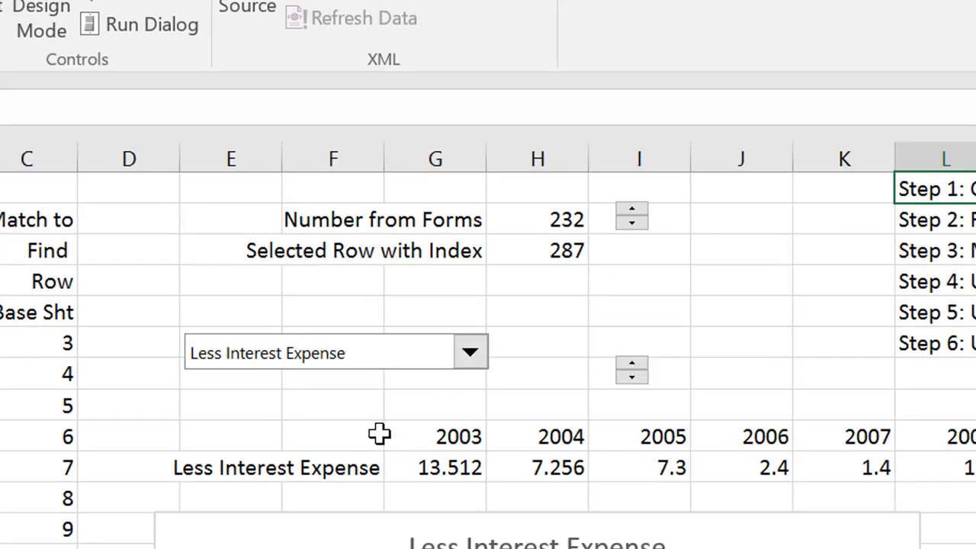
{"action": "key", "text": "ctrl+Page_Down"}
{"action": "scroll", "coordinate": [379, 433], "scroll_direction": "down", "scroll_amount": 10}
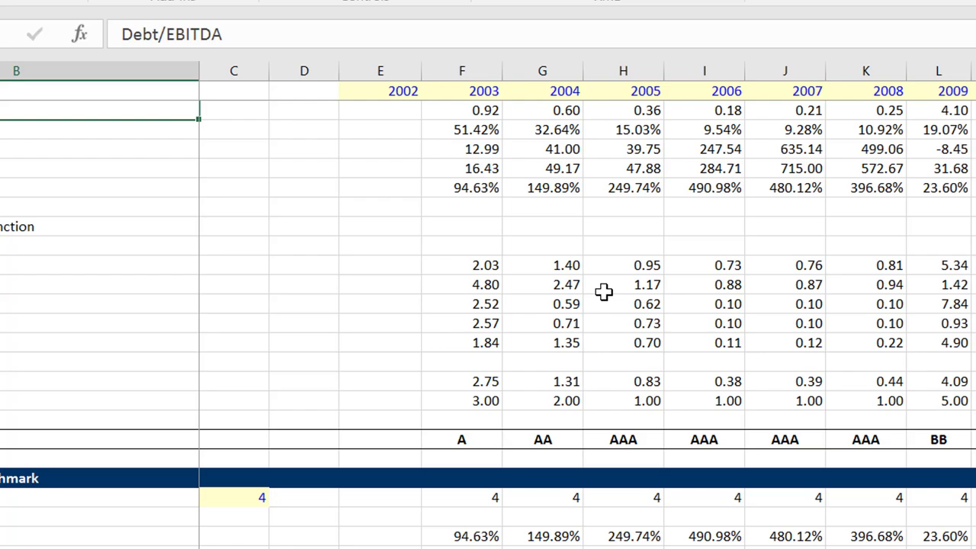
{"action": "key", "text": "ctrl+Page_Down"}
{"action": "scroll", "coordinate": [603, 292], "scroll_direction": "down", "scroll_amount": 9}
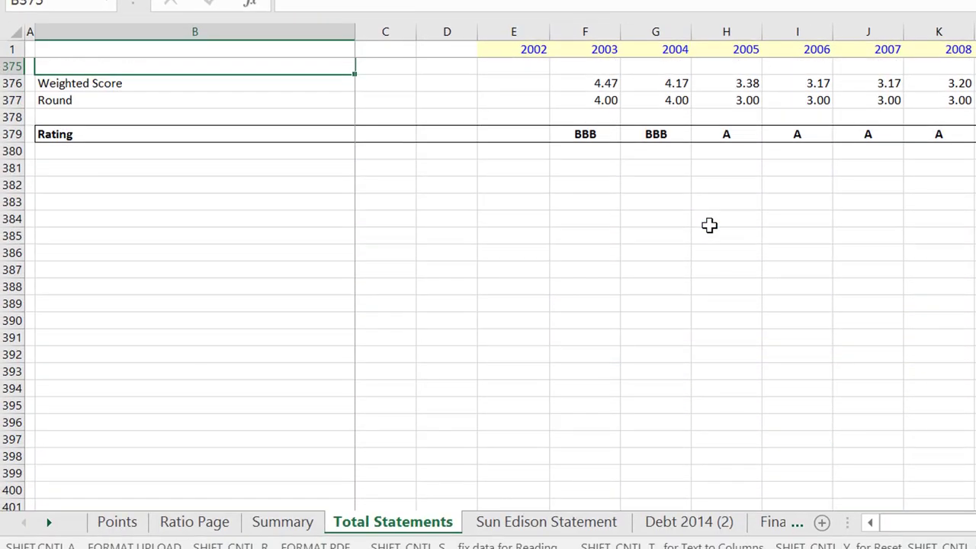
{"action": "scroll", "coordinate": [603, 292], "scroll_direction": "up", "scroll_amount": 9}
{"action": "key", "text": "Page_Up"}
{"action": "key", "text": "Page_Up"}
{"action": "key", "text": "Page_Up"}
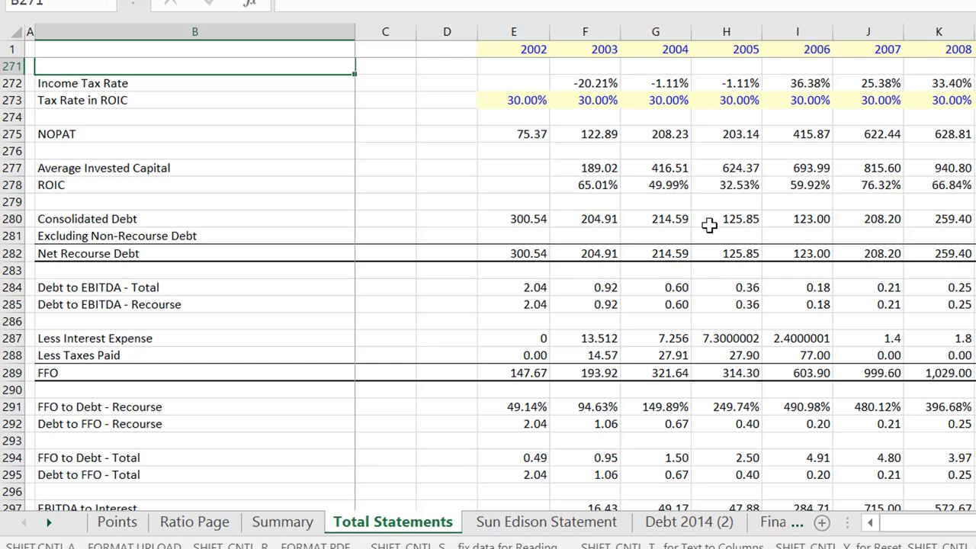
{"action": "key", "text": "Page_Up"}
{"action": "key", "text": "Down"}
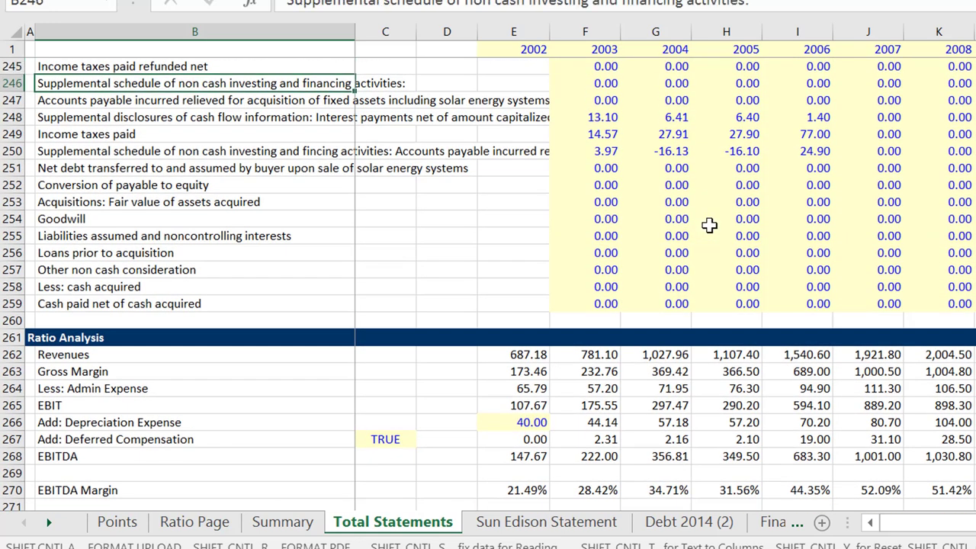
{"action": "key", "text": "ctrl+Down"}
{"action": "key", "text": "ctrl+Down"}
{"action": "key", "text": "Up"}
{"action": "key", "text": "Right"}
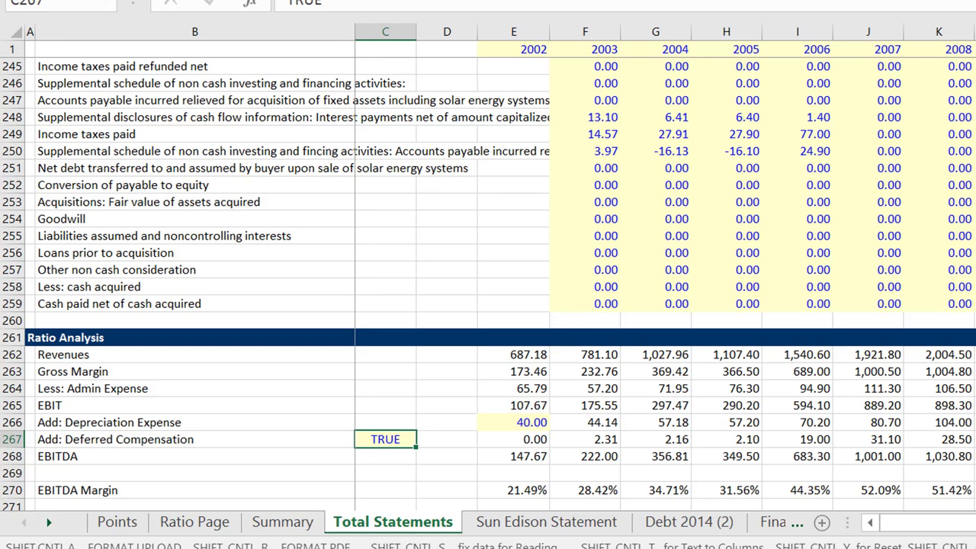
Change the label of the check box on the Ratio Page to Include Deferred Comp
{"action": "left_click", "coordinate": [218, 526]}
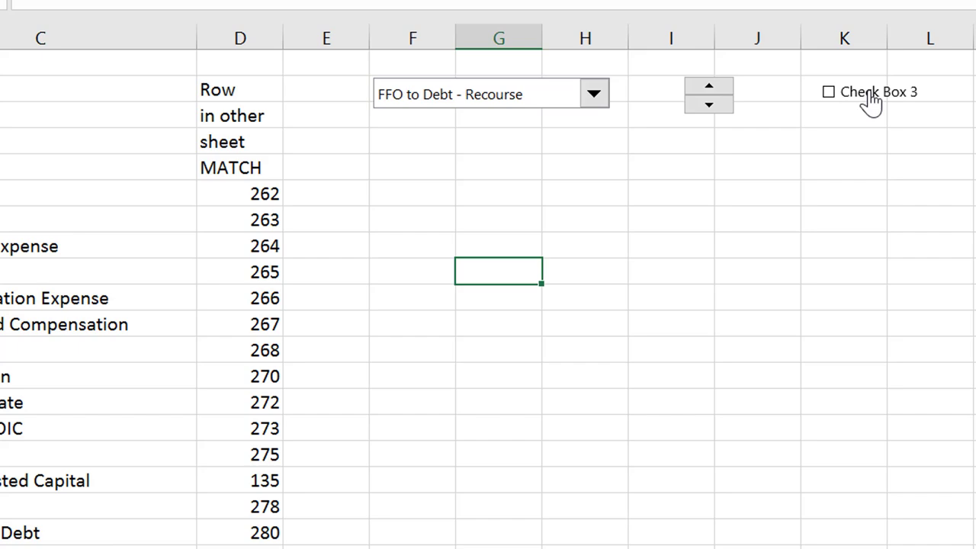
{"action": "right_click", "coordinate": [973, 81]}
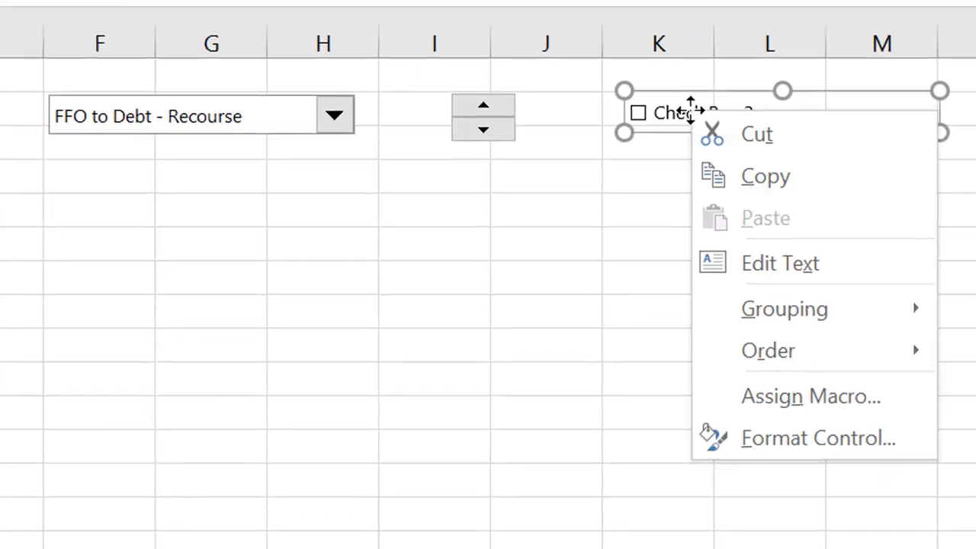
{"action": "key", "text": "Escape"}
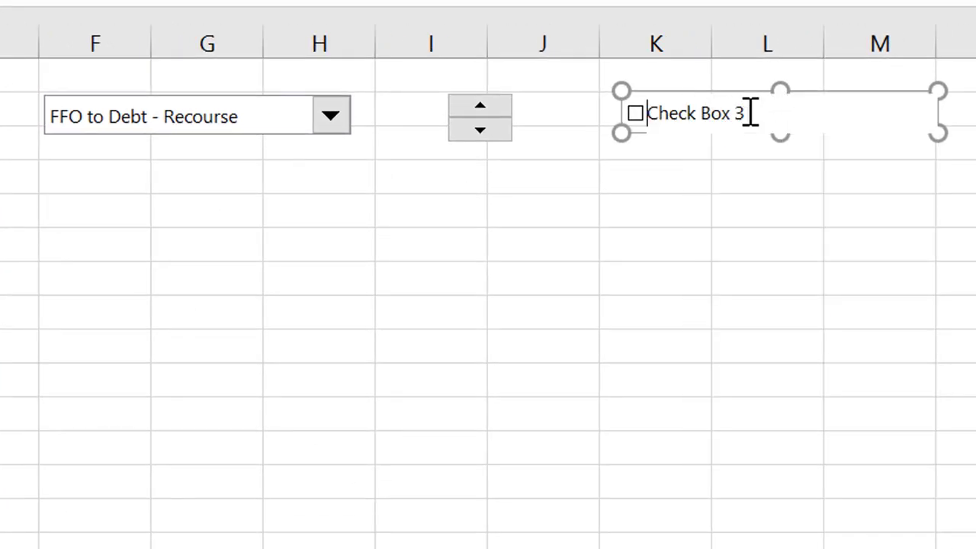
{"action": "key", "text": "Delete"}
{"action": "key", "text": "Delete"}
{"action": "key", "text": "Delete"}
{"action": "key", "text": "Delete"}
{"action": "key", "text": "Delete"}
{"action": "key", "text": "Delete"}
{"action": "key", "text": "Delete"}
{"action": "key", "text": "Delete"}
{"action": "key", "text": "Delete"}
{"action": "key", "text": "Delete"}
{"action": "key", "text": "Delete"}
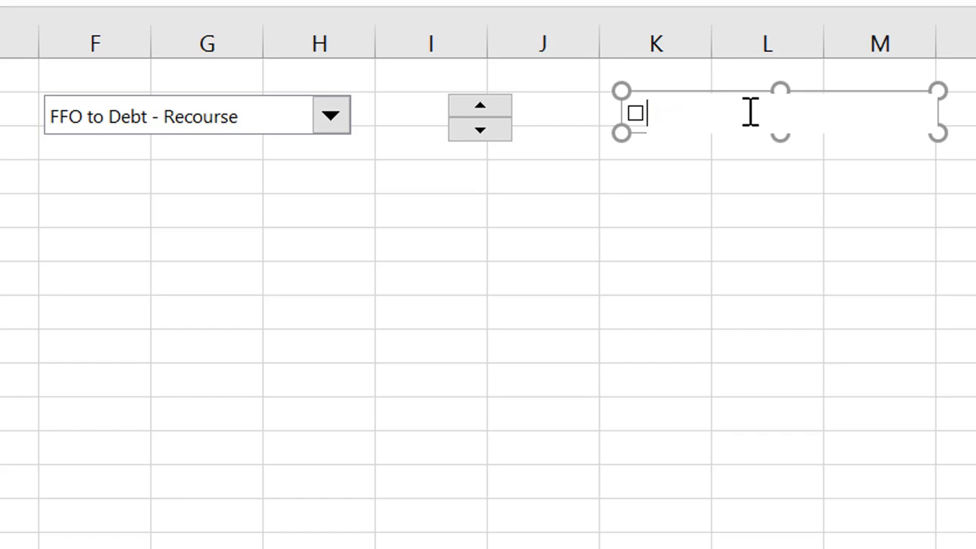
{"action": "type", "text": "Include "}
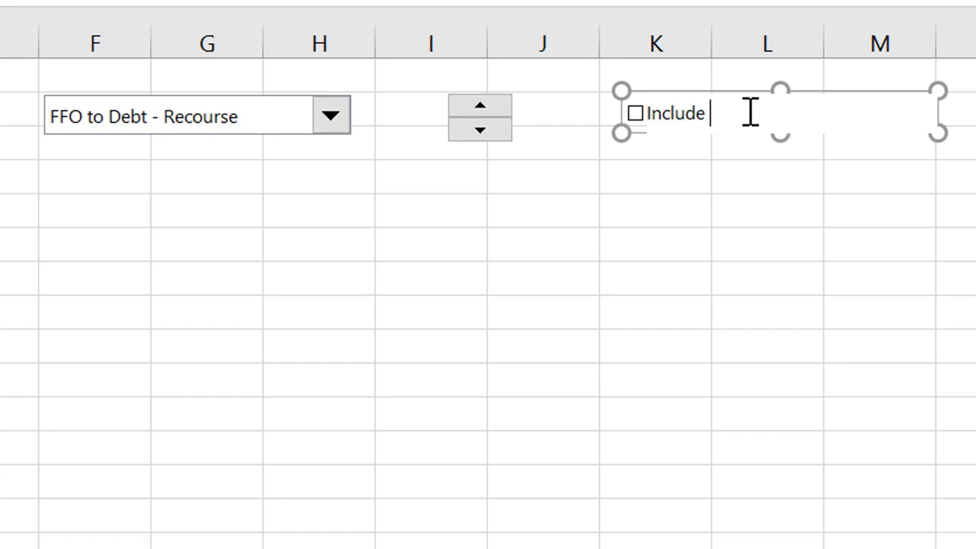
{"action": "type", "text": "Deferred Comp"}
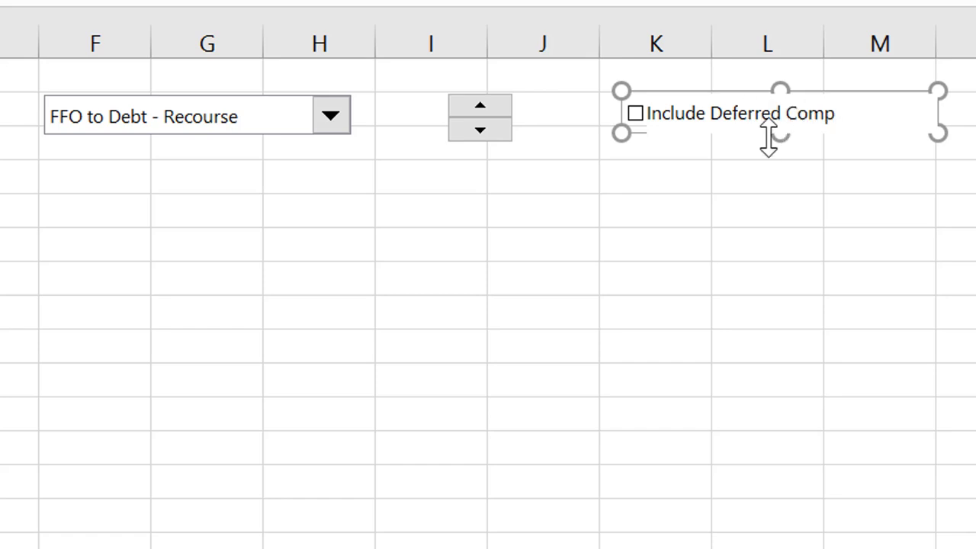
{"action": "left_click", "coordinate": [696, 243]}
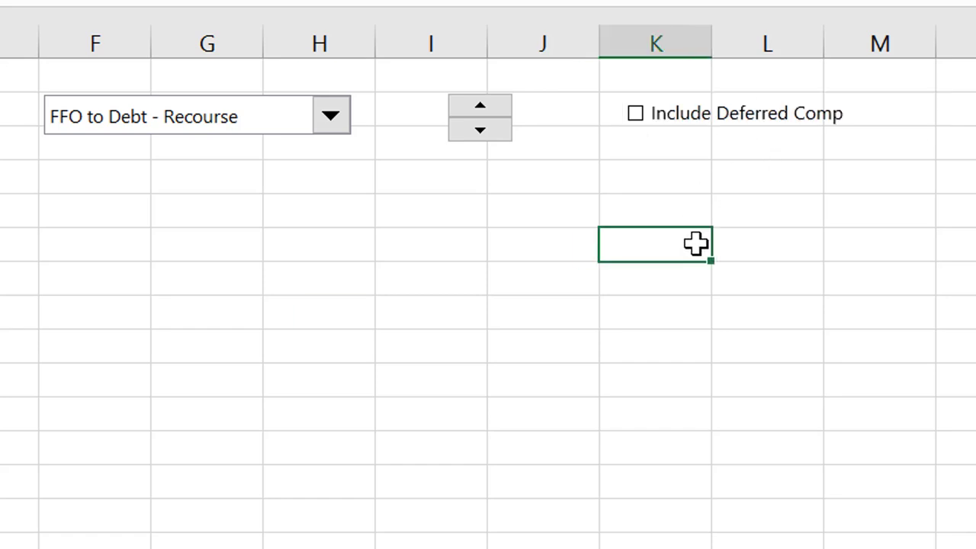
Link the Include Deferred Comp check box to cell C267 on the Total Statements sheet
{"action": "right_click", "coordinate": [722, 114]}
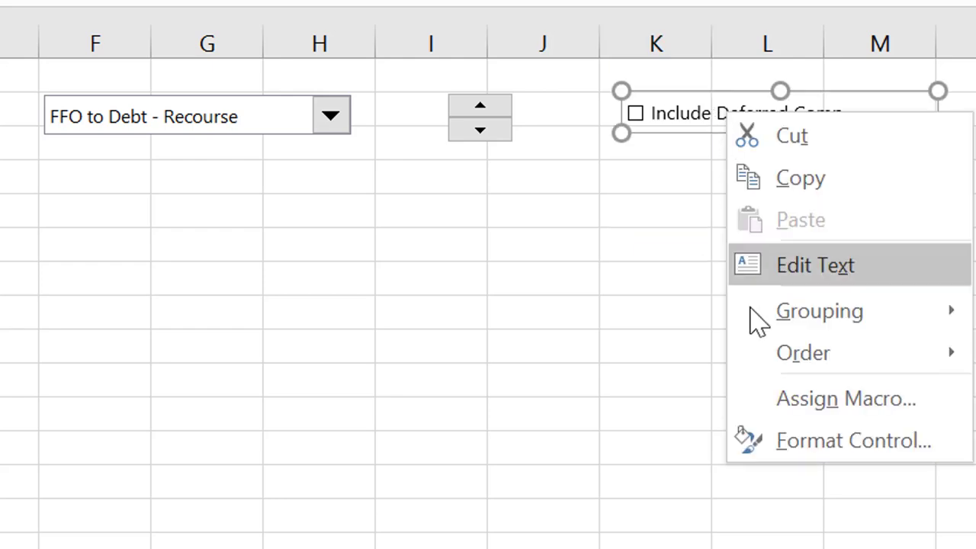
{"action": "left_click", "coordinate": [777, 450]}
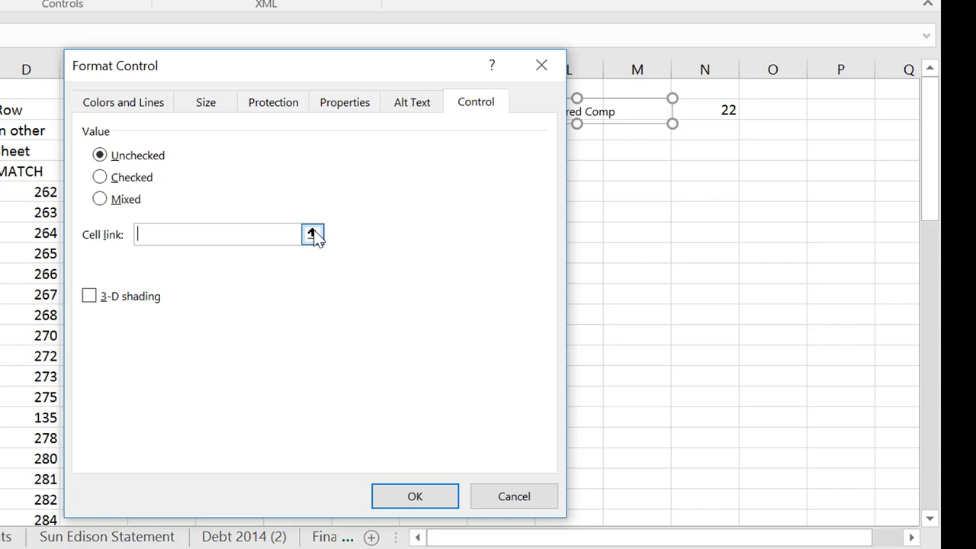
{"action": "left_click", "coordinate": [312, 234]}
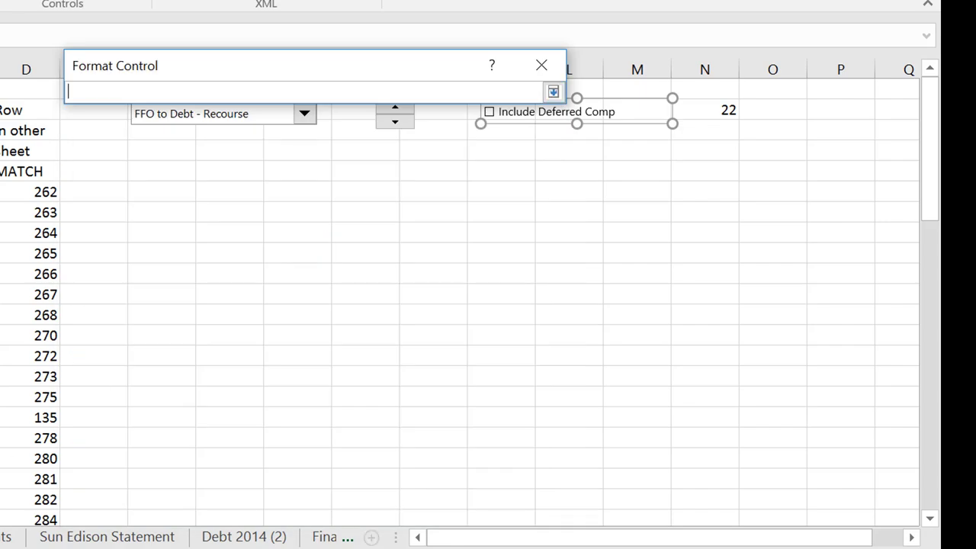
{"action": "type", "text": "Summary!"}
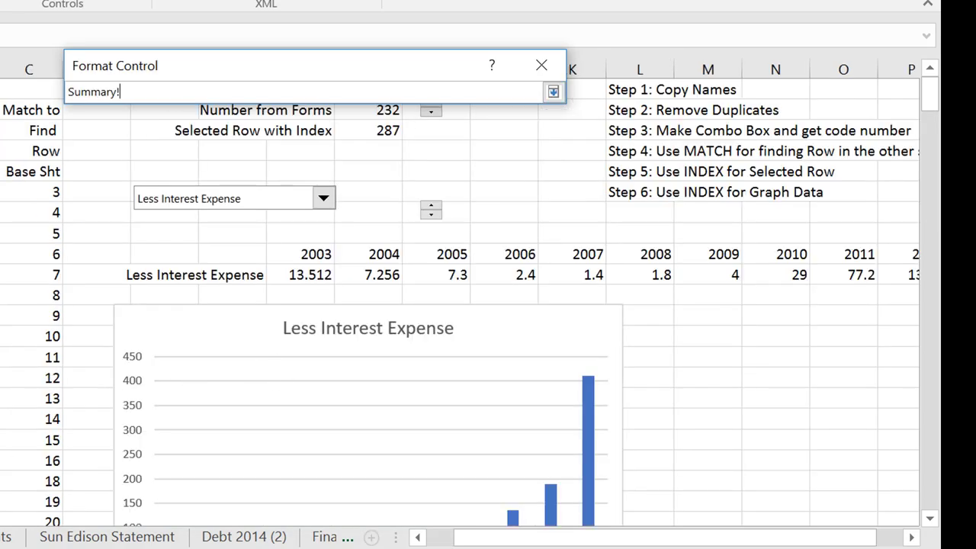
{"action": "left_click", "coordinate": [6, 536]}
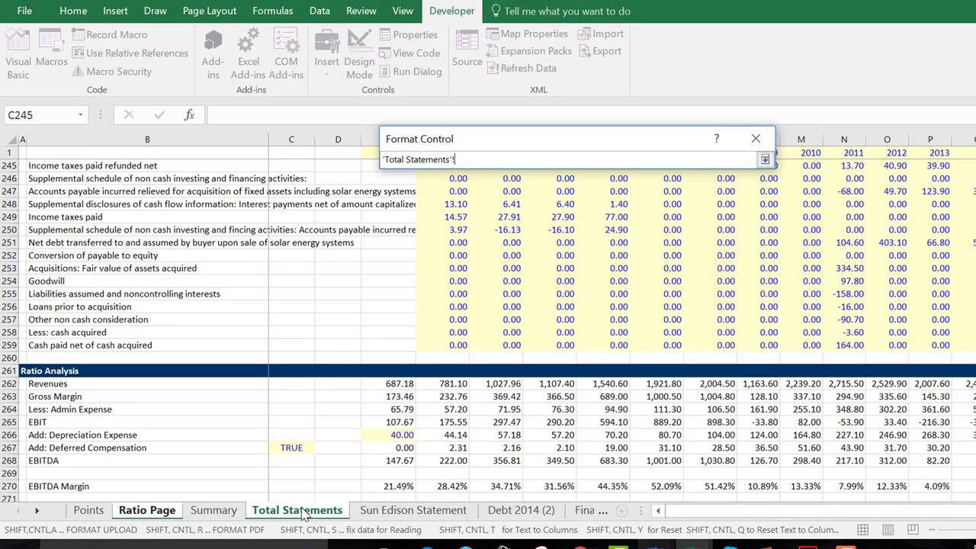
{"action": "left_click", "coordinate": [292, 435]}
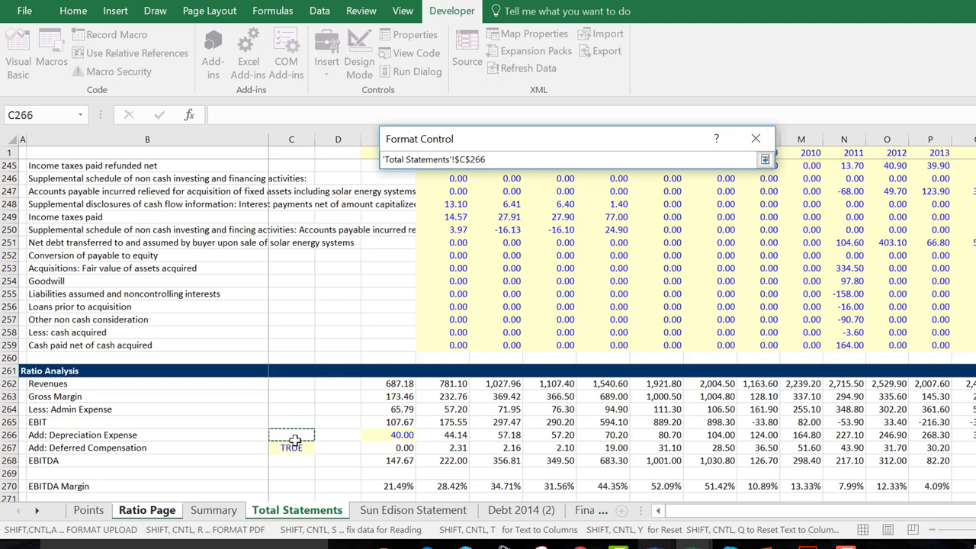
{"action": "left_click", "coordinate": [293, 448]}
{"action": "key", "text": "Return"}
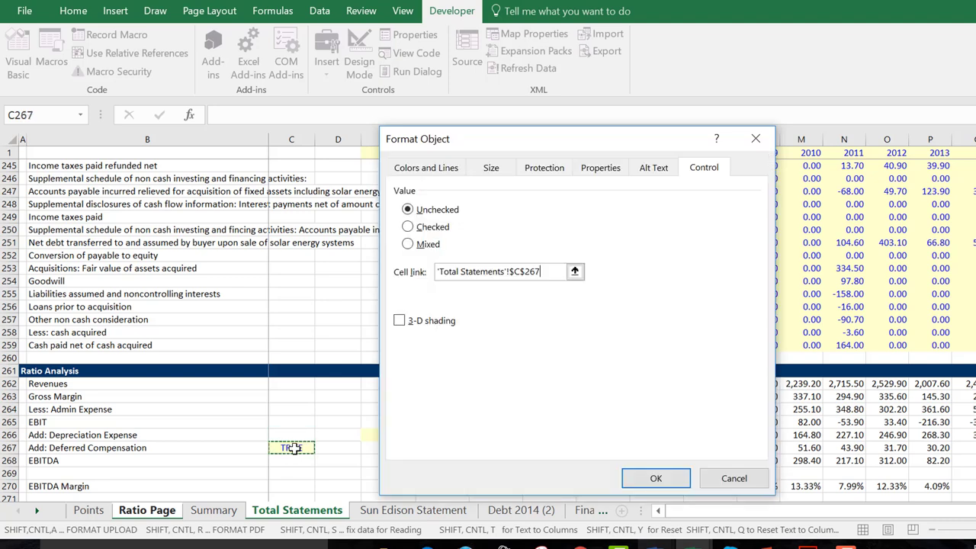
{"action": "left_click", "coordinate": [653, 478]}
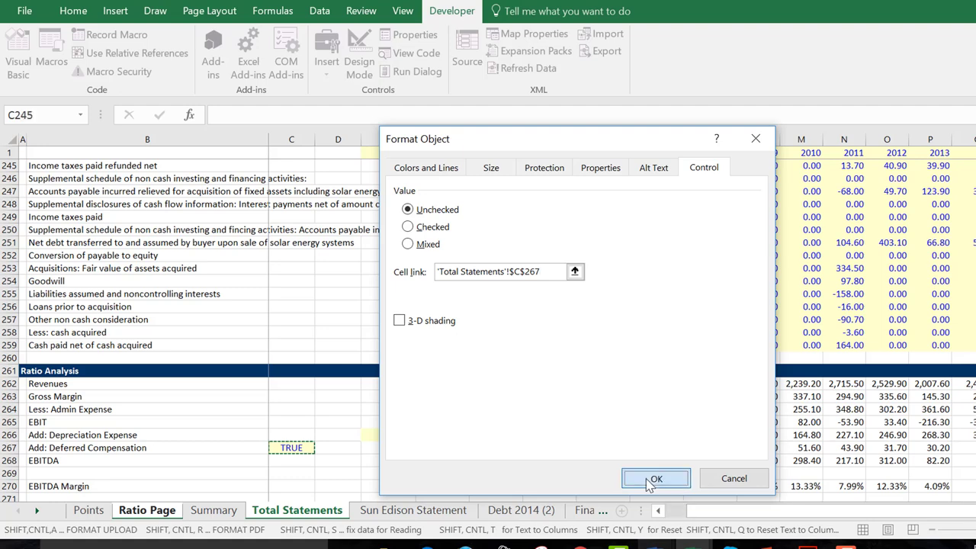
{"action": "left_click", "coordinate": [740, 259]}
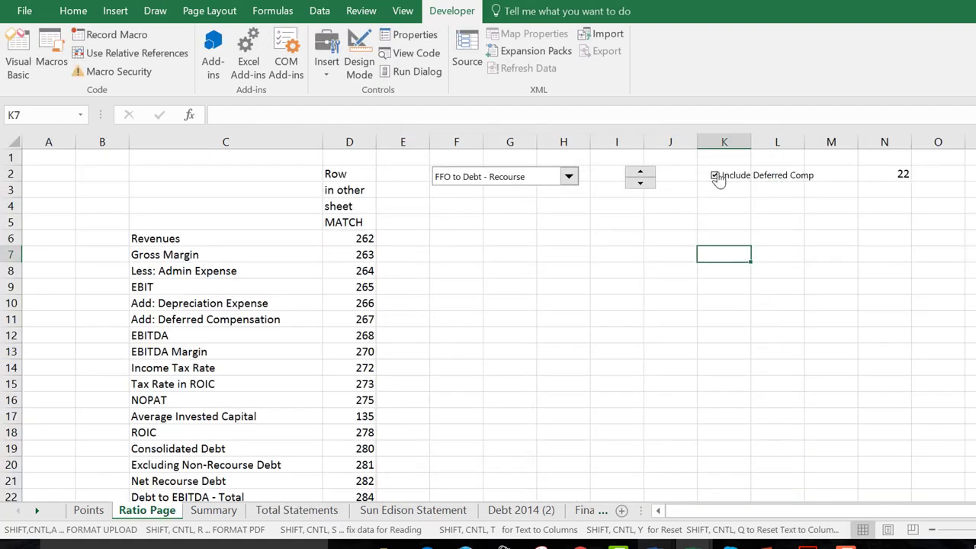
Test the Include Deferred Comp check box against the switch cell in Total Statements, leaving it unchecked on the Ratio Page
{"action": "left_click", "coordinate": [715, 176]}
{"action": "left_click", "coordinate": [714, 177]}
{"action": "left_click", "coordinate": [263, 516]}
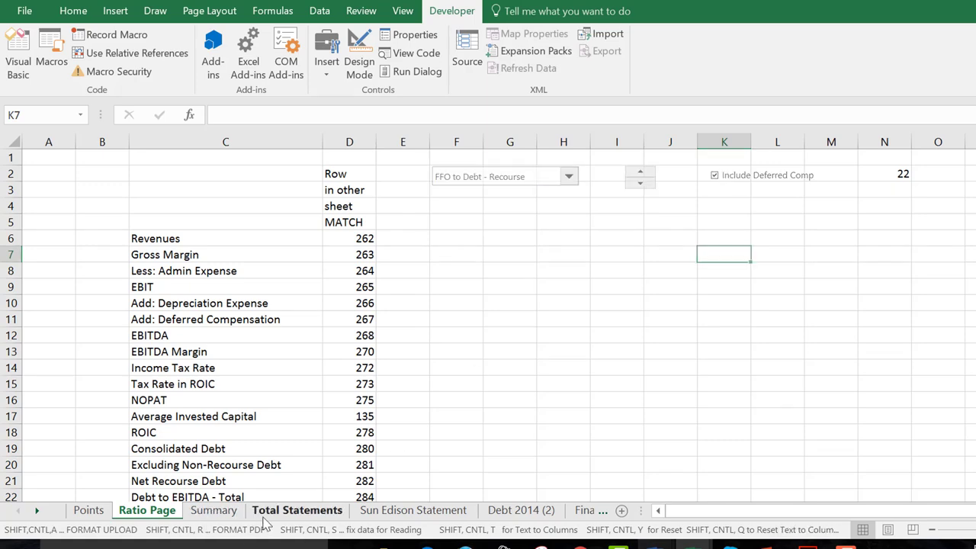
{"action": "left_click", "coordinate": [147, 511]}
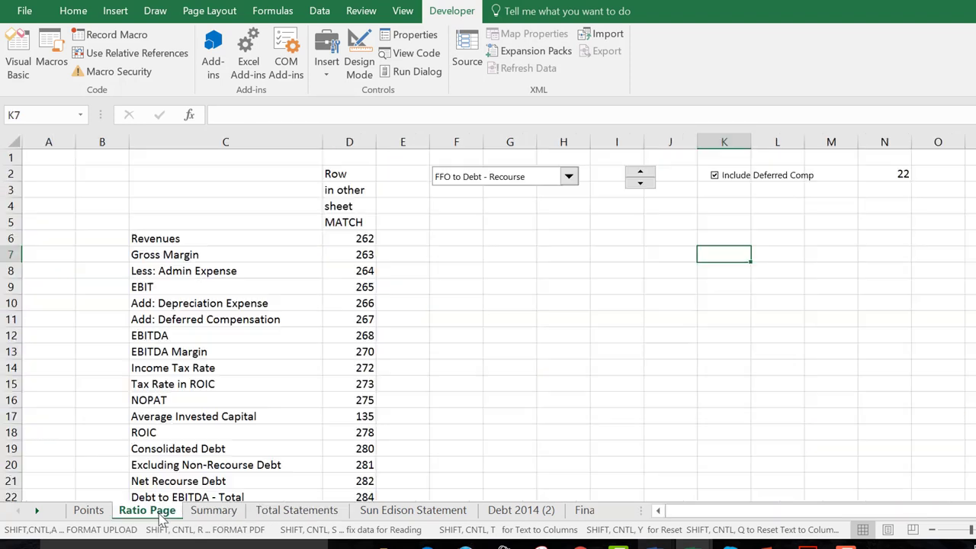
{"action": "left_click", "coordinate": [753, 185]}
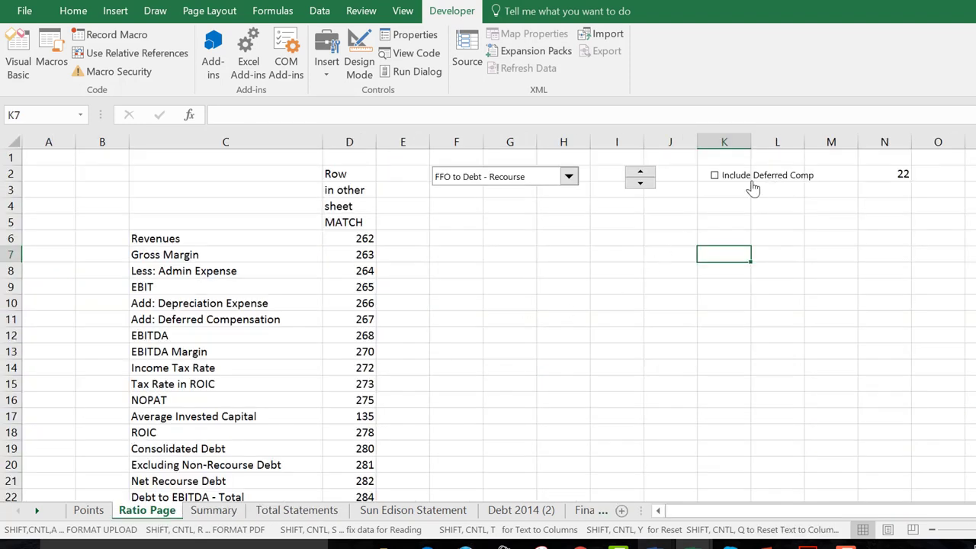
{"action": "left_click", "coordinate": [275, 513]}
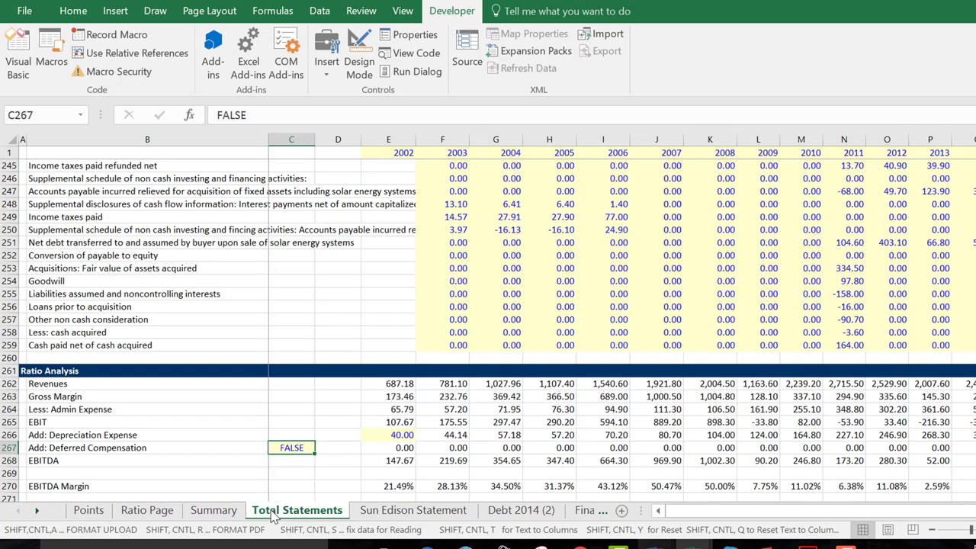
{"action": "left_click", "coordinate": [141, 512]}
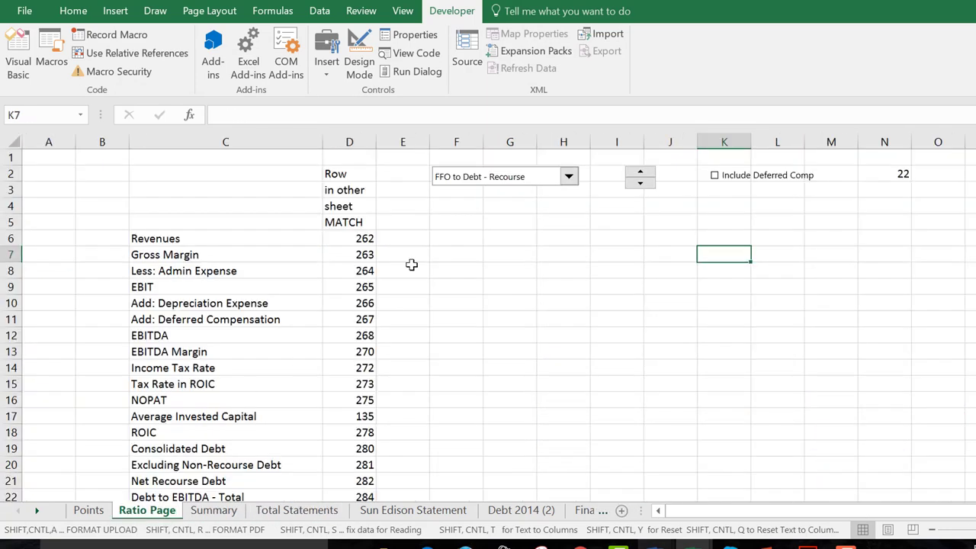
Enter the label Row Number in Other Sheet in cell G5 of the Ratio Page
{"action": "key", "text": "Left"}
{"action": "key", "text": "Left"}
{"action": "key", "text": "Left"}
{"action": "key", "text": "Left"}
{"action": "key", "text": "Left"}
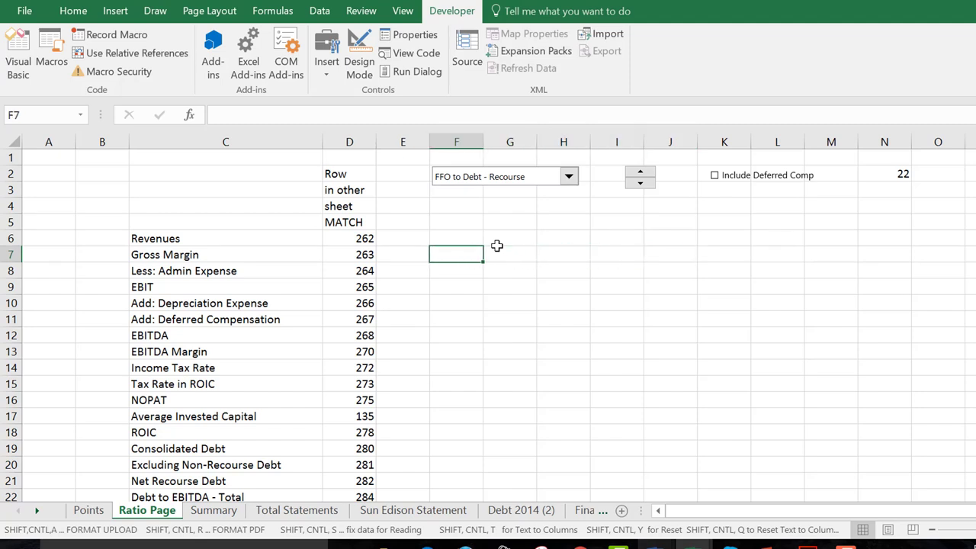
{"action": "key", "text": "Up"}
{"action": "key", "text": "Right"}
{"action": "key", "text": "Up"}
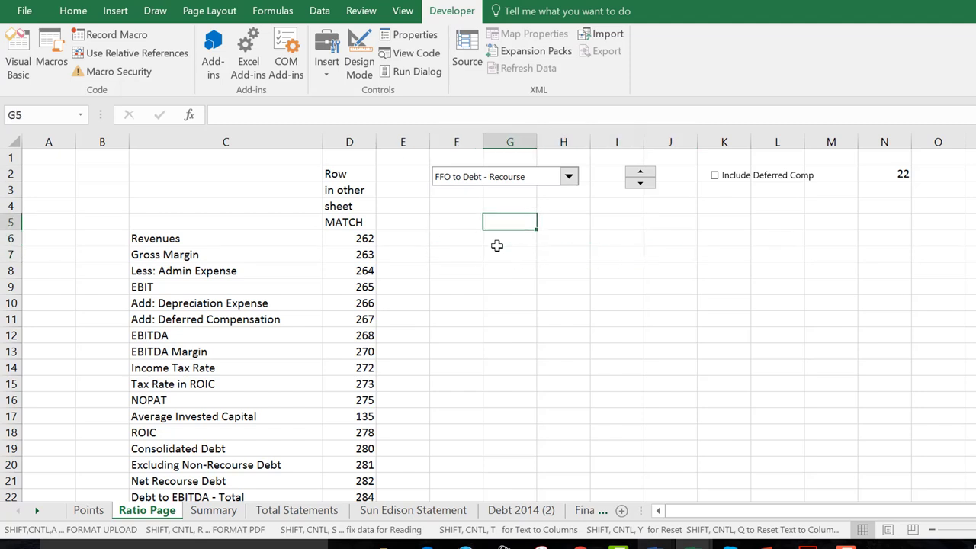
{"action": "type", "text": "R"}
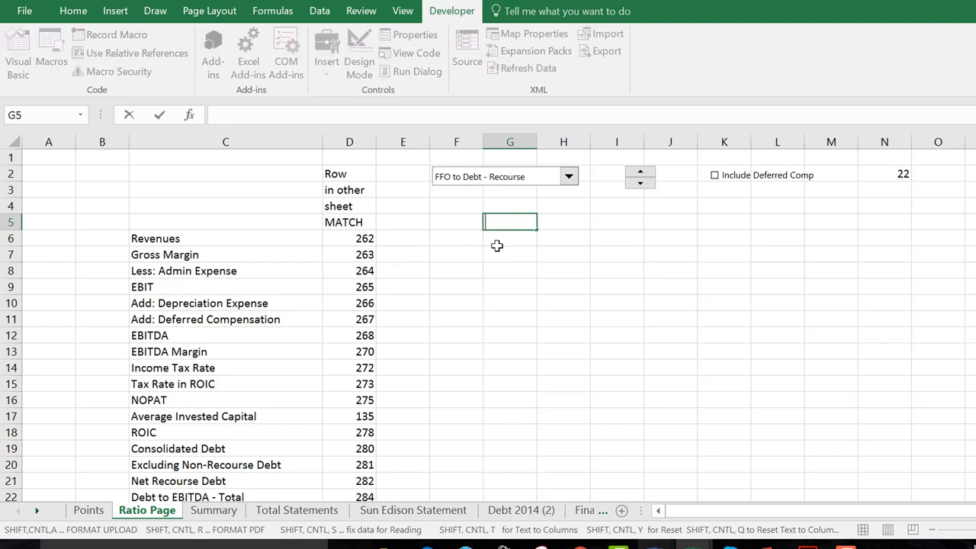
{"action": "type", "text": "ow Number in O"}
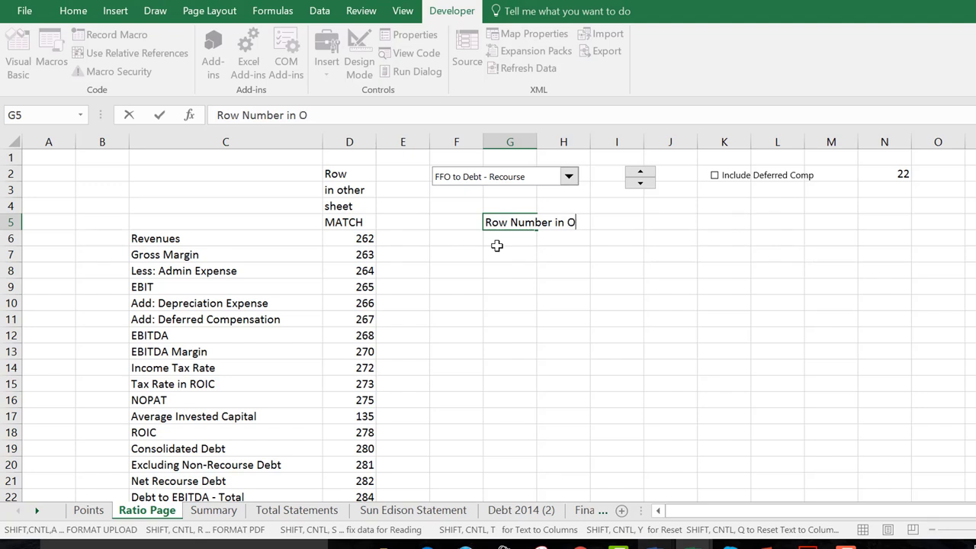
{"action": "type", "text": "ther Sheet"}
{"action": "key", "text": "Return"}
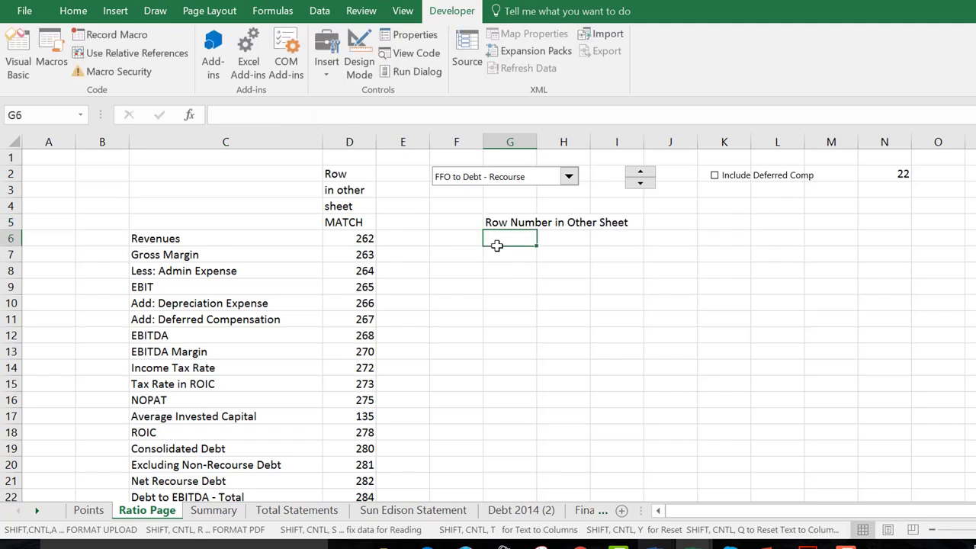
{"action": "key", "text": "Up"}
{"action": "key", "text": "Right"}
{"action": "key", "text": "Right"}
{"action": "key", "text": "Right"}
{"action": "type", "text": "="}
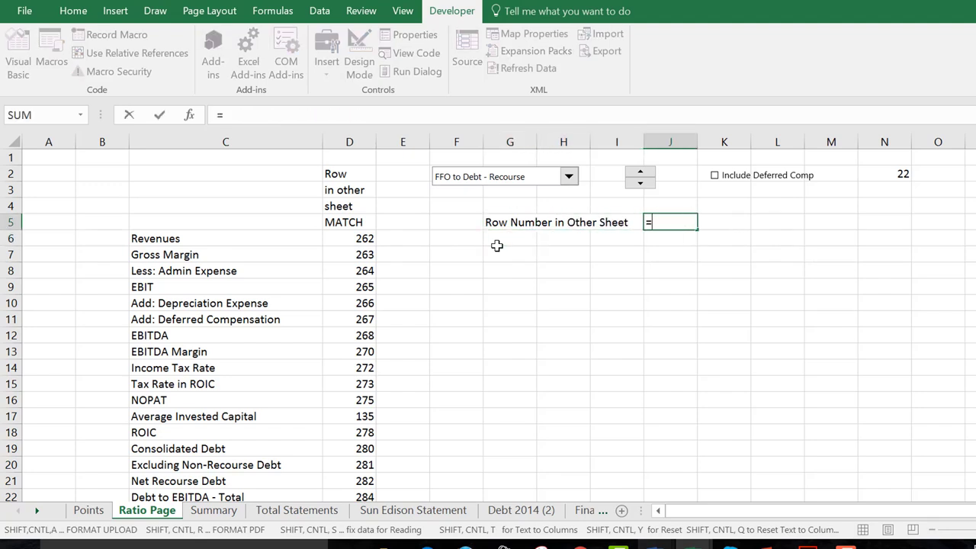
{"action": "type", "text": "in"}
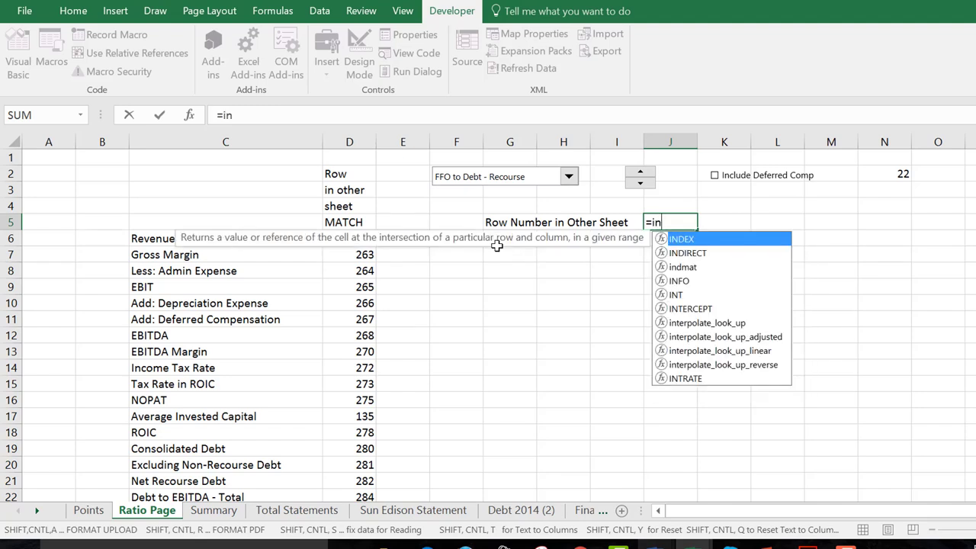
{"action": "key", "text": "Tab"}
{"action": "key", "text": "Left"}
{"action": "key", "text": "Left"}
{"action": "key", "text": "Left"}
{"action": "key", "text": "Left"}
{"action": "key", "text": "Left"}
{"action": "key", "text": "Left"}
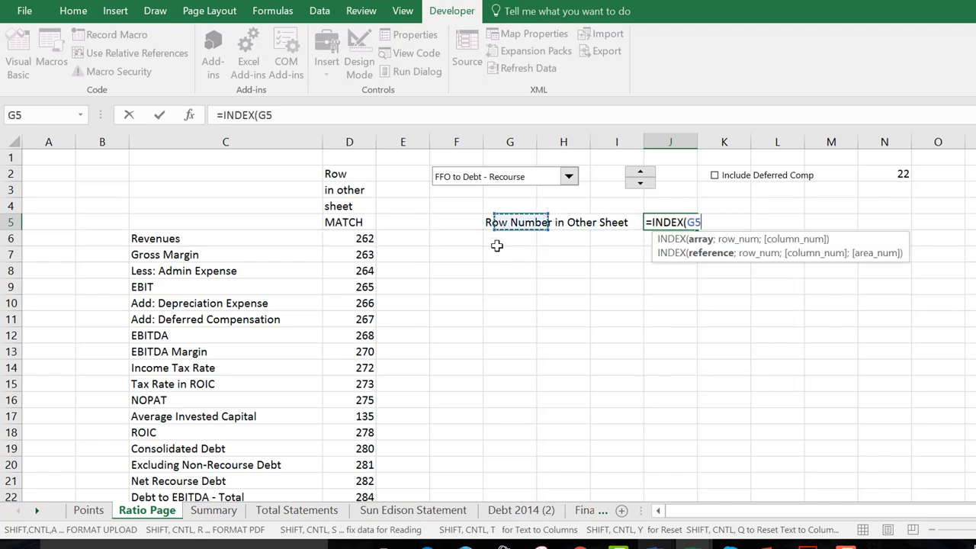
{"action": "key", "text": "Down"}
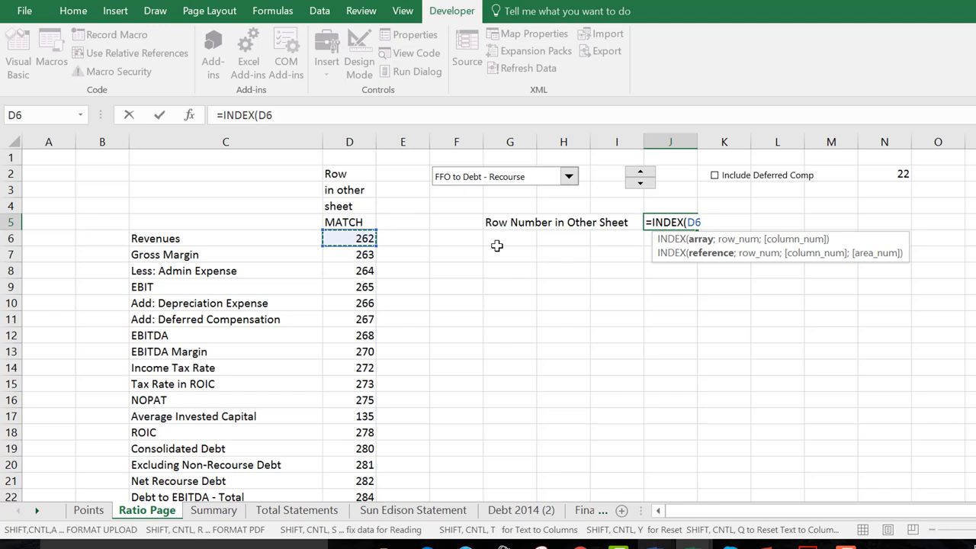
{"action": "key", "text": "Escape"}
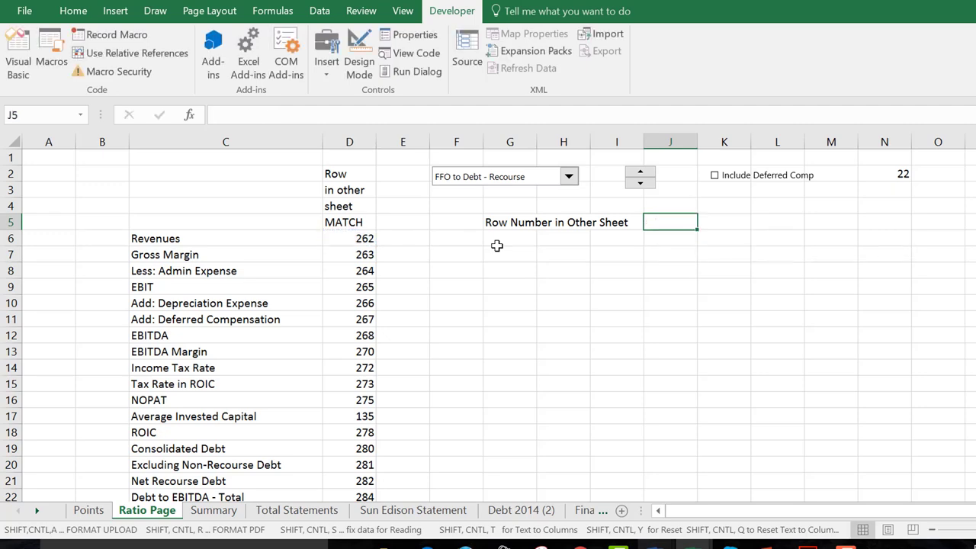
Examine the Selected Row with Index formula in cell H3 of the Summary sheet and return to the Ratio Page
{"action": "key", "text": "ctrl+Page_Down"}
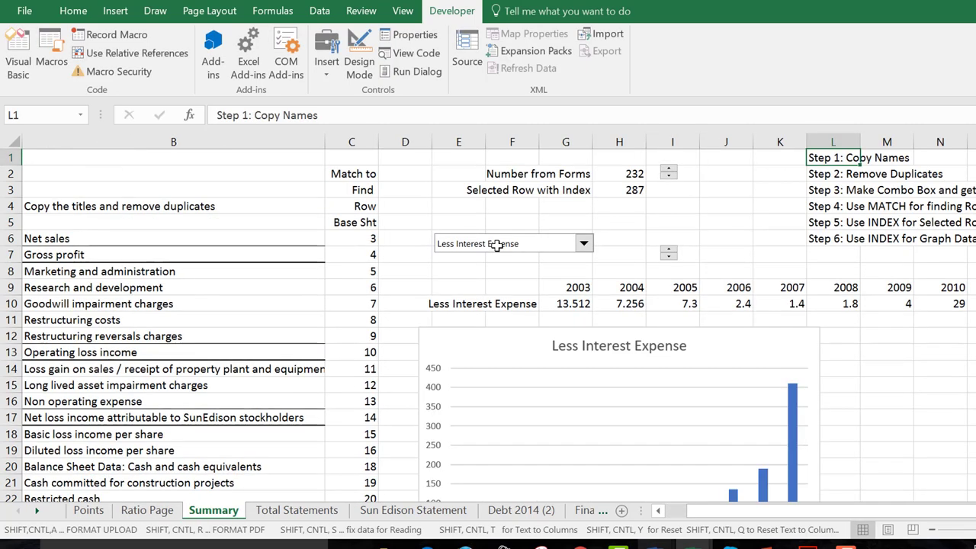
{"action": "key", "text": "Down"}
{"action": "key", "text": "Down"}
{"action": "key", "text": "Left"}
{"action": "key", "text": "Left"}
{"action": "key", "text": "Left"}
{"action": "key", "text": "Left"}
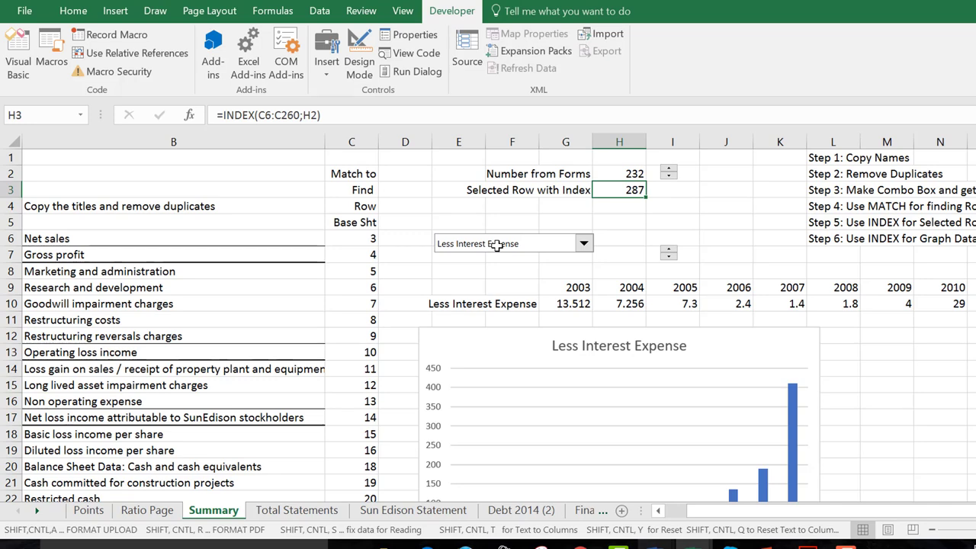
{"action": "key", "text": "ctrl+Page_Up"}
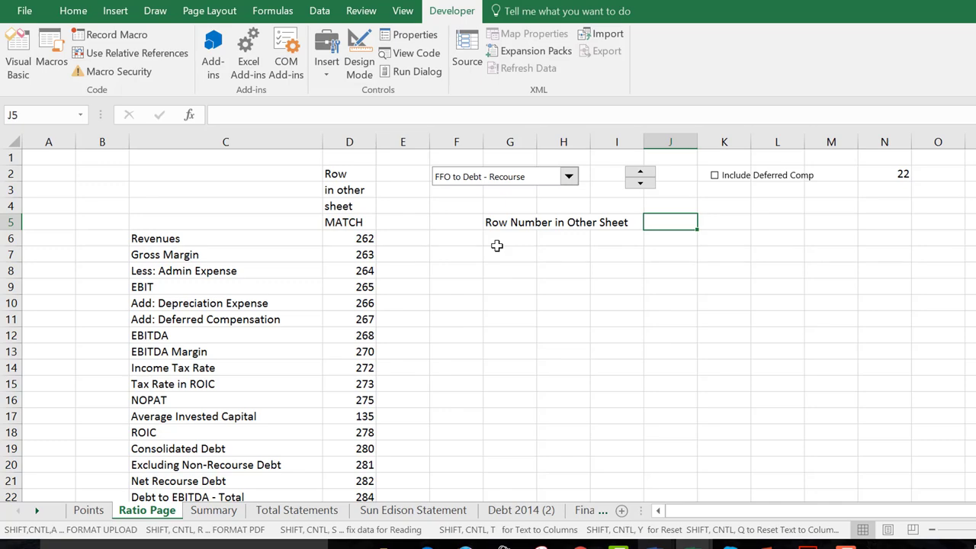
Enter =INDEX($D$6:$D$47;N2) in cell J5 to return the selected ratio's row number in the other sheet
{"action": "key", "text": "Left"}
{"action": "key", "text": "Left"}
{"action": "key", "text": "Left"}
{"action": "key", "text": "Right"}
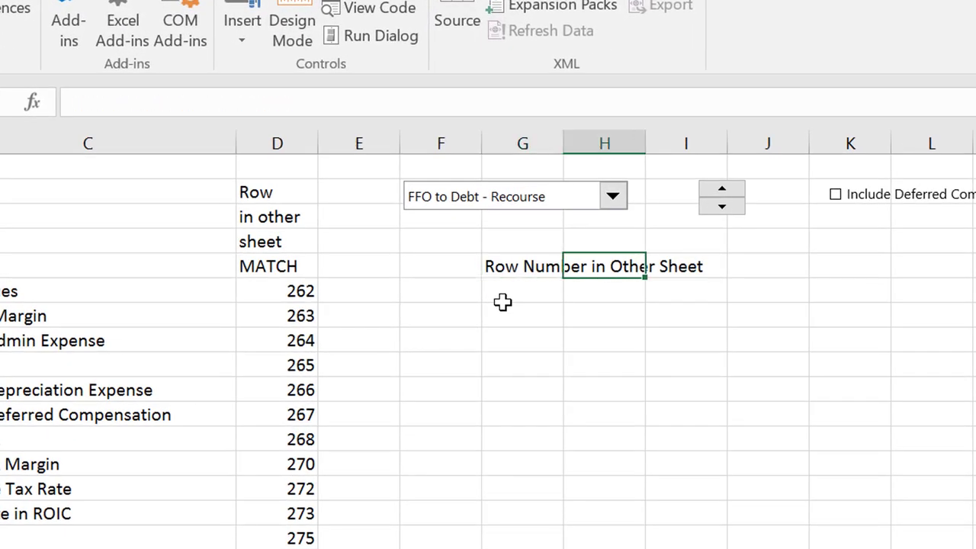
{"action": "key", "text": "Right"}
{"action": "key", "text": "Right"}
{"action": "type", "text": "=inde"}
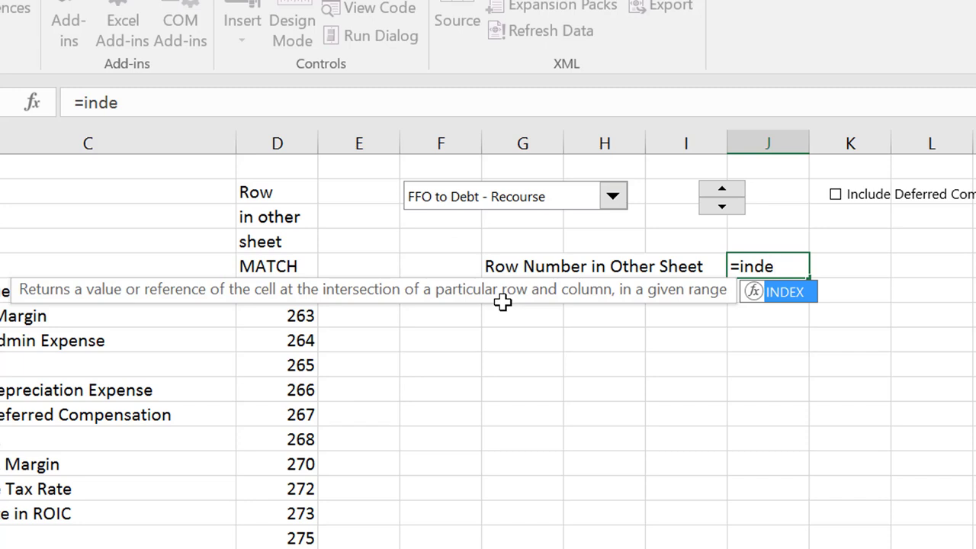
{"action": "key", "text": "Tab"}
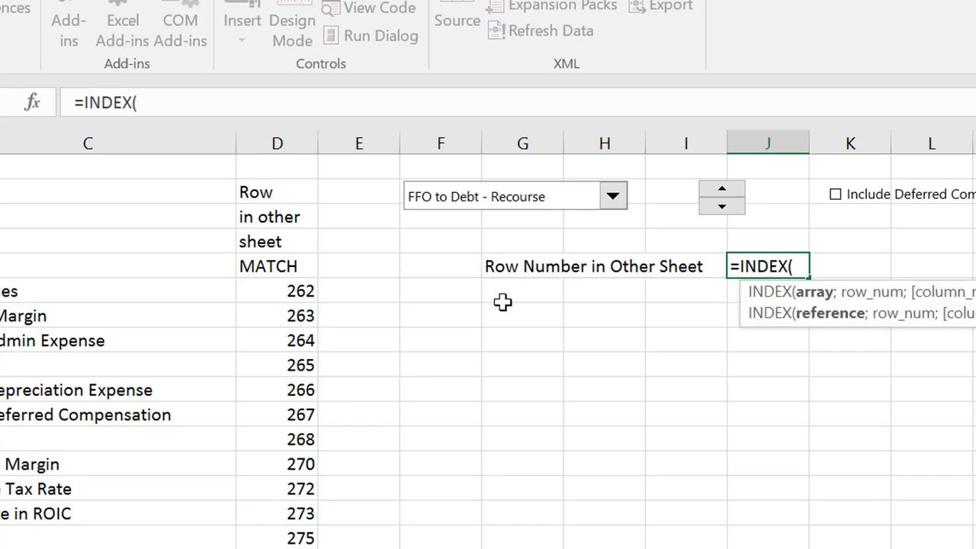
{"action": "key", "text": "Left"}
{"action": "key", "text": "Left"}
{"action": "key", "text": "Left"}
{"action": "key", "text": "Left"}
{"action": "key", "text": "Left"}
{"action": "key", "text": "Left"}
{"action": "key", "text": "Down"}
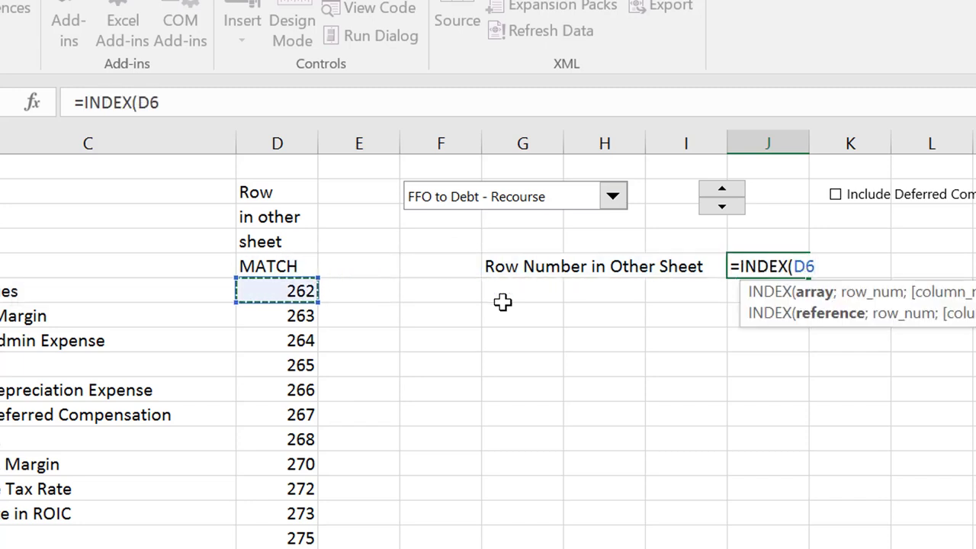
{"action": "key", "text": "ctrl+shift+Down"}
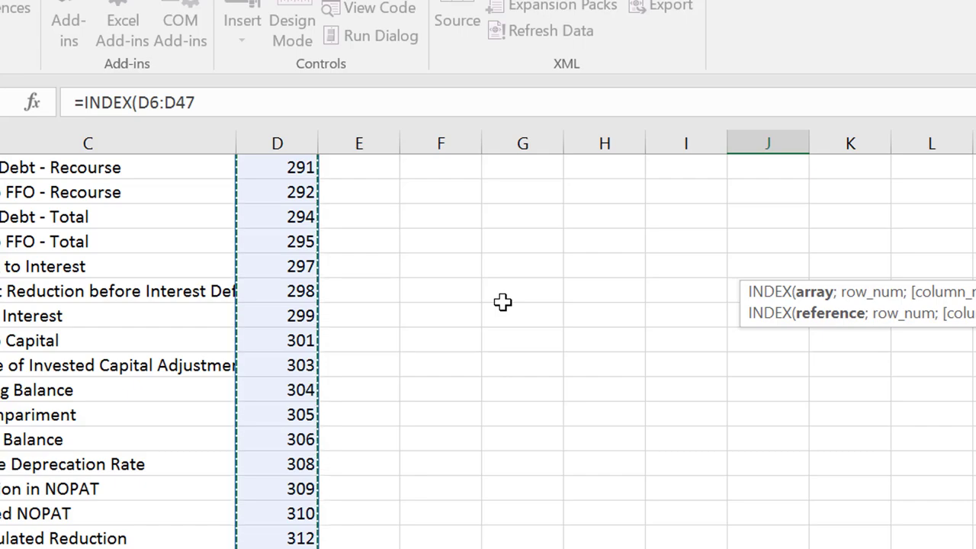
{"action": "key", "text": "F4"}
{"action": "type", "text": ";"}
{"action": "key", "text": "Up"}
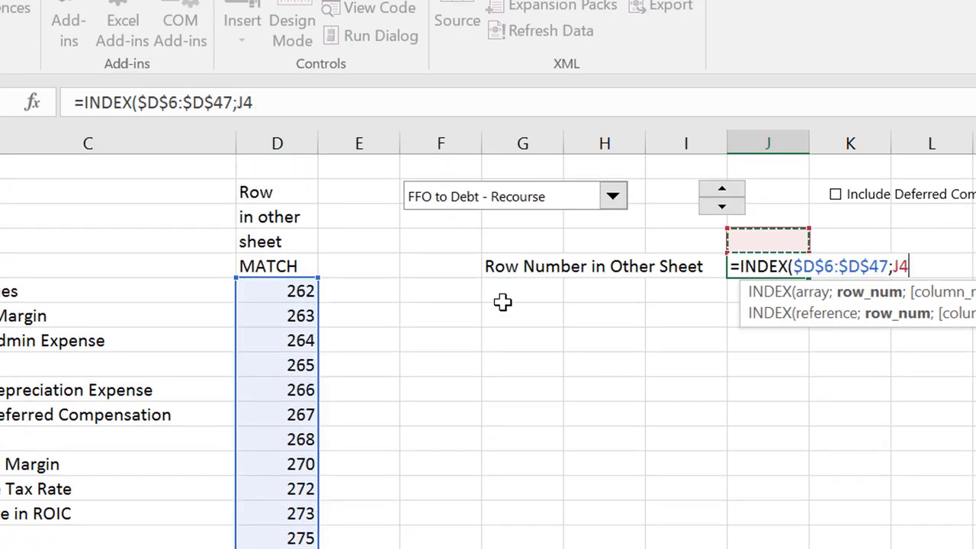
{"action": "key", "text": "Up"}
{"action": "key", "text": "Up"}
{"action": "key", "text": "Right"}
{"action": "key", "text": "Right"}
{"action": "key", "text": "Right"}
{"action": "key", "text": "Right"}
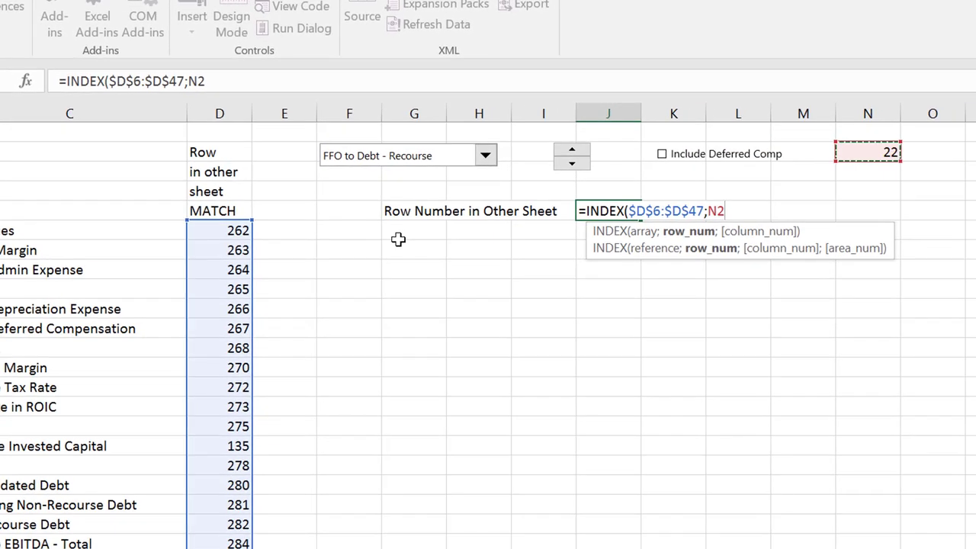
{"action": "key", "text": "Return"}
{"action": "key", "text": "Up"}
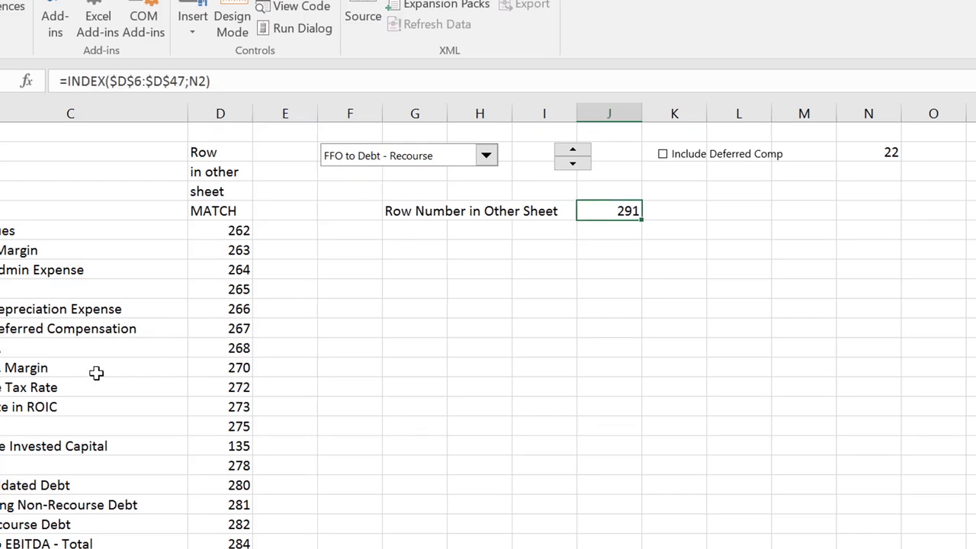
Check the row number returned in J5 against the MATCH value beside FFO to Debt - Recourse in column D
{"action": "key", "text": "Down"}
{"action": "key", "text": "Down"}
{"action": "key", "text": "Down"}
{"action": "key", "text": "Down"}
{"action": "key", "text": "Down"}
{"action": "key", "text": "Down"}
{"action": "key", "text": "Down"}
{"action": "key", "text": "Down"}
{"action": "key", "text": "Left"}
{"action": "key", "text": "Down"}
{"action": "key", "text": "Down"}
{"action": "key", "text": "Down"}
{"action": "key", "text": "Down"}
{"action": "key", "text": "Down"}
{"action": "key", "text": "Left"}
{"action": "key", "text": "Left"}
{"action": "key", "text": "Left"}
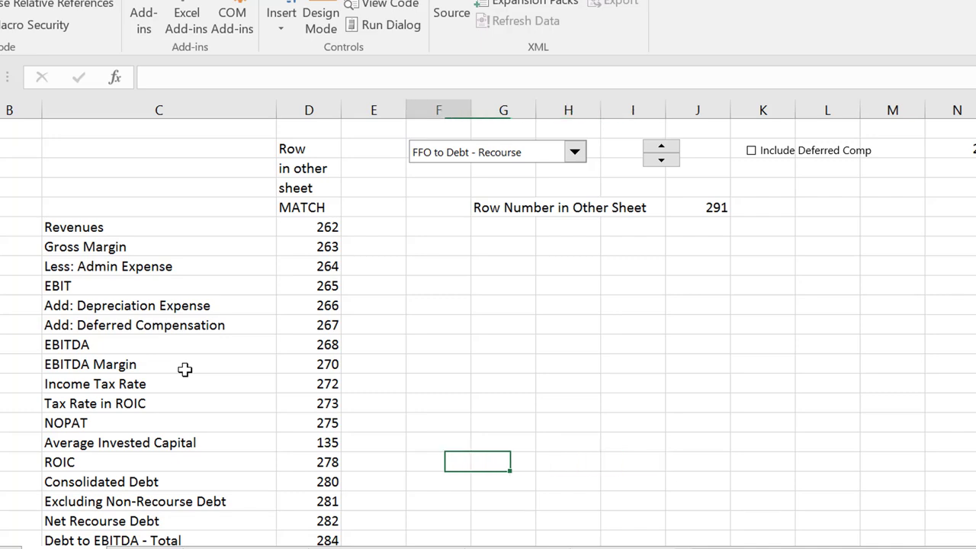
{"action": "key", "text": "Left"}
{"action": "key", "text": "Left"}
{"action": "key", "text": "Down"}
{"action": "key", "text": "Down"}
{"action": "key", "text": "Down"}
{"action": "key", "text": "Down"}
{"action": "key", "text": "Down"}
{"action": "key", "text": "Down"}
{"action": "key", "text": "Down"}
{"action": "key", "text": "Down"}
{"action": "key", "text": "Down"}
{"action": "key", "text": "Down"}
{"action": "key", "text": "Down"}
{"action": "key", "text": "Down"}
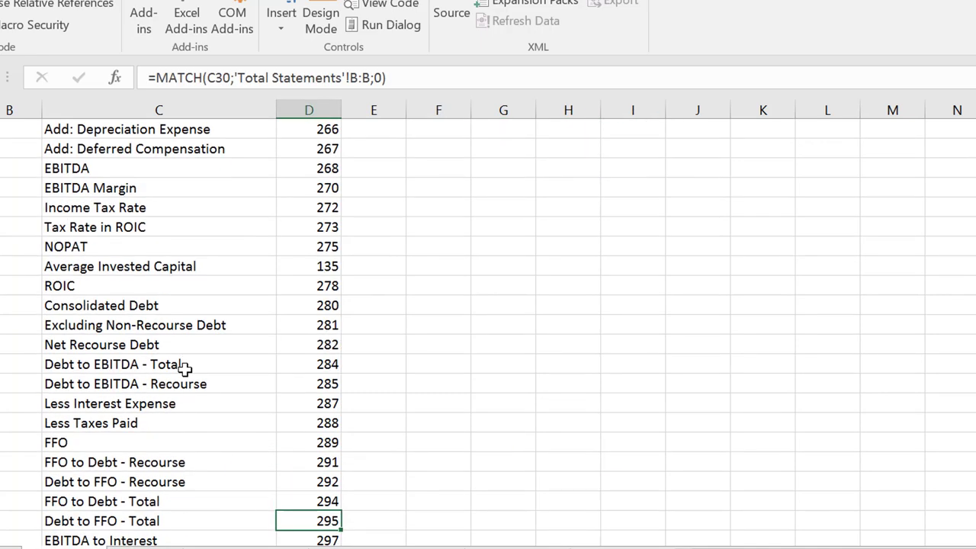
{"action": "key", "text": "Up"}
{"action": "key", "text": "Up"}
{"action": "key", "text": "Up"}
{"action": "key", "text": "Left"}
{"action": "key", "text": "Right"}
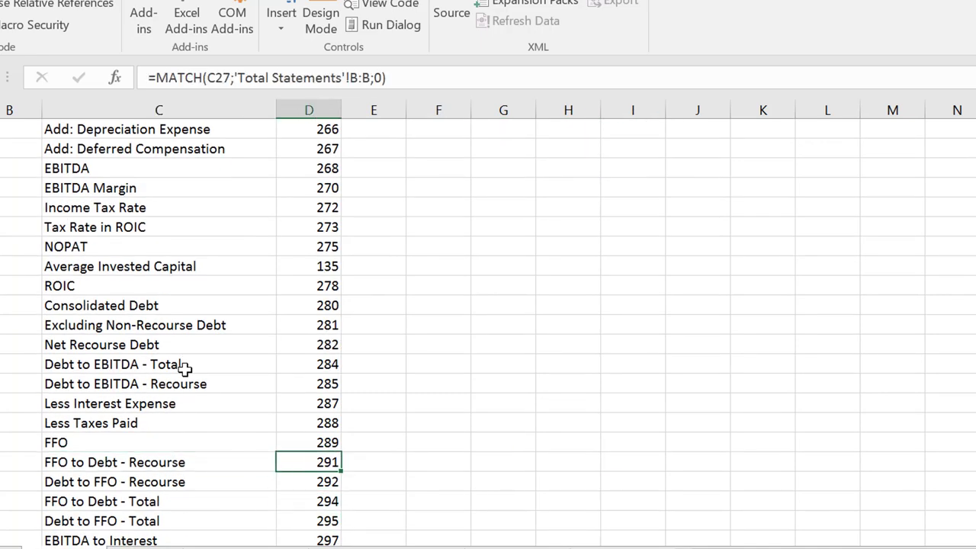
Select Revenues in the Ratio Page combo box
{"action": "key", "text": "Page_Up"}
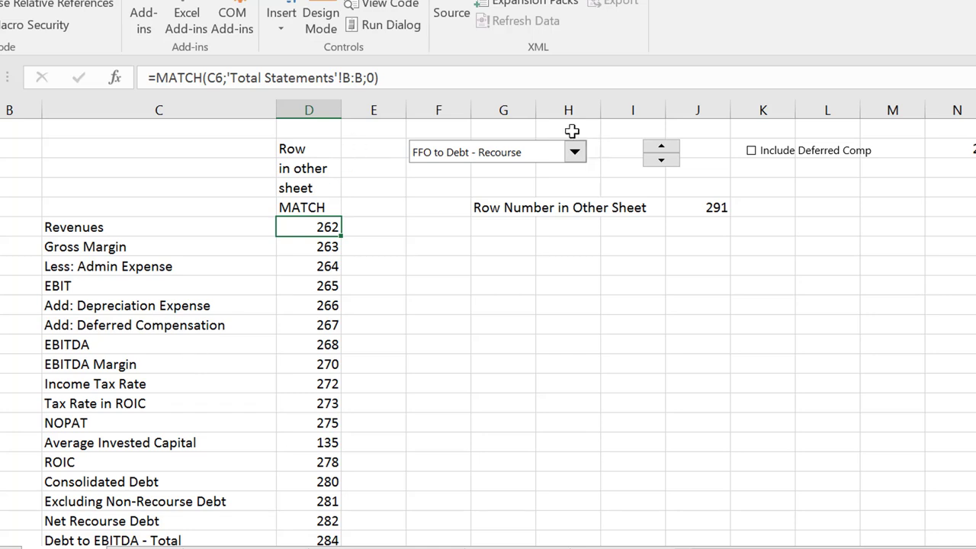
{"action": "left_click", "coordinate": [574, 155]}
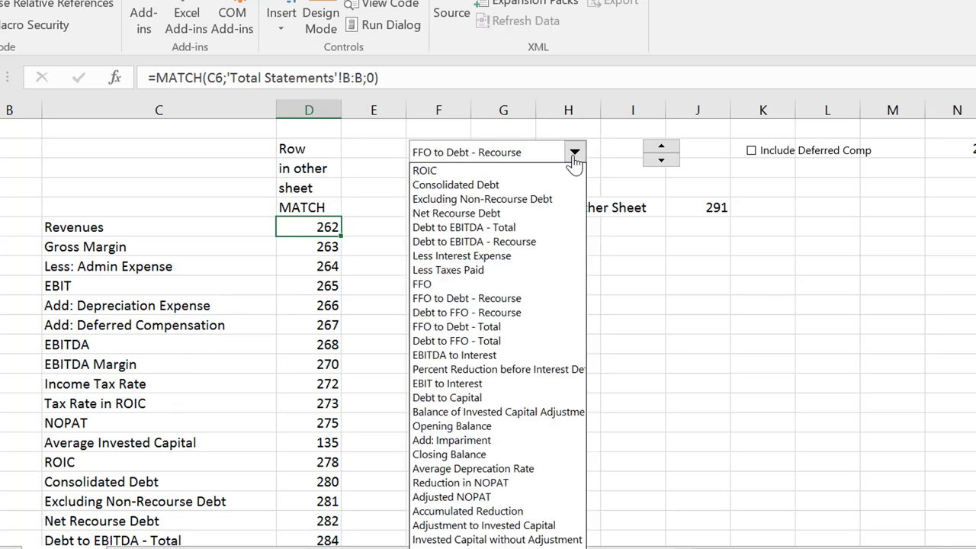
{"action": "scroll", "coordinate": [574, 164], "scroll_direction": "up", "scroll_amount": 4}
{"action": "left_click", "coordinate": [574, 168]}
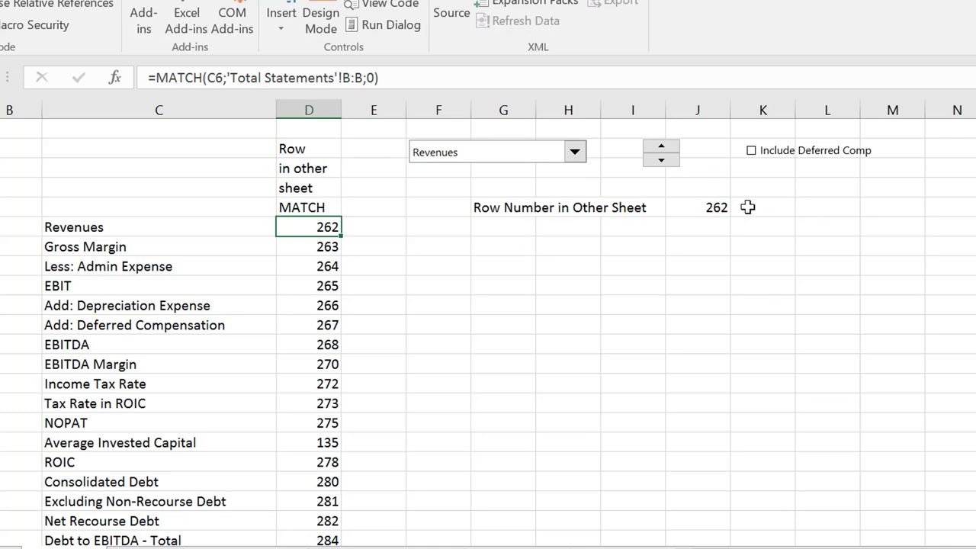
Enter =INDEX('Total Statements'!B:B;'Ratio Page'!J5) in cell G8 to return the selected ratio's title
{"action": "key", "text": "Down"}
{"action": "key", "text": "Right"}
{"action": "key", "text": "Right"}
{"action": "key", "text": "Right"}
{"action": "key", "text": "Up"}
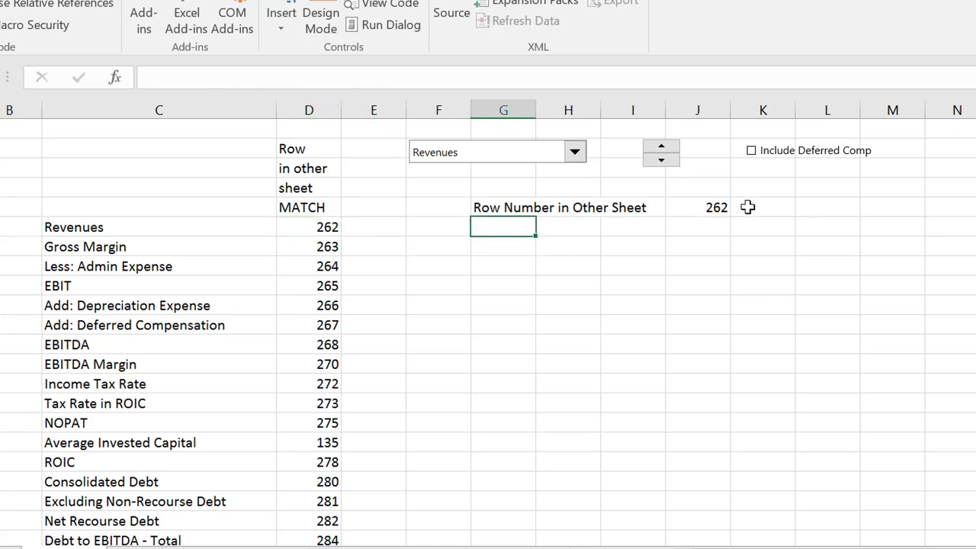
{"action": "key", "text": "Up"}
{"action": "key", "text": "Right"}
{"action": "key", "text": "Right"}
{"action": "key", "text": "Right"}
{"action": "key", "text": "Down"}
{"action": "key", "text": "Down"}
{"action": "key", "text": "Down"}
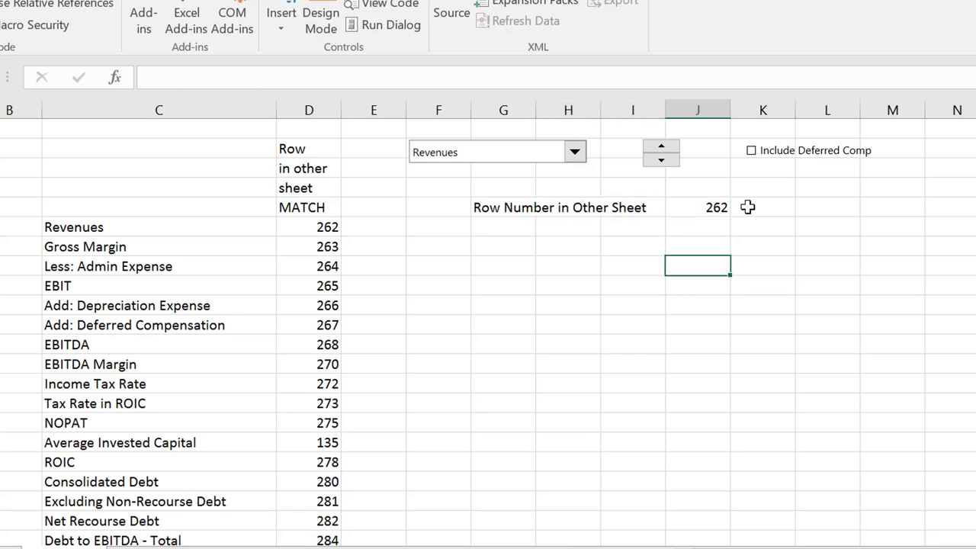
{"action": "key", "text": "Left"}
{"action": "key", "text": "Left"}
{"action": "key", "text": "Left"}
{"action": "key", "text": "Left"}
{"action": "key", "text": "Right"}
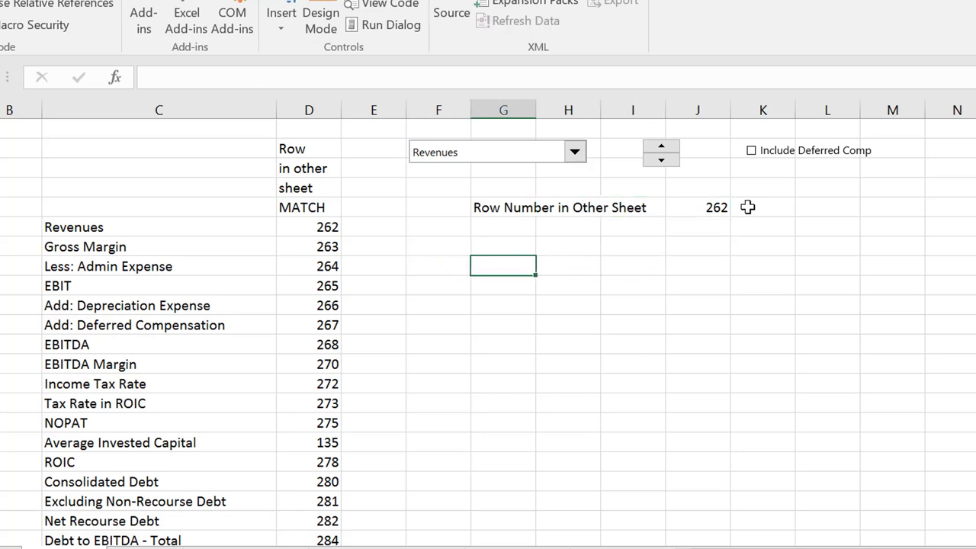
{"action": "type", "text": "=in"}
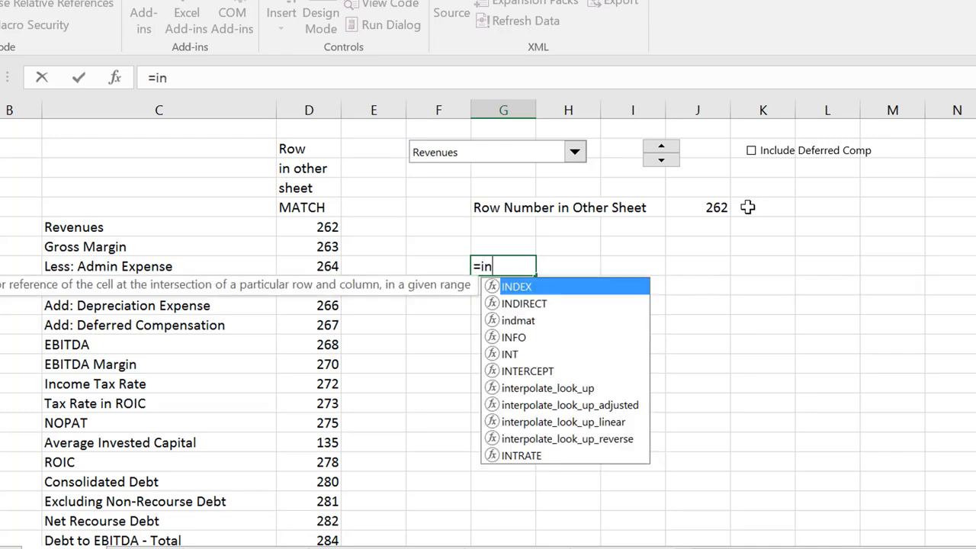
{"action": "type", "text": "dex("}
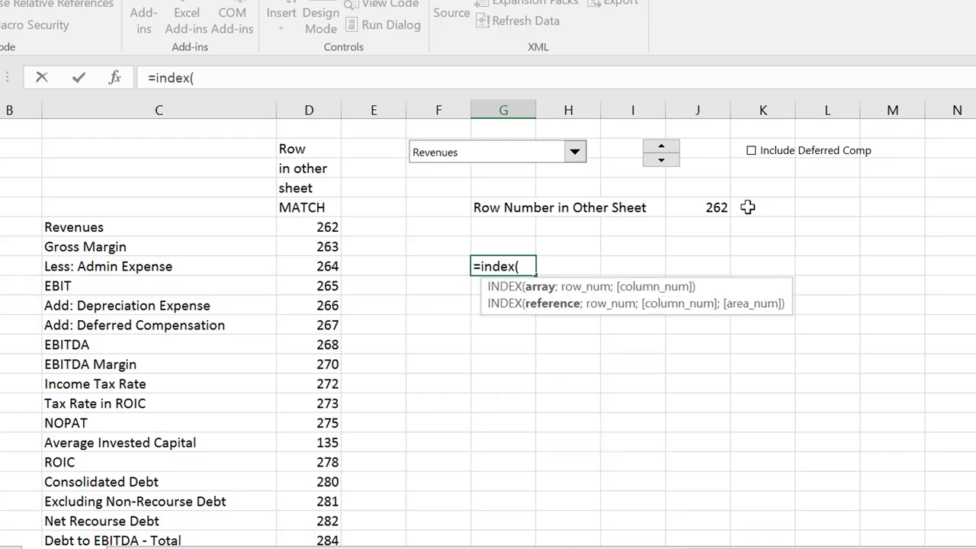
{"action": "key", "text": "ctrl+Page_Down"}
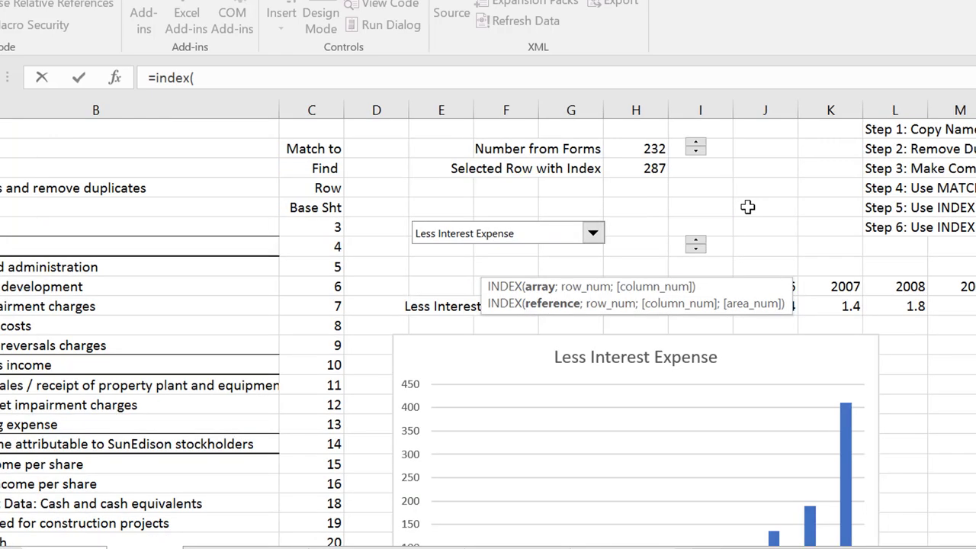
{"action": "key", "text": "ctrl+Page_Down"}
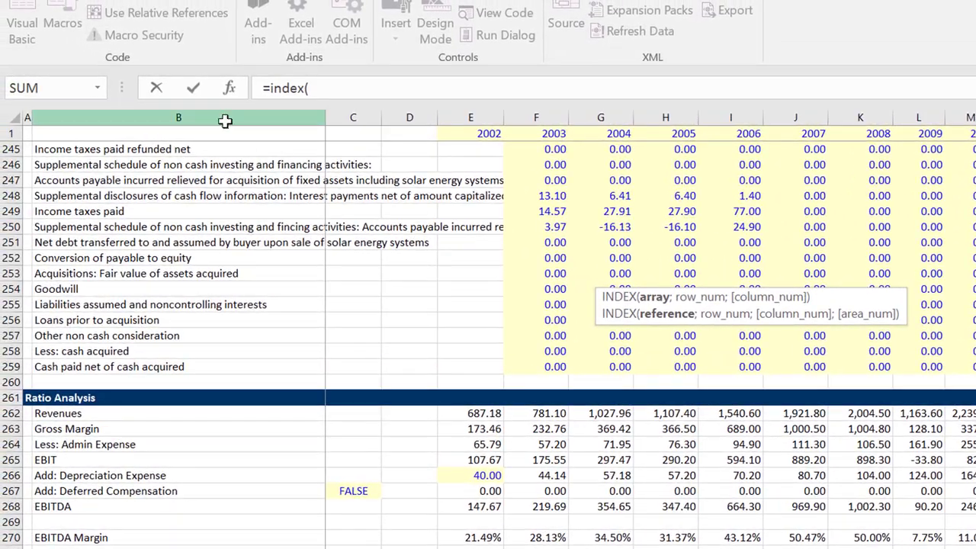
{"action": "left_click", "coordinate": [225, 121]}
{"action": "type", "text": ";"}
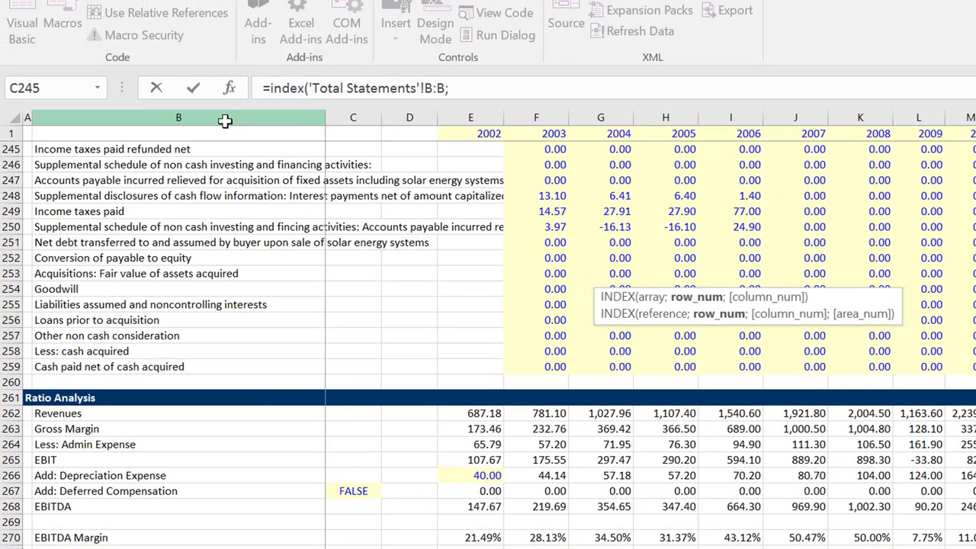
{"action": "key", "text": "ctrl+Page_Up"}
{"action": "key", "text": "ctrl+Page_Up"}
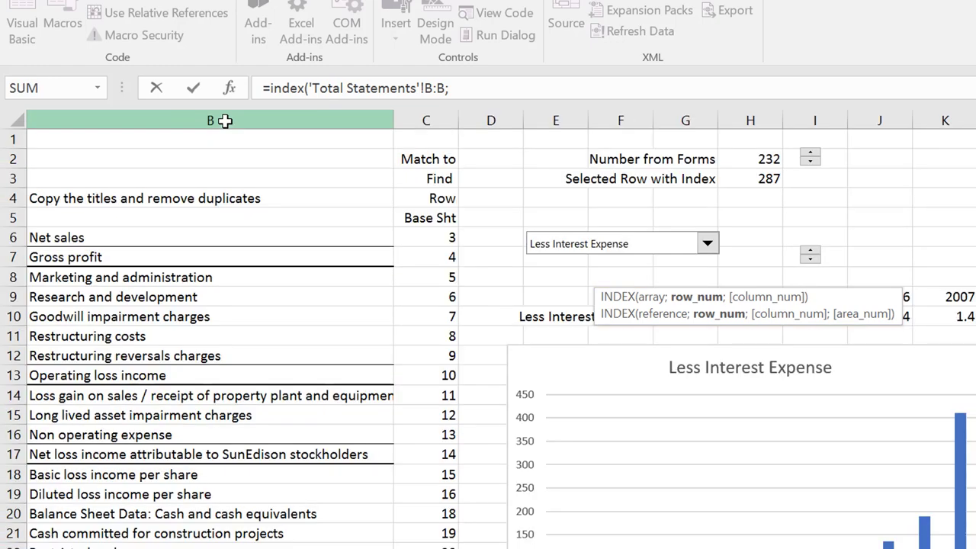
{"action": "key", "text": "Up"}
{"action": "key", "text": "Up"}
{"action": "key", "text": "Up"}
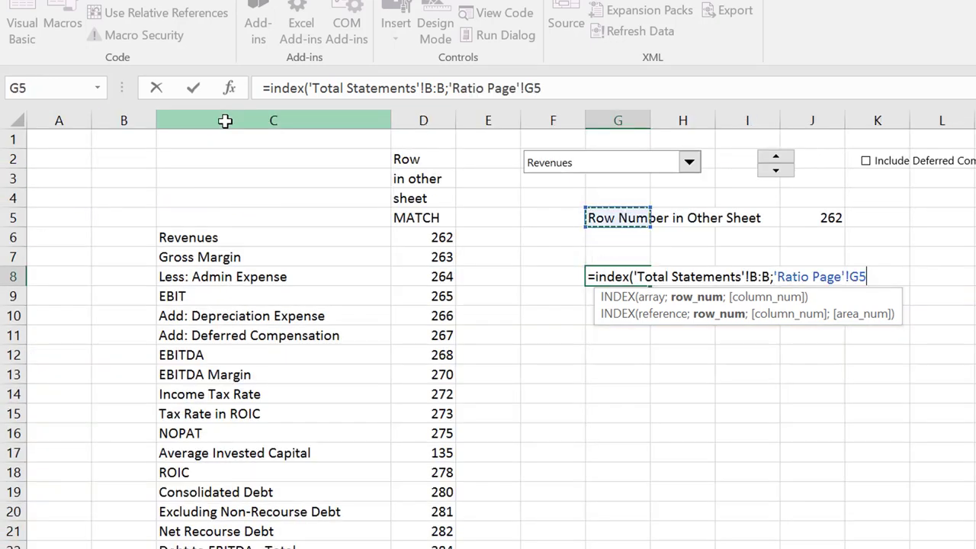
{"action": "key", "text": "Right"}
{"action": "key", "text": "Right"}
{"action": "key", "text": "Right"}
{"action": "type", "text": ")"}
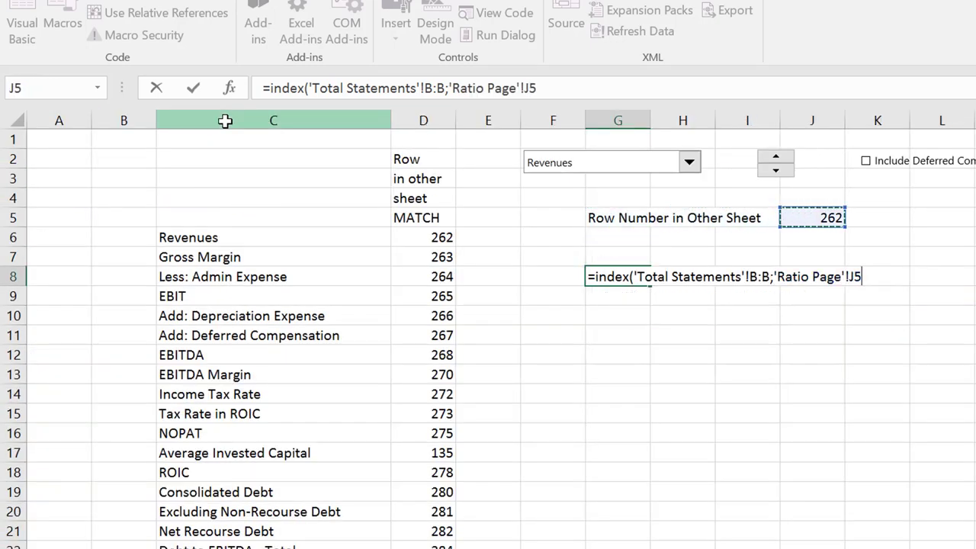
{"action": "key", "text": "Return"}
Right-align the ratio title in cell G8
{"action": "key", "text": "Up"}
{"action": "key", "text": "Right"}
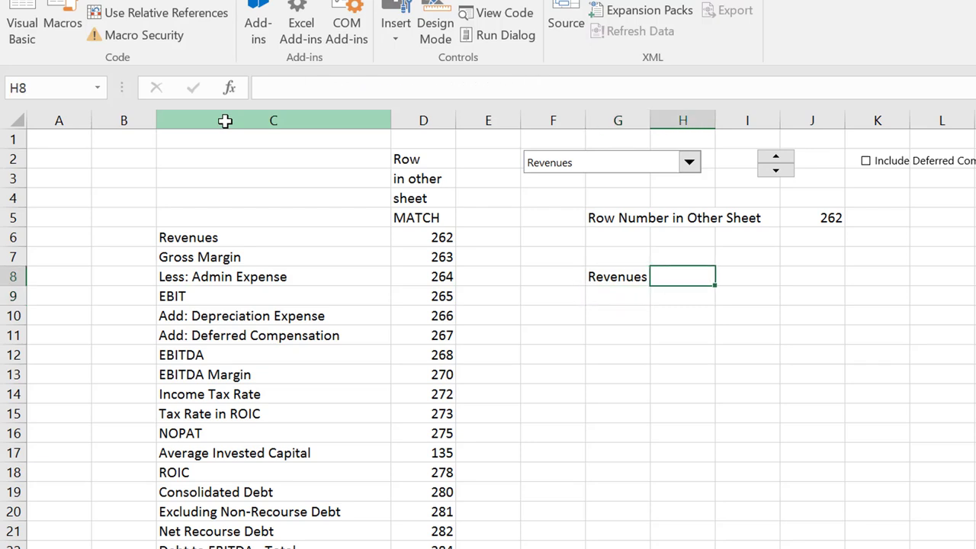
{"action": "key", "text": "Left"}
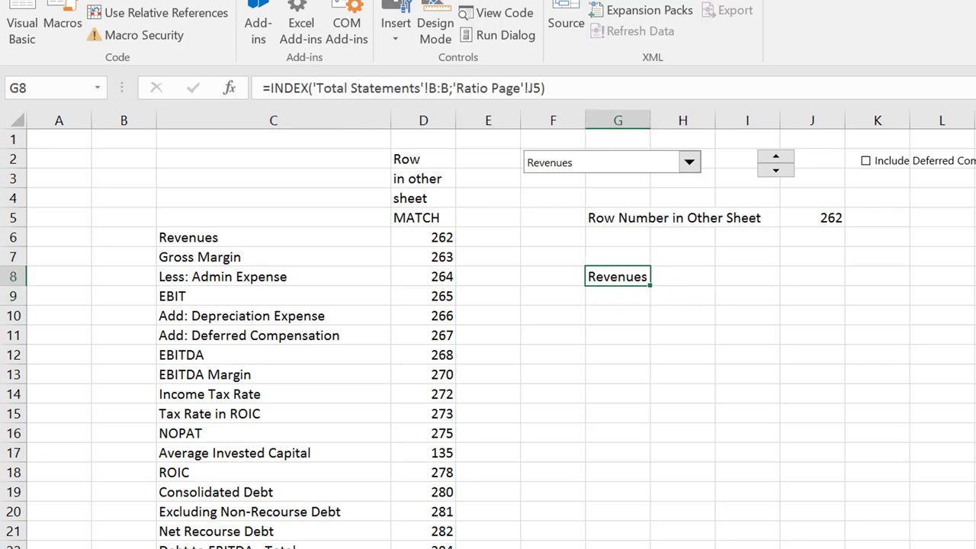
{"action": "key", "text": "alt+h"}
{"action": "left_click", "coordinate": [379, 30]}
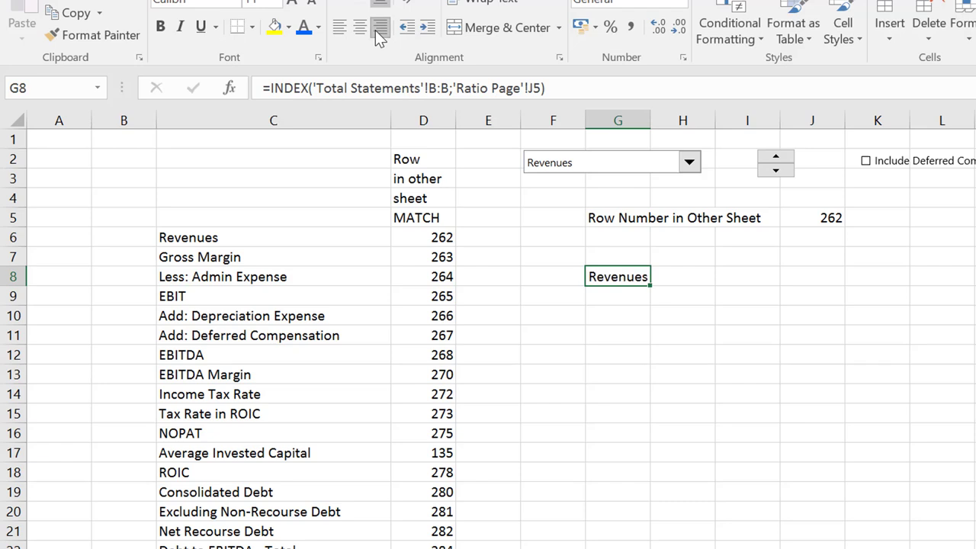
{"action": "key", "text": "Right"}
{"action": "key", "text": "Left"}
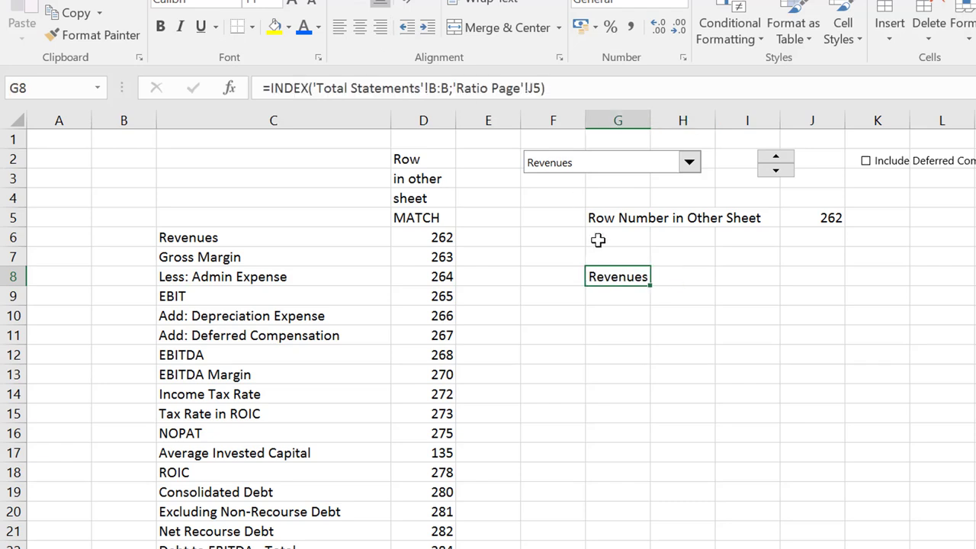
Link cell H7 to the first year header with ='Total Statements'!F1
{"action": "key", "text": "Right"}
{"action": "key", "text": "Up"}
{"action": "type", "text": "="}
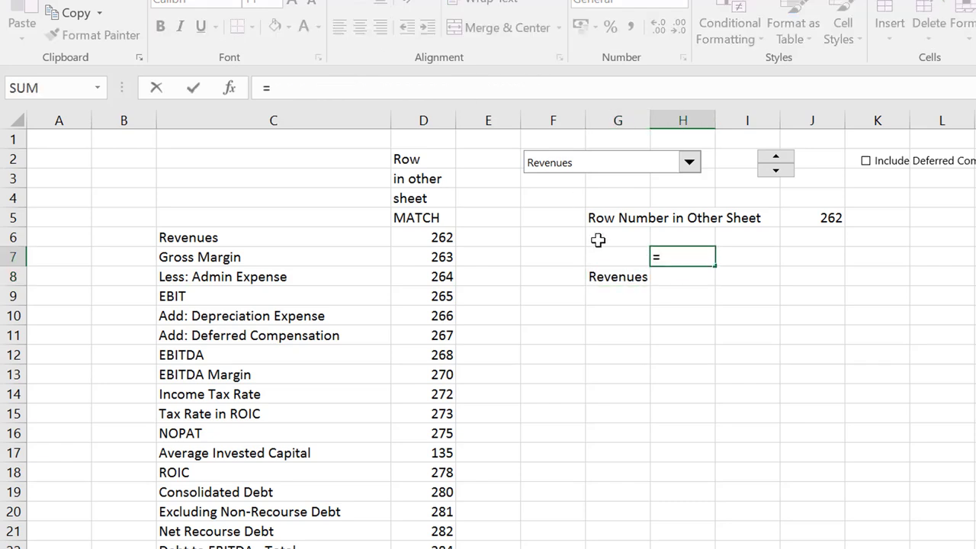
{"action": "key", "text": "ctrl+Page_Down"}
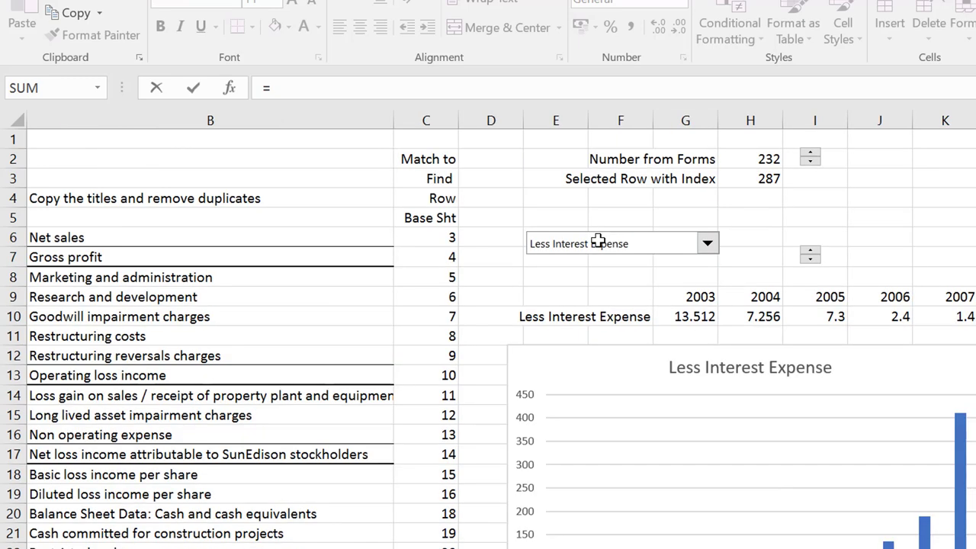
{"action": "key", "text": "ctrl+Page_Down"}
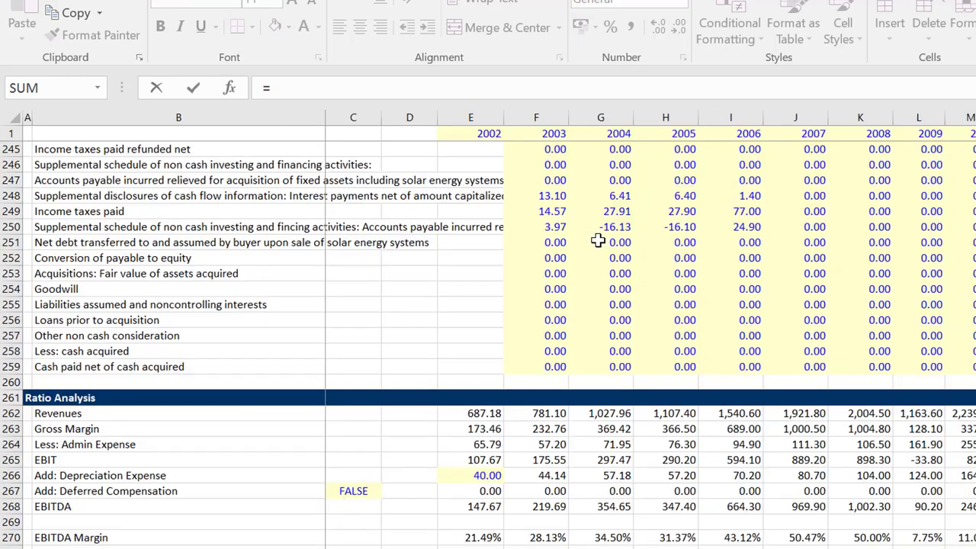
{"action": "left_click", "coordinate": [553, 136]}
{"action": "key", "text": "Return"}
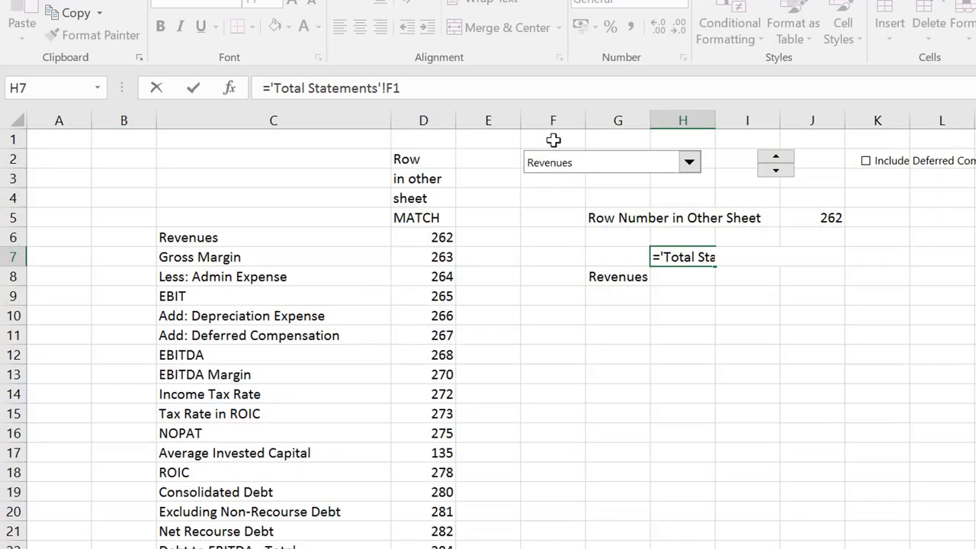
Fill the year link in H7 to the right across row 7
{"action": "key", "text": "Up"}
{"action": "key", "text": "shift+Right"}
{"action": "key", "text": "shift+Right"}
{"action": "key", "text": "shift+Right"}
{"action": "key", "text": "shift+Right"}
{"action": "key", "text": "shift+Right"}
{"action": "key", "text": "shift+Right"}
{"action": "key", "text": "shift+Right"}
{"action": "key", "text": "shift+Right"}
{"action": "key", "text": "shift+Right"}
{"action": "key", "text": "shift+Right"}
{"action": "key", "text": "shift+Right"}
{"action": "key", "text": "shift+Right"}
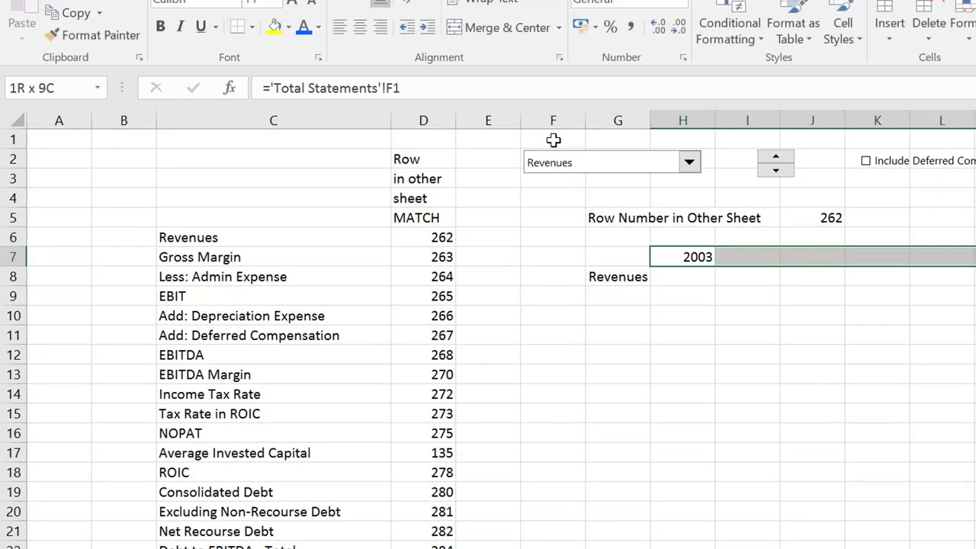
{"action": "key", "text": "ctrl+r"}
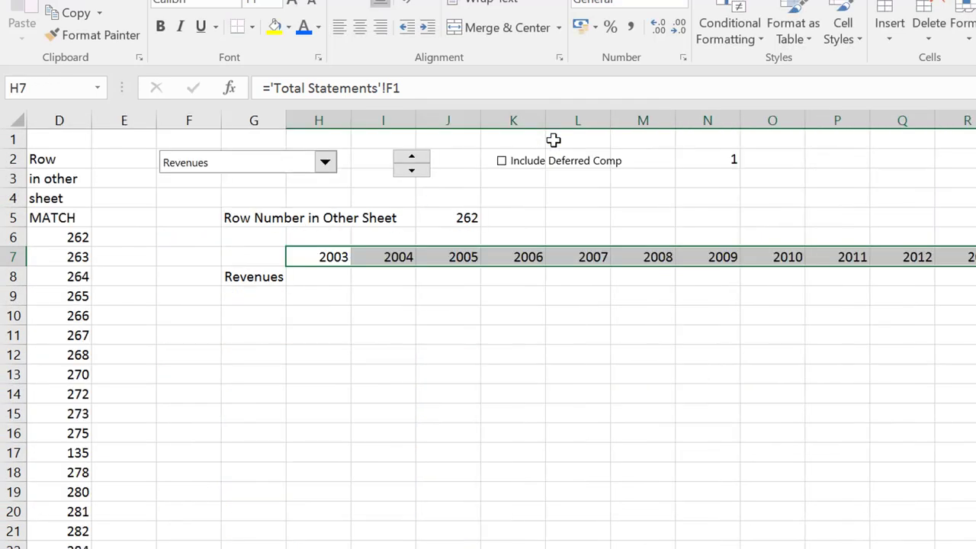
Examine the year headers and their links across row 7 of the Ratio Page
{"action": "key", "text": "Right"}
{"action": "key", "text": "ctrl+Right"}
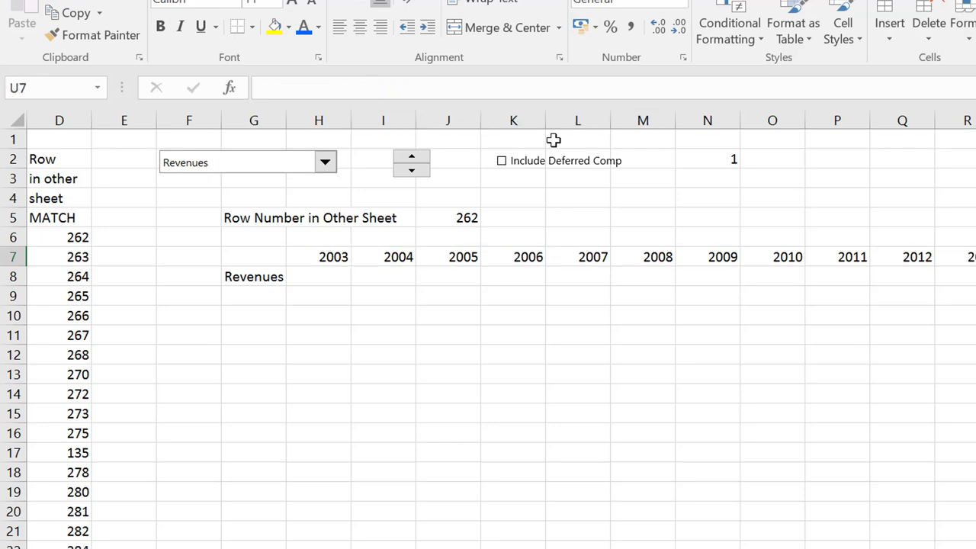
{"action": "key", "text": "Left"}
{"action": "key", "text": "Left"}
{"action": "key", "text": "Left"}
{"action": "key", "text": "Left"}
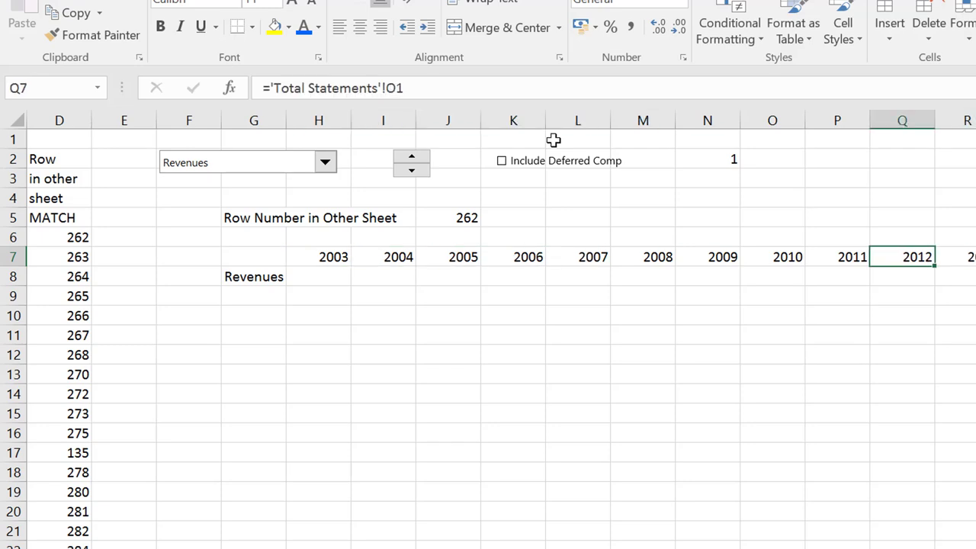
{"action": "key", "text": "Left"}
{"action": "key", "text": "Left"}
{"action": "key", "text": "Left"}
{"action": "key", "text": "Left"}
{"action": "key", "text": "Left"}
{"action": "key", "text": "Left"}
{"action": "key", "text": "Left"}
{"action": "key", "text": "Left"}
{"action": "key", "text": "Left"}
{"action": "key", "text": "Left"}
{"action": "key", "text": "Left"}
{"action": "key", "text": "Left"}
{"action": "key", "text": "Left"}
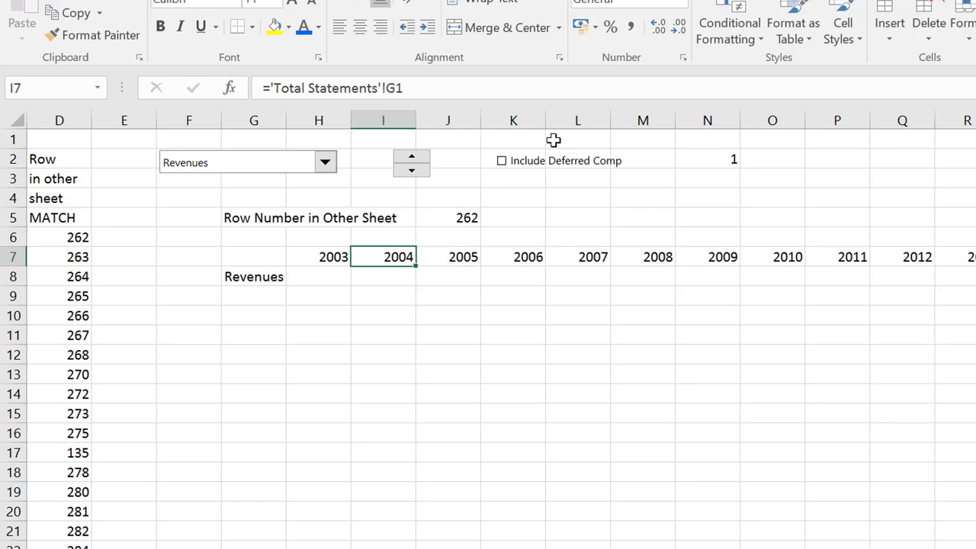
{"action": "key", "text": "Left"}
{"action": "key", "text": "Right"}
{"action": "key", "text": "Right"}
{"action": "key", "text": "Right"}
{"action": "key", "text": "Right"}
{"action": "key", "text": "Right"}
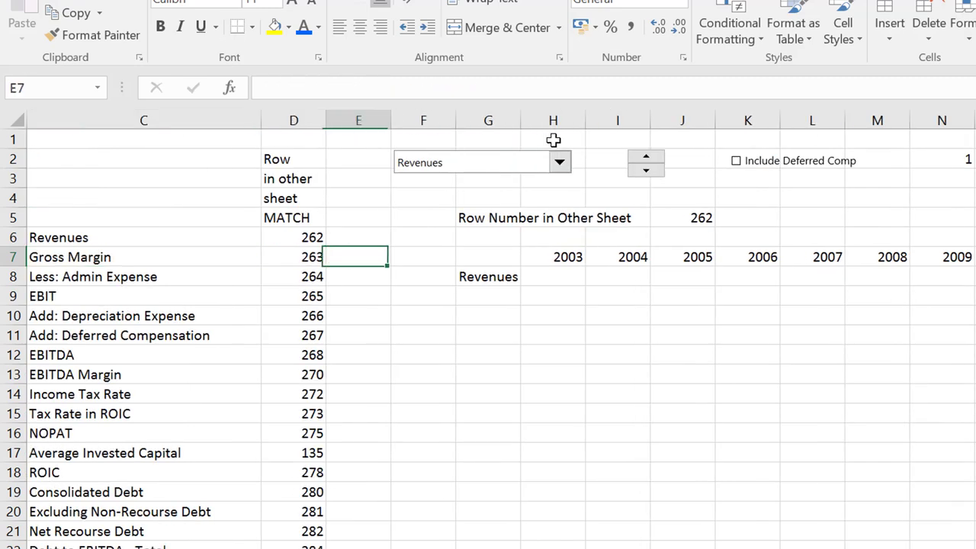
Enter =INDEX('Total Statements'!F:F;'Ratio Page'!$J$5) in cell H8 to look up the selected ratio's 2003 value
{"action": "key", "text": "Down"}
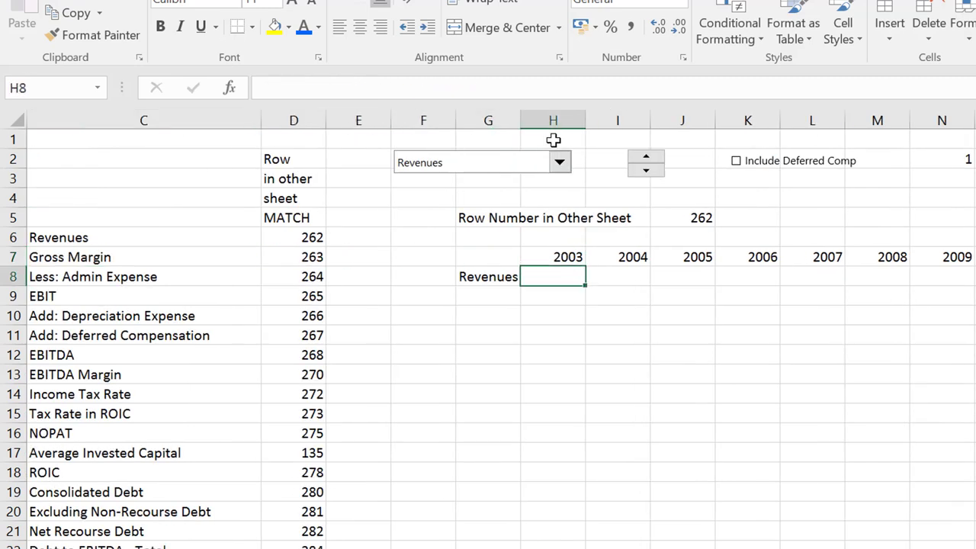
{"action": "type", "text": "=inde"}
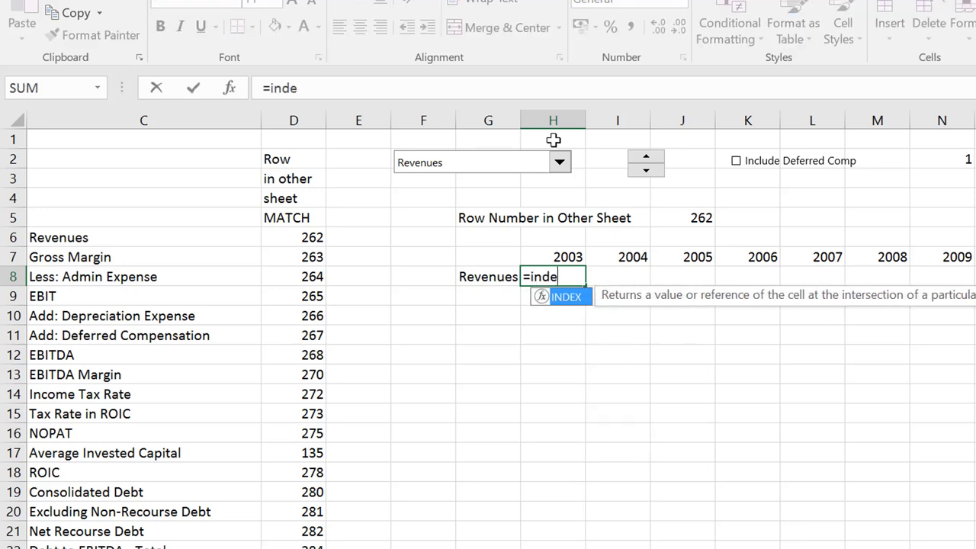
{"action": "type", "text": "x("}
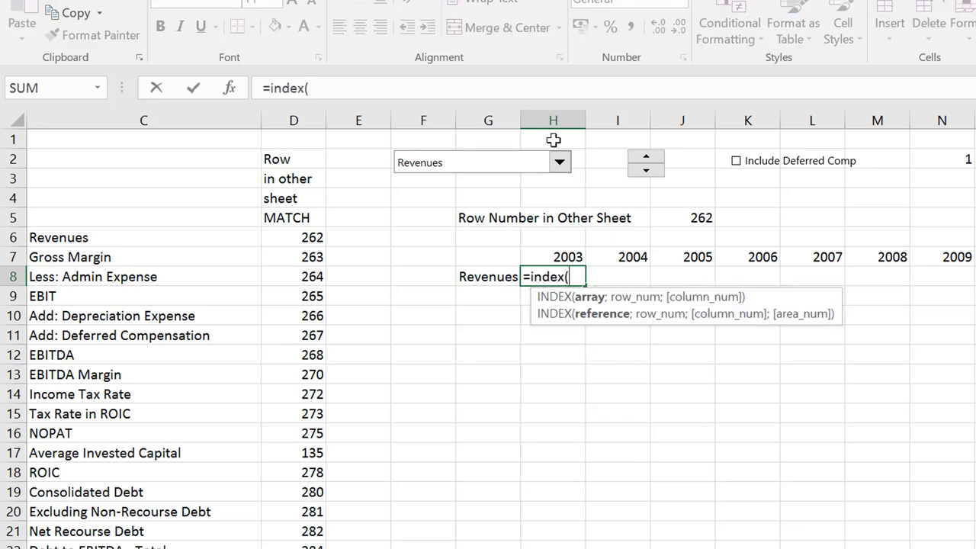
{"action": "key", "text": "ctrl+Page_Up"}
{"action": "key", "text": "ctrl+Page_Up"}
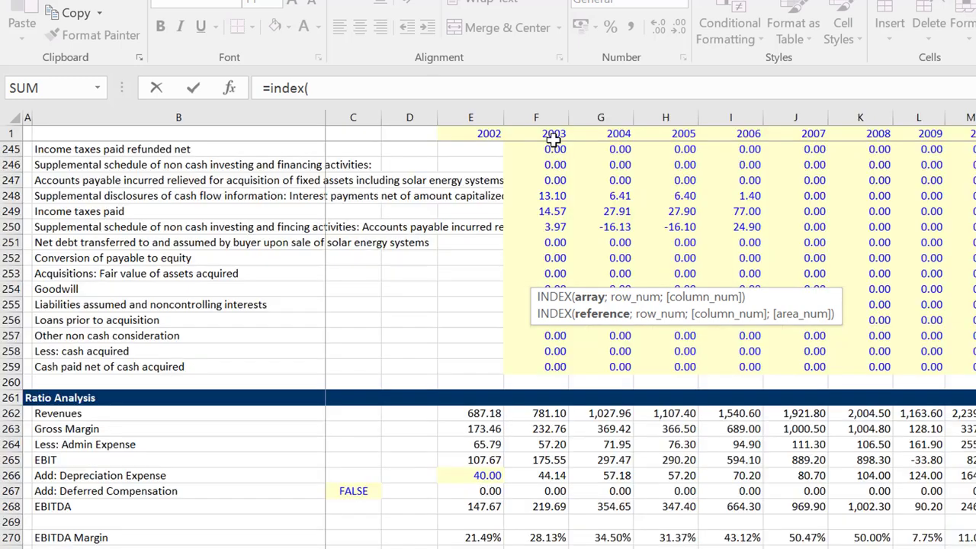
{"action": "left_click", "coordinate": [559, 115]}
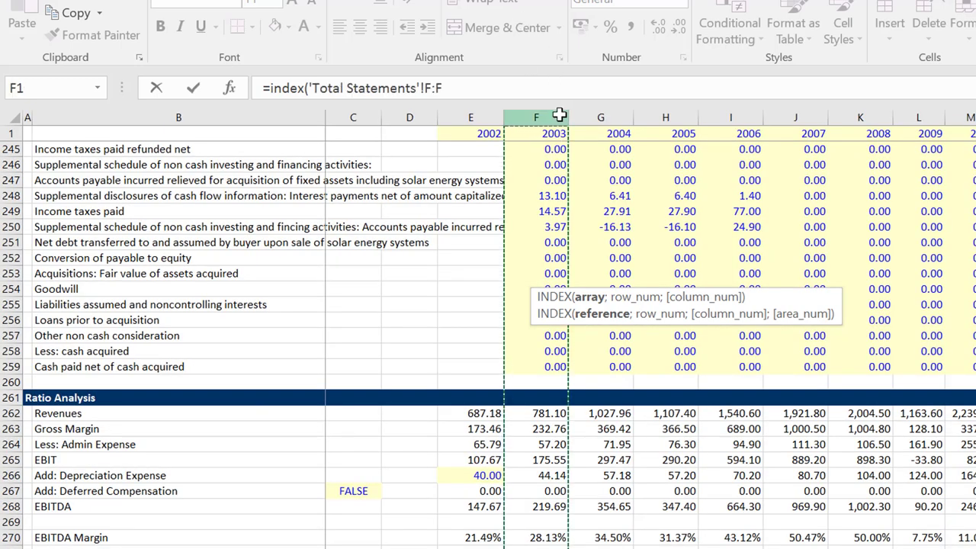
{"action": "type", "text": ";"}
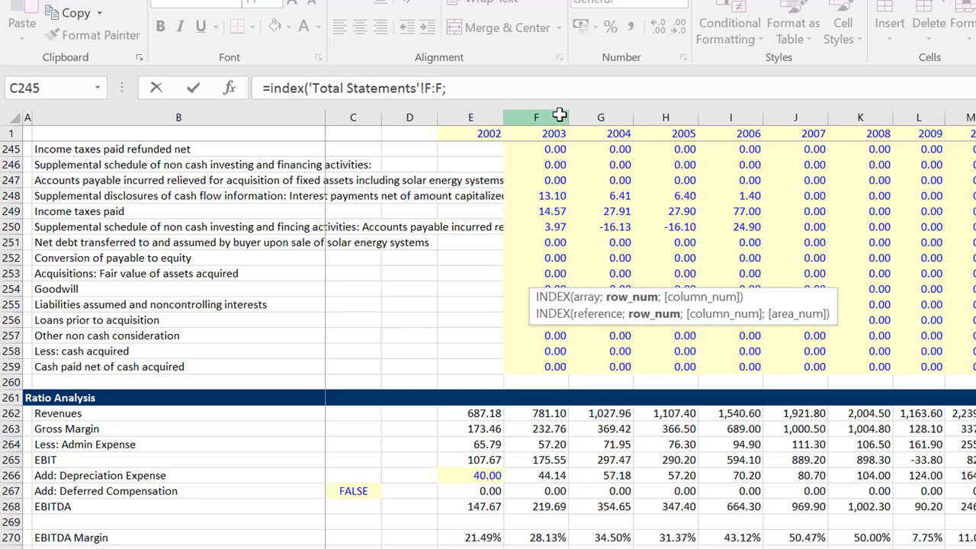
{"action": "key", "text": "ctrl+Page_Up"}
{"action": "key", "text": "ctrl+Page_Up"}
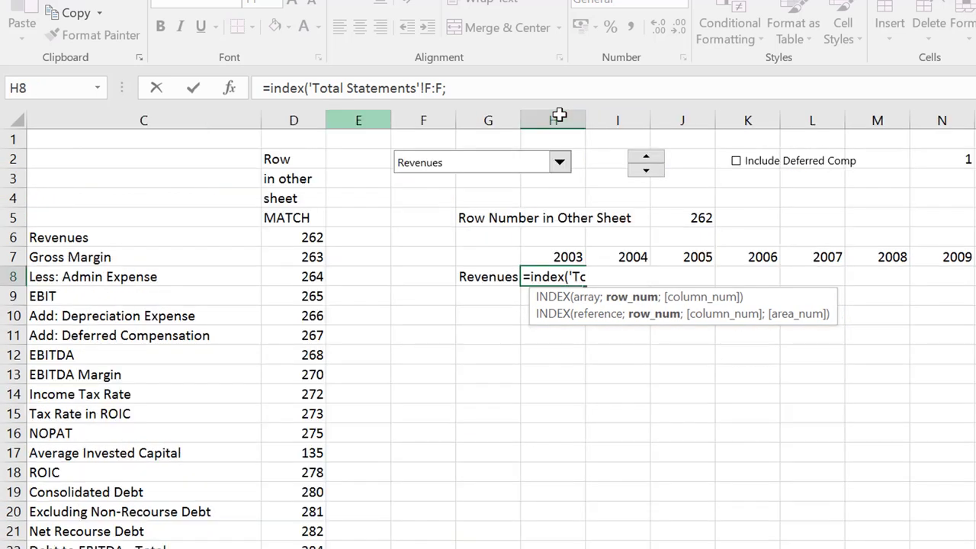
{"action": "key", "text": "Up"}
{"action": "key", "text": "Up"}
{"action": "key", "text": "Up"}
{"action": "key", "text": "Right"}
{"action": "key", "text": "Right"}
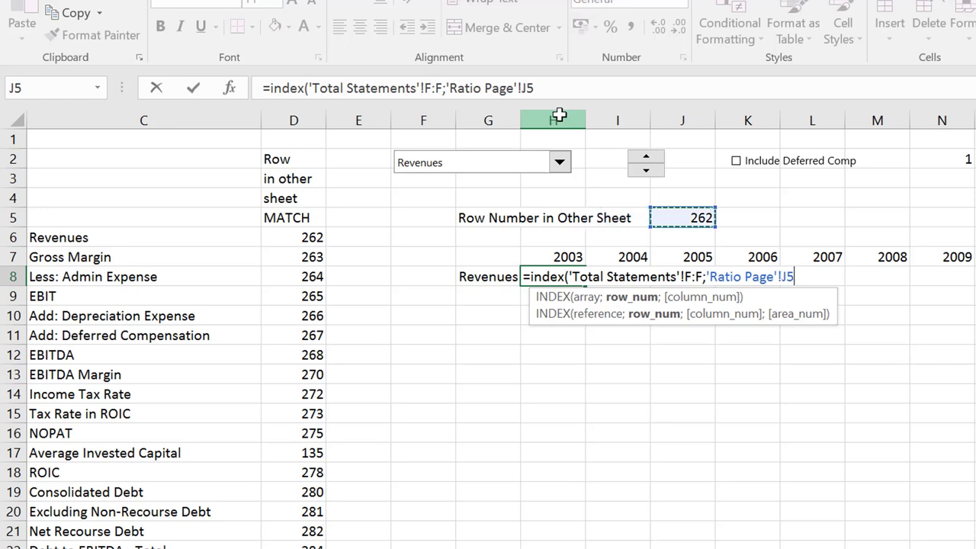
{"action": "key", "text": "F4"}
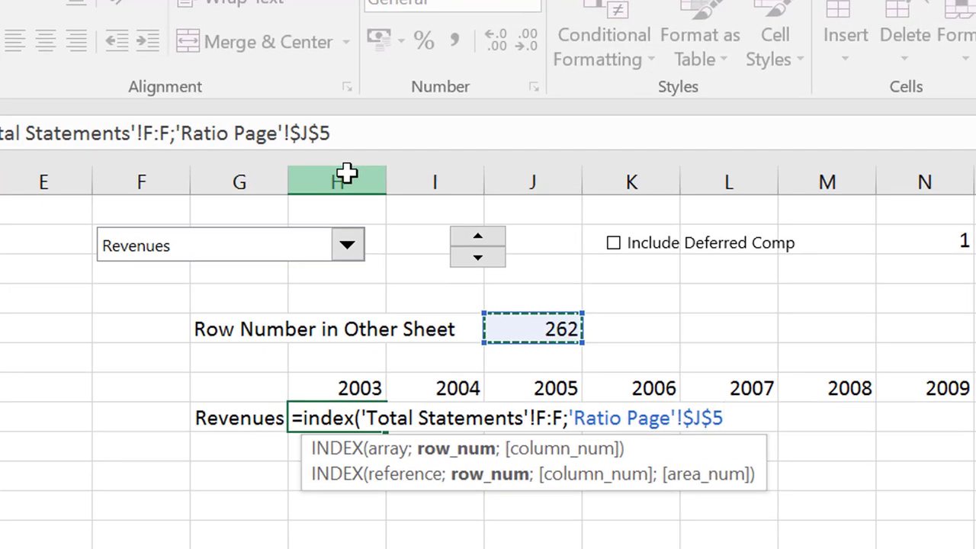
{"action": "key", "text": "Return"}
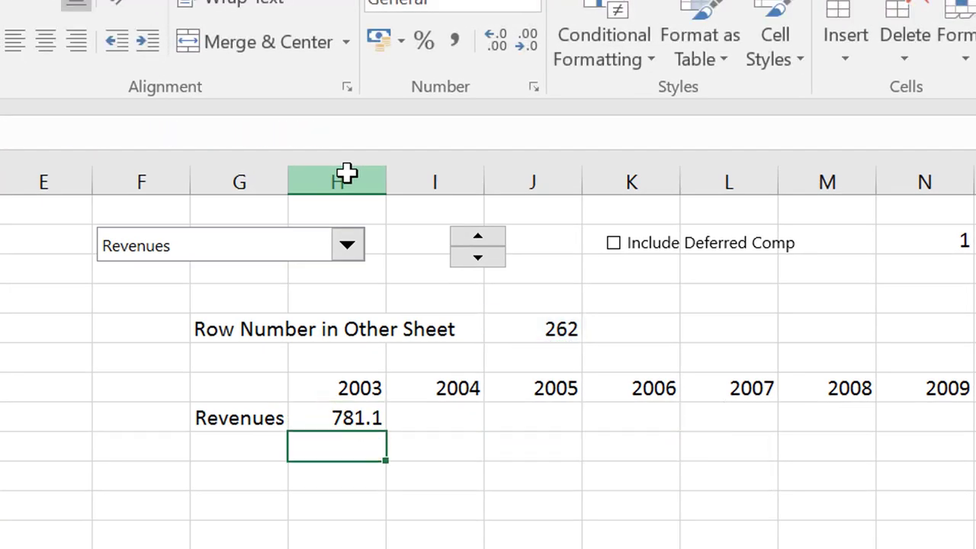
Fill the INDEX formula in H8 to the right through S8, under the 2014 header
{"action": "key", "text": "Up"}
{"action": "key", "text": "shift+Right"}
{"action": "key", "text": "shift+Right"}
{"action": "key", "text": "shift+Right"}
{"action": "key", "text": "shift+Right"}
{"action": "key", "text": "shift+Right"}
{"action": "key", "text": "shift+Right"}
{"action": "key", "text": "shift+Right"}
{"action": "key", "text": "shift+Right"}
{"action": "key", "text": "shift+Right"}
{"action": "key", "text": "shift+Right"}
{"action": "key", "text": "shift+Right"}
{"action": "key", "text": "shift+Right"}
{"action": "key", "text": "shift+Right"}
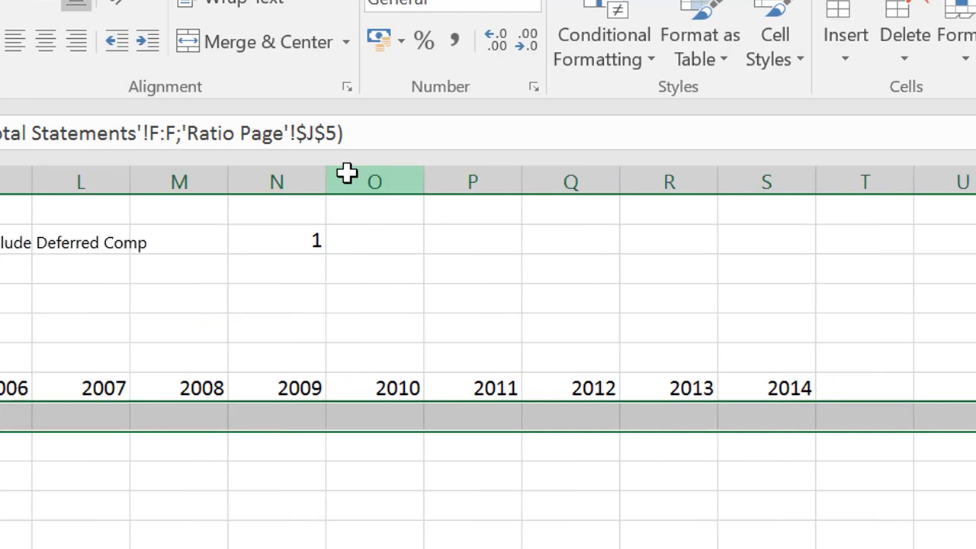
{"action": "key", "text": "shift+Left"}
{"action": "key", "text": "shift+Left"}
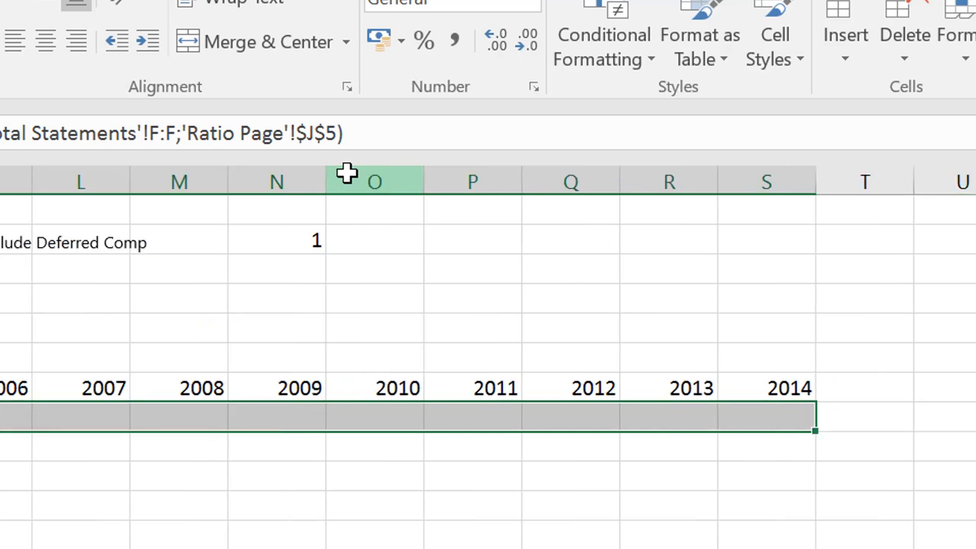
{"action": "key", "text": "ctrl+r"}
{"action": "key", "text": "Up"}
{"action": "key", "text": "Home"}
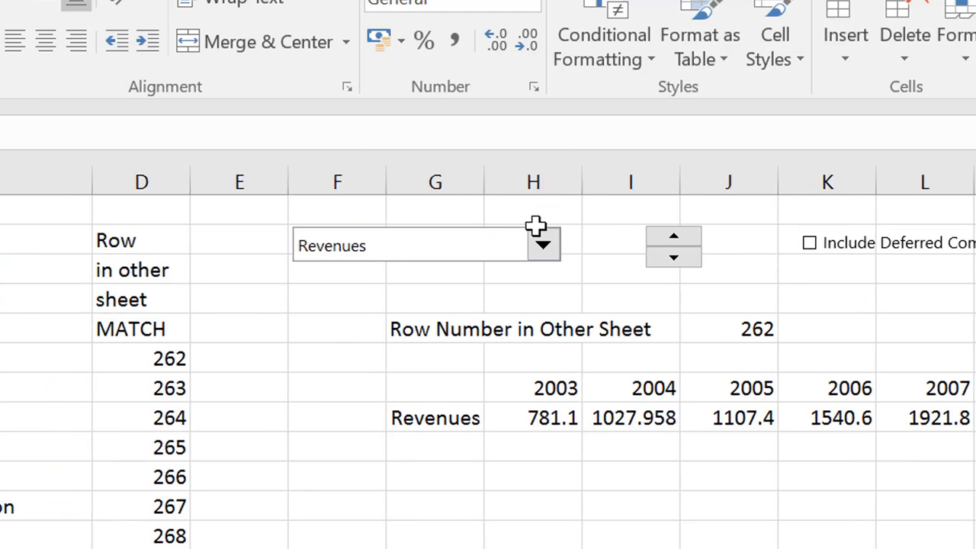
Try the ratio combo box by choosing EBITDA, followed by EBITDA Margin
{"action": "left_click", "coordinate": [542, 245]}
{"action": "key", "text": "Down"}
{"action": "key", "text": "Down"}
{"action": "key", "text": "Down"}
{"action": "key", "text": "Down"}
{"action": "key", "text": "Down"}
{"action": "key", "text": "Down"}
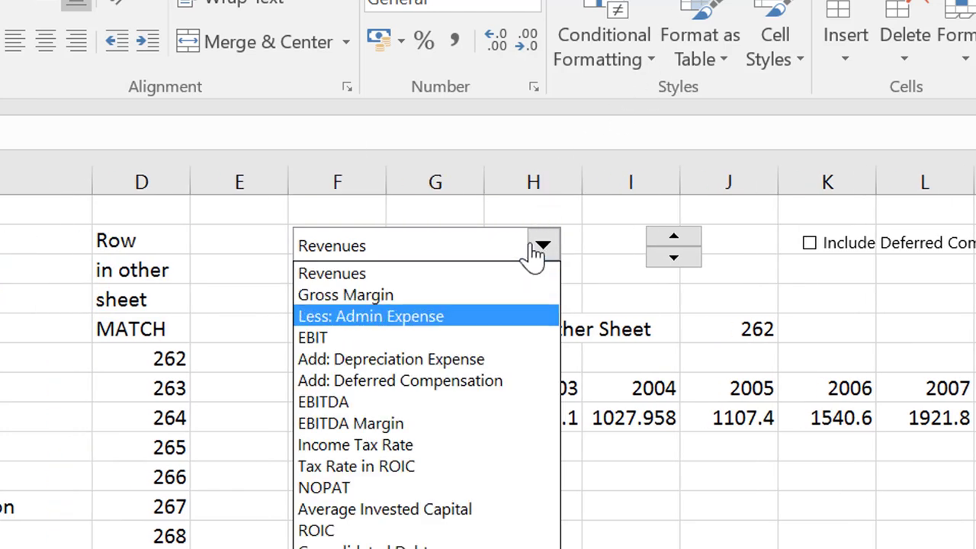
{"action": "key", "text": "Return"}
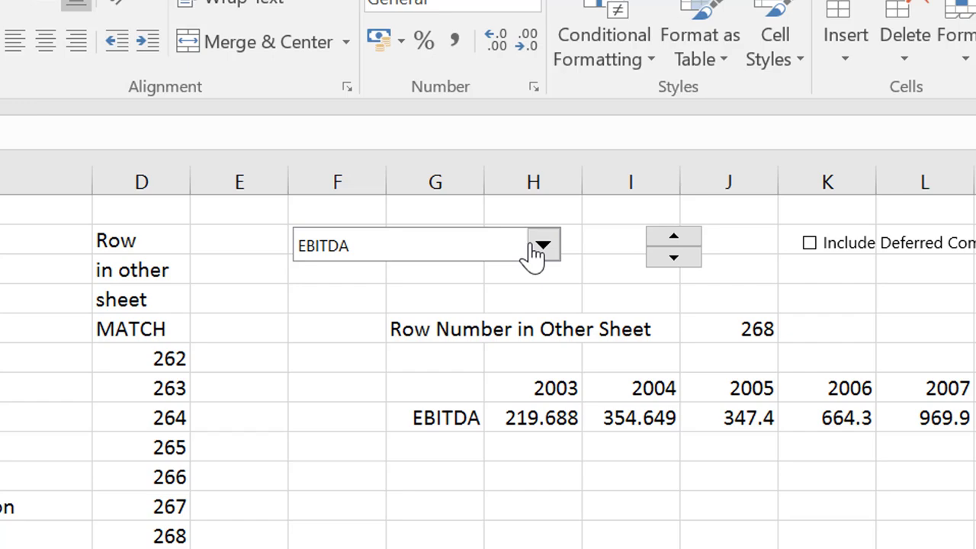
{"action": "left_click", "coordinate": [535, 249]}
{"action": "key", "text": "Down"}
{"action": "key", "text": "Return"}
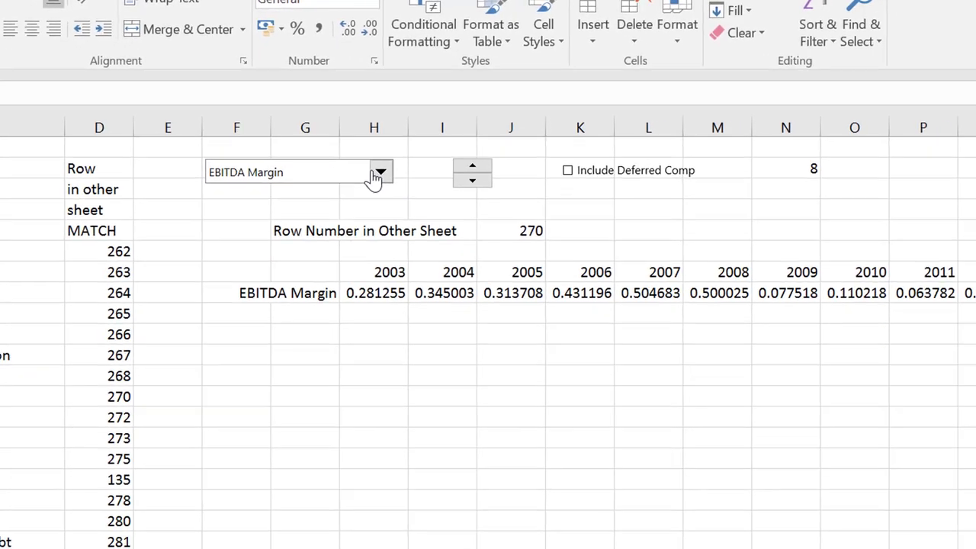
Choose ROIC in the ratio combo box
{"action": "left_click", "coordinate": [377, 174]}
{"action": "key", "text": "Down"}
{"action": "key", "text": "Down"}
{"action": "key", "text": "Down"}
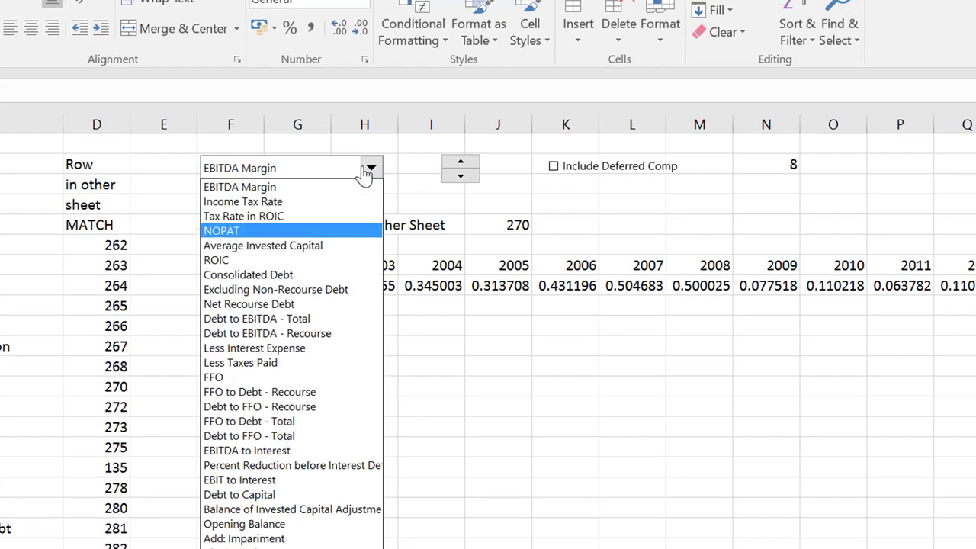
{"action": "key", "text": "Down"}
{"action": "key", "text": "Down"}
{"action": "key", "text": "Return"}
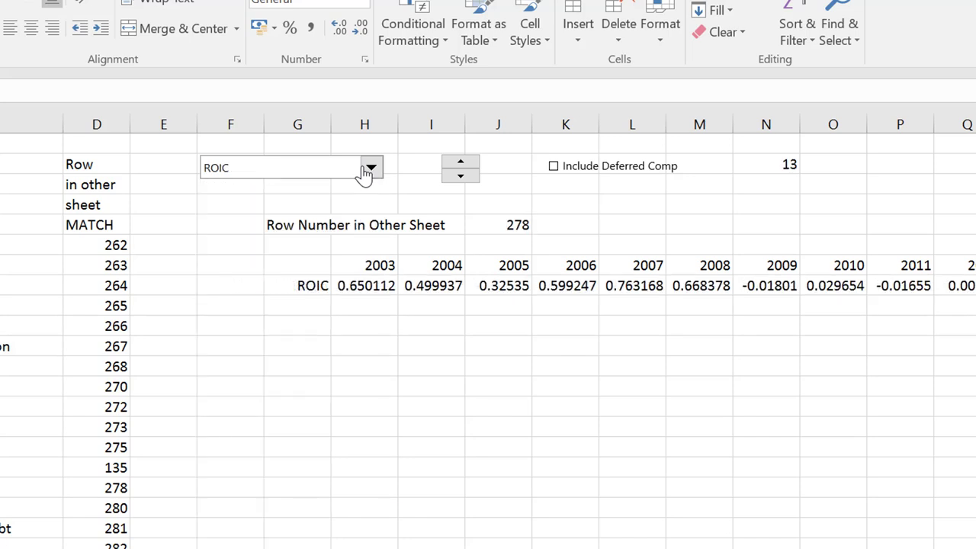
Choose FFO to Debt - Recourse in the ratio combo box, followed by Debt to FFO - Recourse
{"action": "left_click", "coordinate": [371, 167]}
{"action": "key", "text": "Down"}
{"action": "key", "text": "Down"}
{"action": "key", "text": "Down"}
{"action": "key", "text": "Down"}
{"action": "key", "text": "Down"}
{"action": "key", "text": "Down"}
{"action": "key", "text": "Down"}
{"action": "key", "text": "Down"}
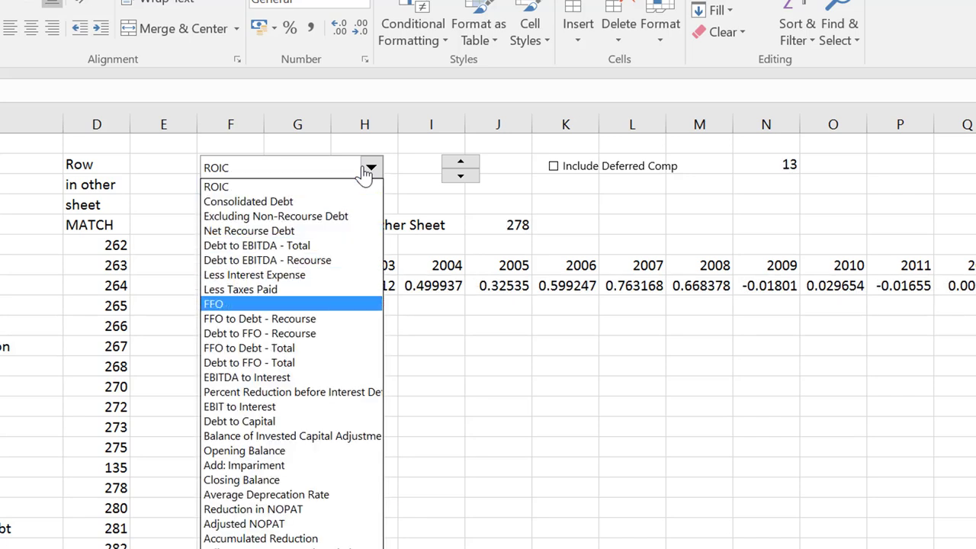
{"action": "key", "text": "Down"}
{"action": "key", "text": "Return"}
{"action": "left_click", "coordinate": [370, 168]}
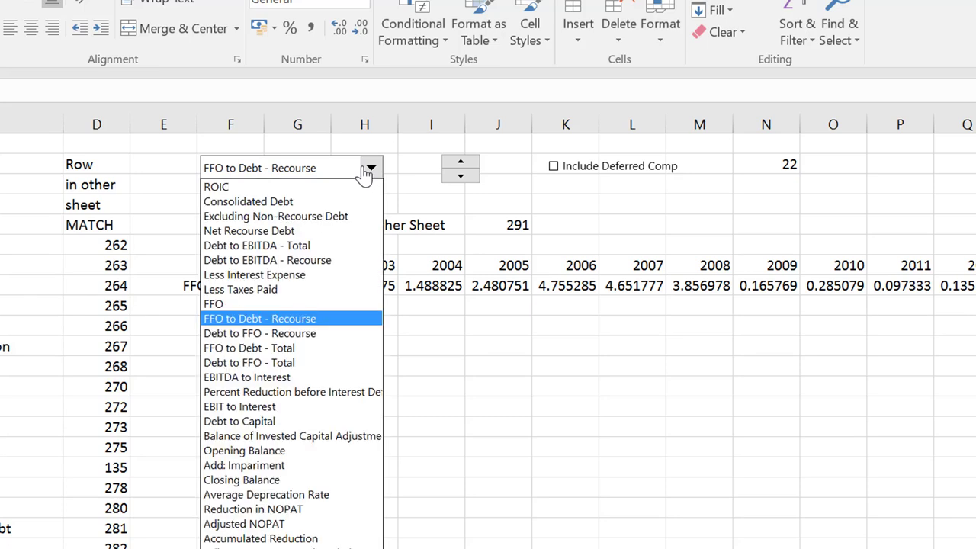
{"action": "key", "text": "Down"}
{"action": "key", "text": "Return"}
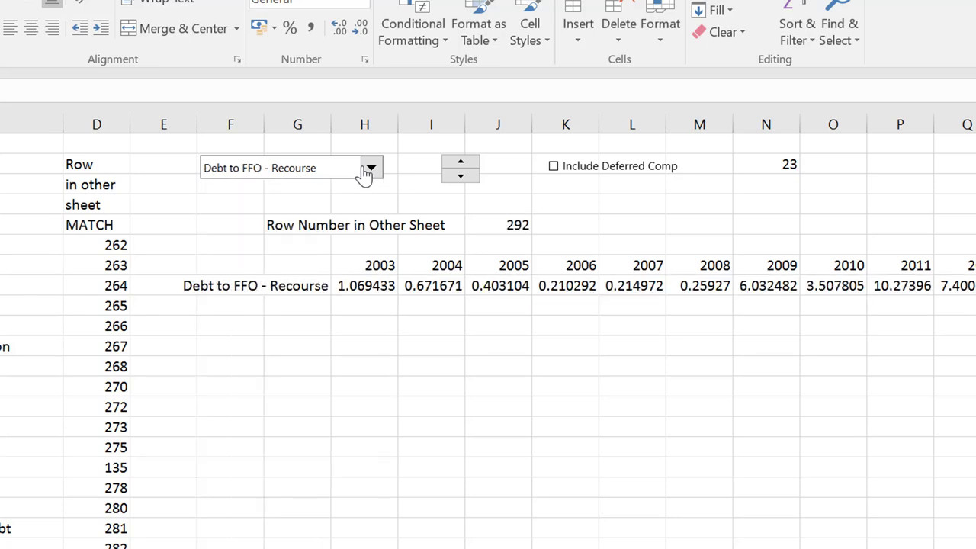
Insert a default column chart from the title, years and values in G7:S8 and place it below the ratio row
{"action": "key", "text": "Right"}
{"action": "key", "text": "Right"}
{"action": "key", "text": "Right"}
{"action": "key", "text": "Right"}
{"action": "key", "text": "Right"}
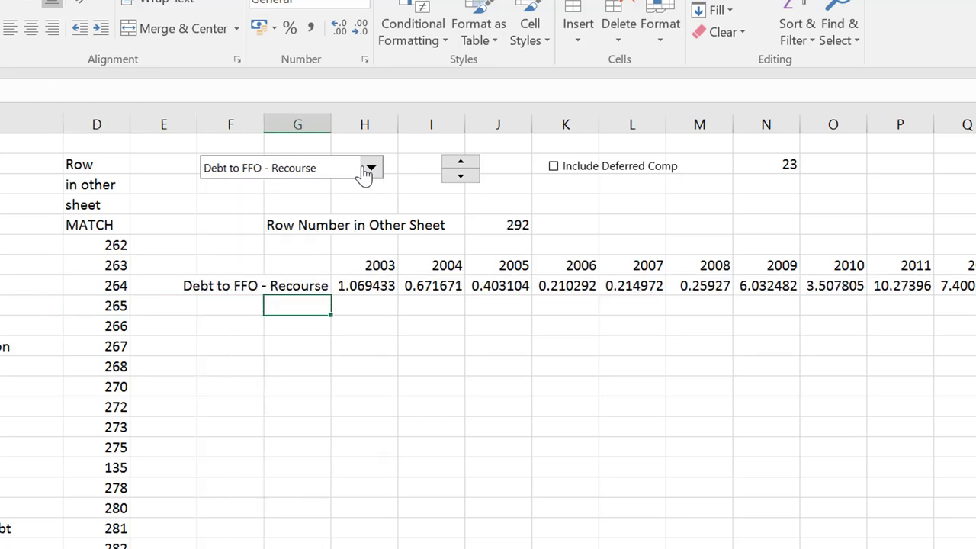
{"action": "key", "text": "Up"}
{"action": "key", "text": "Up"}
{"action": "key", "text": "shift+Down"}
{"action": "key", "text": "shift+Right"}
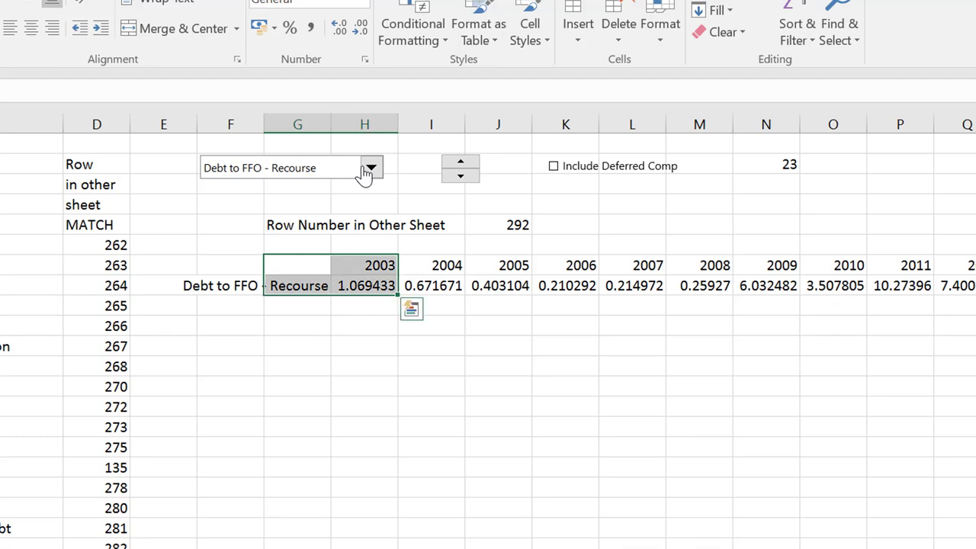
{"action": "key", "text": "ctrl+shift+Right"}
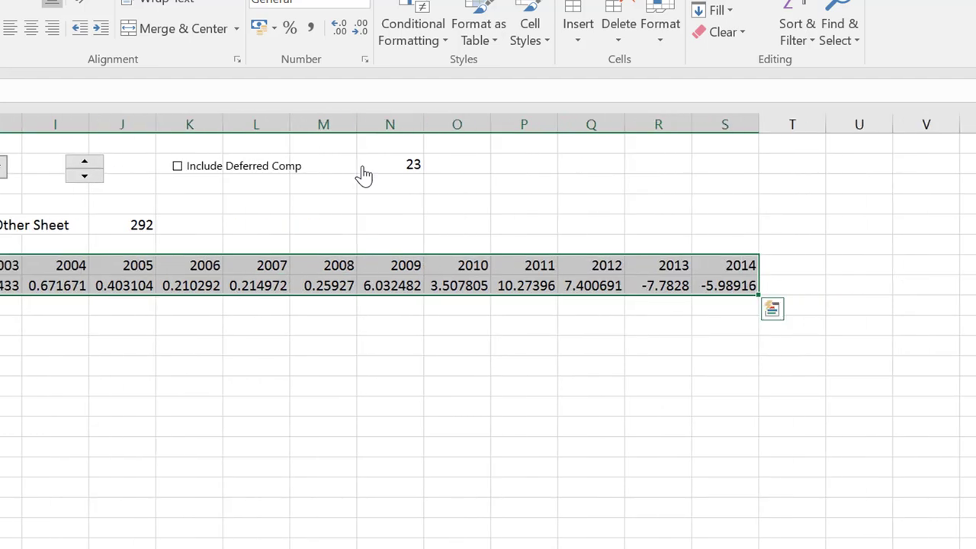
{"action": "key", "text": "alt+F1"}
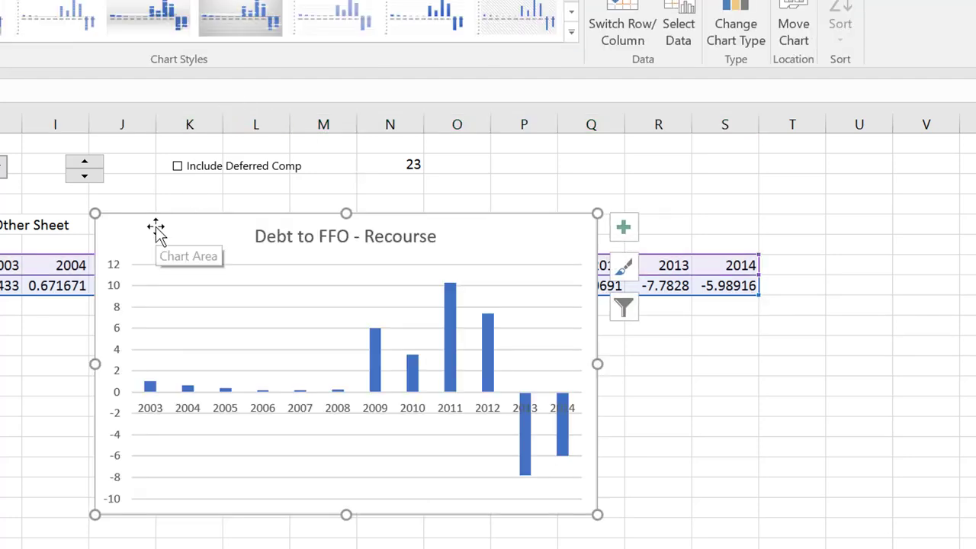
{"action": "left_click_drag", "start_coordinate": [155, 226], "coordinate": [0, 321]}
{"action": "left_click", "coordinate": [452, 419]}
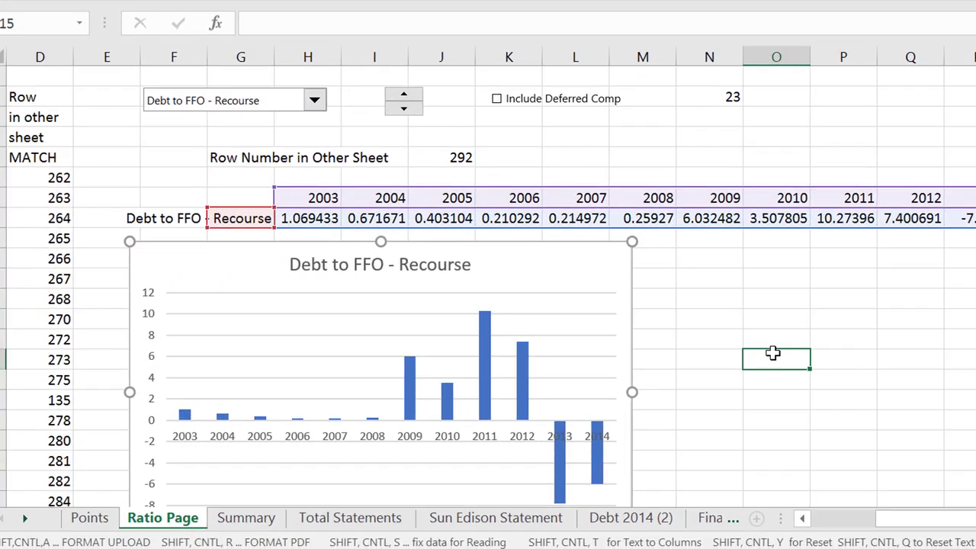
Choose Percent Reduction before Interest Default in the ratio combo box to update the chart
{"action": "key", "text": "Left"}
{"action": "key", "text": "Left"}
{"action": "key", "text": "Left"}
{"action": "key", "text": "Left"}
{"action": "key", "text": "Left"}
{"action": "key", "text": "Left"}
{"action": "key", "text": "Left"}
{"action": "key", "text": "Left"}
{"action": "key", "text": "Left"}
{"action": "key", "text": "Left"}
{"action": "key", "text": "Left"}
{"action": "key", "text": "Left"}
{"action": "key", "text": "Left"}
{"action": "key", "text": "Left"}
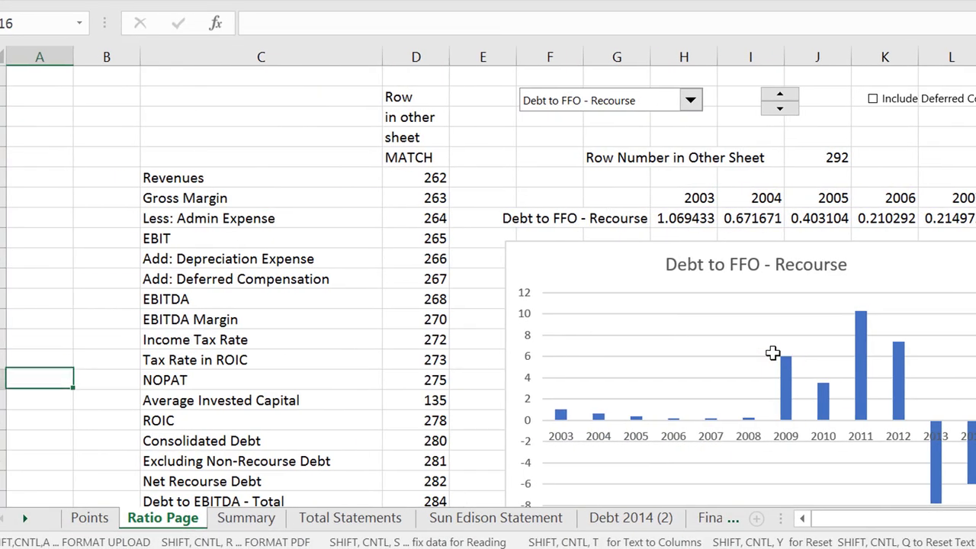
{"action": "key", "text": "Down"}
{"action": "left_click", "coordinate": [690, 102]}
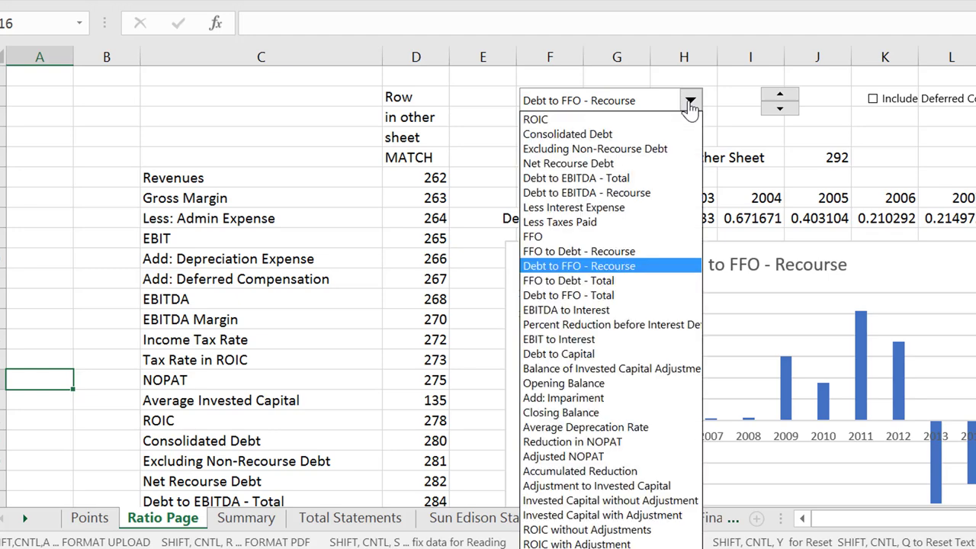
{"action": "key", "text": "Down"}
{"action": "key", "text": "Down"}
{"action": "key", "text": "Down"}
{"action": "key", "text": "Down"}
{"action": "key", "text": "Return"}
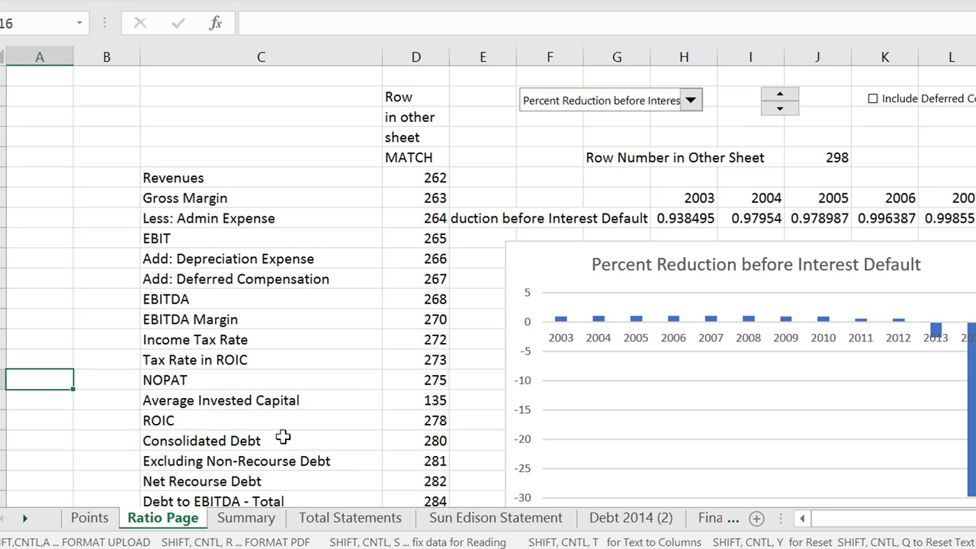
Examine the list of ratio labels and their matched row numbers in columns C and D down to Accumulated Reduction
{"action": "key", "text": "Down"}
{"action": "key", "text": "Down"}
{"action": "key", "text": "Down"}
{"action": "key", "text": "Down"}
{"action": "key", "text": "Down"}
{"action": "key", "text": "Down"}
{"action": "key", "text": "Down"}
{"action": "key", "text": "Down"}
{"action": "key", "text": "Down"}
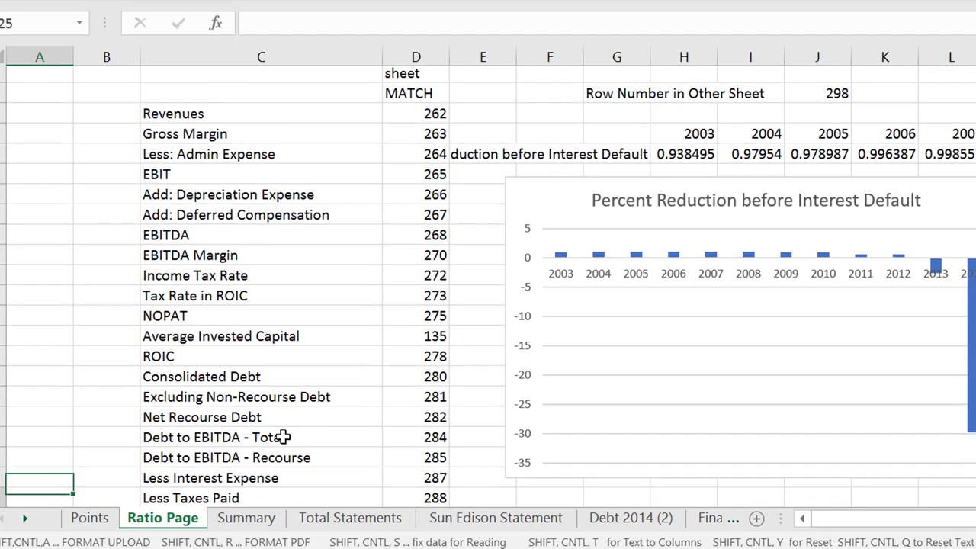
{"action": "key", "text": "Down"}
{"action": "key", "text": "Down"}
{"action": "key", "text": "Down"}
{"action": "key", "text": "Down"}
{"action": "key", "text": "Down"}
{"action": "key", "text": "Down"}
{"action": "key", "text": "Down"}
{"action": "key", "text": "Down"}
{"action": "key", "text": "Down"}
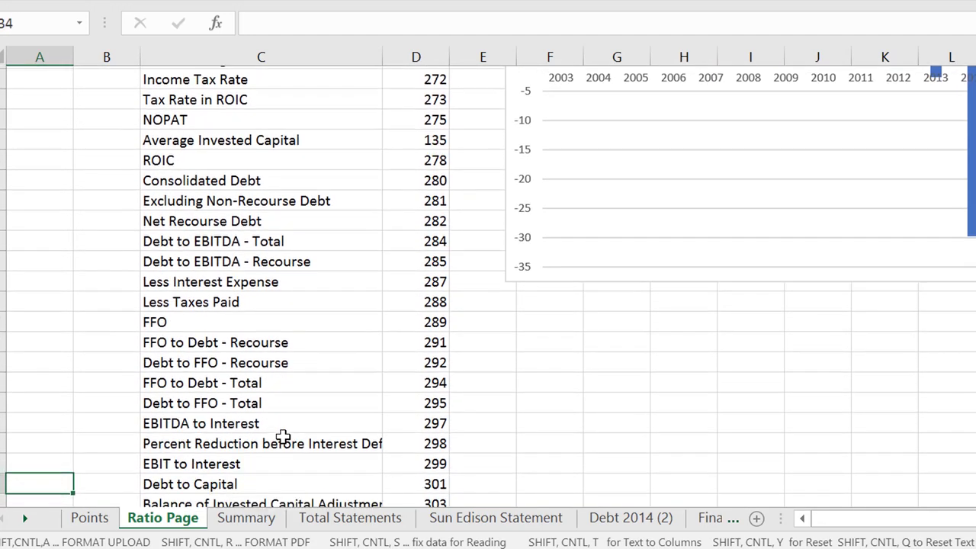
{"action": "key", "text": "Down"}
{"action": "key", "text": "Down"}
{"action": "key", "text": "Down"}
{"action": "key", "text": "Up"}
{"action": "key", "text": "Up"}
{"action": "key", "text": "Up"}
{"action": "key", "text": "Up"}
{"action": "key", "text": "Right"}
{"action": "key", "text": "Right"}
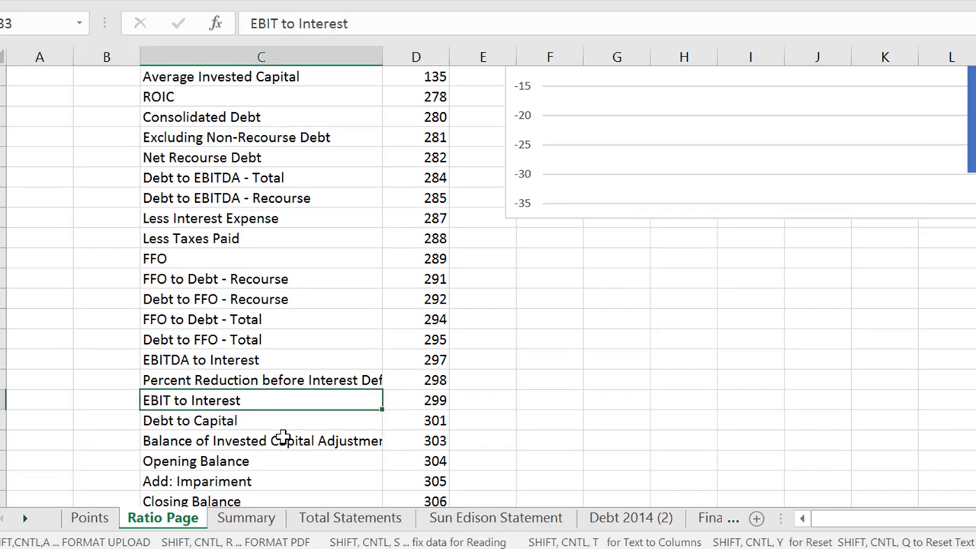
{"action": "key", "text": "Up"}
{"action": "key", "text": "Down"}
{"action": "key", "text": "Down"}
{"action": "key", "text": "Down"}
{"action": "key", "text": "Down"}
{"action": "key", "text": "Down"}
{"action": "key", "text": "Down"}
{"action": "key", "text": "Down"}
{"action": "key", "text": "Down"}
{"action": "key", "text": "Down"}
{"action": "key", "text": "Down"}
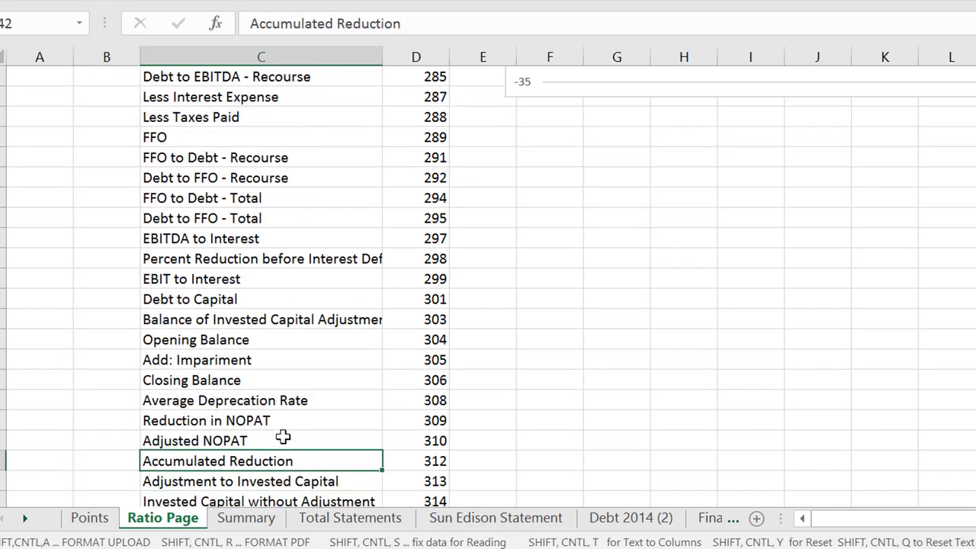
Clear the labels in column C from Debt to Capital through Invested Capital with Adjustment
{"action": "key", "text": "Up"}
{"action": "key", "text": "Up"}
{"action": "key", "text": "Up"}
{"action": "key", "text": "Up"}
{"action": "key", "text": "Up"}
{"action": "key", "text": "Up"}
{"action": "key", "text": "Up"}
{"action": "key", "text": "Up"}
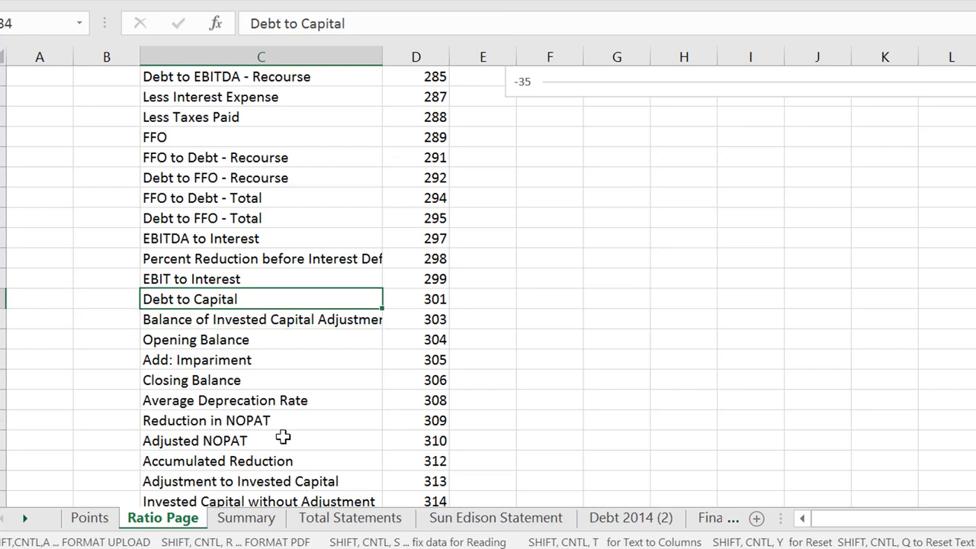
{"action": "key", "text": "shift+Down"}
{"action": "key", "text": "shift+Down"}
{"action": "key", "text": "shift+Down"}
{"action": "key", "text": "shift+Down"}
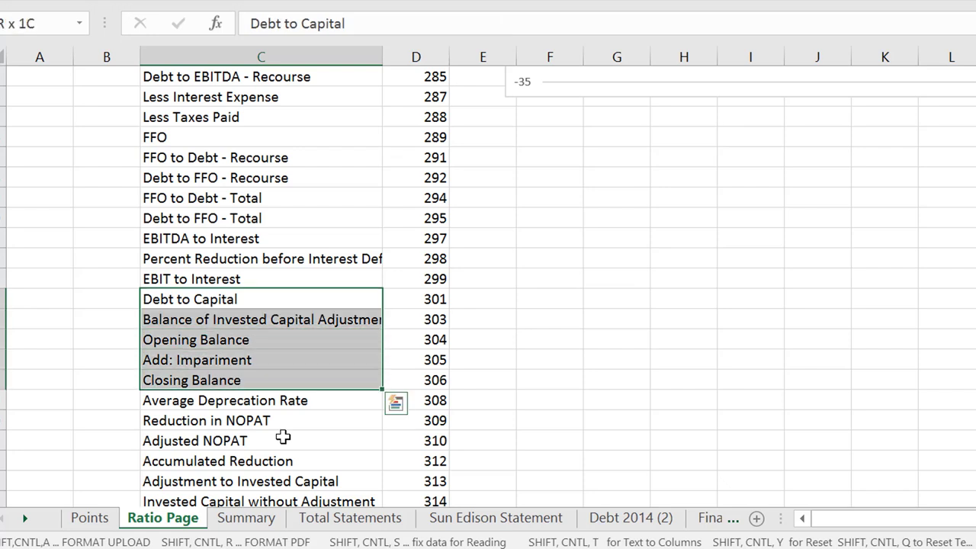
{"action": "key", "text": "shift+Down"}
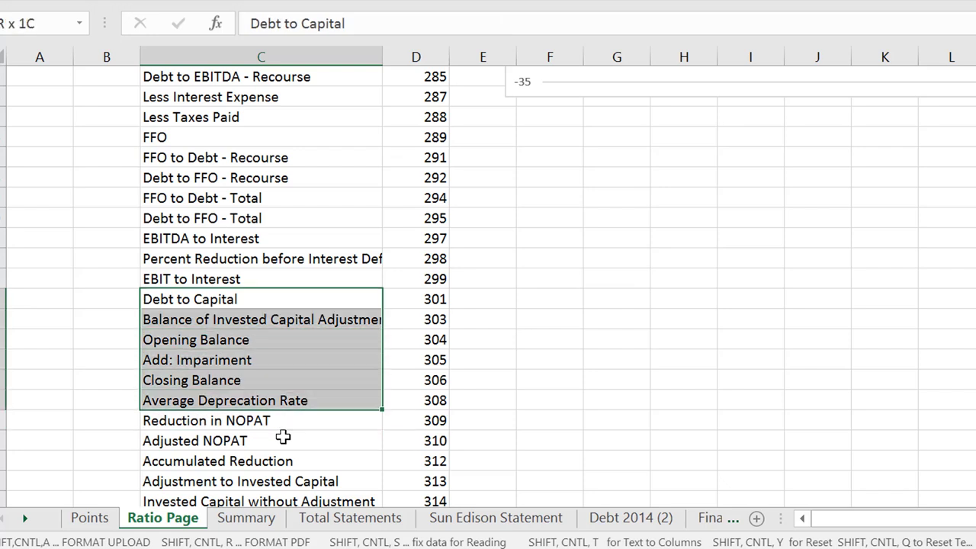
{"action": "key", "text": "shift+Down"}
{"action": "key", "text": "shift+Down"}
{"action": "key", "text": "shift+Down"}
{"action": "key", "text": "shift+Down"}
{"action": "key", "text": "shift+Down"}
{"action": "key", "text": "shift+Down"}
{"action": "key", "text": "shift+Down"}
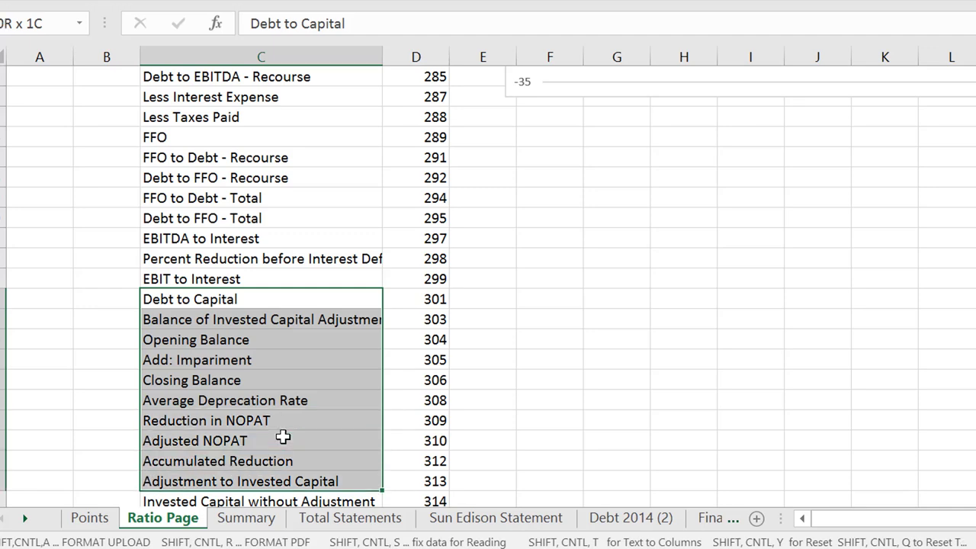
{"action": "key", "text": "shift+Down"}
{"action": "key", "text": "shift+Up"}
{"action": "key", "text": "shift+Up"}
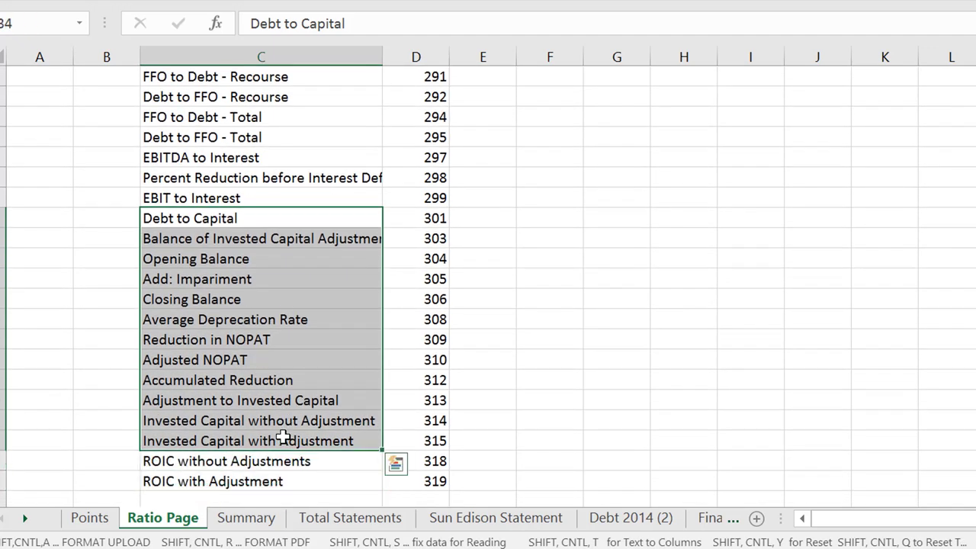
{"action": "key", "text": "Delete"}
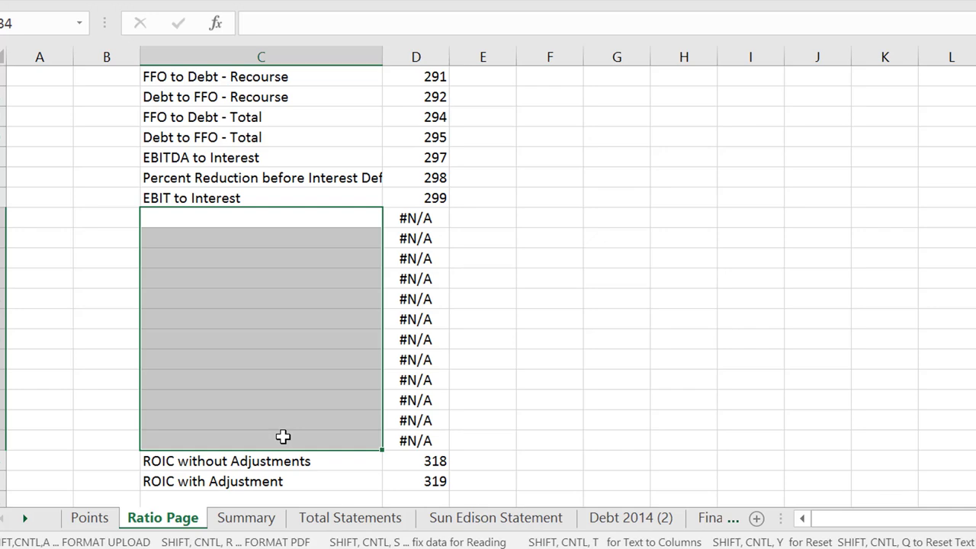
Remove duplicate rows from the ratio list, expanding the selection to compare both columns C and D
{"action": "key", "text": "Up"}
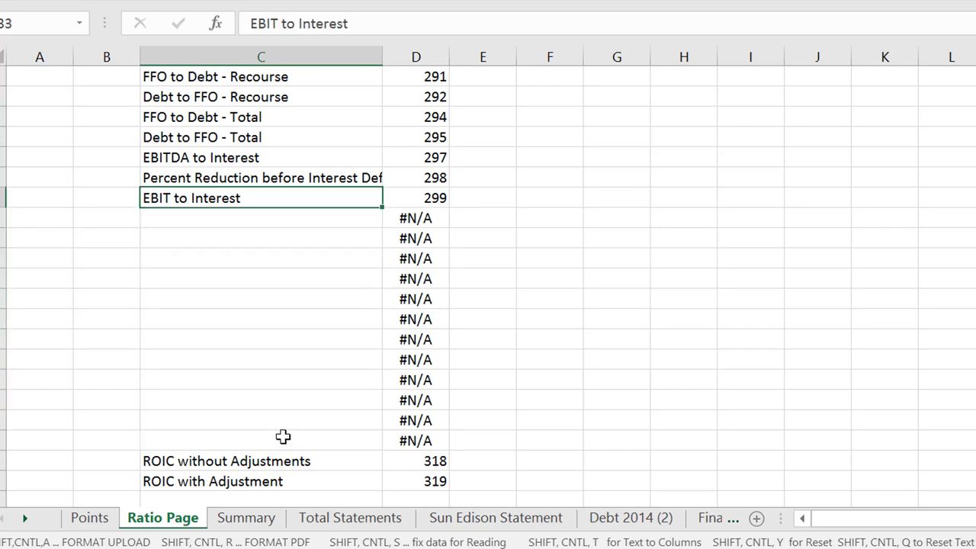
{"action": "key", "text": "ctrl+Up"}
{"action": "key", "text": "Up"}
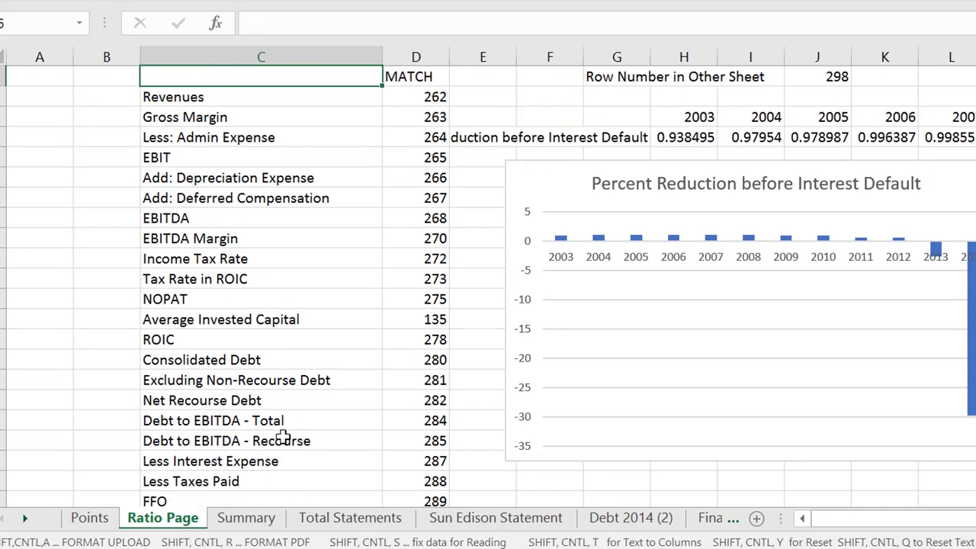
{"action": "key", "text": "Down"}
{"action": "key", "text": "ctrl+shift+Down"}
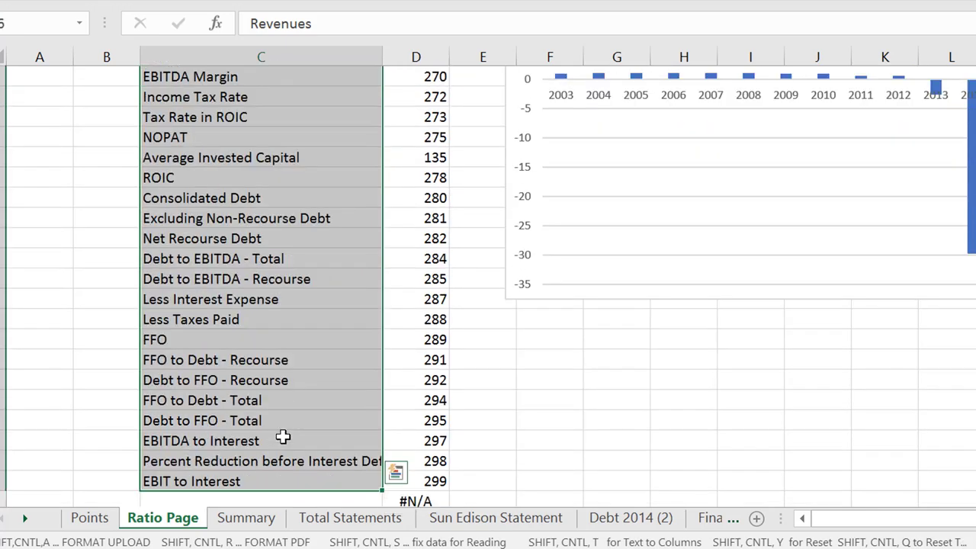
{"action": "key", "text": "Up"}
{"action": "key", "text": "Down"}
{"action": "key", "text": "shift+Down"}
{"action": "key", "text": "shift+Down"}
{"action": "key", "text": "shift+Down"}
{"action": "key", "text": "shift+Down"}
{"action": "key", "text": "shift+Down"}
{"action": "key", "text": "shift+Down"}
{"action": "key", "text": "shift+Down"}
{"action": "key", "text": "shift+Down"}
{"action": "key", "text": "shift+Down"}
{"action": "key", "text": "shift+Down"}
{"action": "key", "text": "shift+Down"}
{"action": "key", "text": "shift+Down"}
{"action": "key", "text": "shift+Down"}
{"action": "key", "text": "shift+Down"}
{"action": "key", "text": "shift+Down"}
{"action": "key", "text": "shift+Down"}
{"action": "key", "text": "shift+Down"}
{"action": "key", "text": "shift+Down"}
{"action": "key", "text": "shift+Down"}
{"action": "key", "text": "shift+Down"}
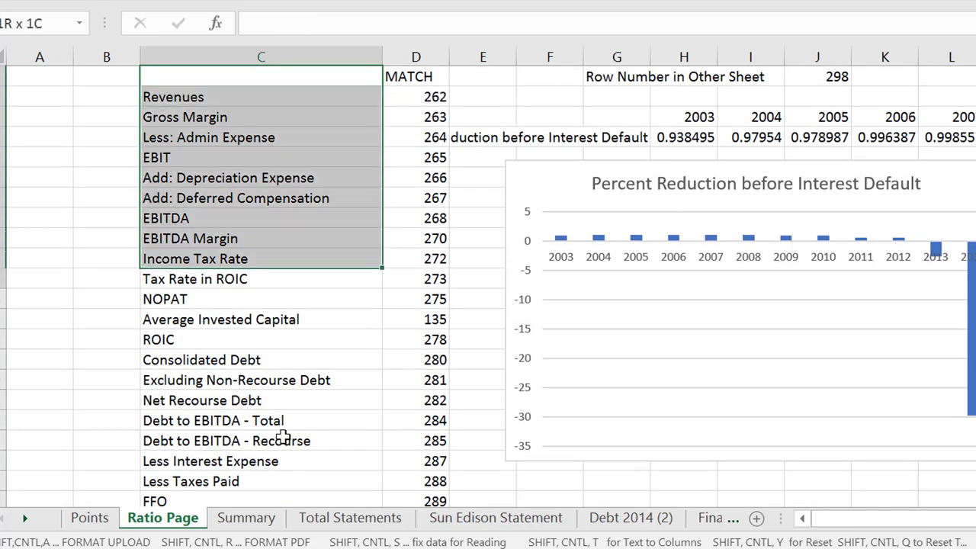
{"action": "key", "text": "shift+Down"}
{"action": "key", "text": "shift+Down"}
{"action": "key", "text": "shift+Down"}
{"action": "key", "text": "shift+Down"}
{"action": "key", "text": "shift+Down"}
{"action": "key", "text": "shift+Down"}
{"action": "key", "text": "shift+Down"}
{"action": "key", "text": "shift+Down"}
{"action": "key", "text": "shift+Down"}
{"action": "key", "text": "shift+Down"}
{"action": "key", "text": "shift+Down"}
{"action": "key", "text": "shift+Down"}
{"action": "key", "text": "shift+Down"}
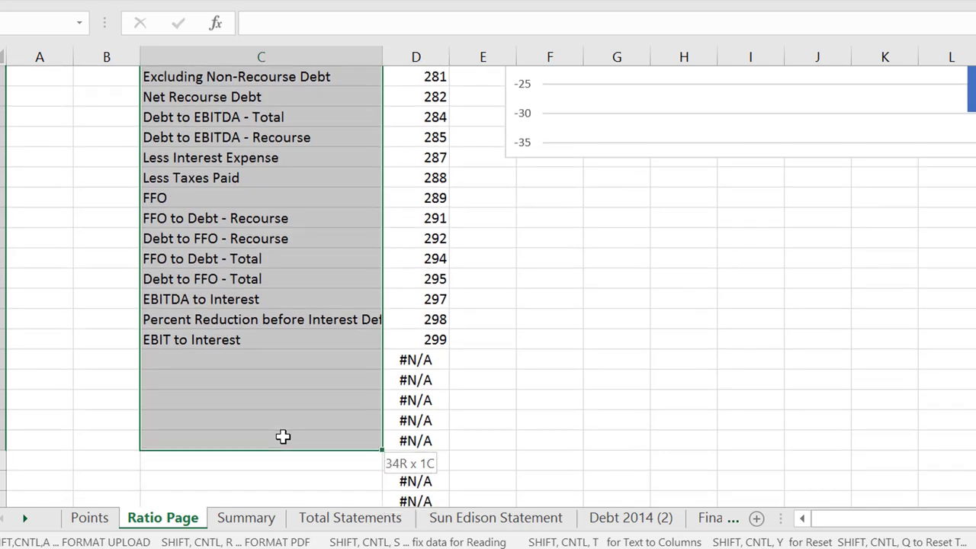
{"action": "key", "text": "shift+Down"}
{"action": "key", "text": "shift+Down"}
{"action": "key", "text": "shift+Down"}
{"action": "key", "text": "shift+Down"}
{"action": "key", "text": "shift+Up"}
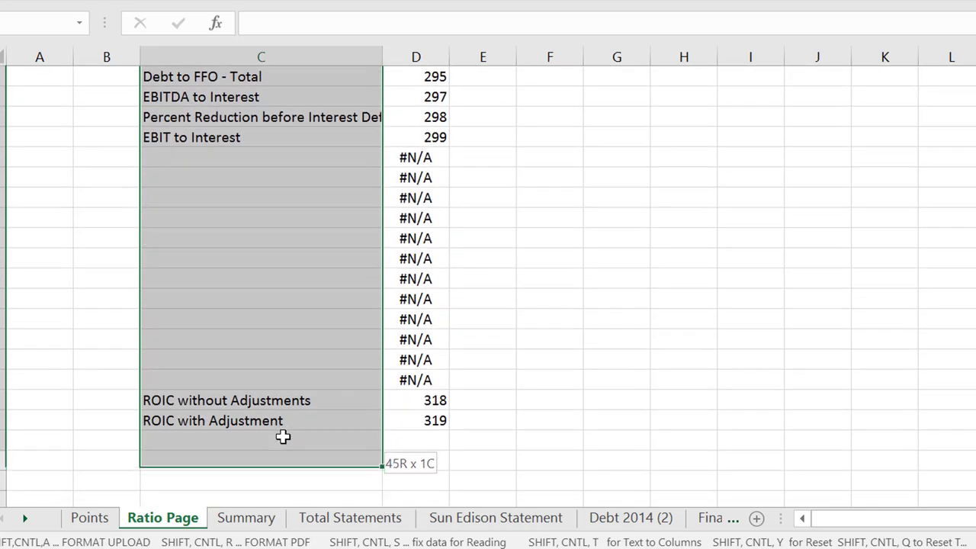
{"action": "key", "text": "shift+Up"}
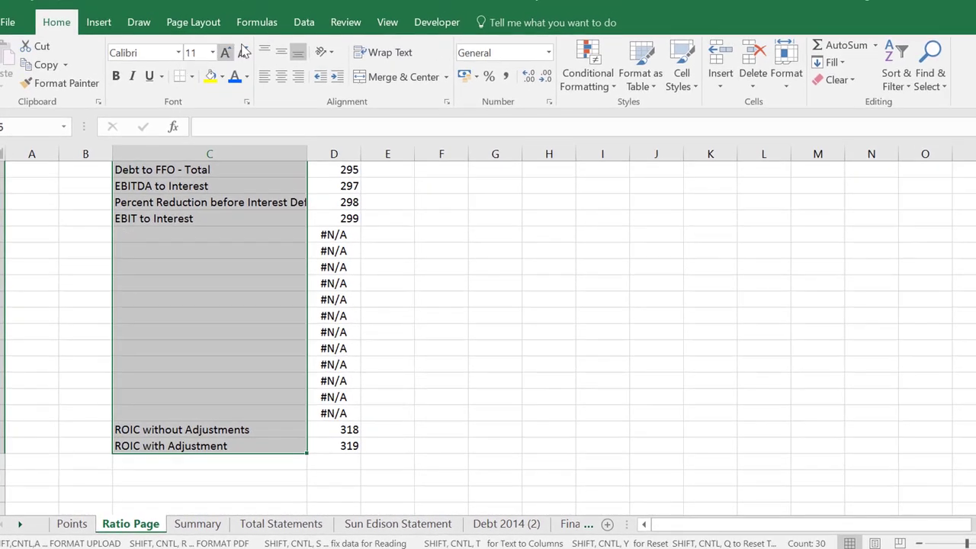
{"action": "left_click", "coordinate": [304, 23]}
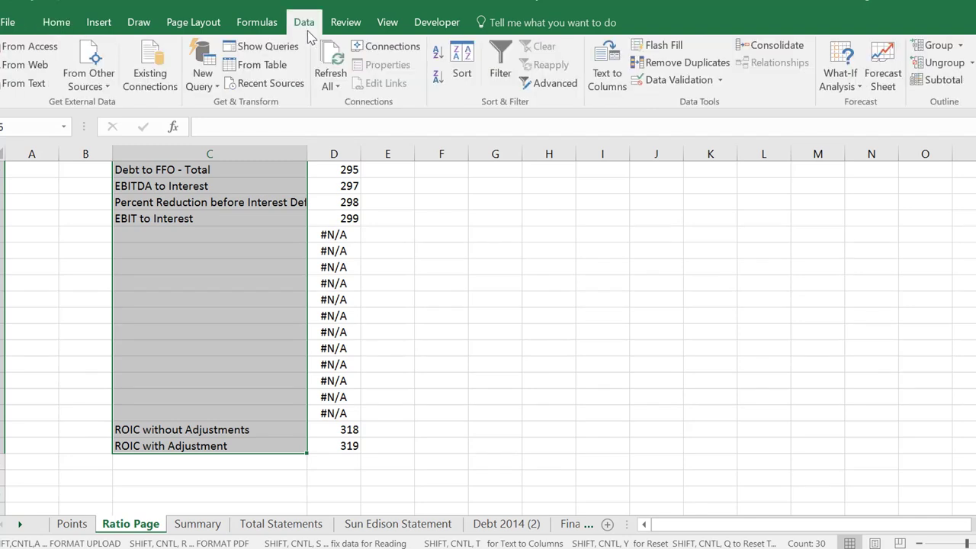
{"action": "left_click", "coordinate": [669, 64]}
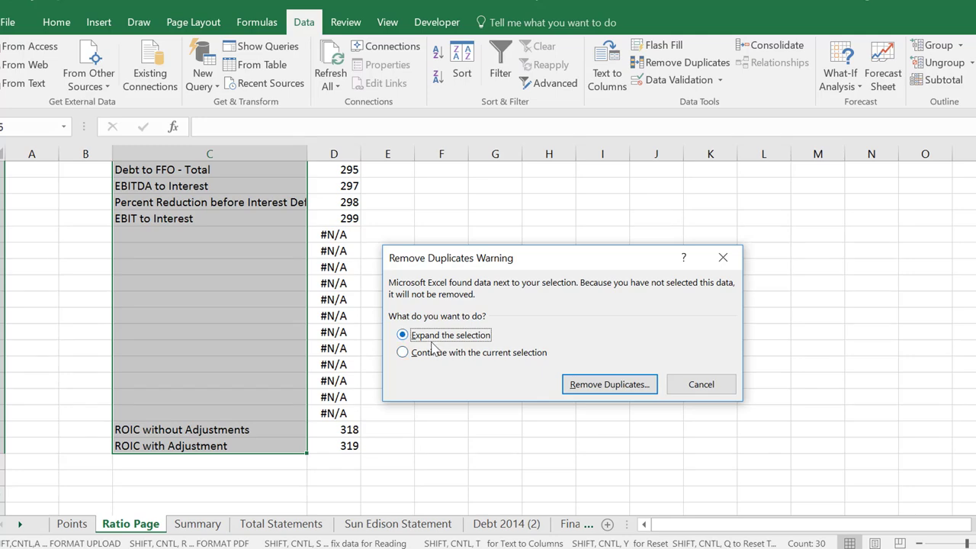
{"action": "left_click", "coordinate": [442, 357]}
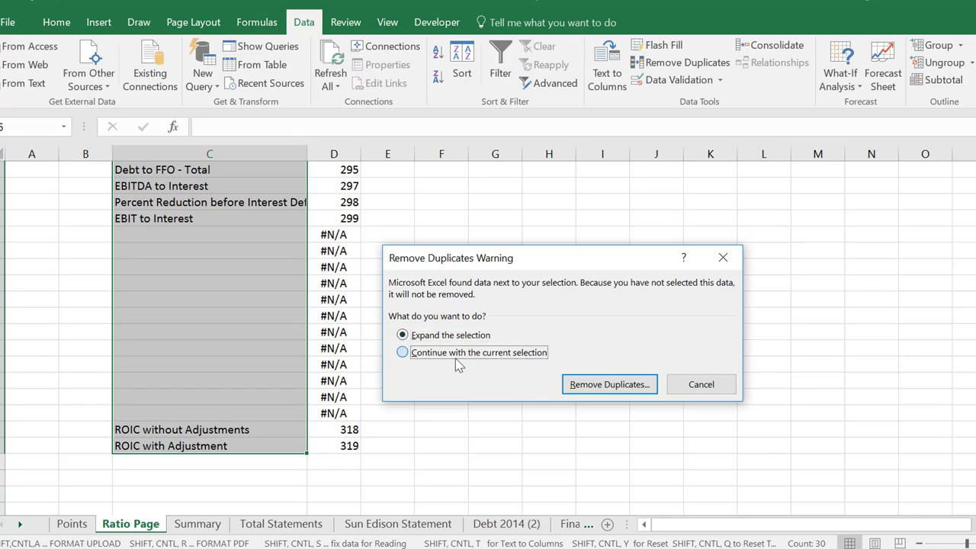
{"action": "left_click", "coordinate": [623, 390]}
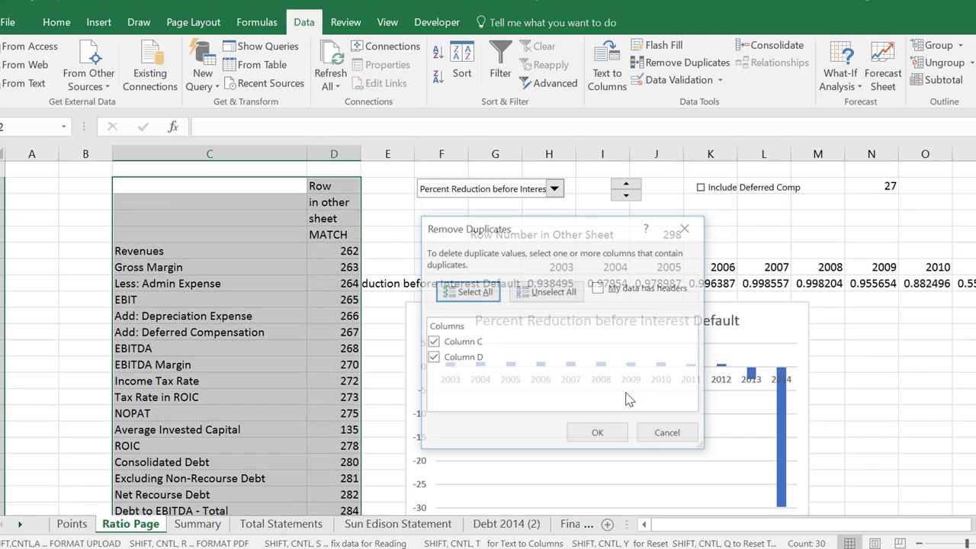
{"action": "left_click", "coordinate": [601, 437]}
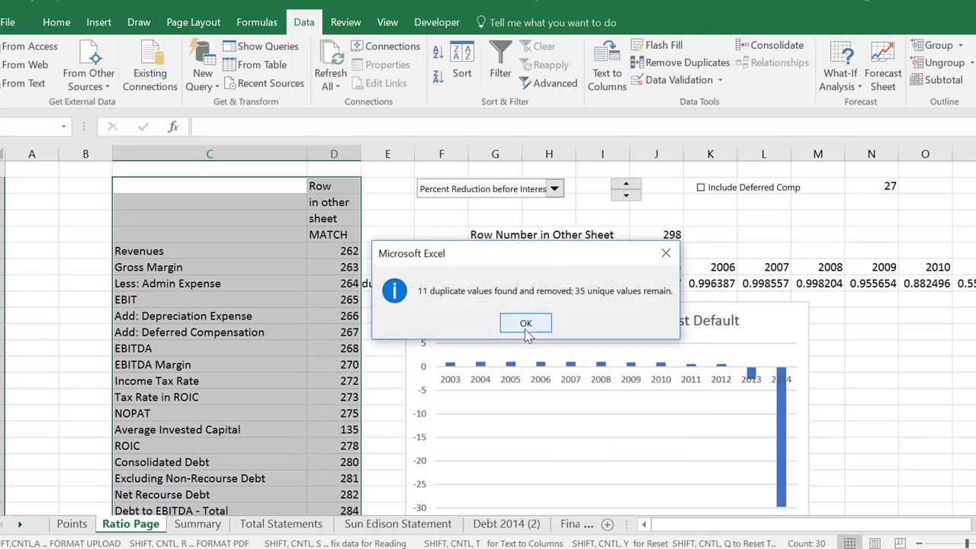
{"action": "left_click", "coordinate": [525, 324]}
Delete the remaining unlabelled row between EBIT to Interest and ROIC without Adjustments
{"action": "left_click", "coordinate": [317, 408]}
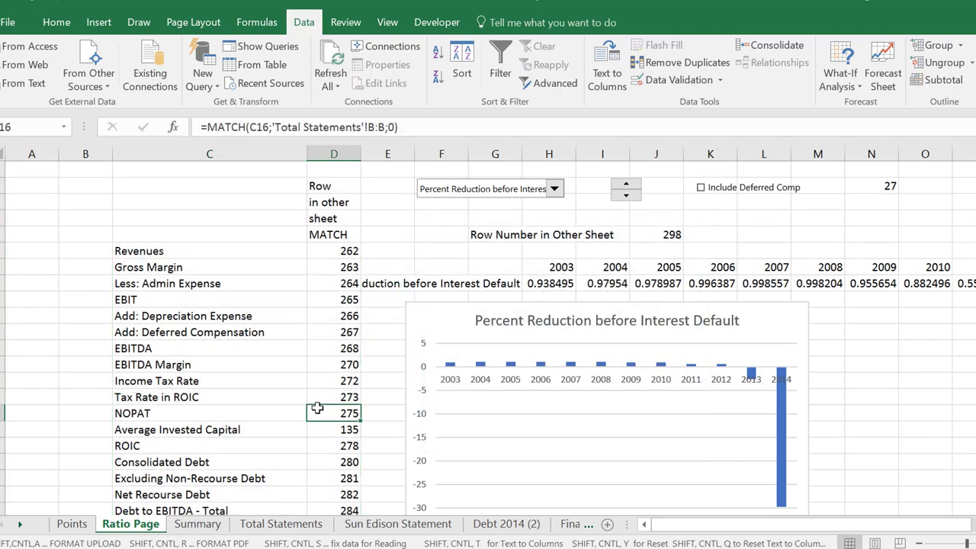
{"action": "scroll", "coordinate": [317, 409], "scroll_direction": "down", "scroll_amount": 7}
{"action": "left_click", "coordinate": [317, 408]}
{"action": "key", "text": "Up"}
{"action": "key", "text": "Up"}
{"action": "key", "text": "Up"}
{"action": "key", "text": "Up"}
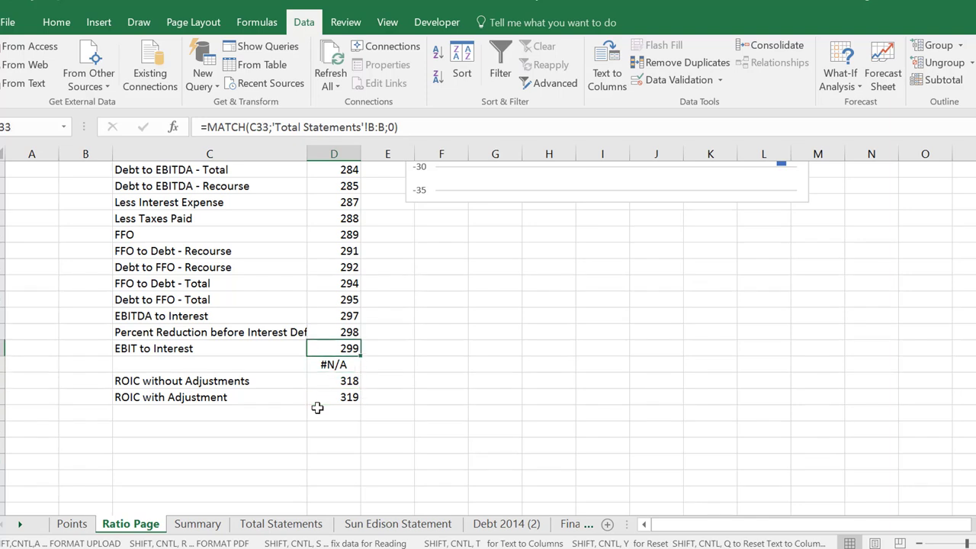
{"action": "key", "text": "Left"}
{"action": "key", "text": "Left"}
{"action": "key", "text": "Down"}
{"action": "key", "text": "Right"}
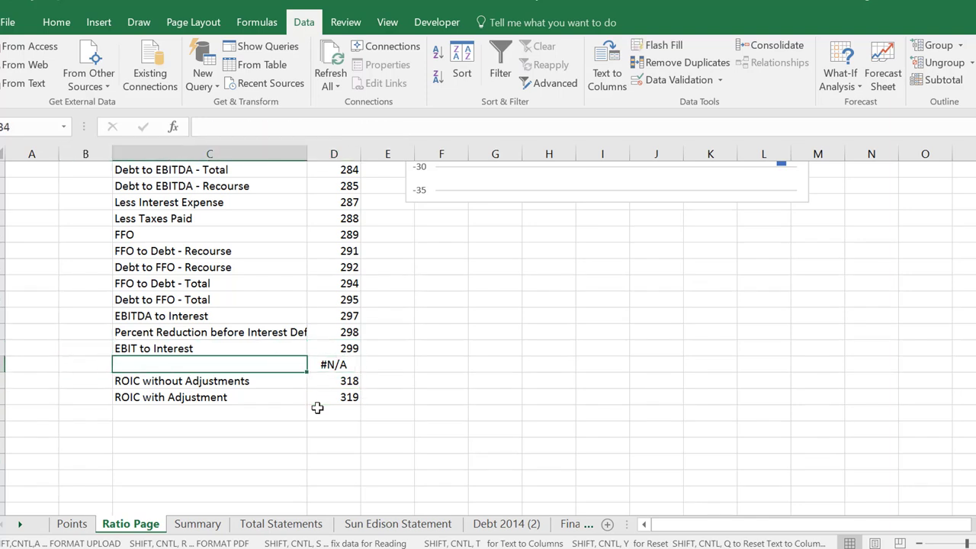
{"action": "key", "text": "Left"}
{"action": "key", "text": "Left"}
{"action": "key", "text": "shift+space"}
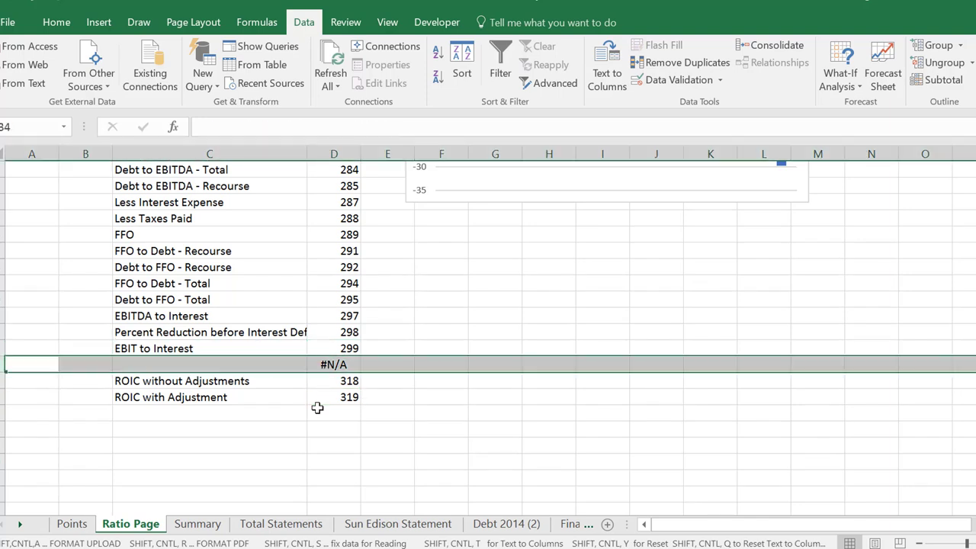
{"action": "key", "text": "ctrl+minus"}
{"action": "key", "text": "Up"}
{"action": "key", "text": "Page_Up"}
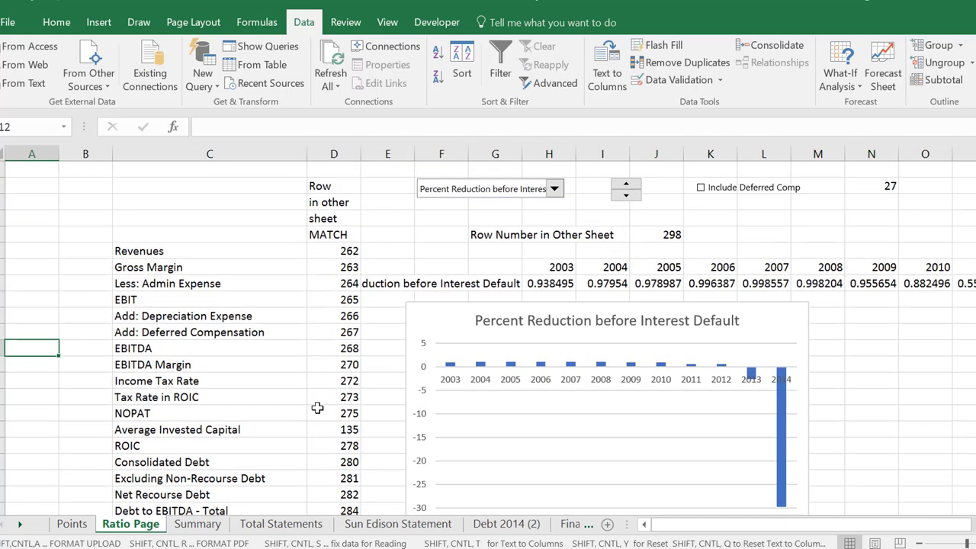
Choose Add: Deferred Compensation in the ratio combo box from the shortened list
{"action": "left_click", "coordinate": [552, 190]}
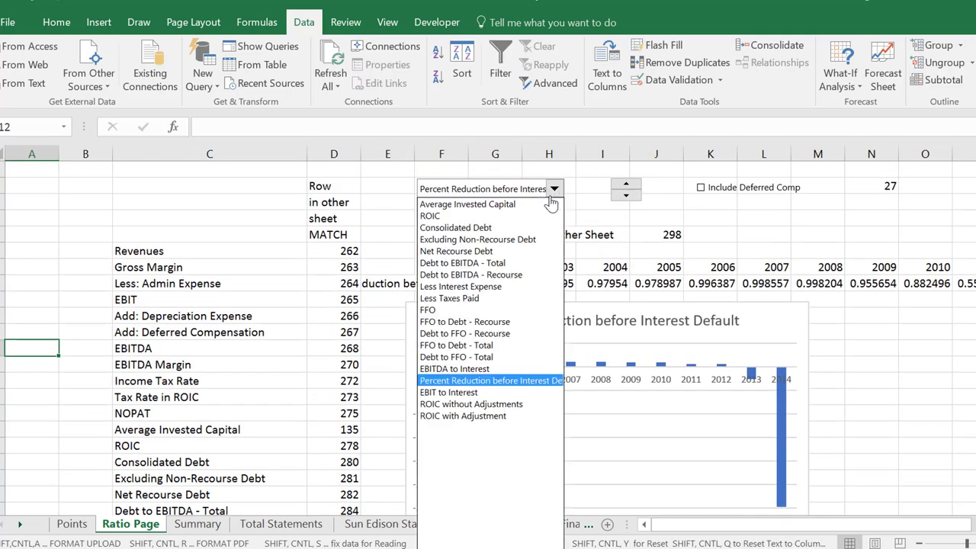
{"action": "key", "text": "Up"}
{"action": "key", "text": "Up"}
{"action": "key", "text": "Up"}
{"action": "key", "text": "Up"}
{"action": "key", "text": "Up"}
{"action": "key", "text": "Up"}
{"action": "key", "text": "Up"}
{"action": "key", "text": "Up"}
{"action": "key", "text": "Up"}
{"action": "key", "text": "Up"}
{"action": "key", "text": "Up"}
{"action": "key", "text": "Up"}
{"action": "key", "text": "Up"}
{"action": "key", "text": "Up"}
{"action": "key", "text": "Up"}
{"action": "key", "text": "Up"}
{"action": "key", "text": "Up"}
{"action": "key", "text": "Up"}
{"action": "key", "text": "Up"}
{"action": "key", "text": "Up"}
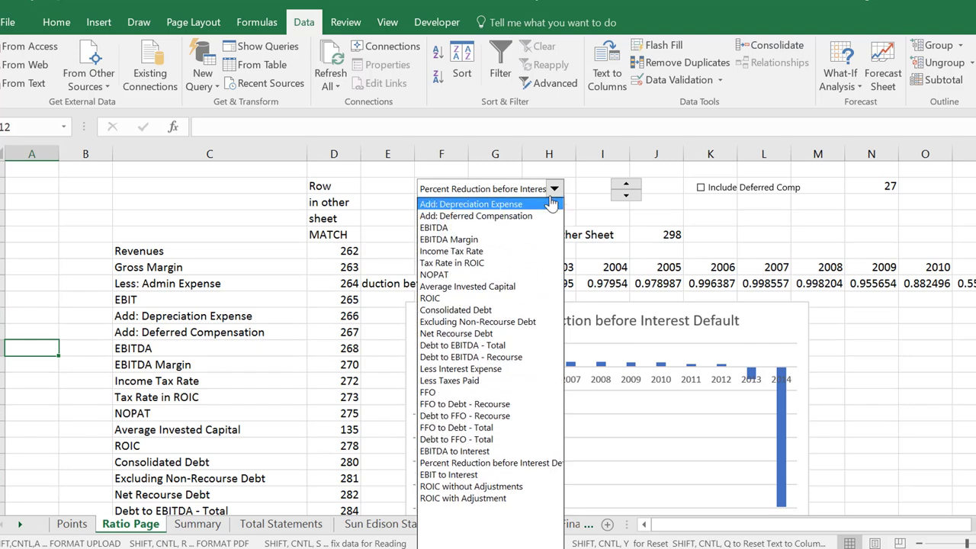
{"action": "key", "text": "Down"}
{"action": "key", "text": "Down"}
{"action": "key", "text": "Down"}
{"action": "key", "text": "Down"}
{"action": "key", "text": "Down"}
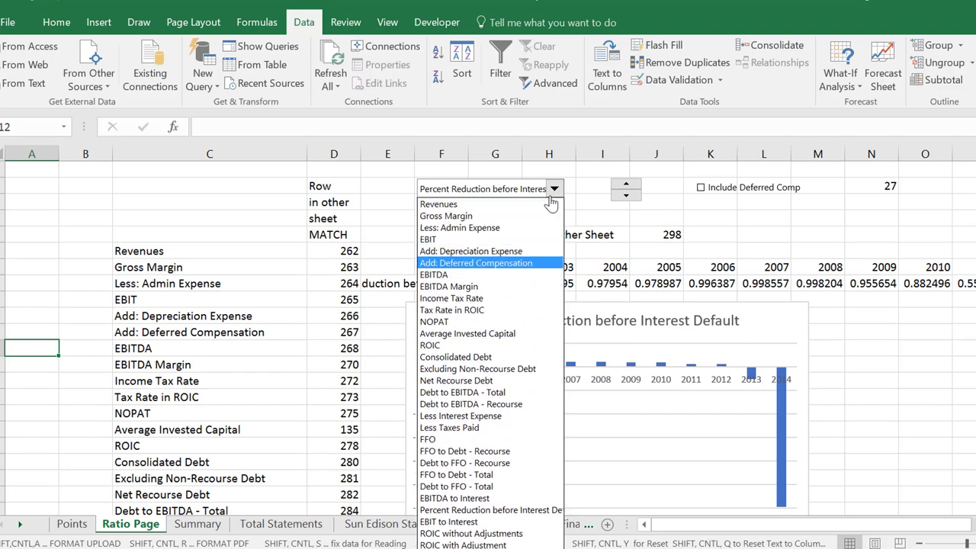
{"action": "key", "text": "Return"}
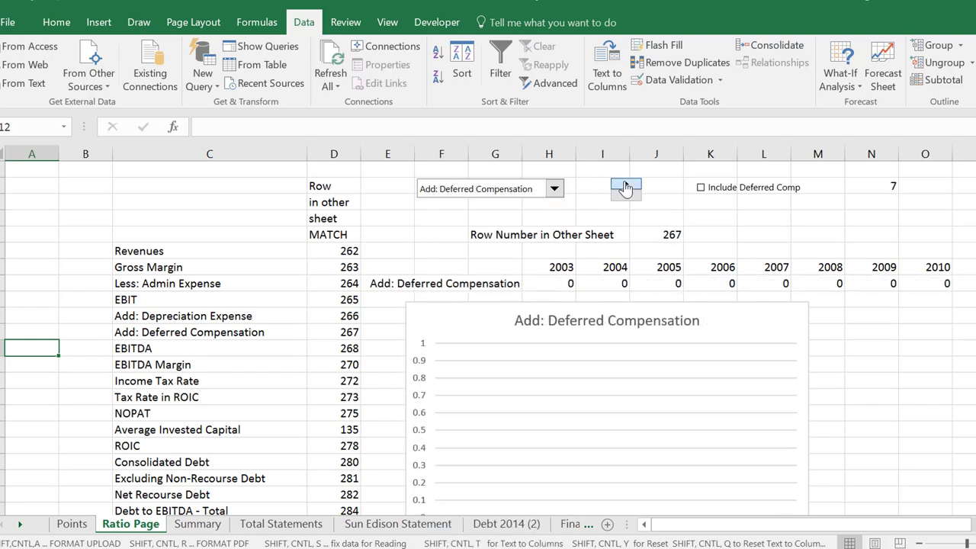
Advance the selected ratio to EBITDA Margin with the spinner and enable Include Deferred Comp
{"action": "left_click", "coordinate": [625, 186]}
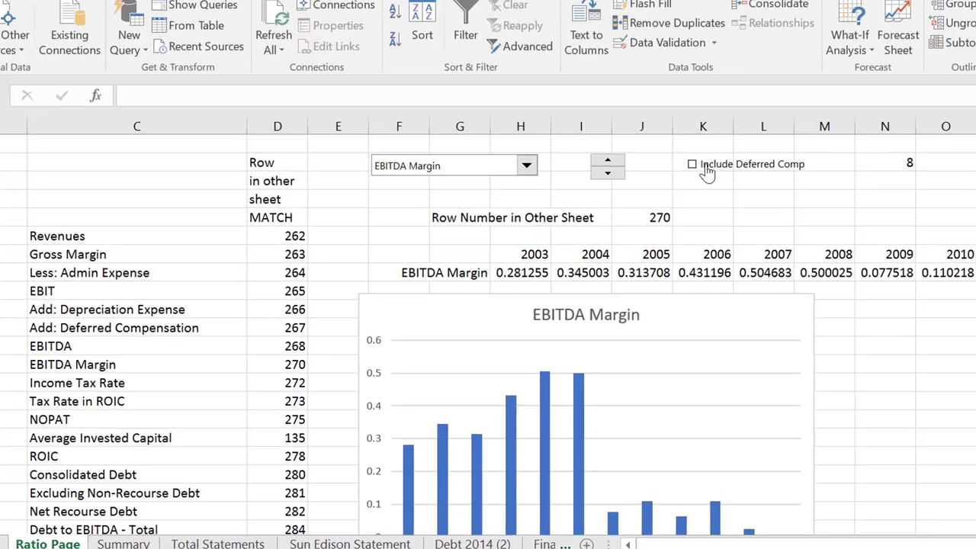
{"action": "left_click", "coordinate": [699, 186]}
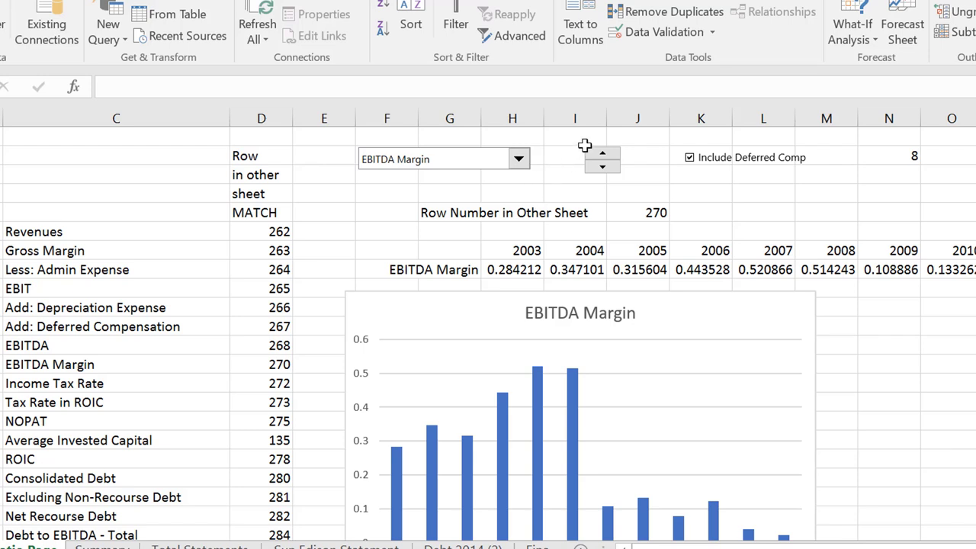
{"action": "left_click", "coordinate": [862, 438]}
{"action": "key", "text": "Down"}
{"action": "key", "text": "Down"}
{"action": "key", "text": "Down"}
{"action": "key", "text": "Down"}
{"action": "key", "text": "Down"}
{"action": "key", "text": "Down"}
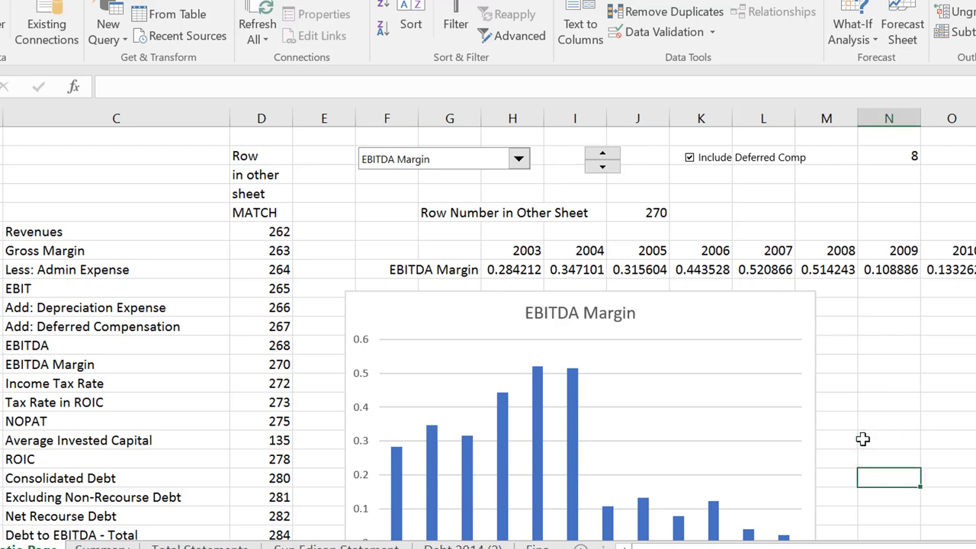
{"action": "key", "text": "Up"}
{"action": "key", "text": "Up"}
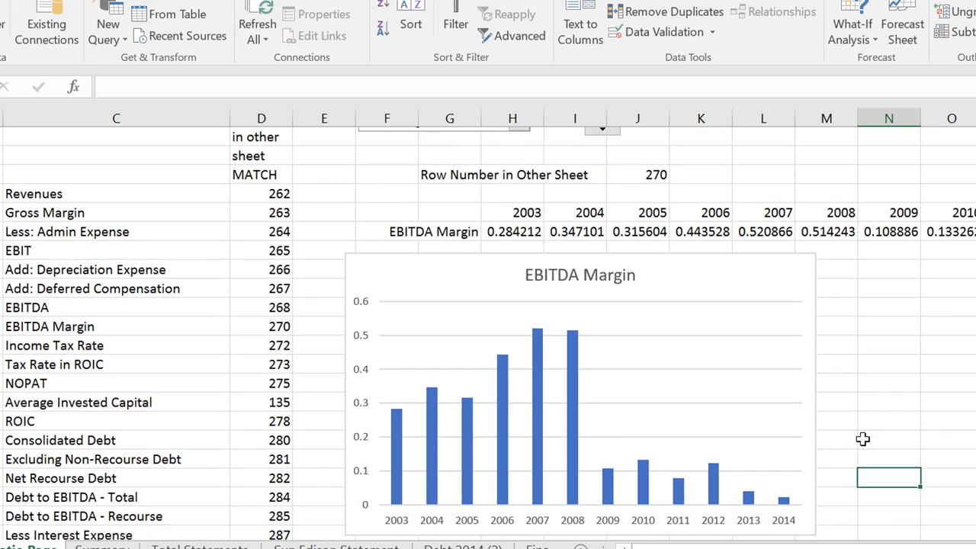
{"action": "scroll", "coordinate": [488, 328], "scroll_direction": "down", "scroll_amount": 1}
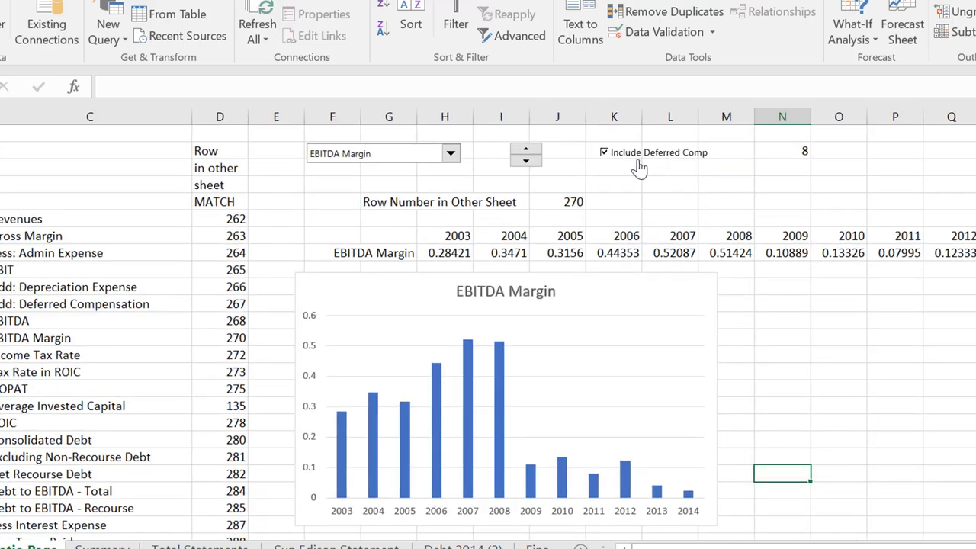
Turn Include Deferred Comp off and back on to compare its effect on the EBITDA Margin chart
{"action": "left_click", "coordinate": [449, 160]}
{"action": "left_click", "coordinate": [449, 160]}
{"action": "left_click", "coordinate": [615, 161]}
{"action": "left_click", "coordinate": [615, 161]}
Choose Debt to EBITDA - Total in the ratio combo box
{"action": "left_click", "coordinate": [452, 156]}
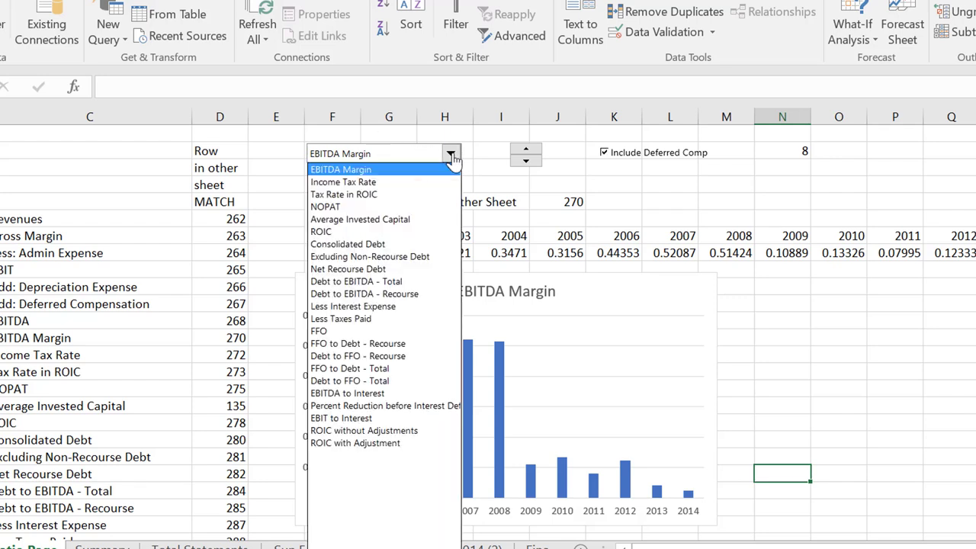
{"action": "key", "text": "Down"}
{"action": "key", "text": "Down"}
{"action": "key", "text": "Down"}
{"action": "key", "text": "Down"}
{"action": "key", "text": "Down"}
{"action": "key", "text": "Down"}
{"action": "key", "text": "Down"}
{"action": "key", "text": "Down"}
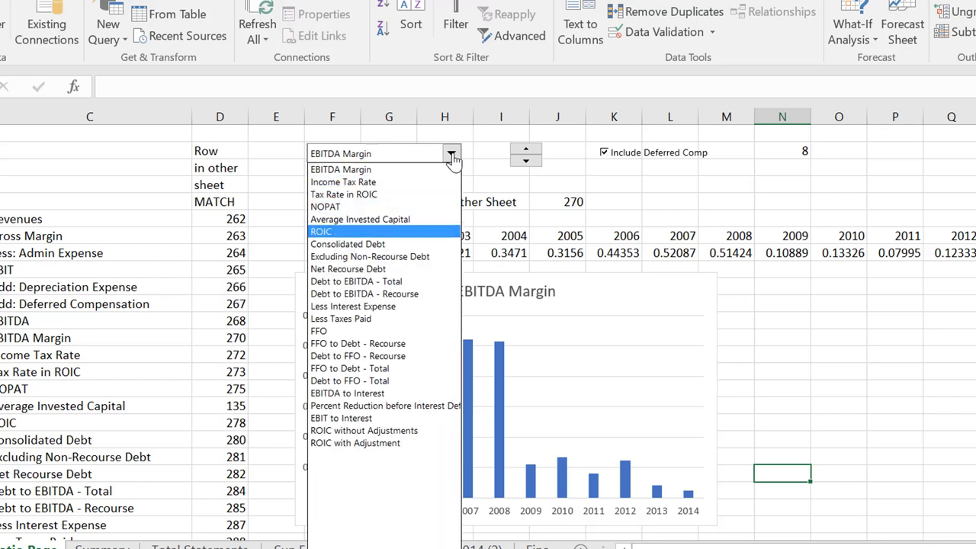
{"action": "key", "text": "Down"}
{"action": "key", "text": "Return"}
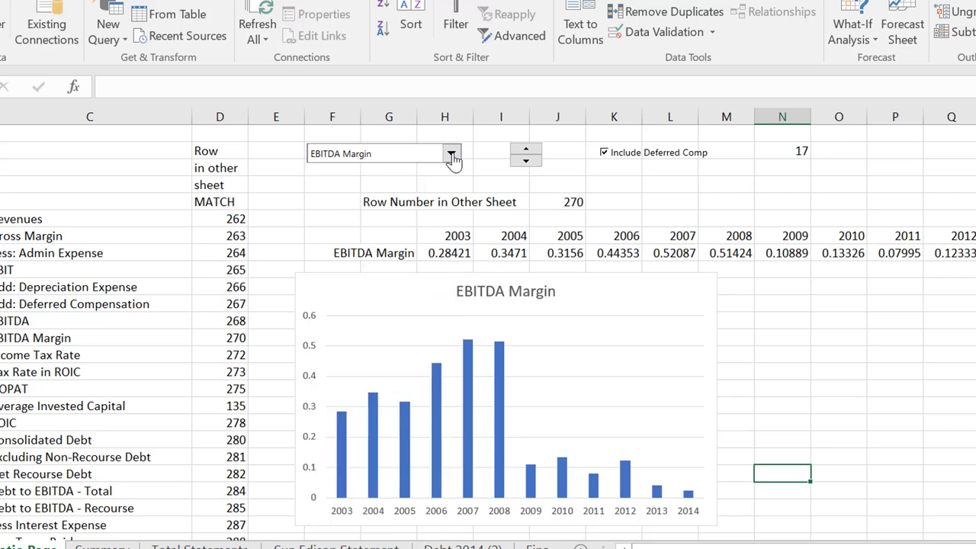
Choose Debt to EBITDA - Recourse in the ratio combo box, and turn Include Deferred Comp off and back on to compare the chart
{"action": "left_click", "coordinate": [451, 154]}
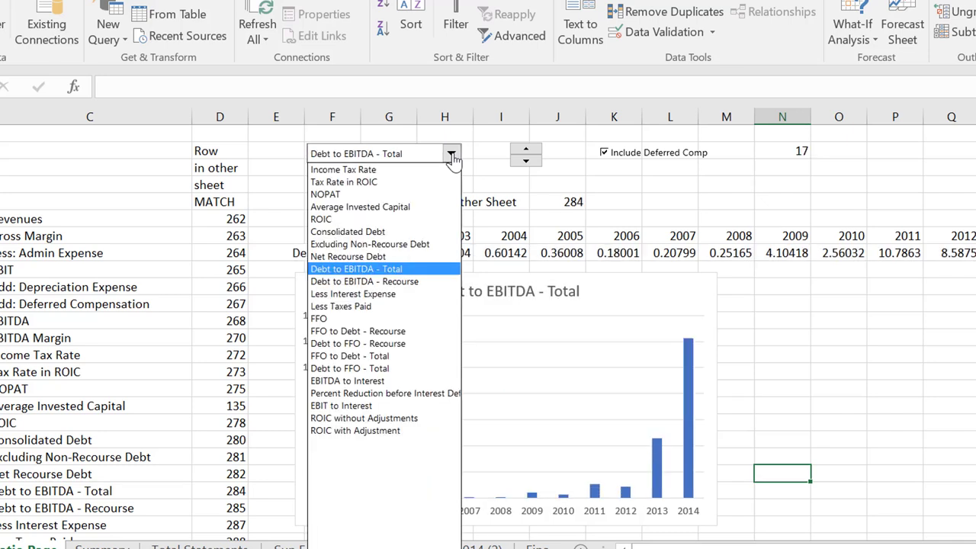
{"action": "key", "text": "Down"}
{"action": "key", "text": "Return"}
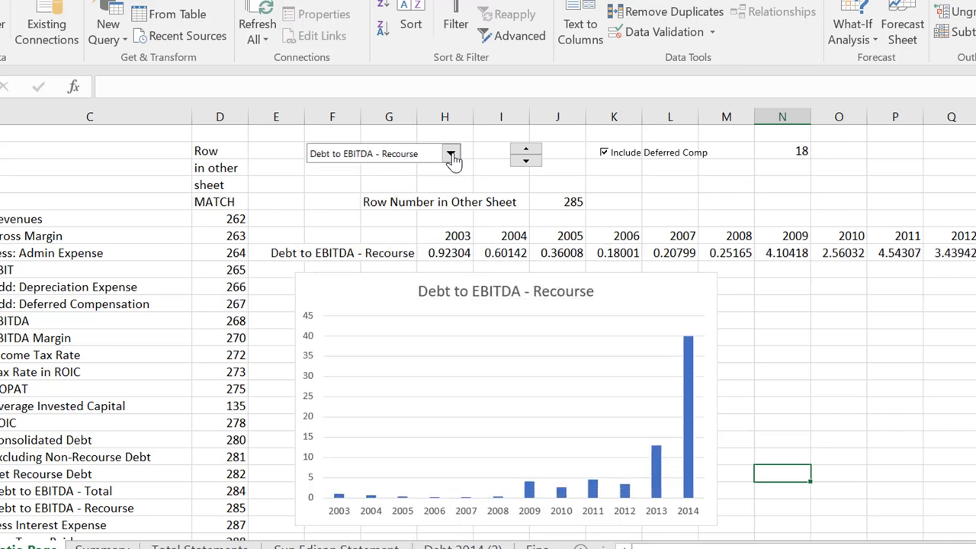
{"action": "left_click", "coordinate": [603, 153]}
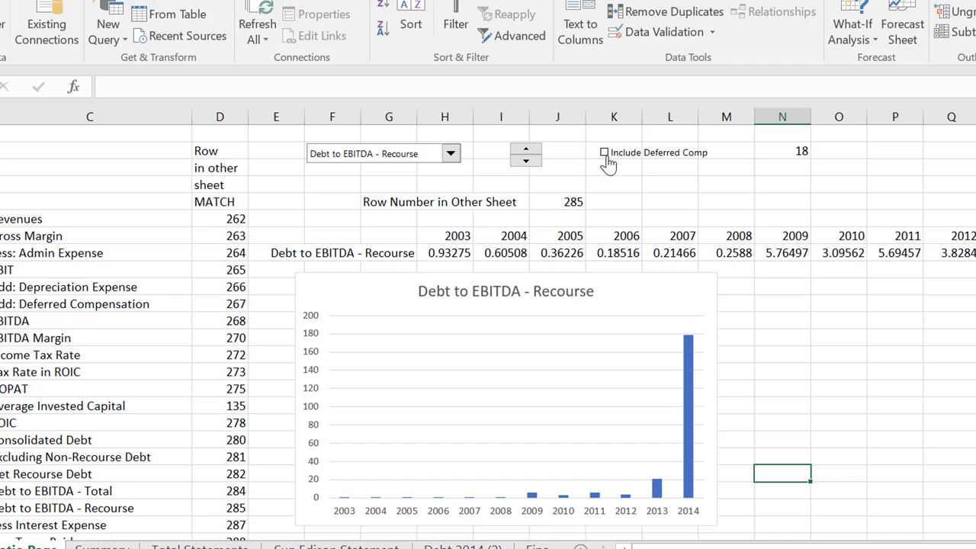
{"action": "left_click", "coordinate": [607, 163]}
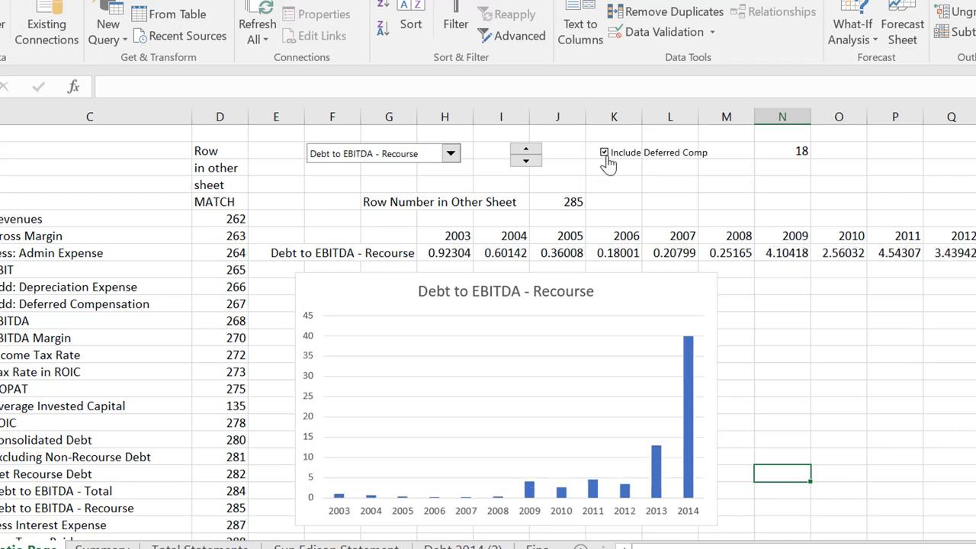
{"action": "left_click", "coordinate": [562, 189]}
{"action": "key", "text": "Left"}
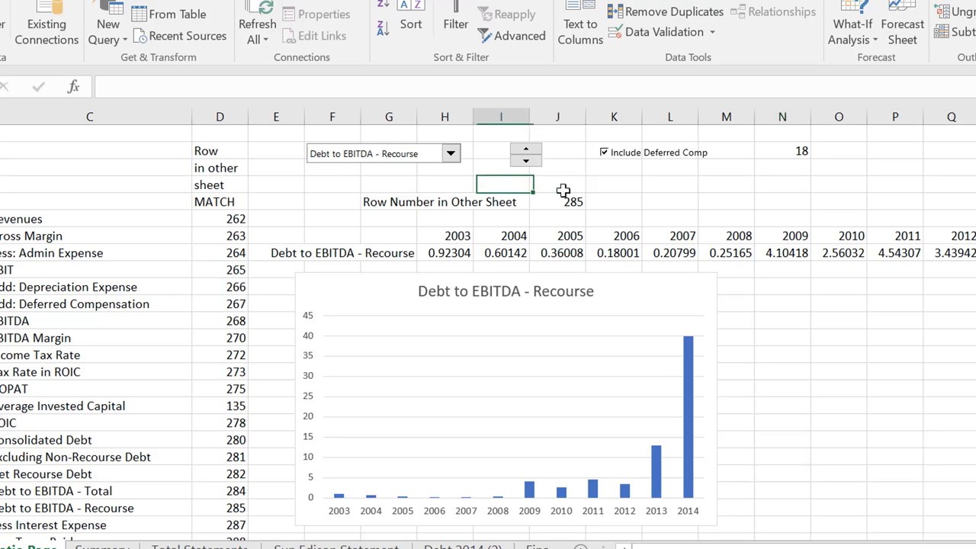
{"action": "key", "text": "Left"}
{"action": "key", "text": "Left"}
{"action": "key", "text": "Left"}
{"action": "key", "text": "Left"}
{"action": "key", "text": "Left"}
{"action": "key", "text": "Left"}
{"action": "key", "text": "Left"}
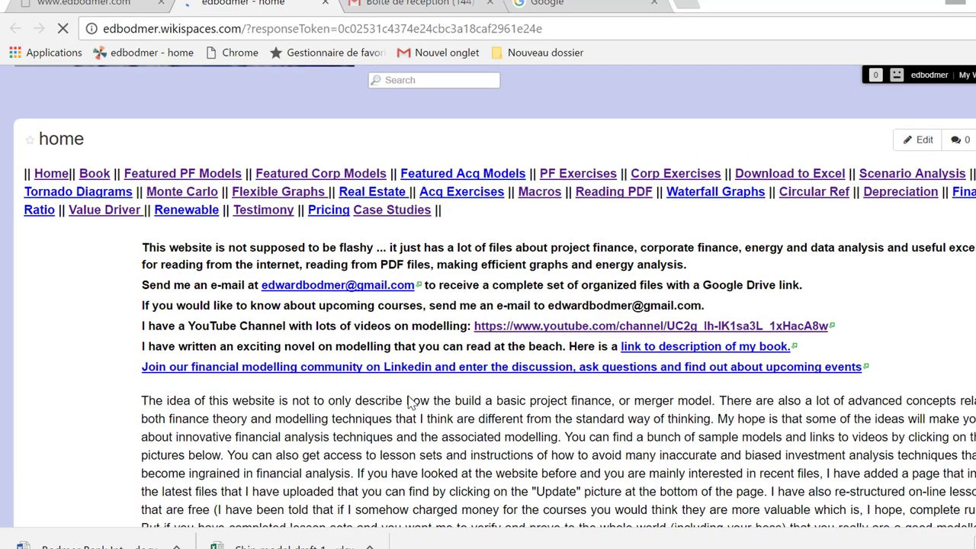
In Chrome, look through the wiki home page's topic tiles and open Excel Utilities and Macros
{"action": "scroll", "coordinate": [409, 401], "scroll_direction": "down", "scroll_amount": 10}
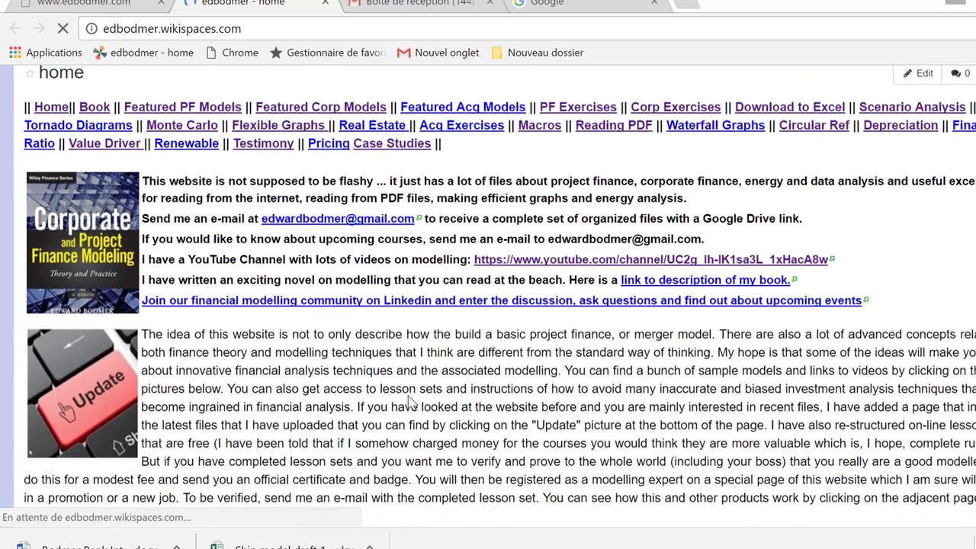
{"action": "scroll", "coordinate": [409, 401], "scroll_direction": "down", "scroll_amount": 4}
{"action": "scroll", "coordinate": [407, 401], "scroll_direction": "up", "scroll_amount": 1}
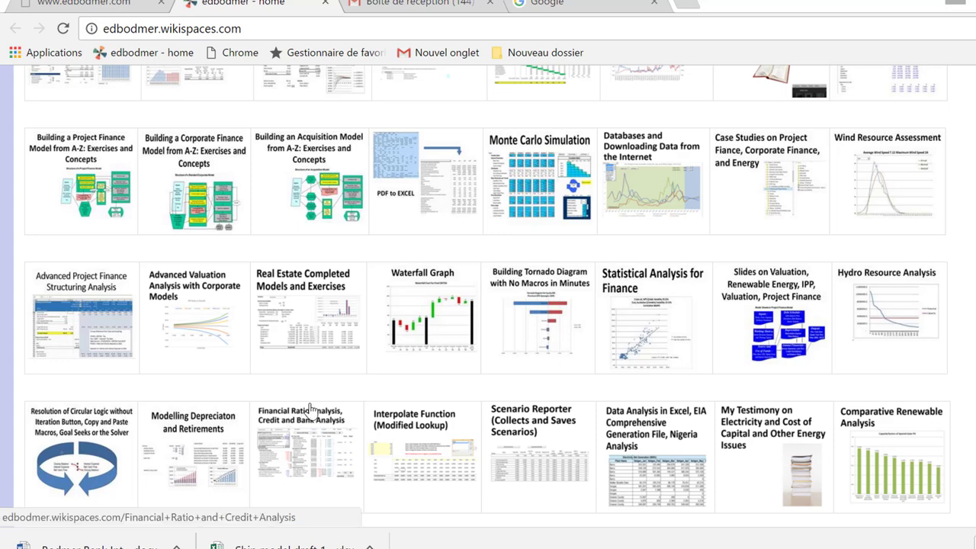
{"action": "scroll", "coordinate": [311, 412], "scroll_direction": "up", "scroll_amount": 1}
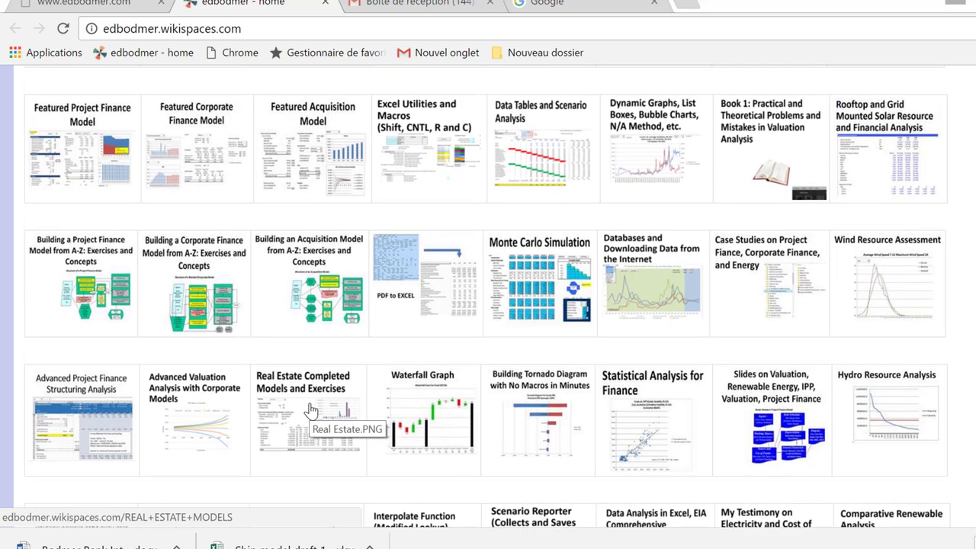
{"action": "scroll", "coordinate": [311, 412], "scroll_direction": "up", "scroll_amount": 1}
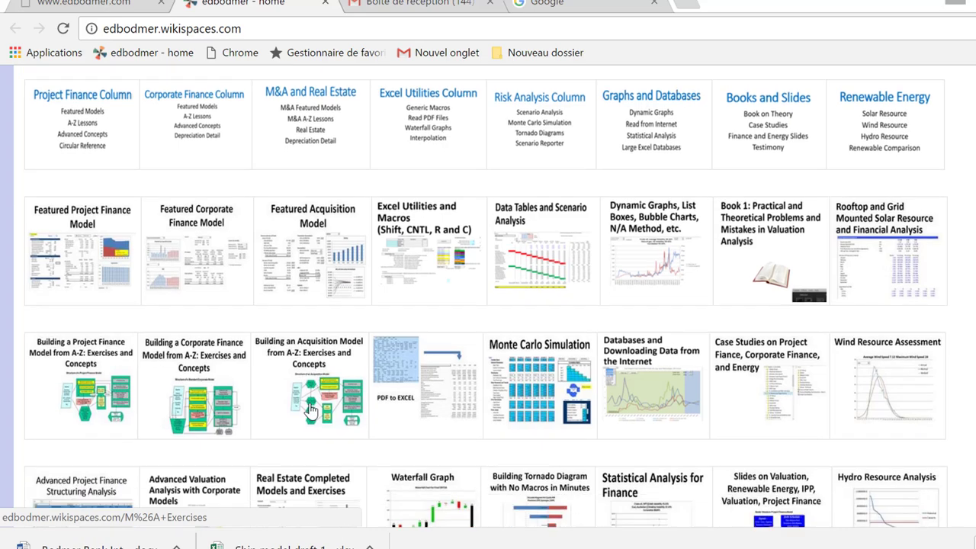
{"action": "left_click", "coordinate": [430, 263]}
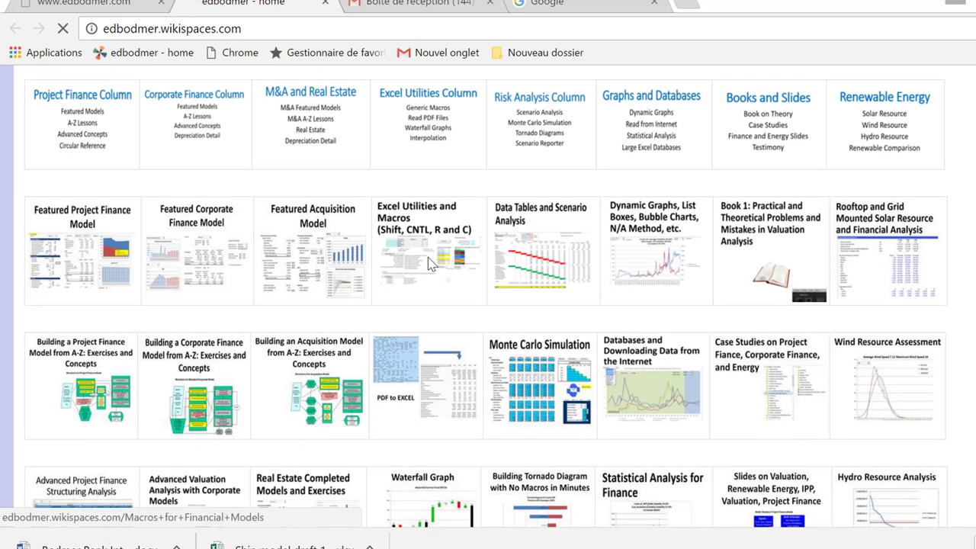
Review the Macros for Financial Models page through its section on creating and using forms, and return to the site's home page
{"action": "scroll", "coordinate": [429, 263], "scroll_direction": "down", "scroll_amount": 2}
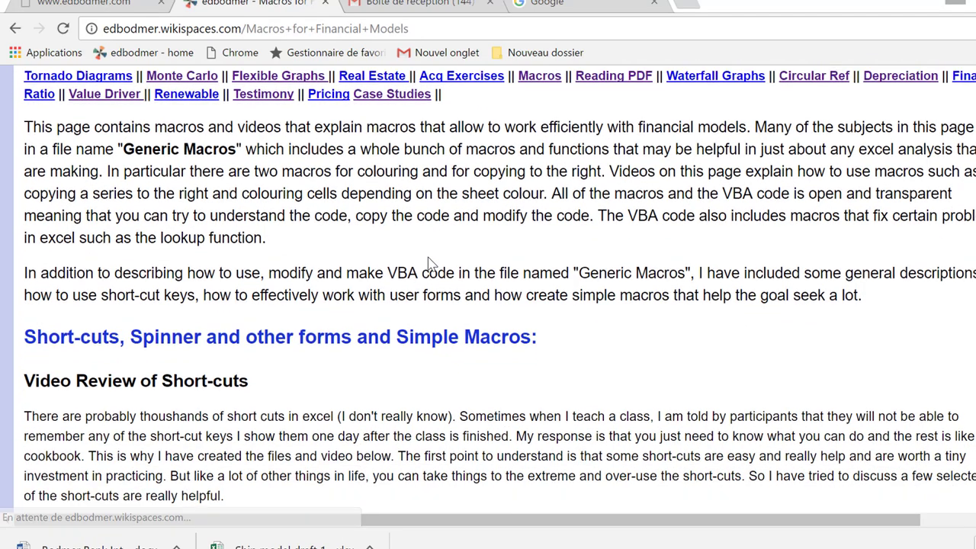
{"action": "scroll", "coordinate": [429, 263], "scroll_direction": "down", "scroll_amount": 4}
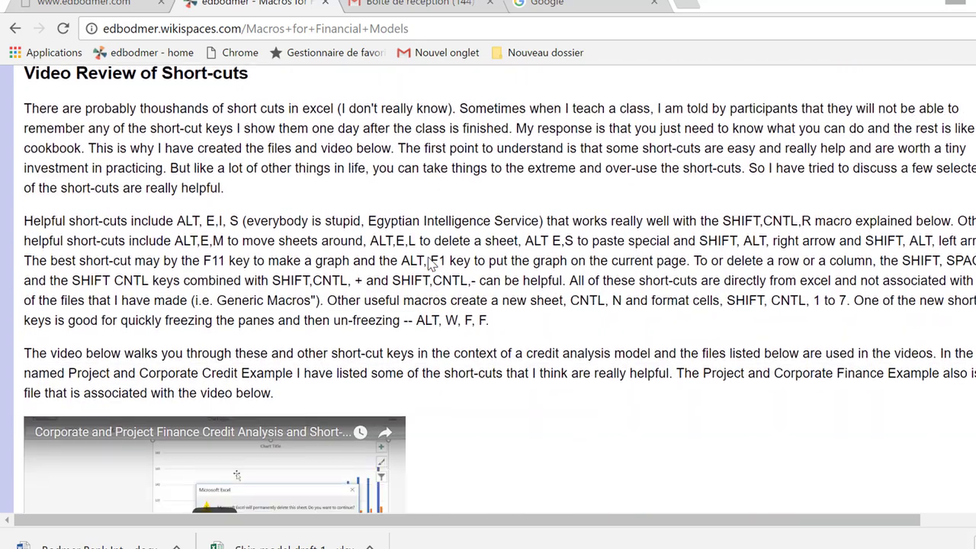
{"action": "scroll", "coordinate": [429, 263], "scroll_direction": "down", "scroll_amount": 4}
{"action": "scroll", "coordinate": [429, 263], "scroll_direction": "down", "scroll_amount": 3}
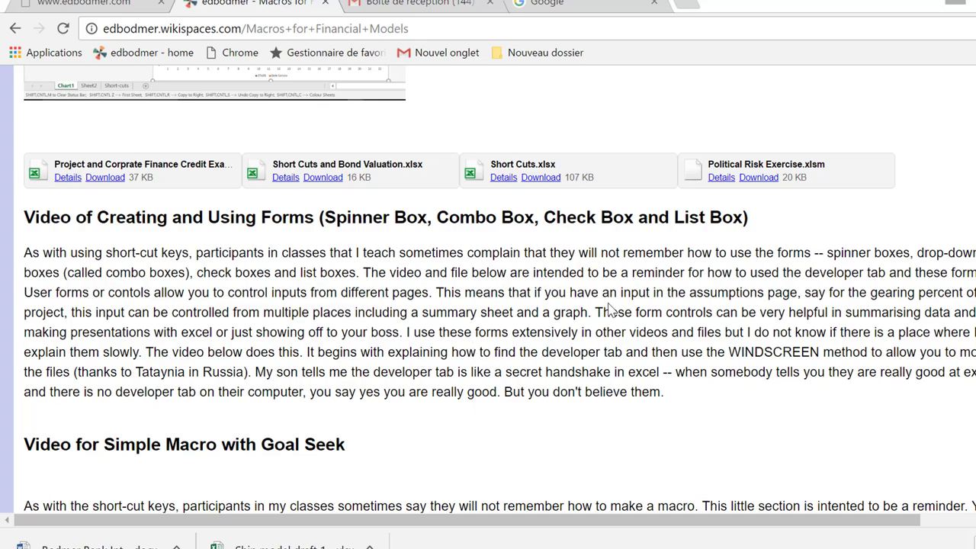
{"action": "scroll", "coordinate": [609, 309], "scroll_direction": "up", "scroll_amount": 15}
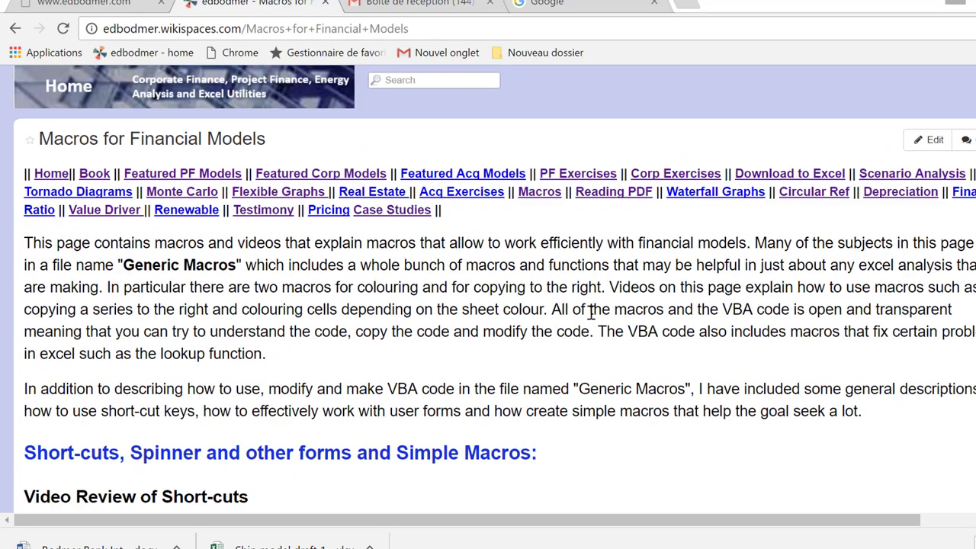
{"action": "left_click", "coordinate": [70, 87]}
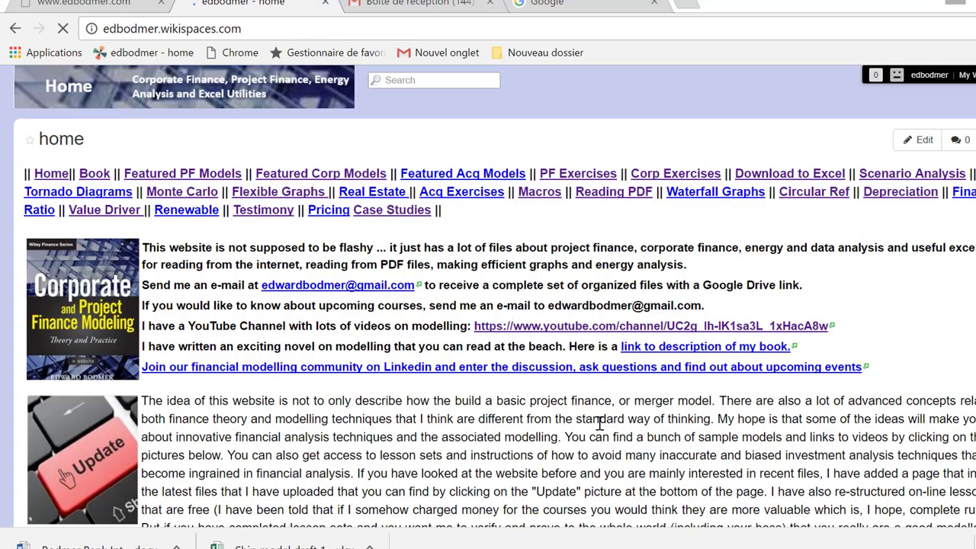